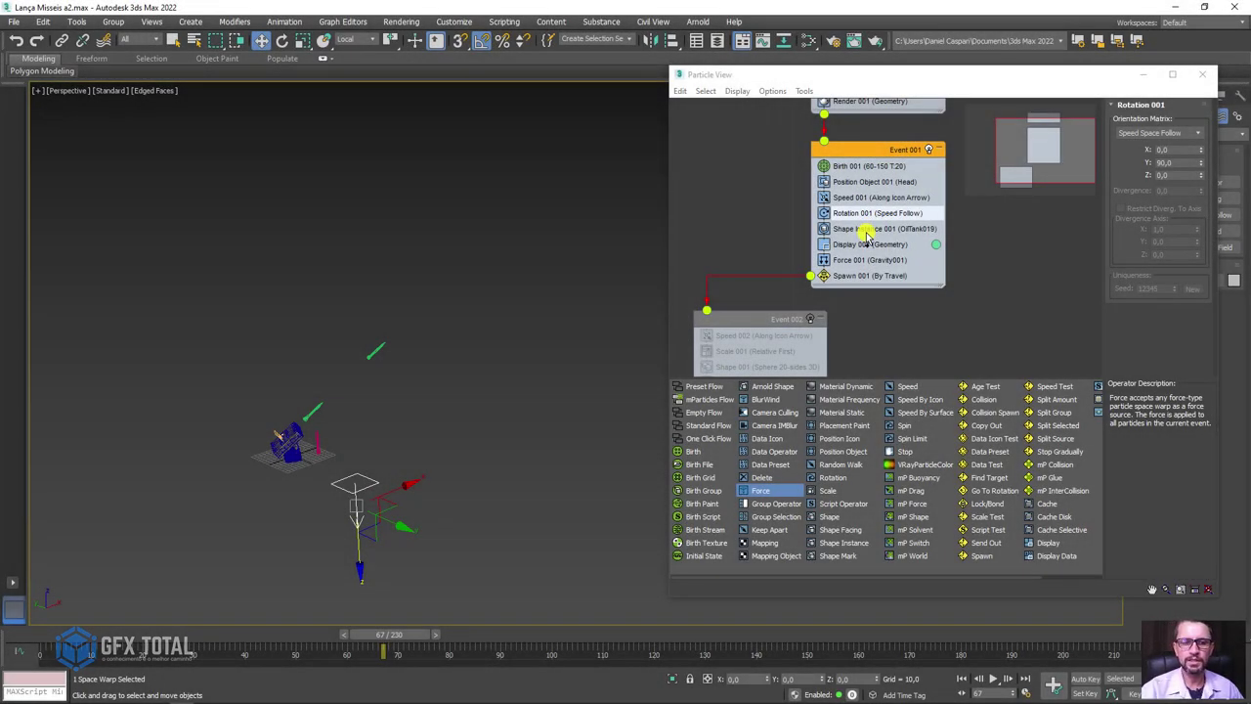
Step: Move Event 002 just below-left of Event 001 and scrub to frame 100 to preview the missiles
middle_drag(425, 413, 357, 373)
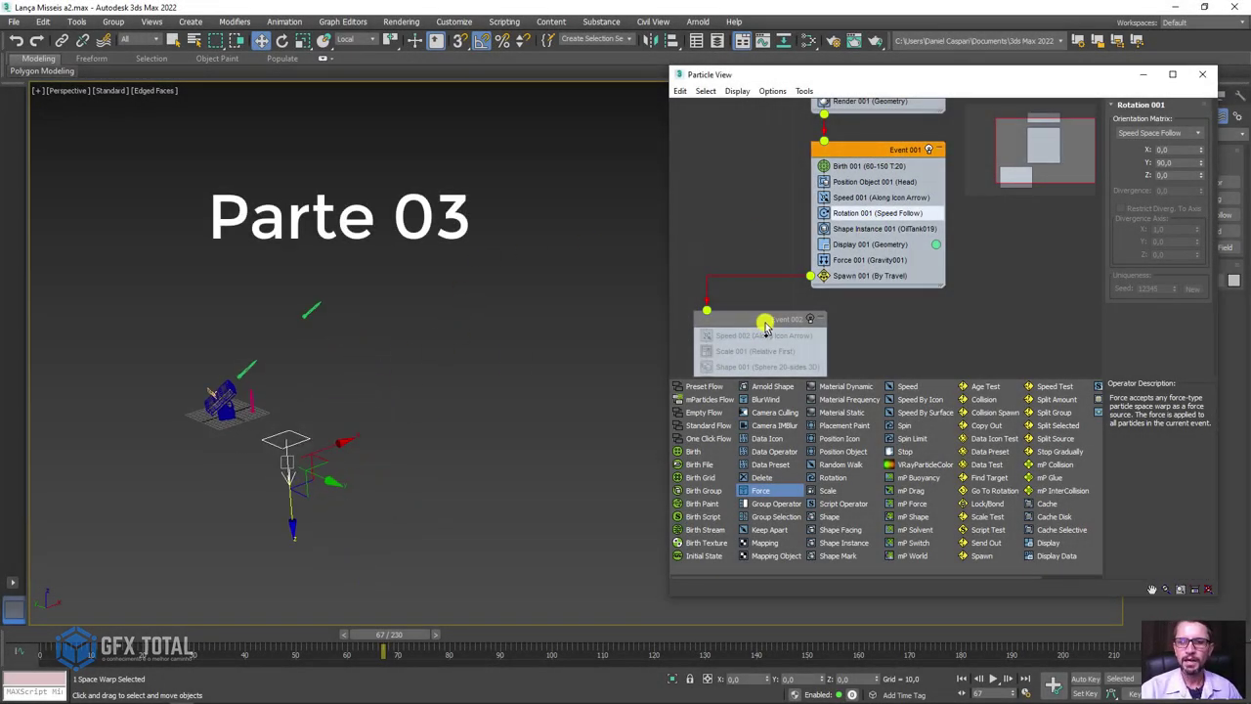
drag(766, 324, 762, 313)
scroll(775, 311, down, 1)
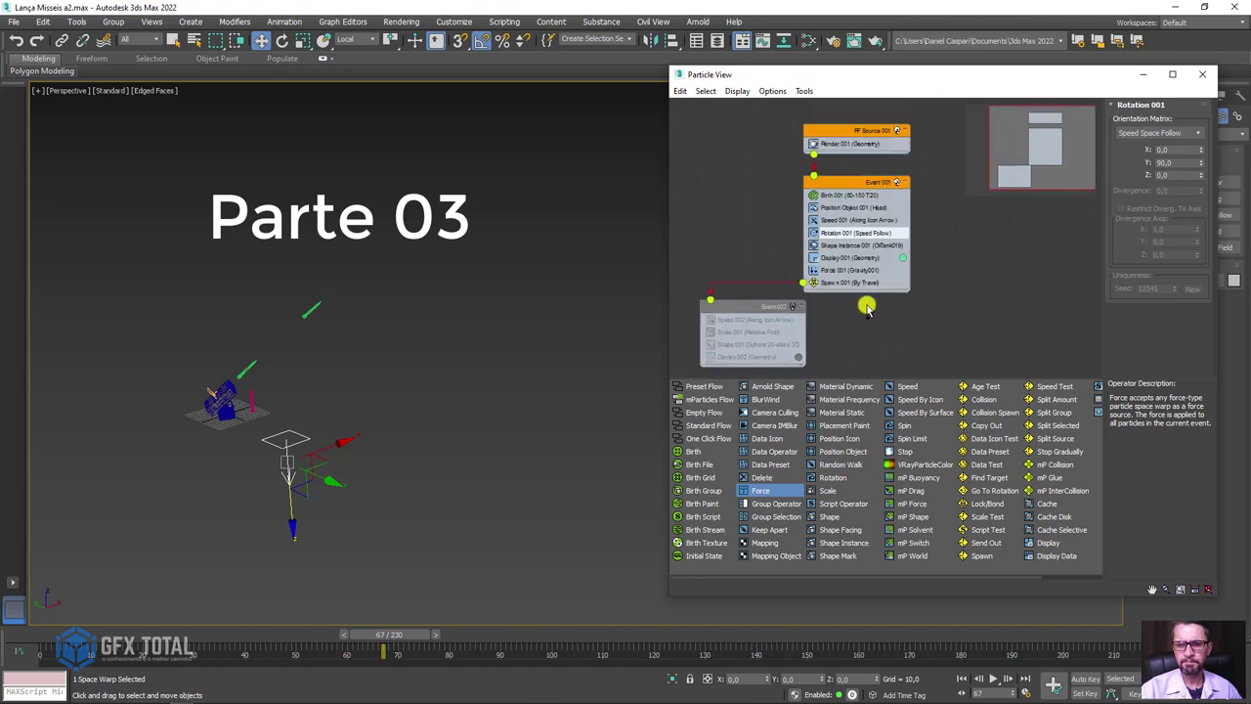
scroll(775, 311, down, 1)
drag(415, 635, 570, 631)
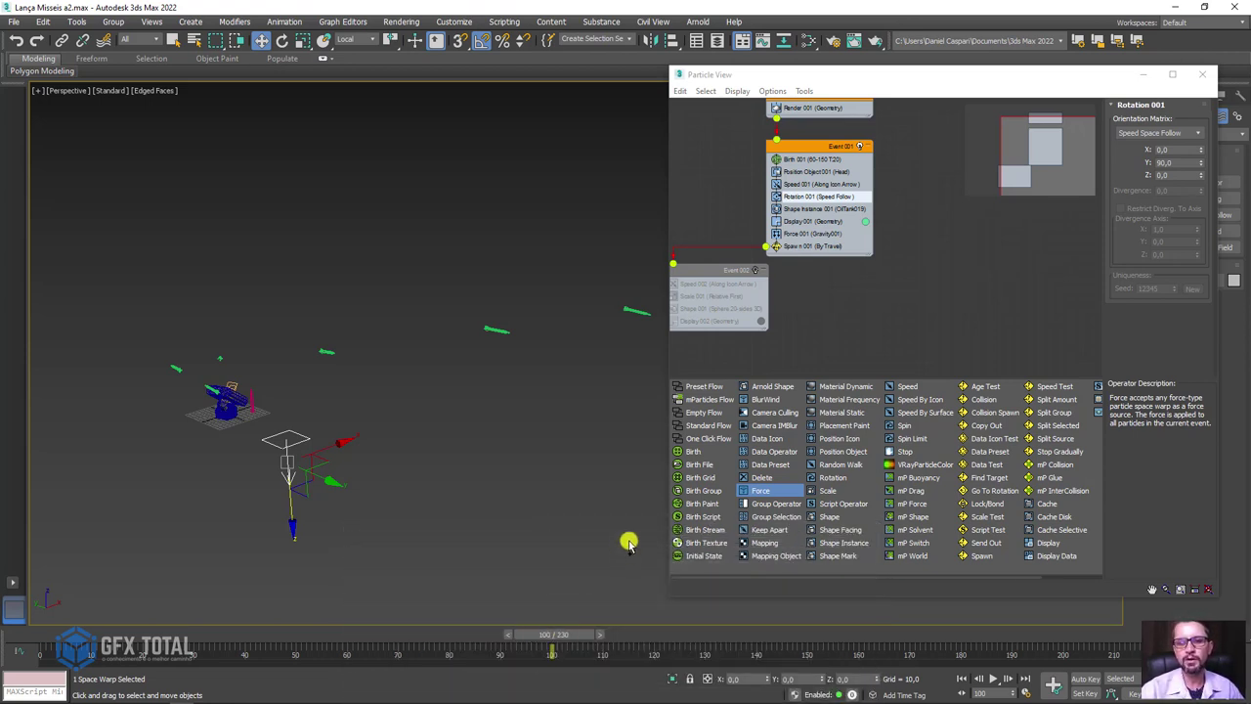
Step: Add a Delete operator at the bottom of Event 001
click(766, 400)
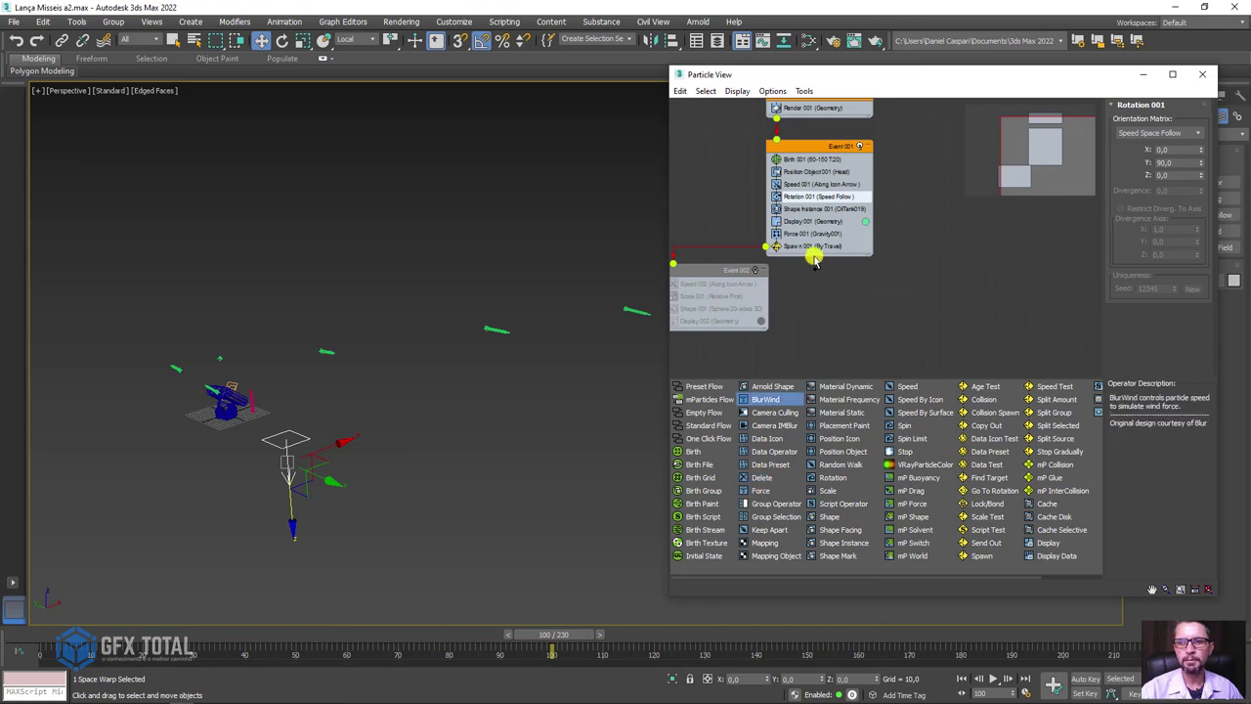
click(762, 489)
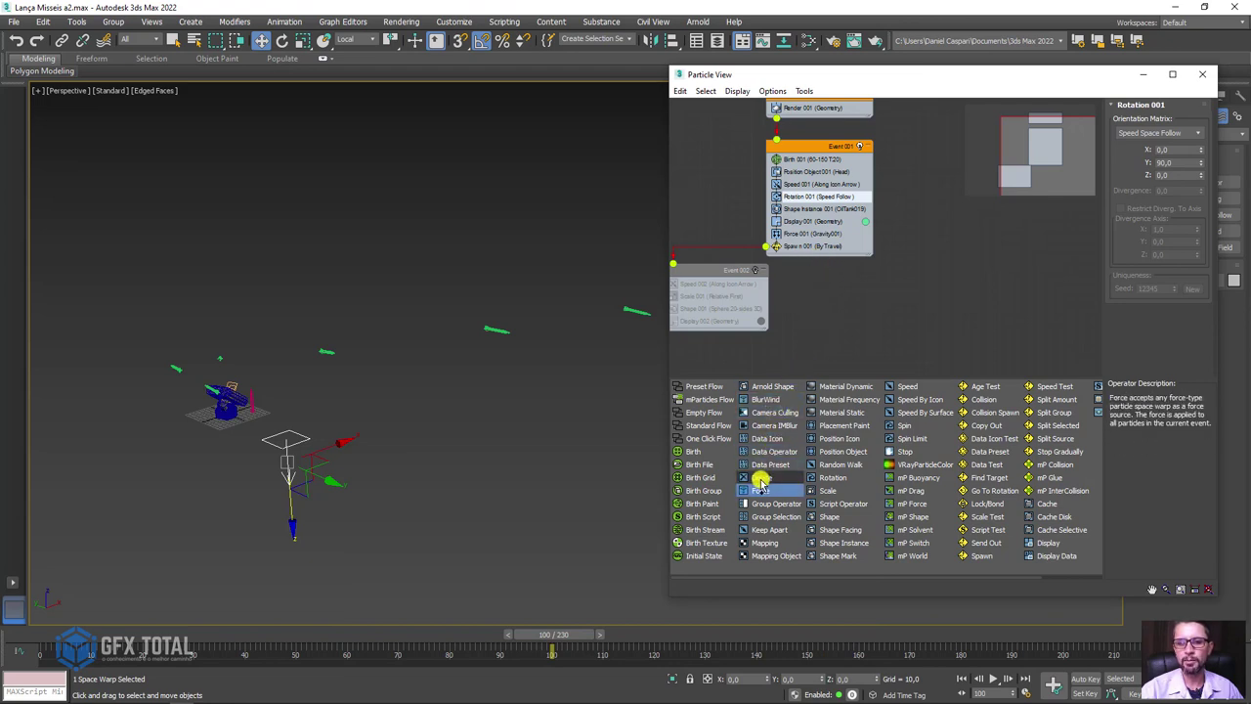
click(762, 478)
drag(821, 254, 817, 261)
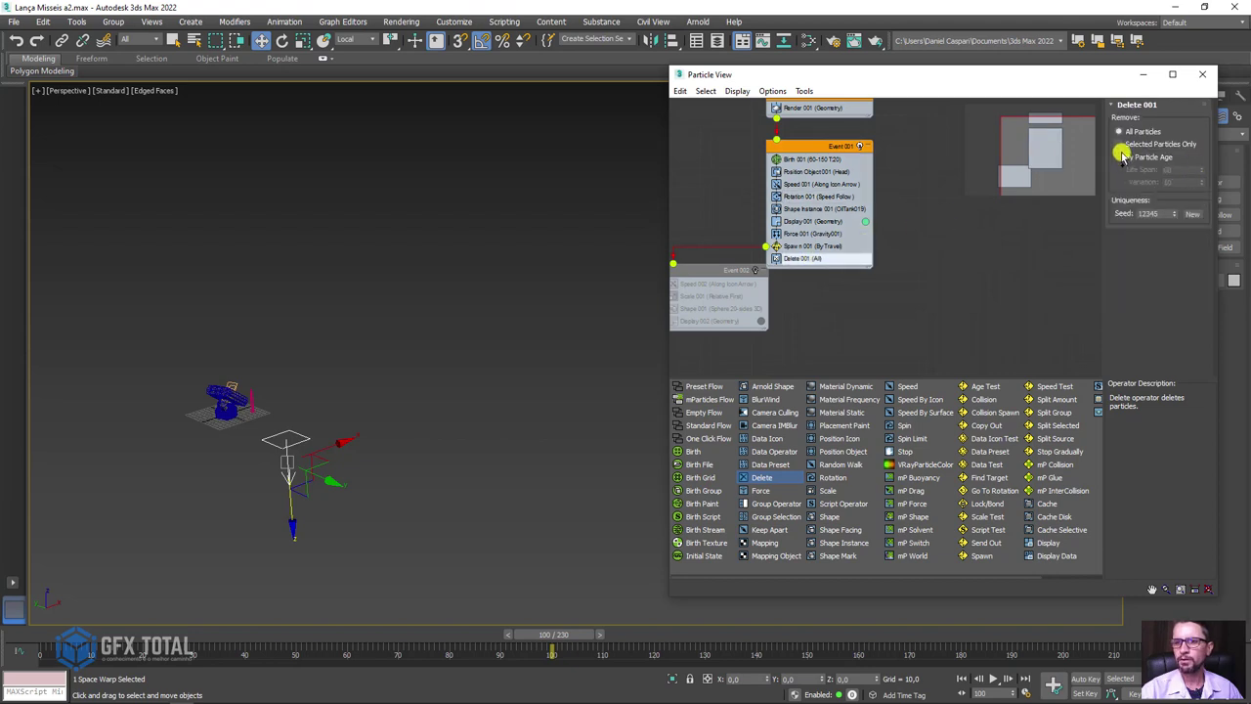
Step: Make Delete remove missiles By Particle Age, with Life Span 15 and Variation 10, and preview
click(1121, 158)
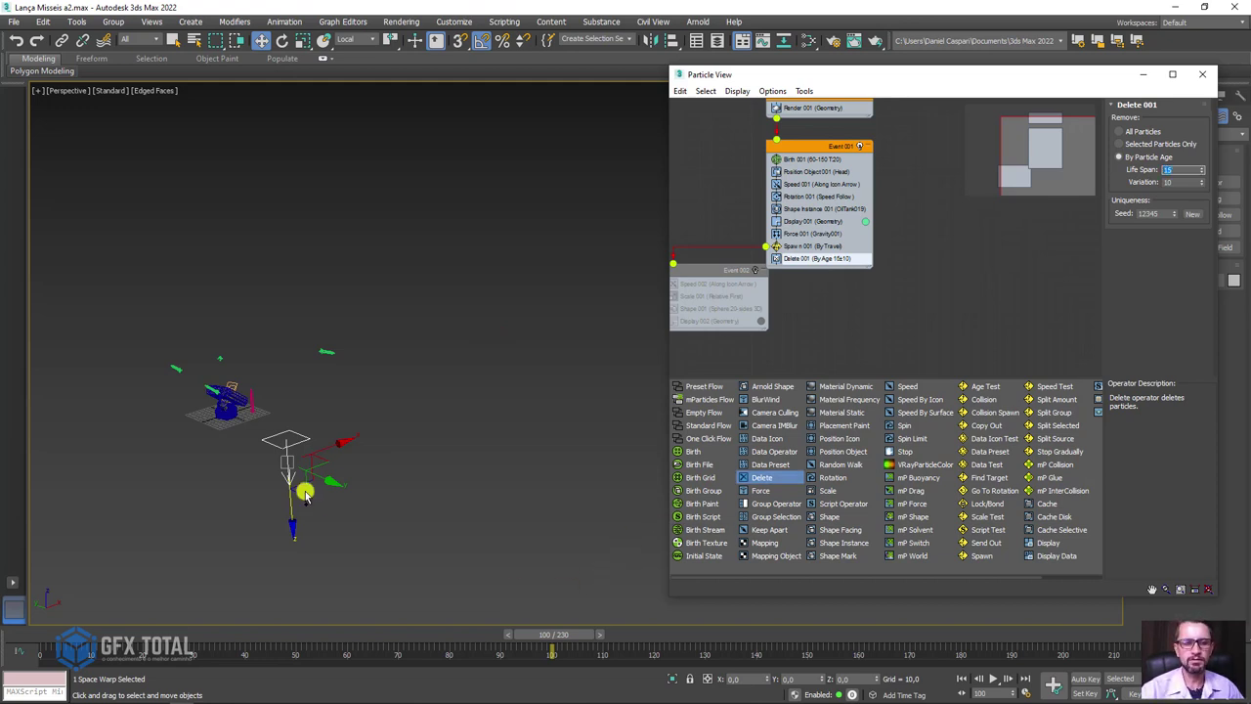
mouse_move(565, 645)
mouse_down()
mouse_move(436, 637)
mouse_move(467, 594)
mouse_move(497, 593)
mouse_up()
key(w)
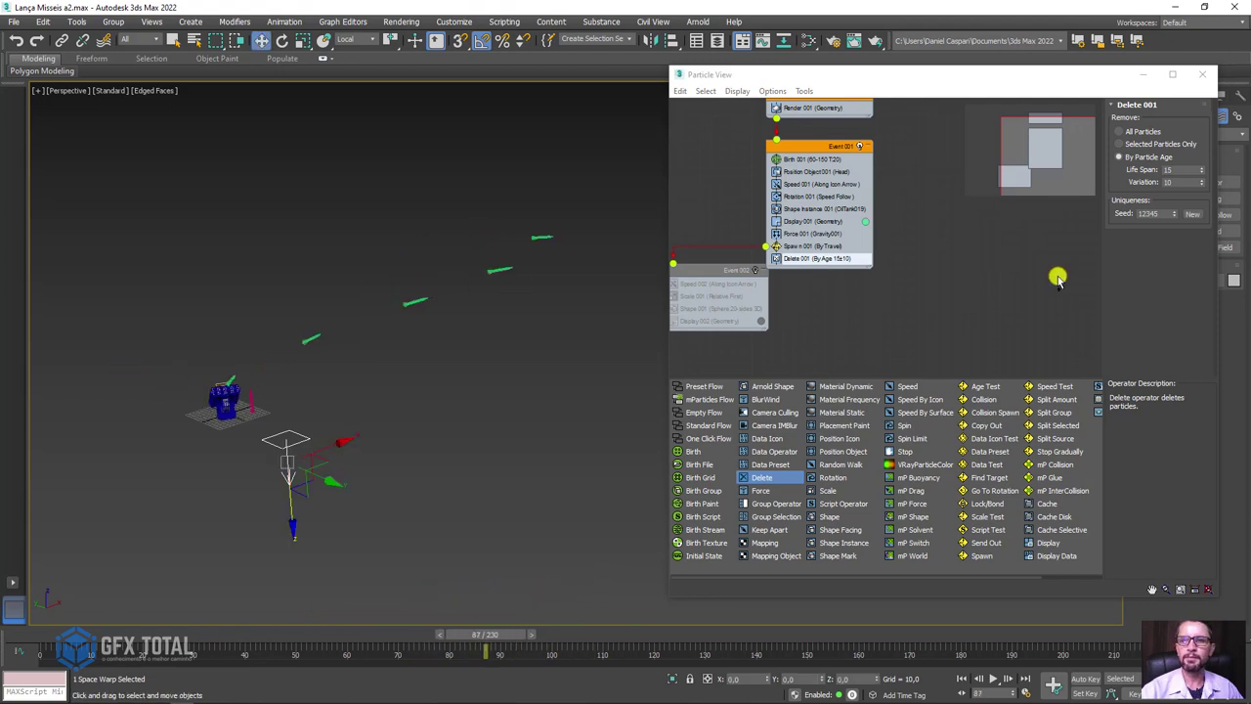
scroll(793, 262, up, 3)
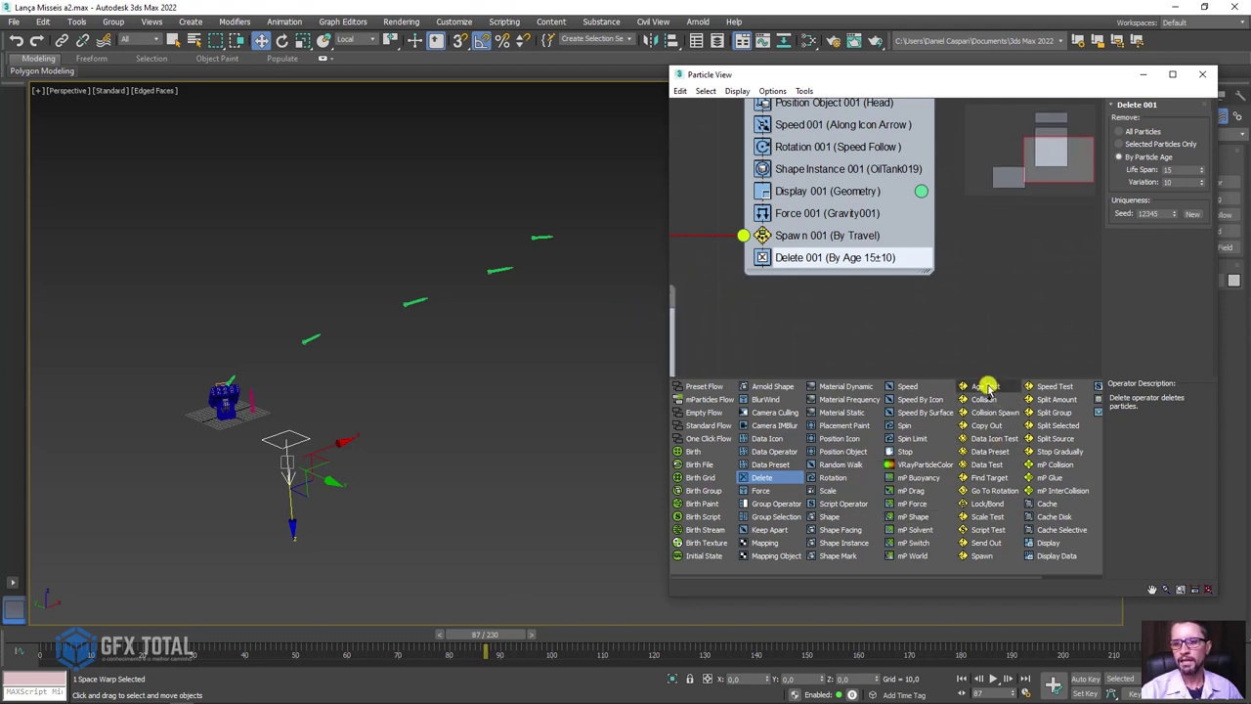
Step: Replace Delete 001 in Event 001 with an Age Test and preview the missiles
drag(983, 386, 842, 262)
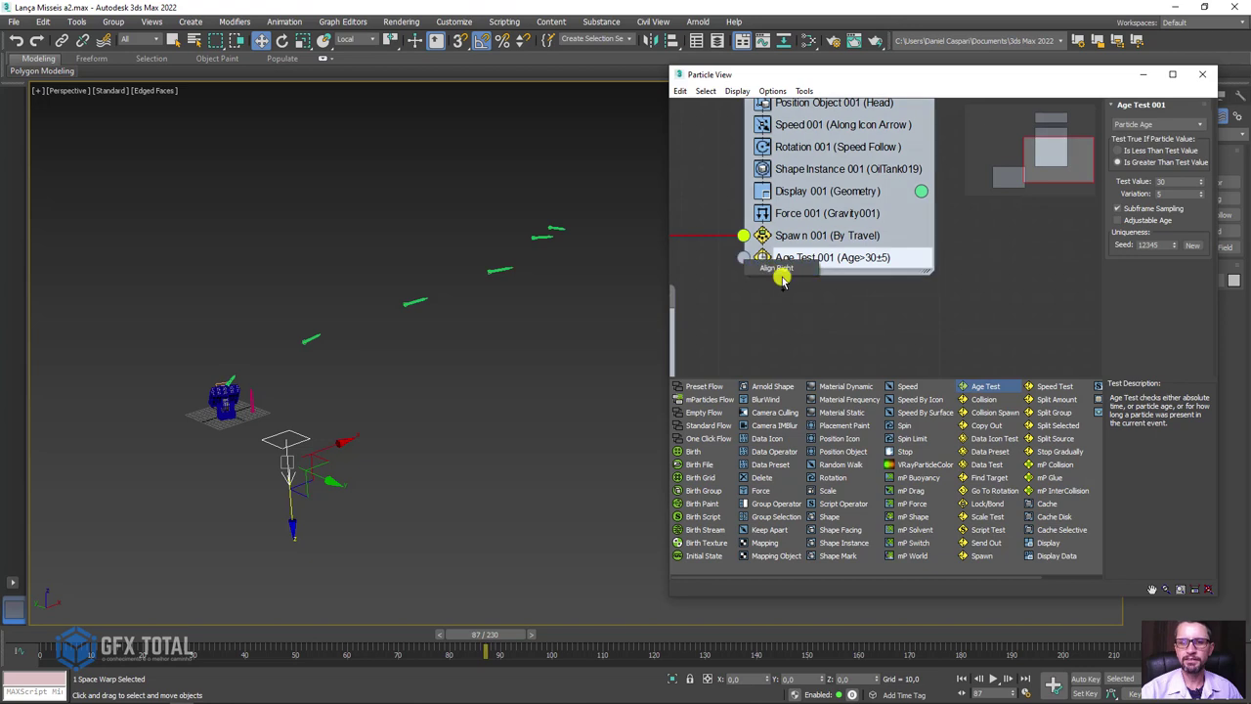
scroll(919, 269, down, 2)
scroll(924, 270, down, 3)
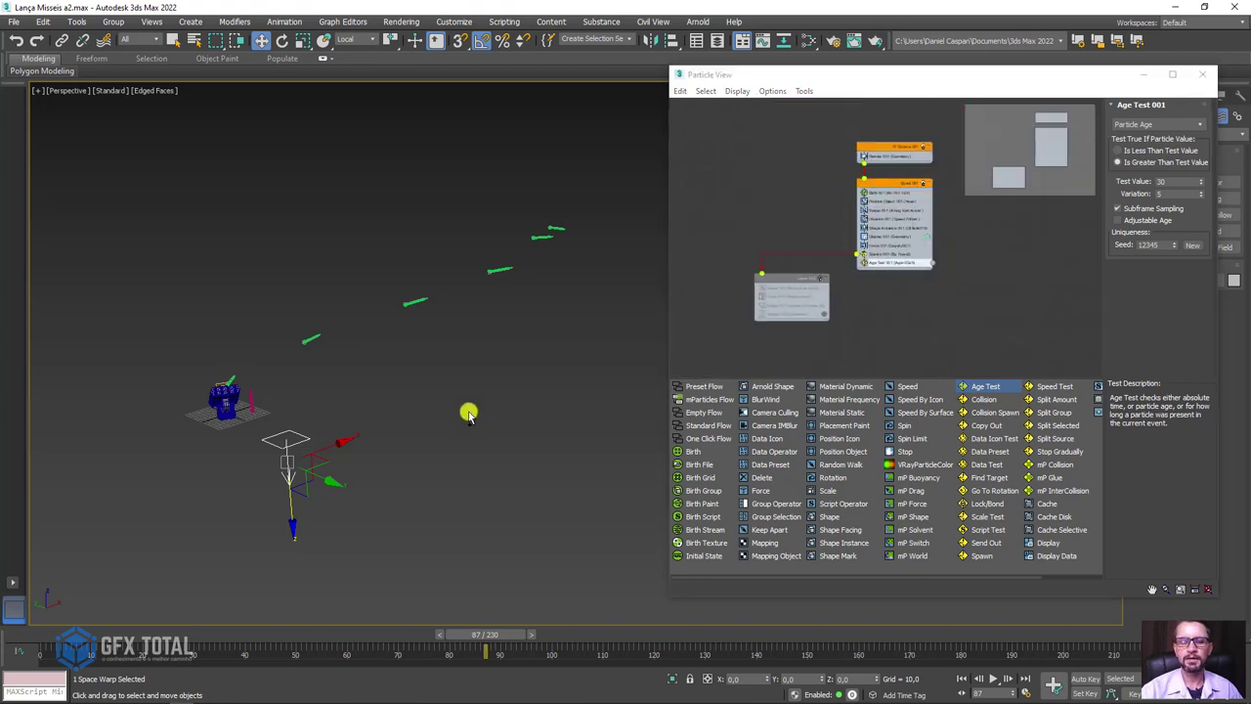
middle_drag(470, 414, 430, 419)
mouse_move(487, 637)
mouse_down()
mouse_move(413, 634)
mouse_move(561, 634)
mouse_move(487, 635)
mouse_up()
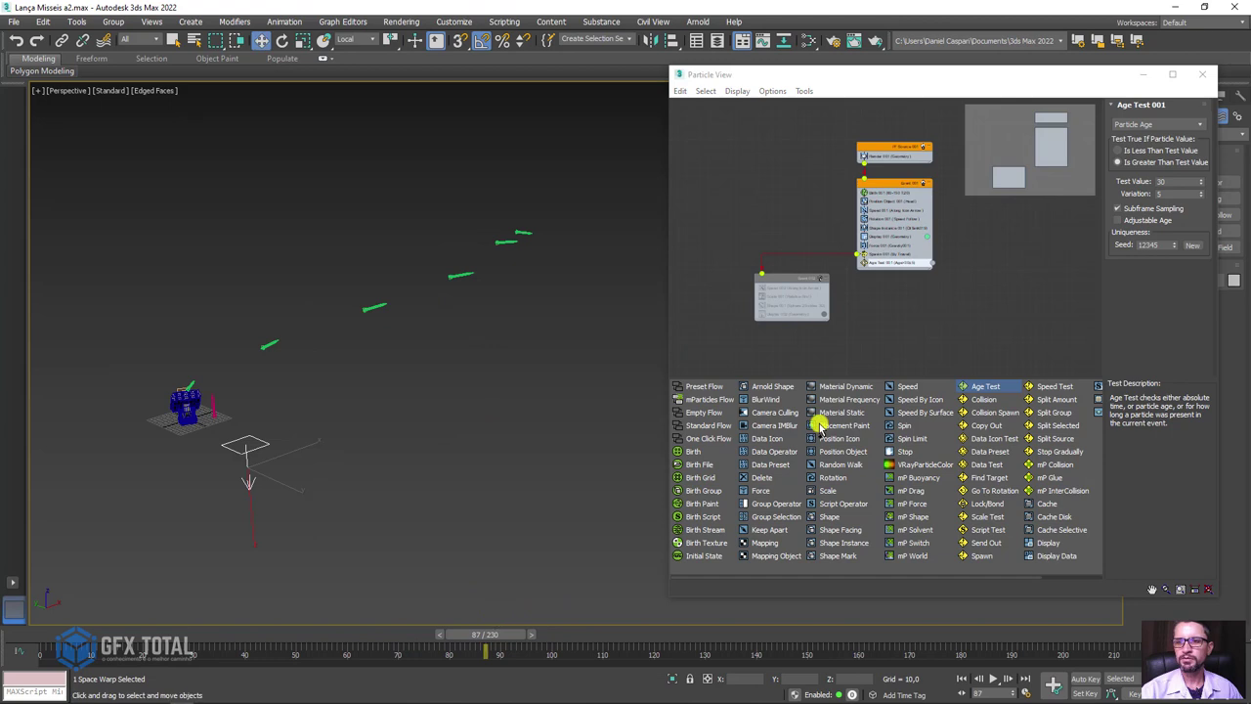
Step: Keep the Age Test value at 30 and set its Variation to 0
double_click(1161, 182)
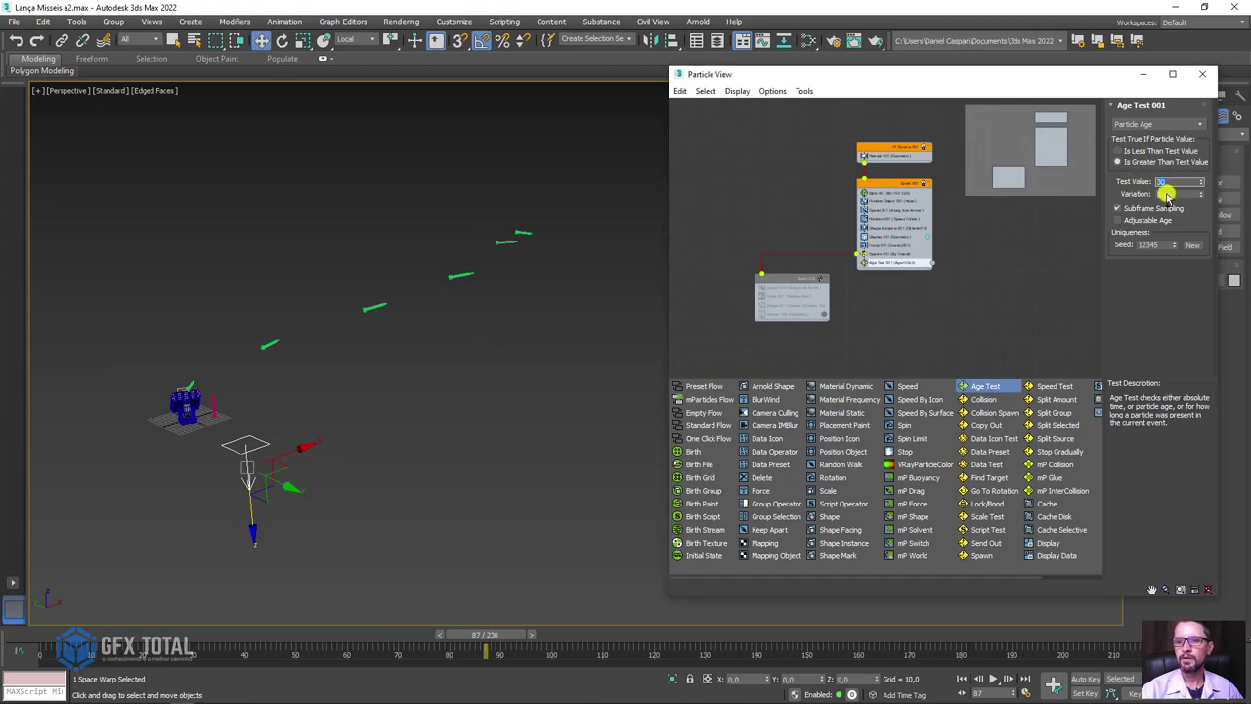
double_click(1187, 197)
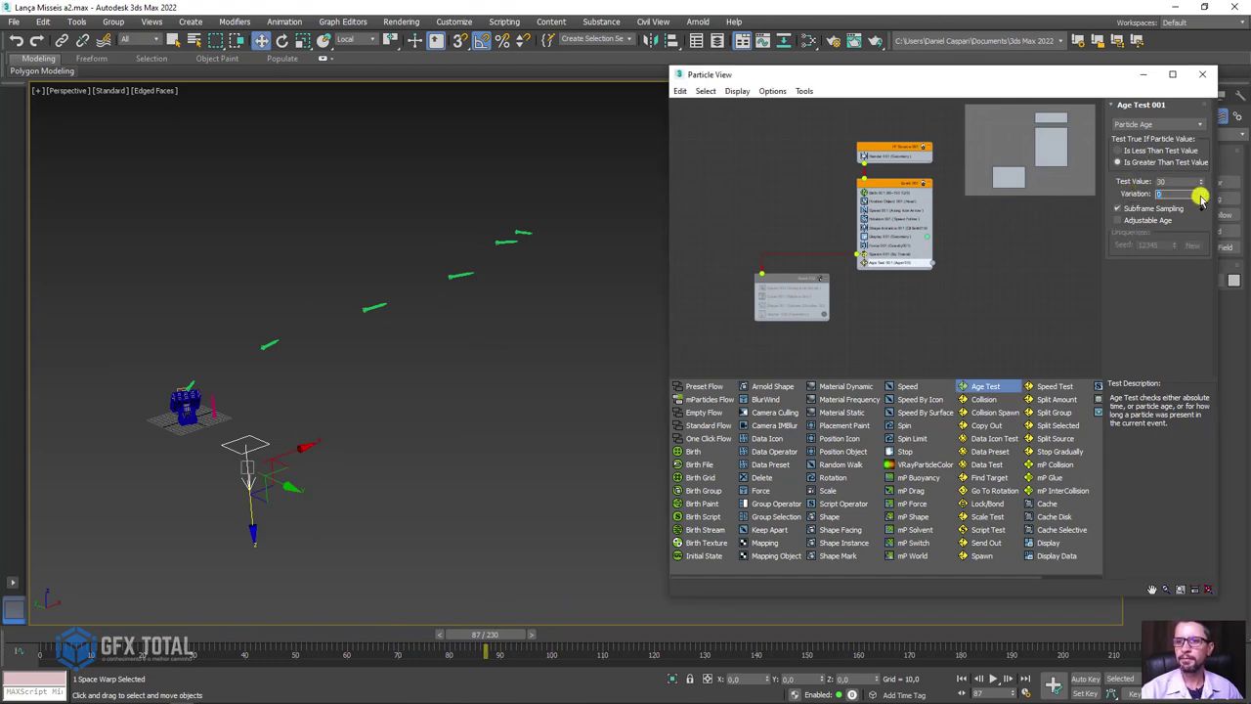
double_click(1169, 183)
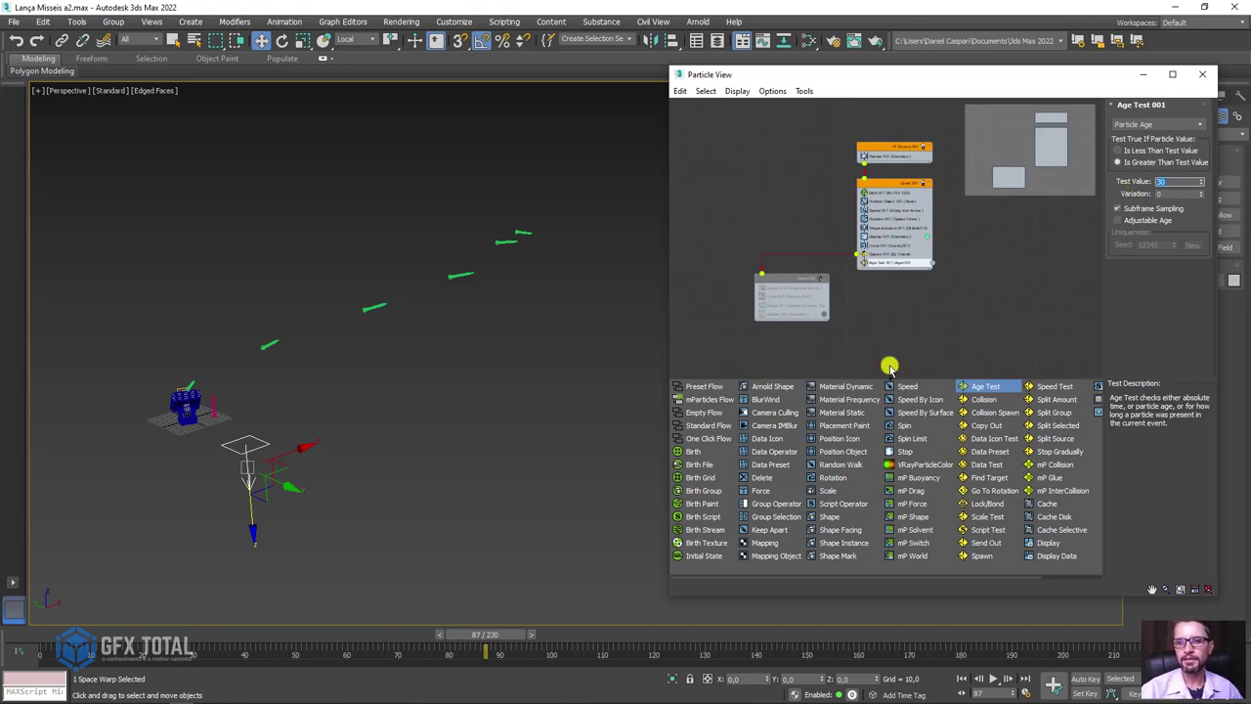
scroll(944, 296, up, 3)
mouse_move(945, 297)
middle_down()
mouse_move(827, 316)
mouse_move(785, 341)
mouse_move(838, 302)
middle_up()
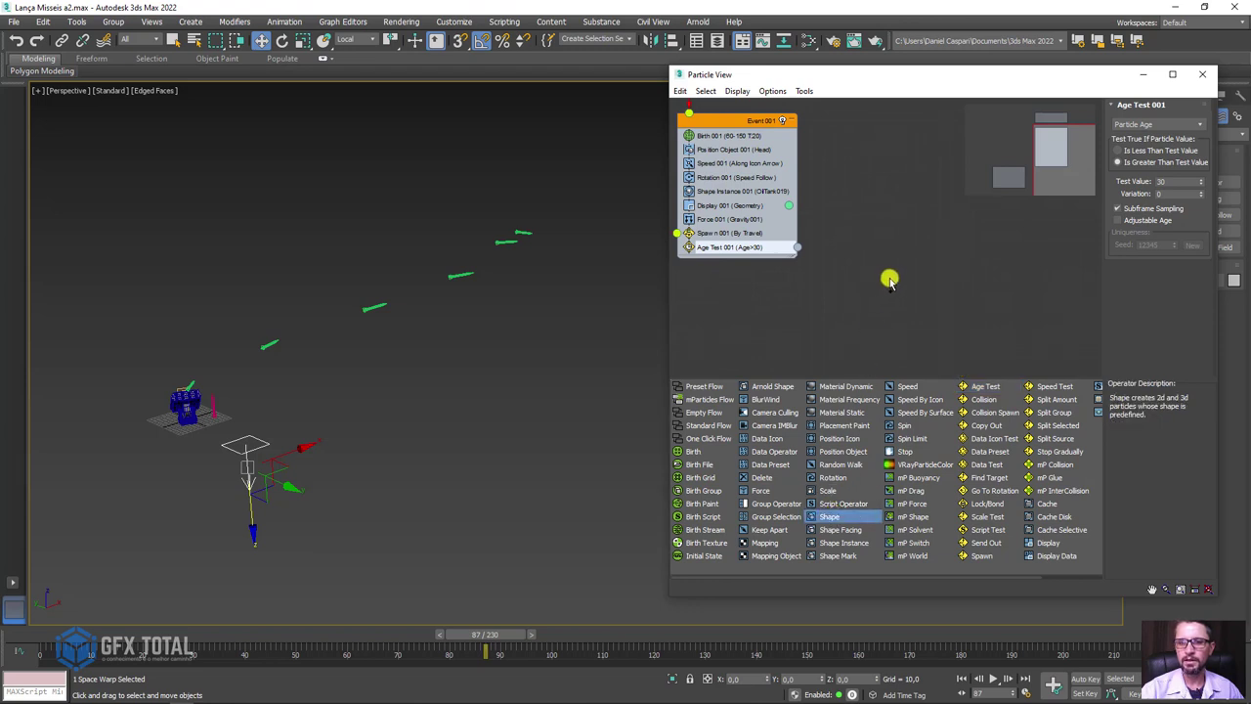
Step: Create Event 003 with a Cube 3D Shape and set Display 003 to Geometry
drag(828, 516, 901, 299)
click(941, 319)
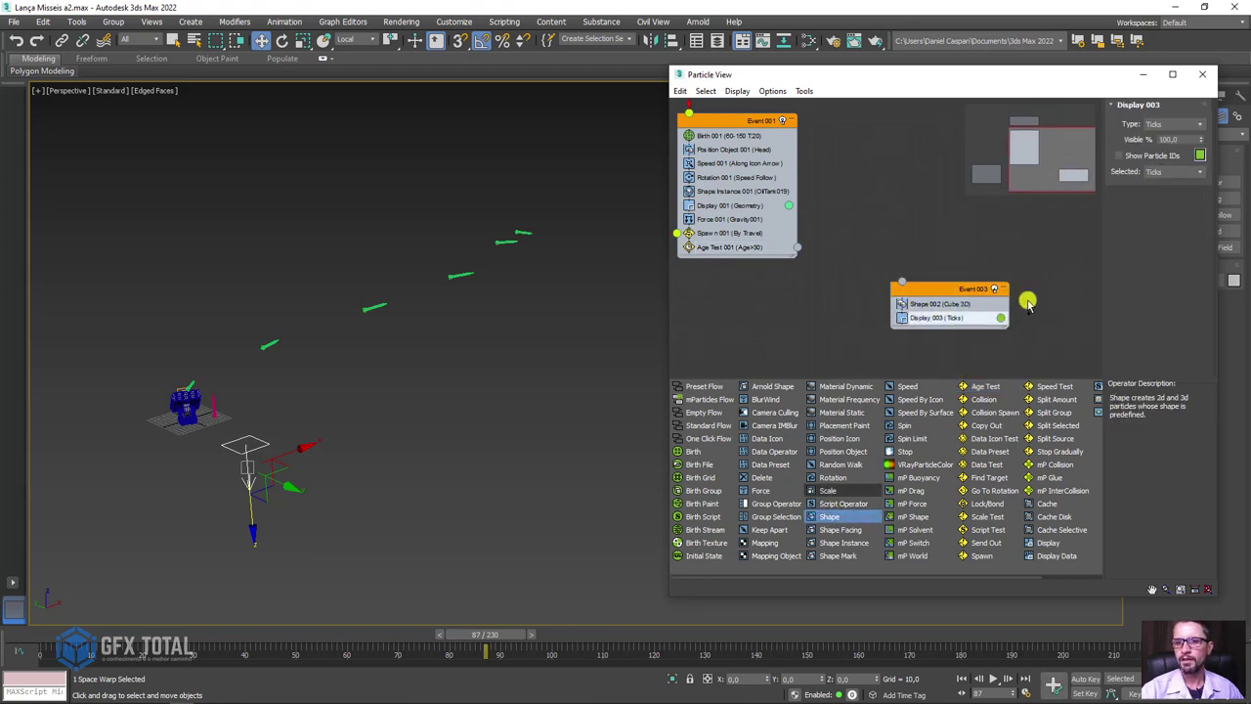
click(1199, 174)
click(1192, 186)
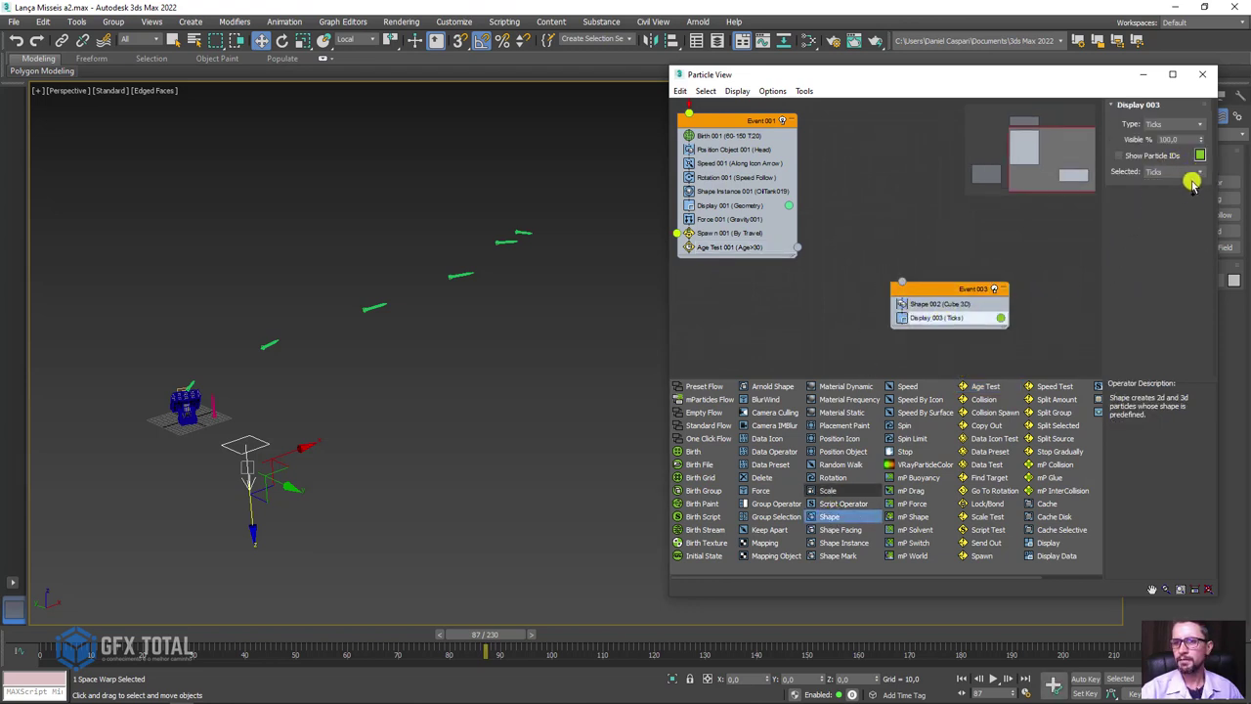
click(1199, 174)
click(1197, 124)
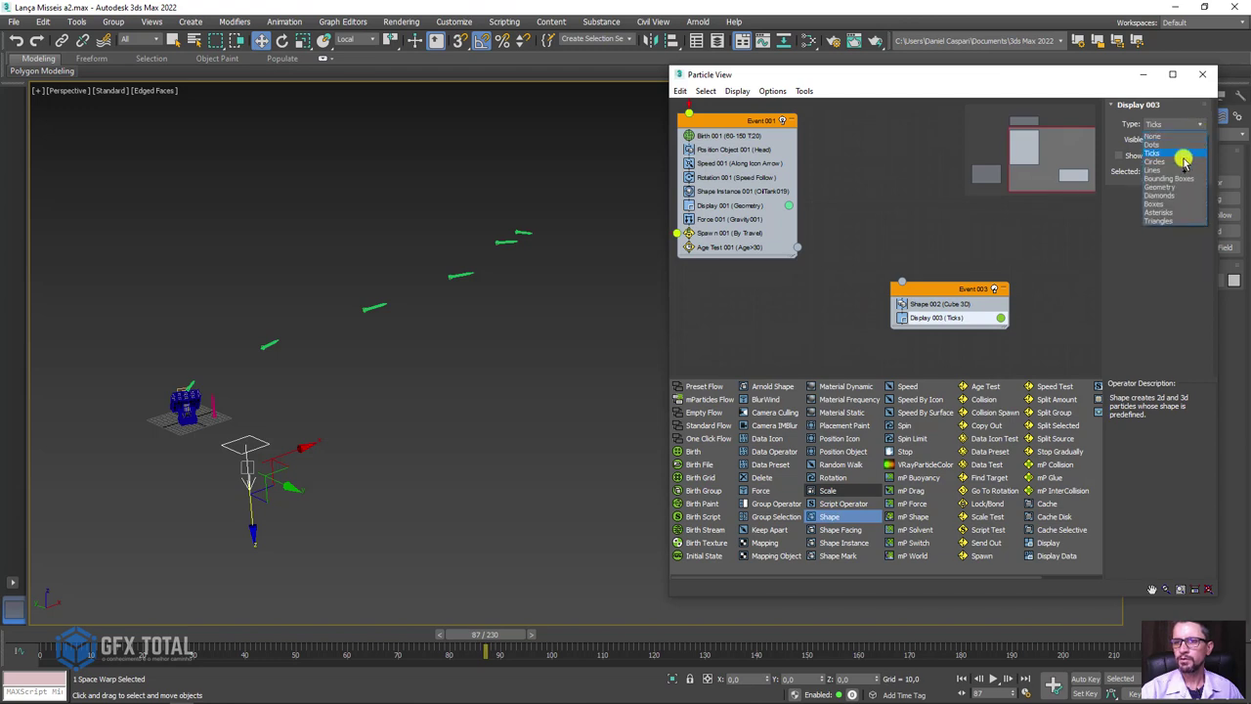
click(1163, 186)
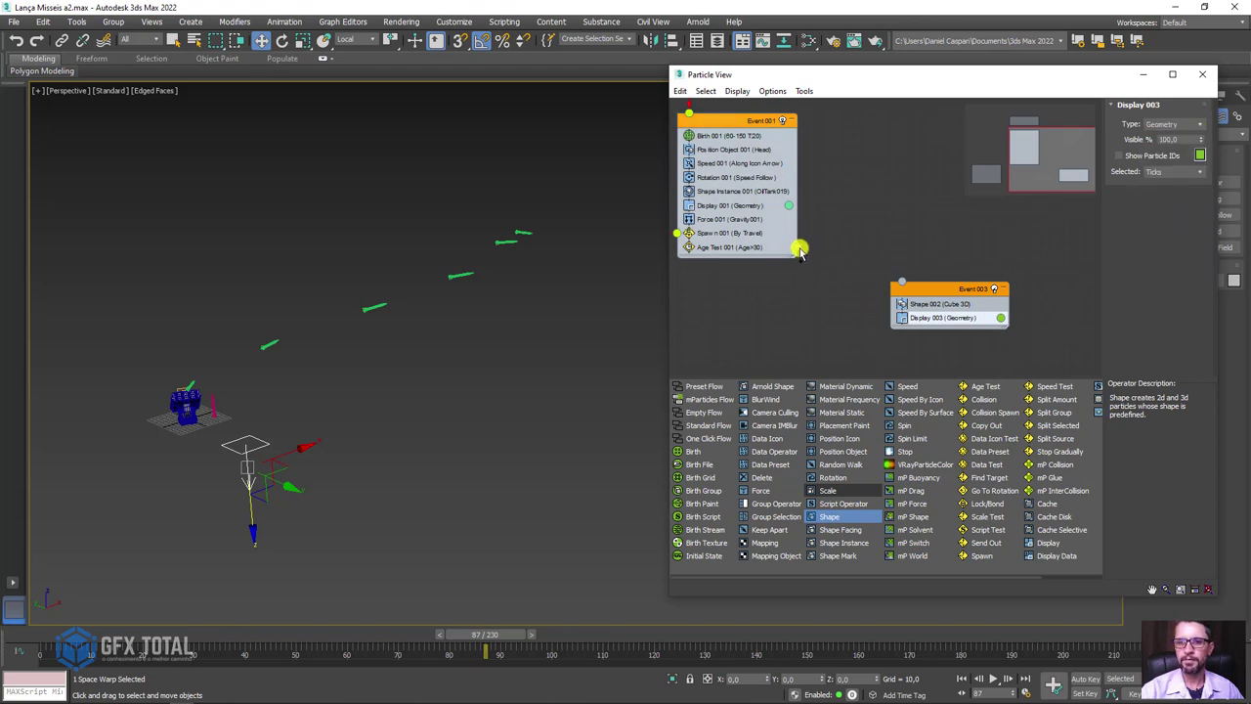
Step: Wire the Age Test 001 output into Event 003 and preview the particles
drag(798, 247, 860, 244)
drag(900, 283, 922, 295)
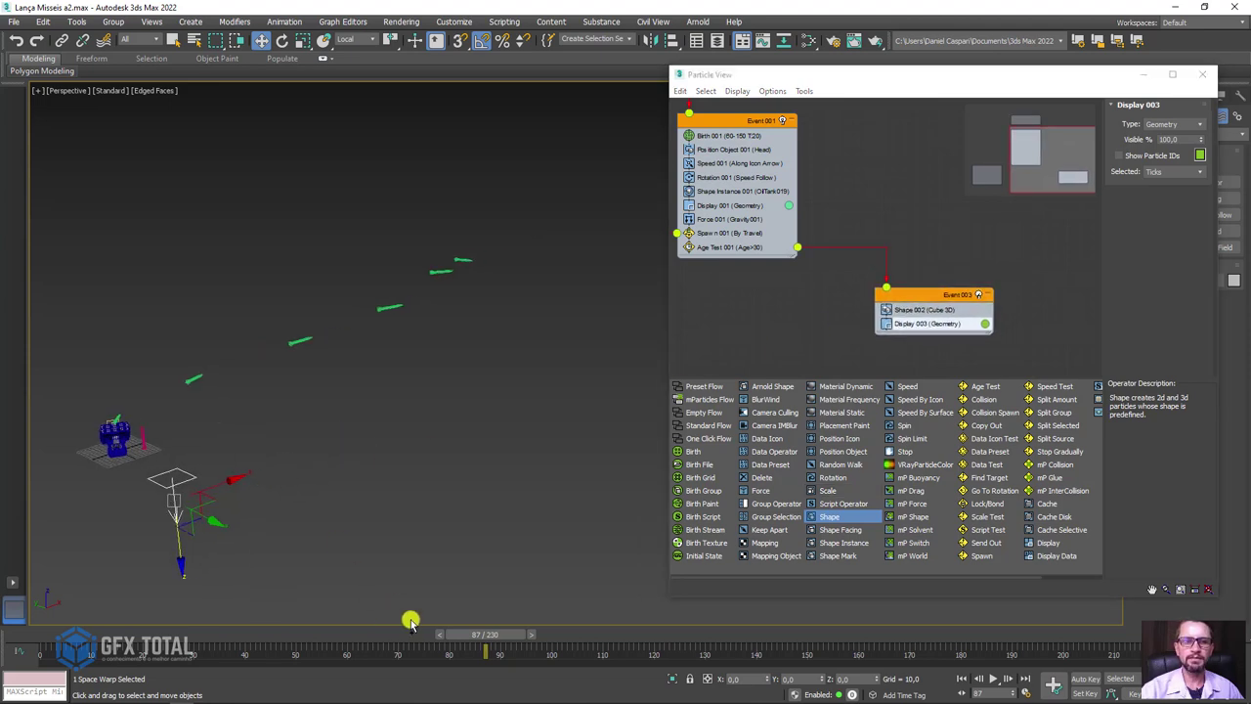
mouse_move(486, 633)
mouse_down()
mouse_move(453, 632)
mouse_move(508, 633)
mouse_up()
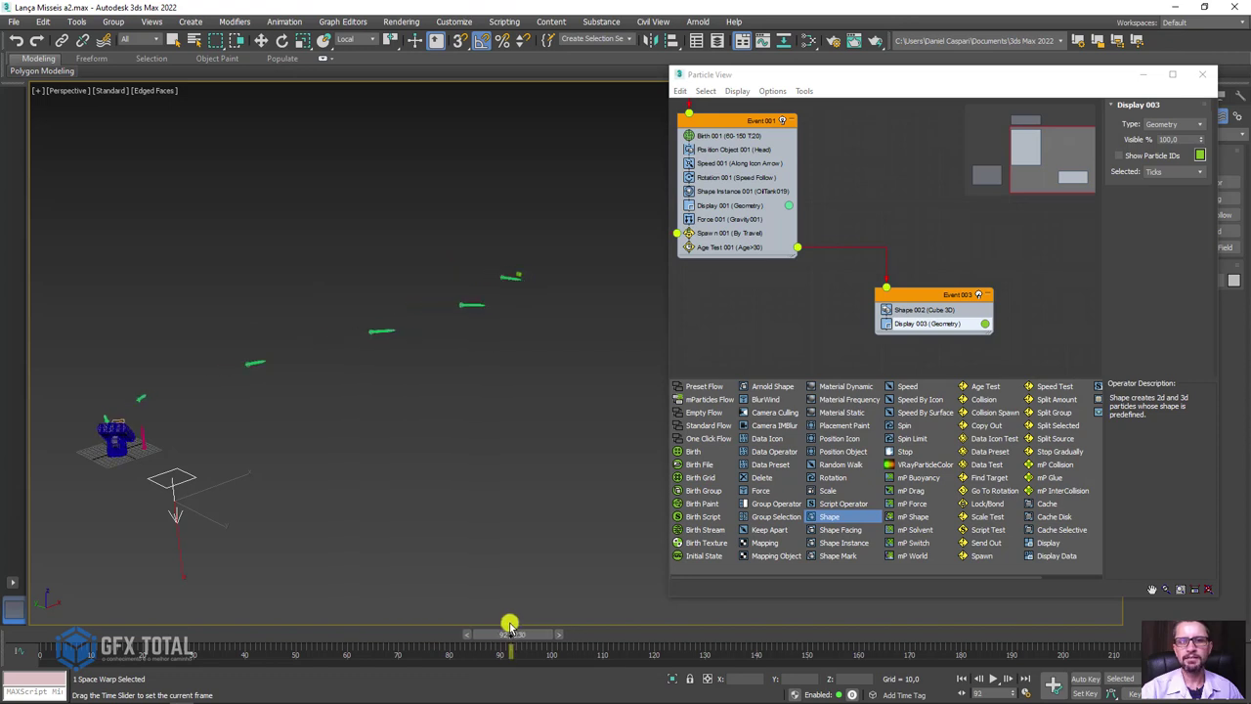
key(w)
click(731, 248)
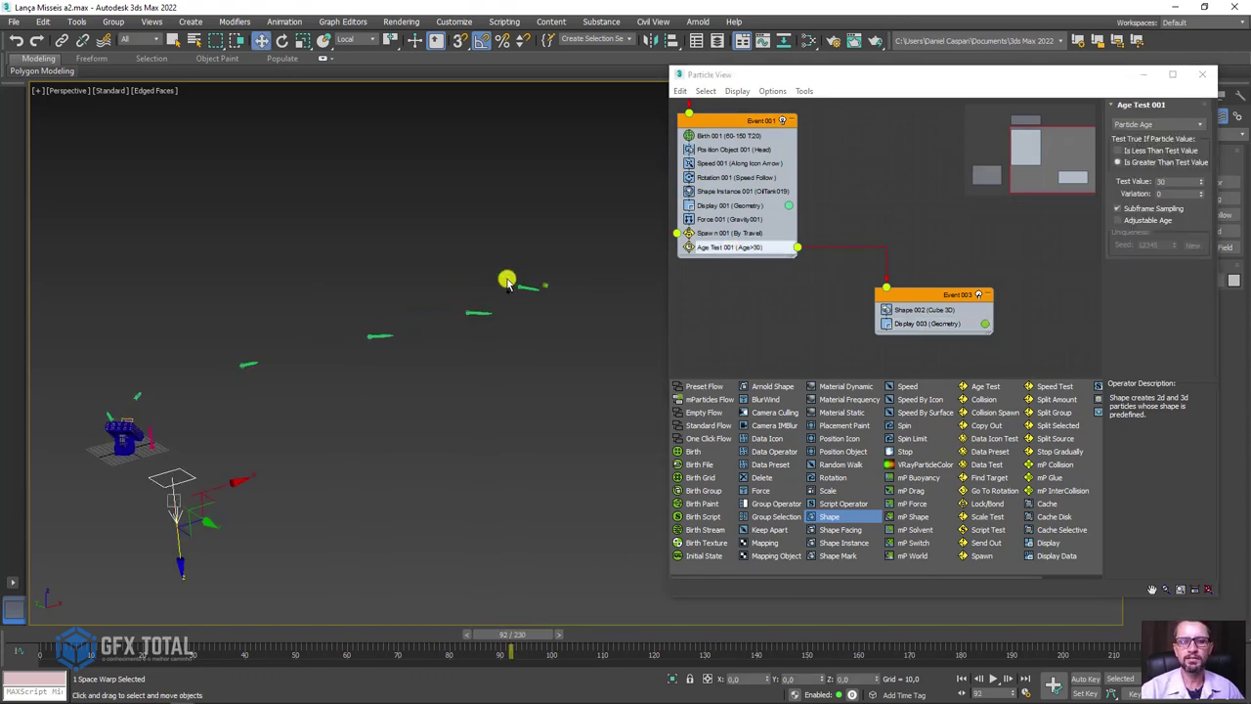
scroll(390, 293, up, 5)
scroll(430, 332, up, 2)
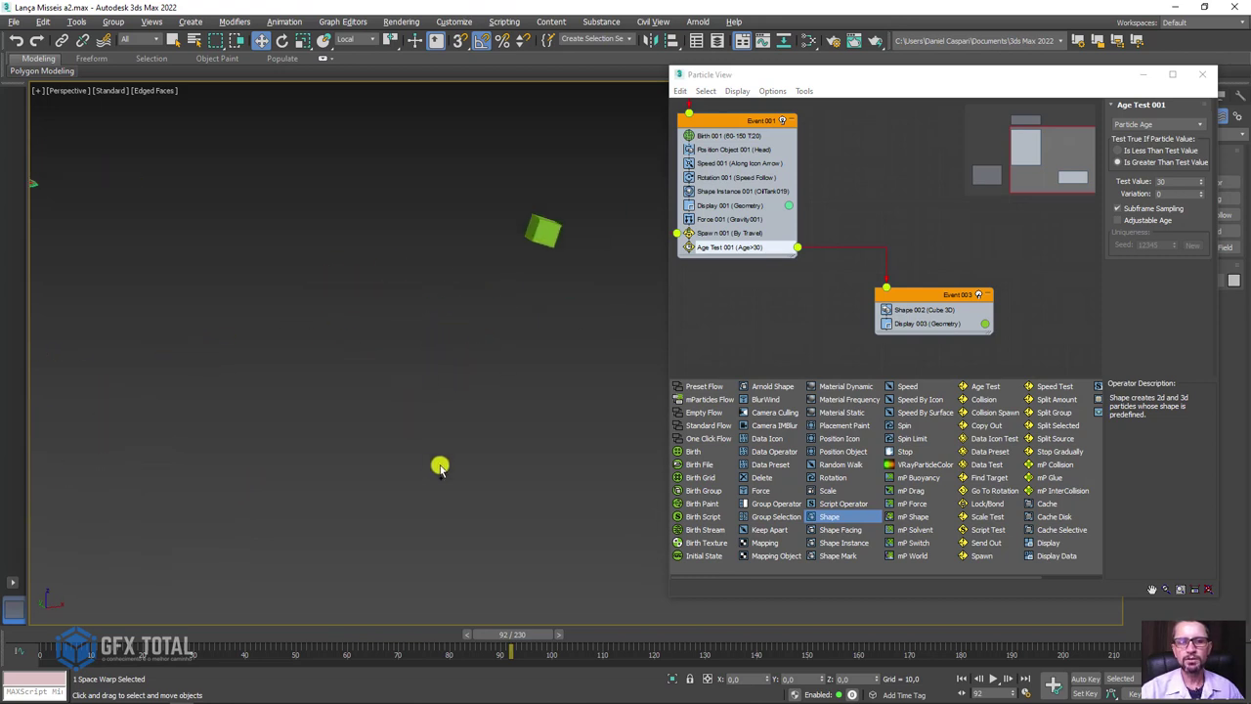
drag(523, 645, 521, 636)
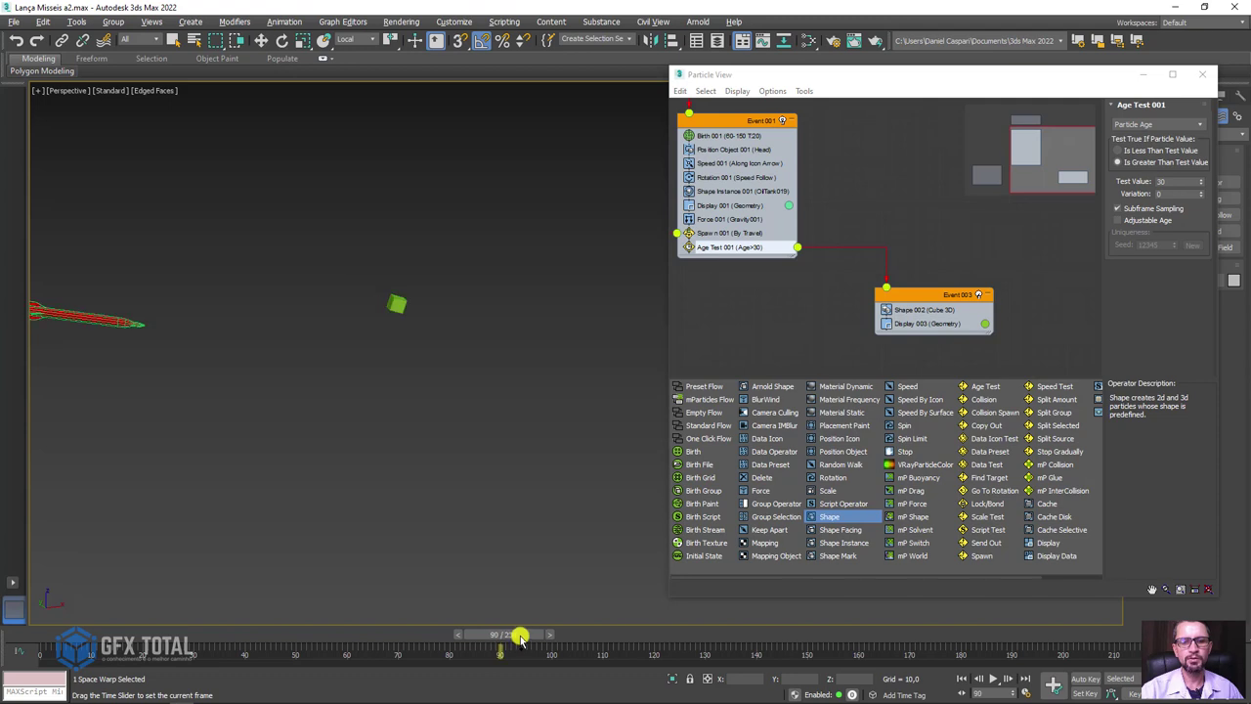
key(w)
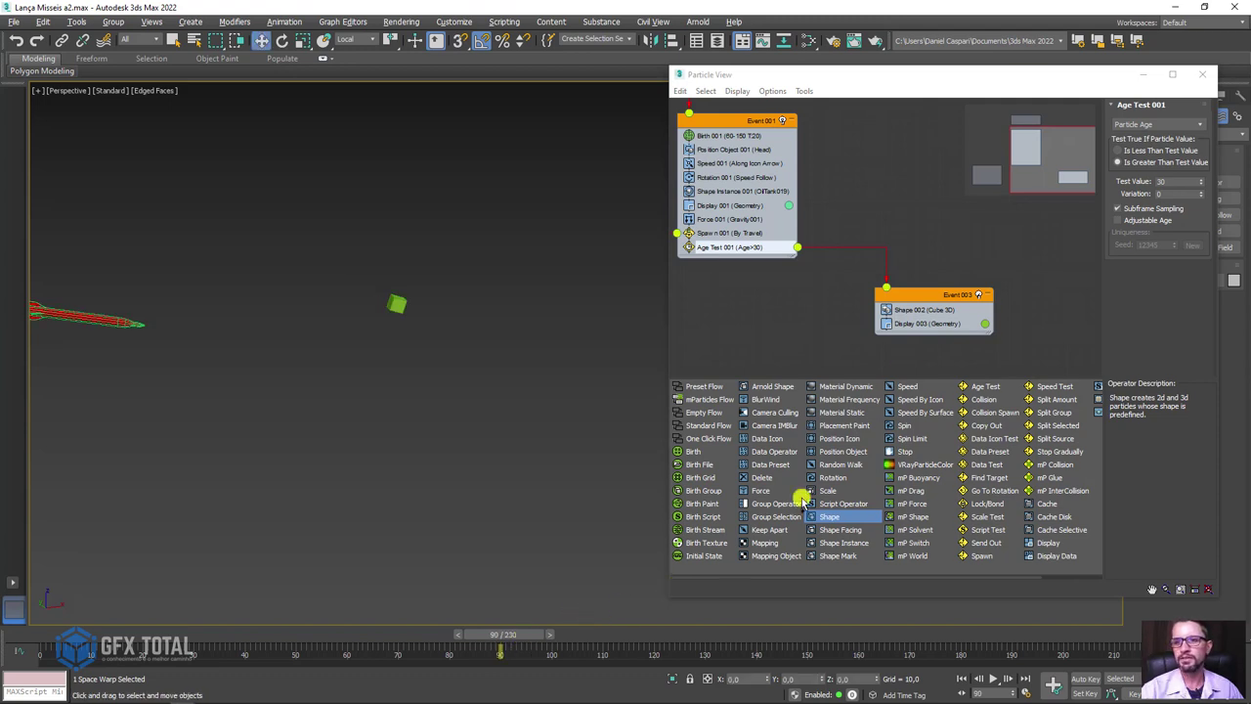
click(1158, 186)
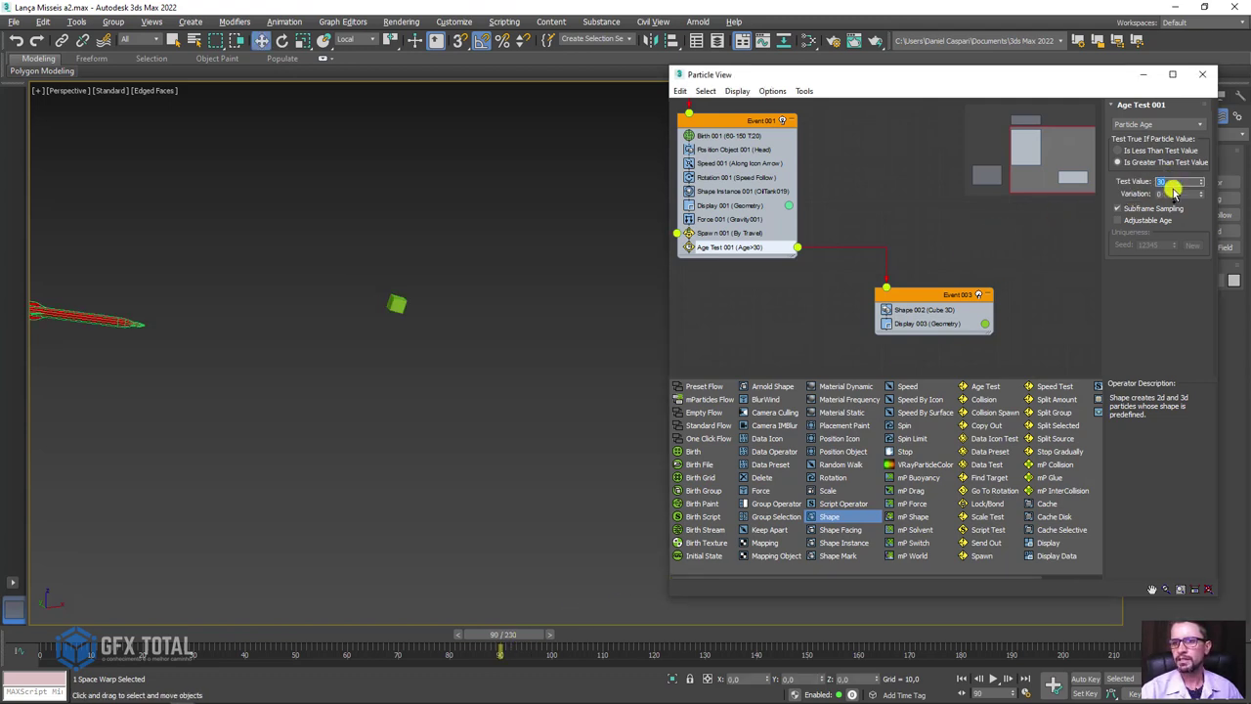
drag(523, 636, 521, 629)
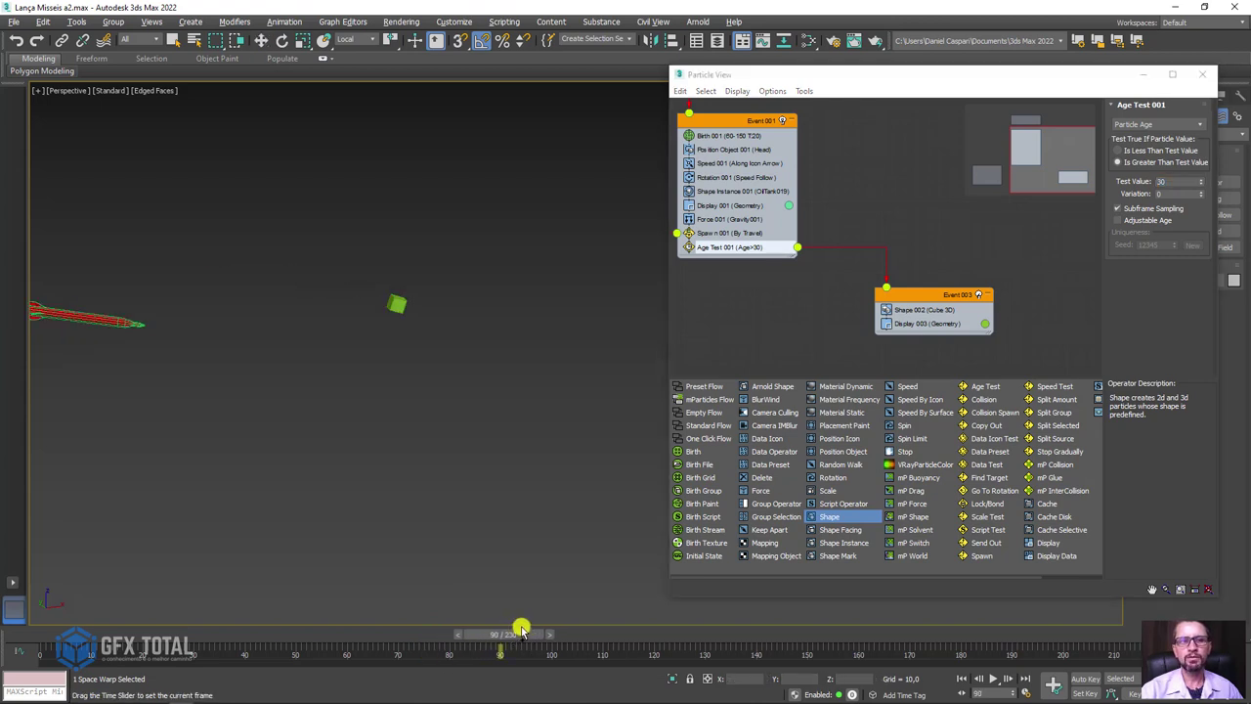
key(w)
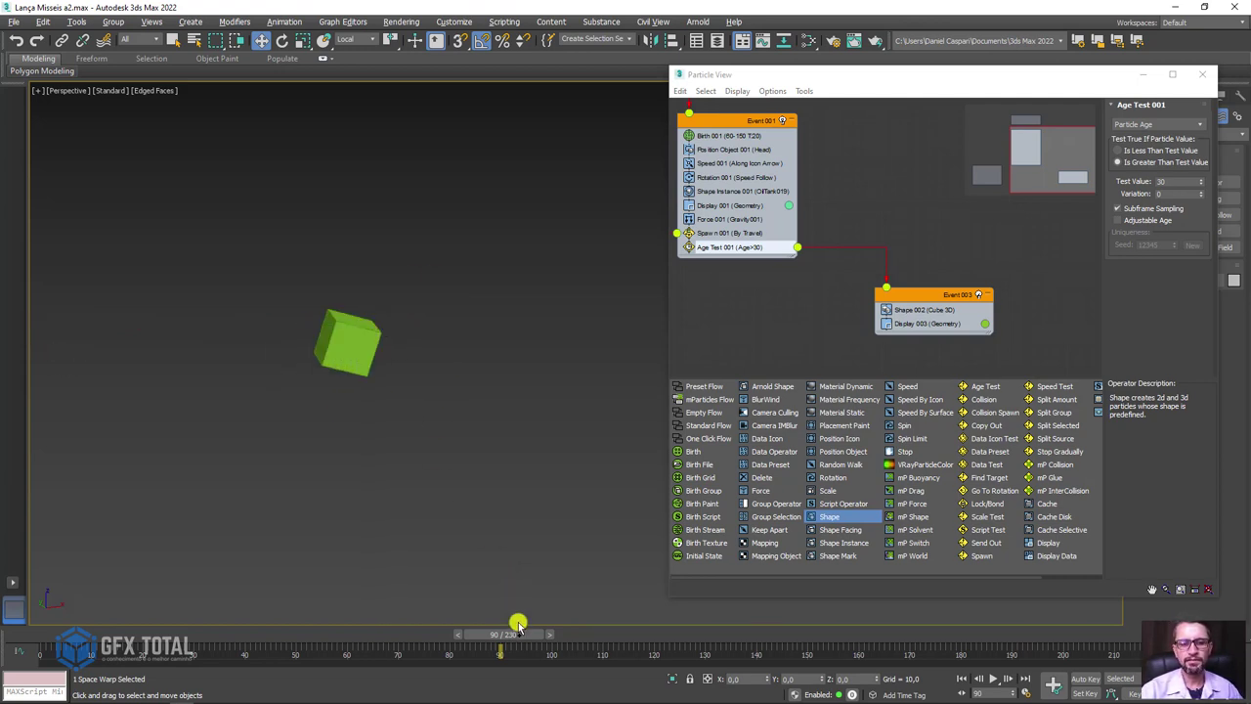
drag(518, 626, 512, 635)
key(w)
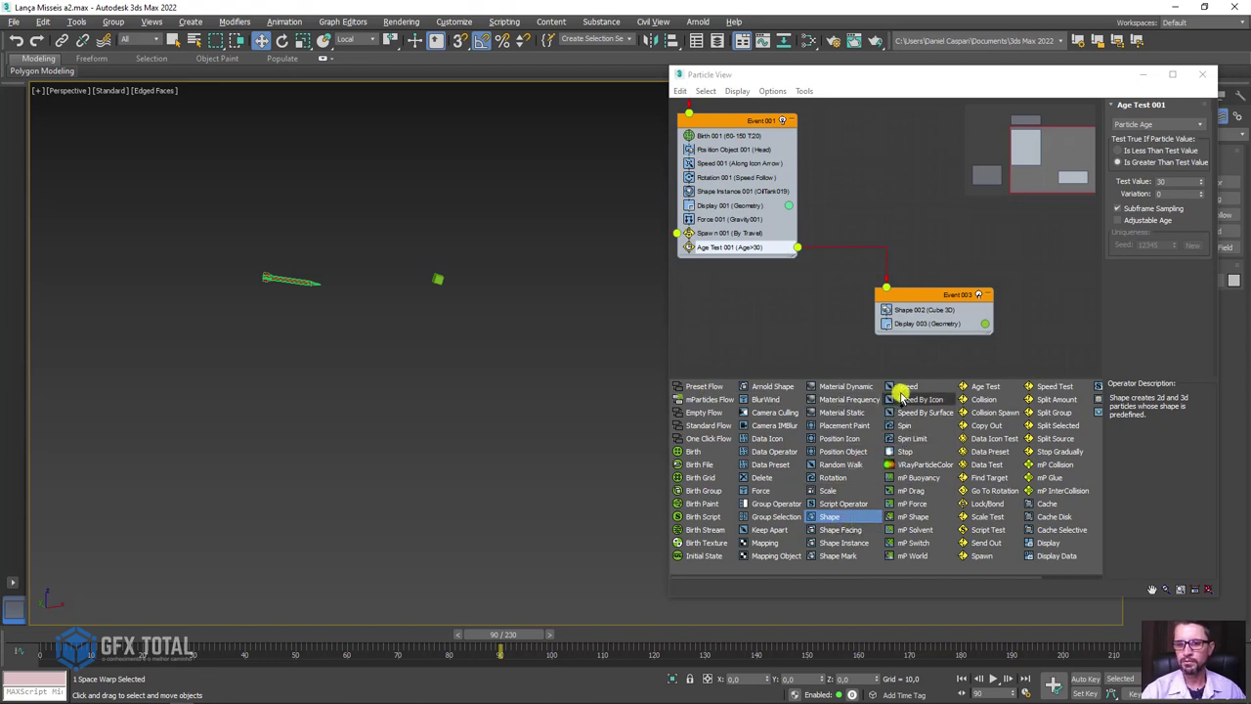
Step: Insert a Speed operator at the top of Event 003 and preview the debris
mouse_move(906, 389)
mouse_down()
mouse_move(912, 318)
mouse_move(933, 311)
mouse_move(910, 316)
mouse_up()
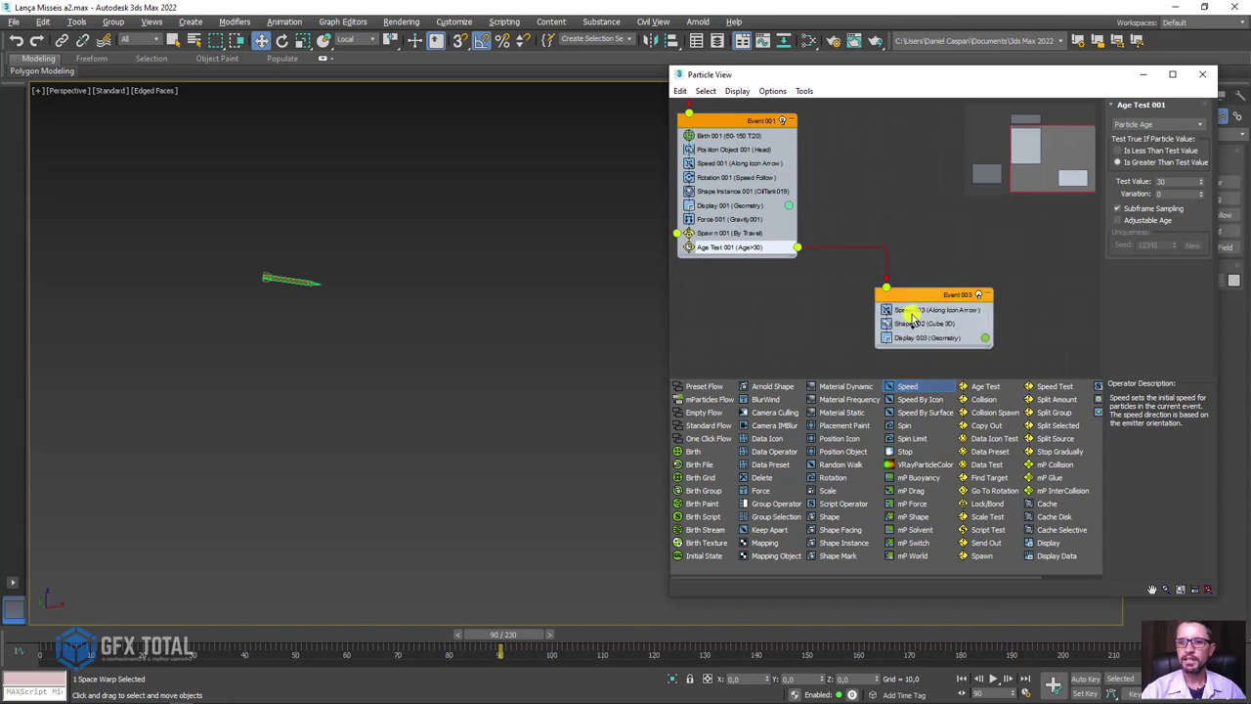
click(919, 315)
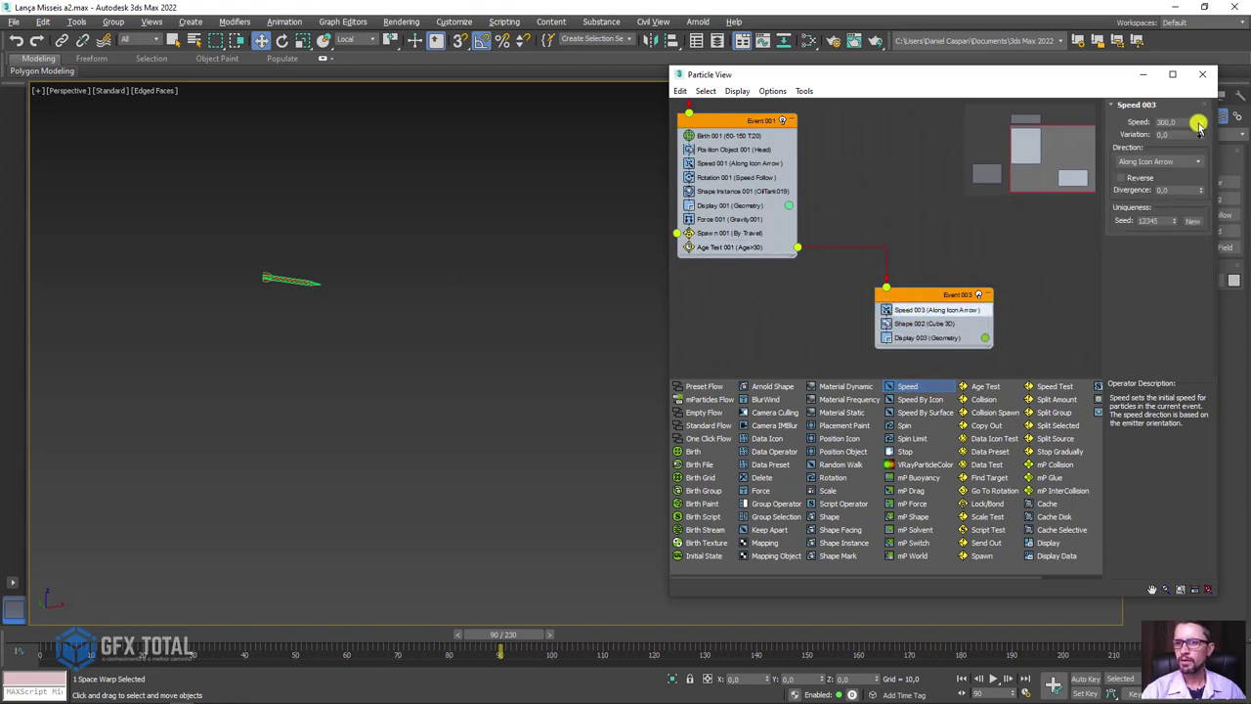
mouse_move(523, 627)
mouse_down()
mouse_move(587, 622)
mouse_move(494, 632)
mouse_move(577, 617)
mouse_up()
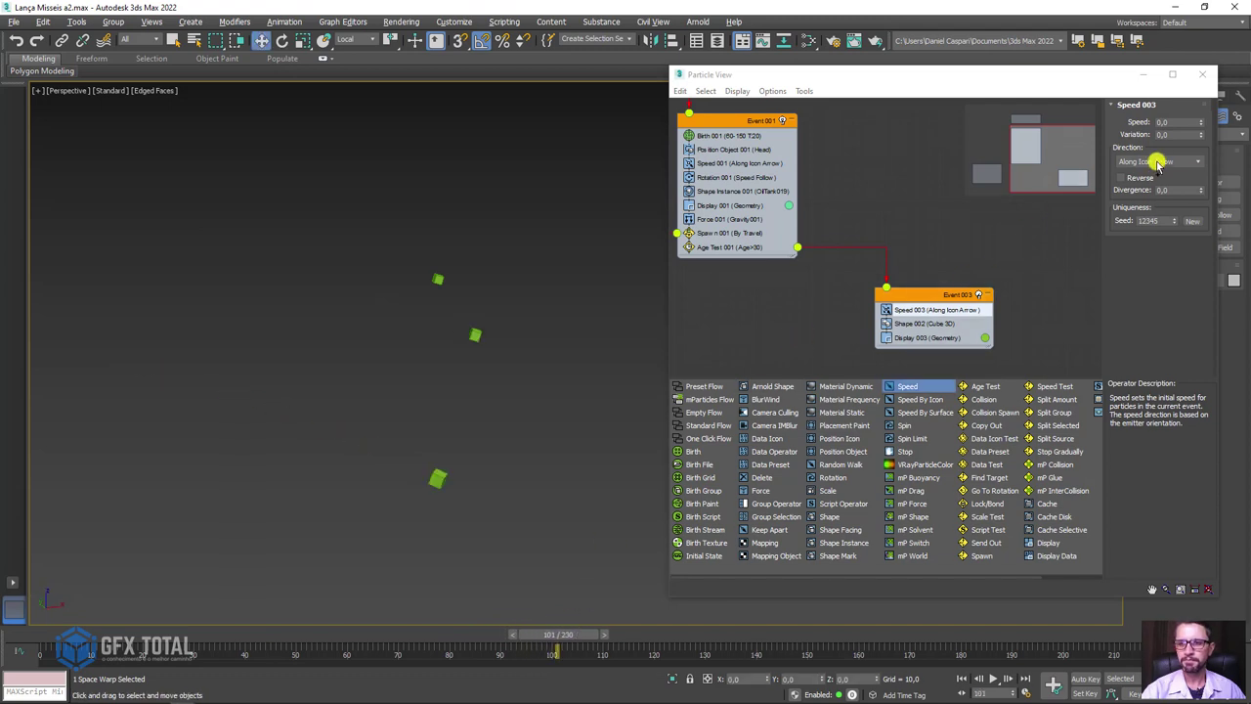
Step: Lower the debris Speed from 300 to 15 and scrub to check the slow cubes
double_click(1173, 122)
text(15)
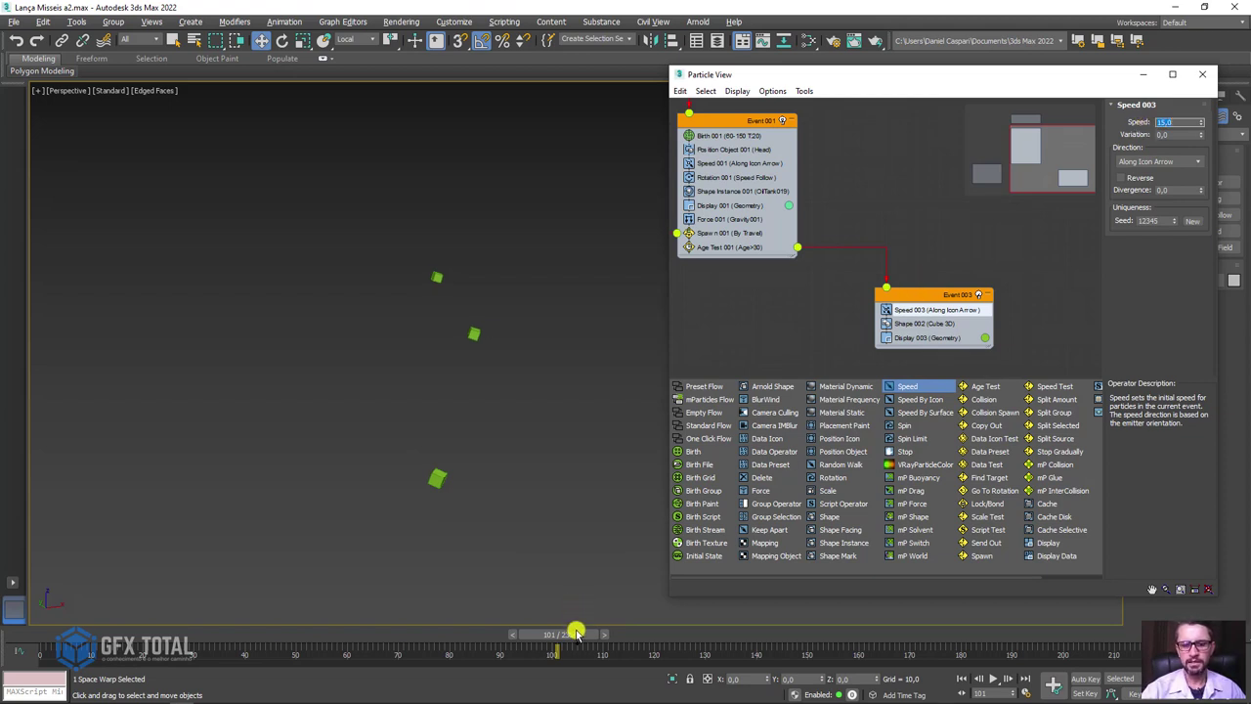
mouse_move(576, 634)
mouse_down()
mouse_move(506, 645)
mouse_move(636, 639)
mouse_move(600, 631)
mouse_up()
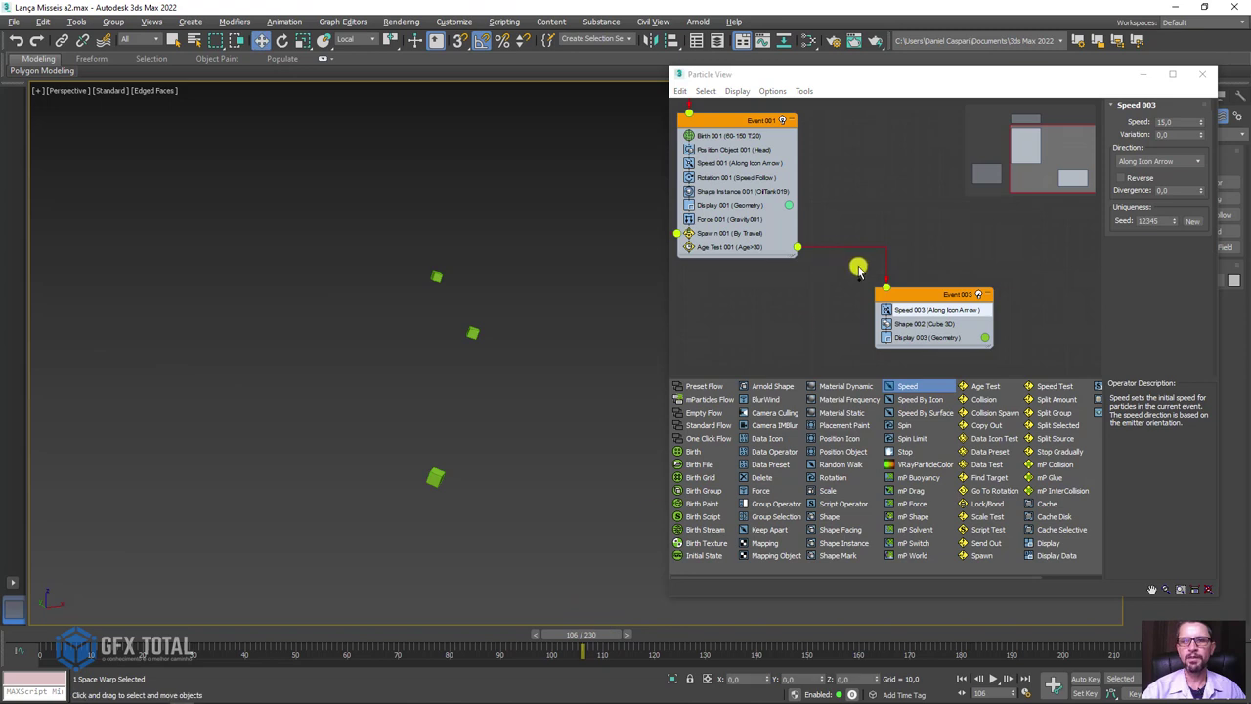
scroll(860, 278, up, 1)
scroll(866, 303, up, 1)
scroll(873, 332, up, 2)
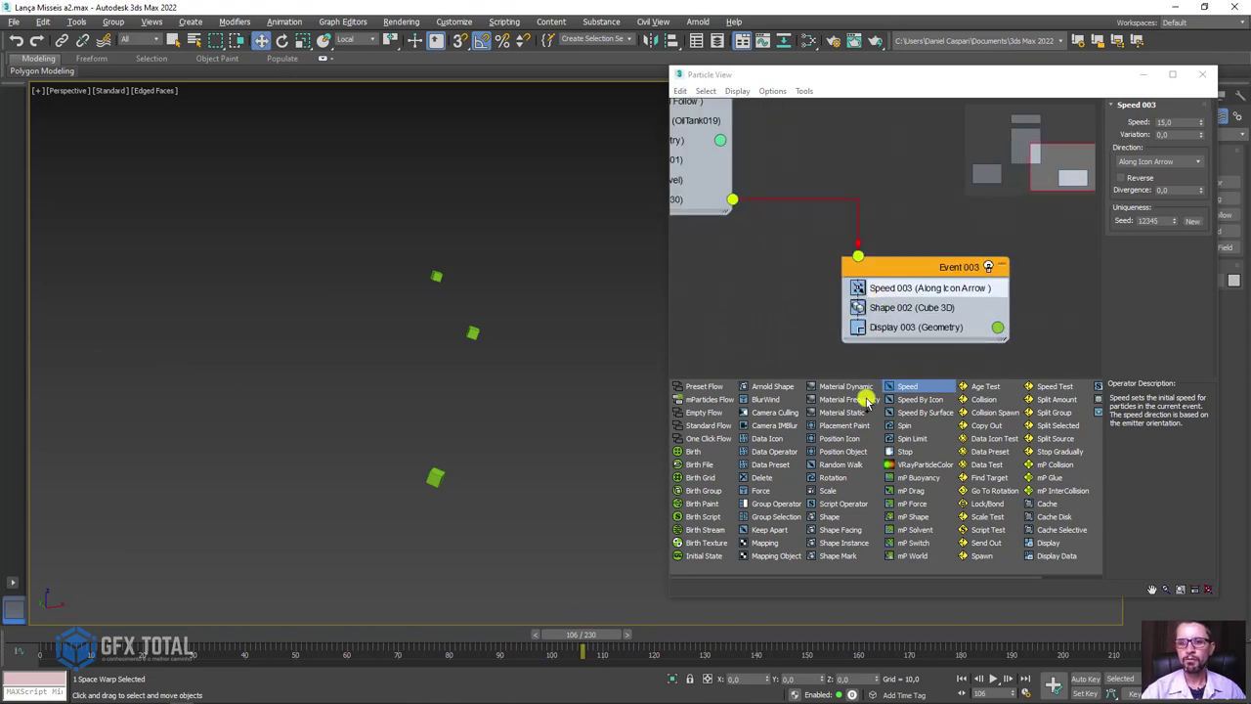
Step: Add a Force operator driven by Gravity001 to Event 003, plus a Delete operator at its end
drag(752, 491, 887, 330)
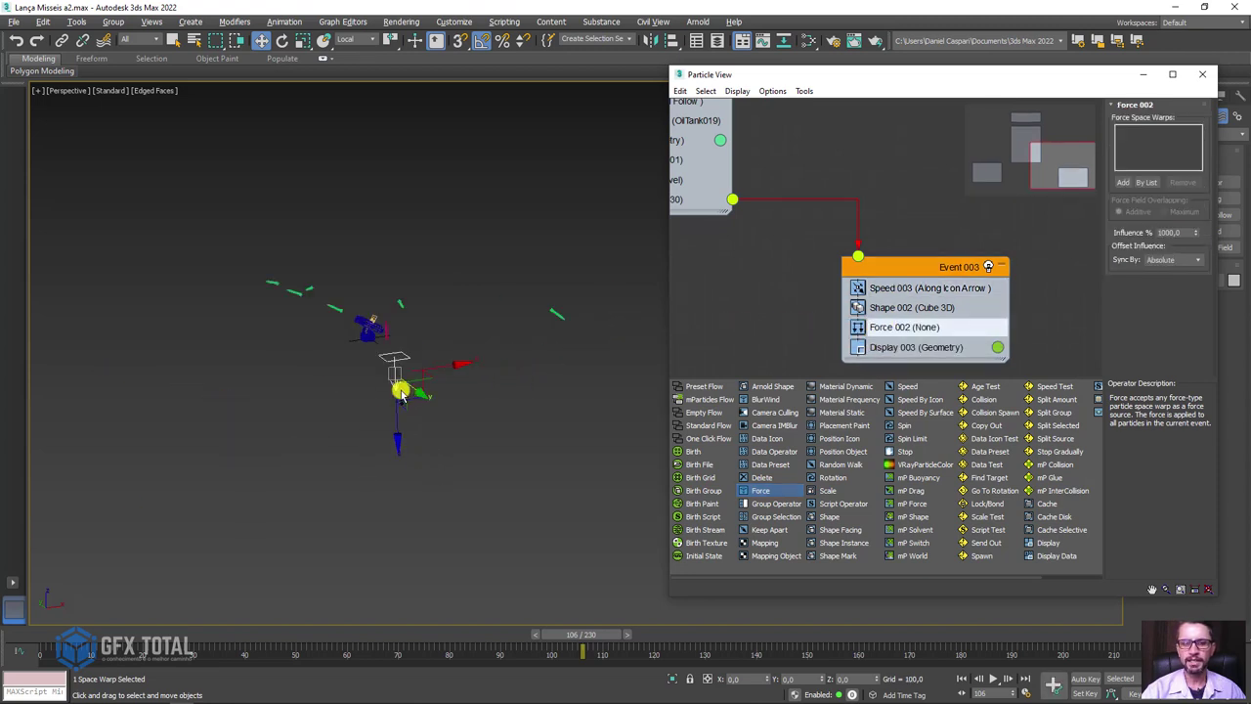
click(1126, 182)
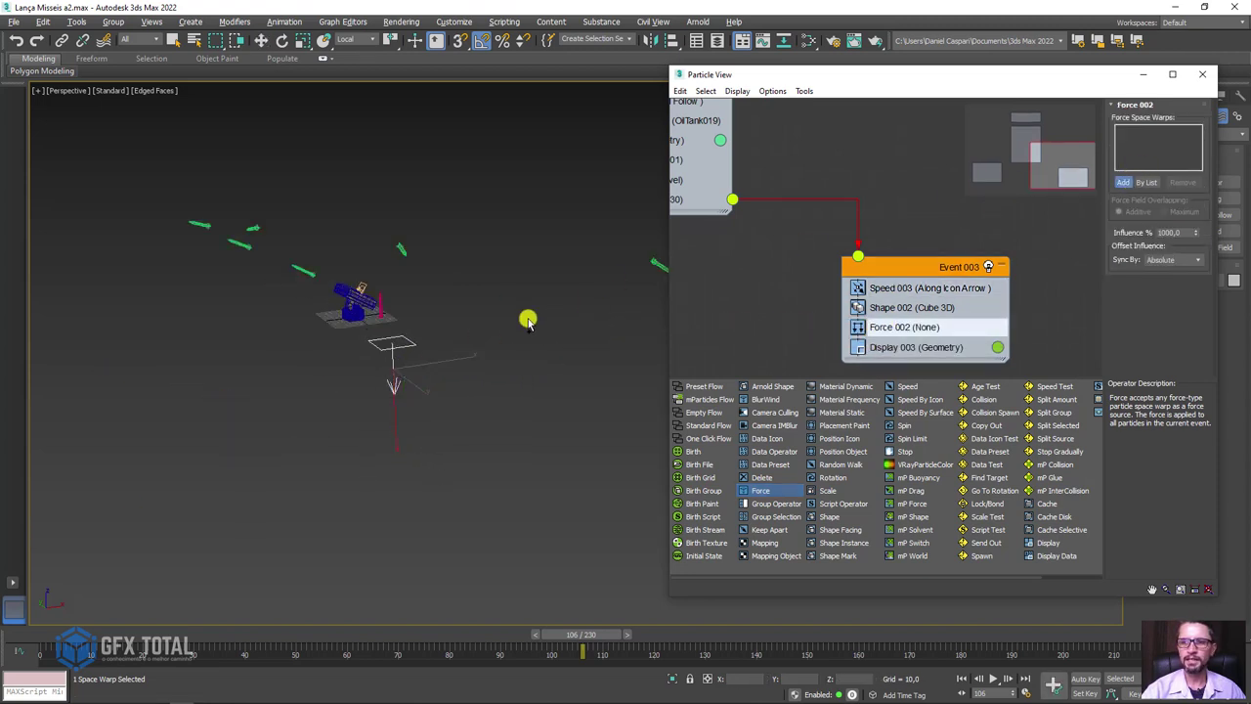
click(399, 350)
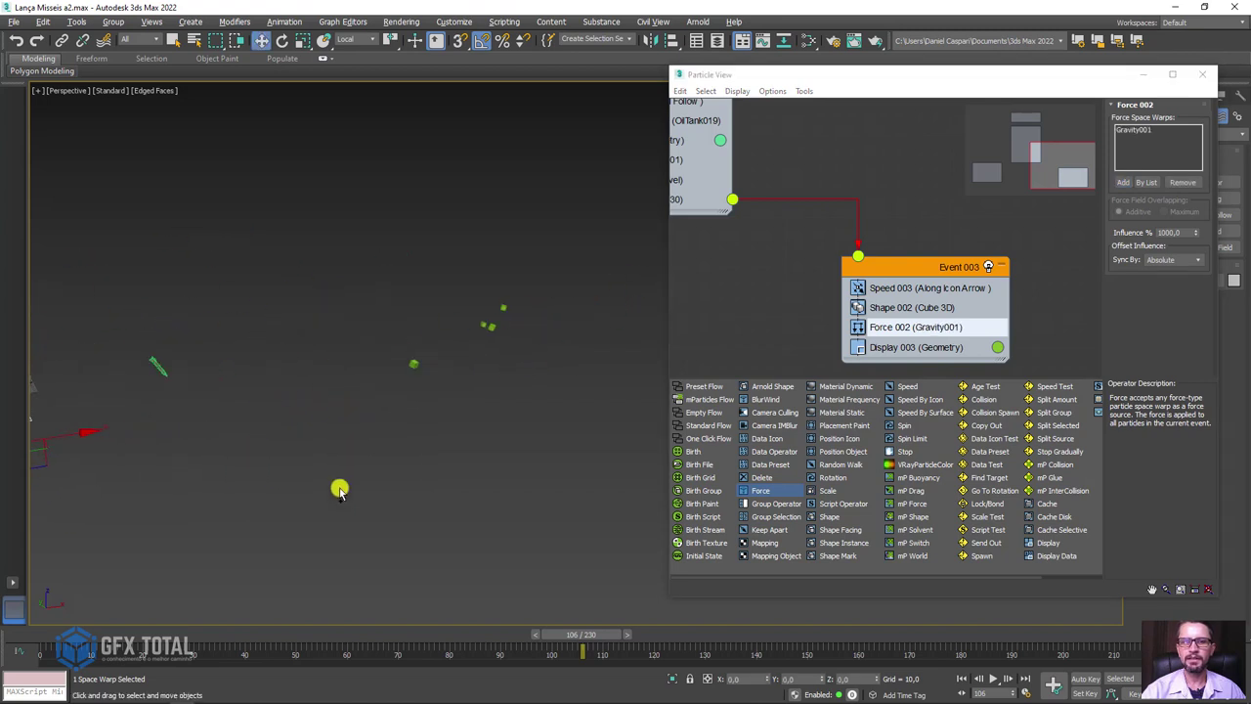
mouse_move(584, 634)
mouse_down()
mouse_move(527, 629)
mouse_move(695, 621)
mouse_move(525, 617)
mouse_move(631, 612)
mouse_up()
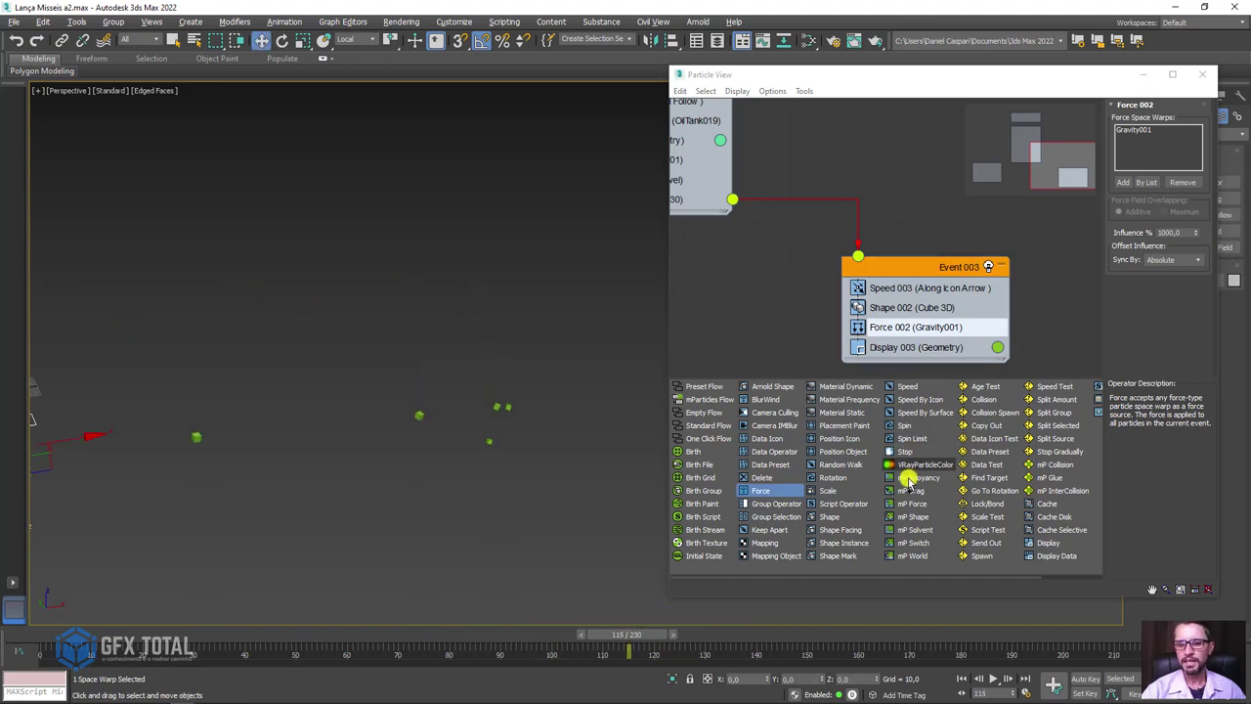
click(758, 477)
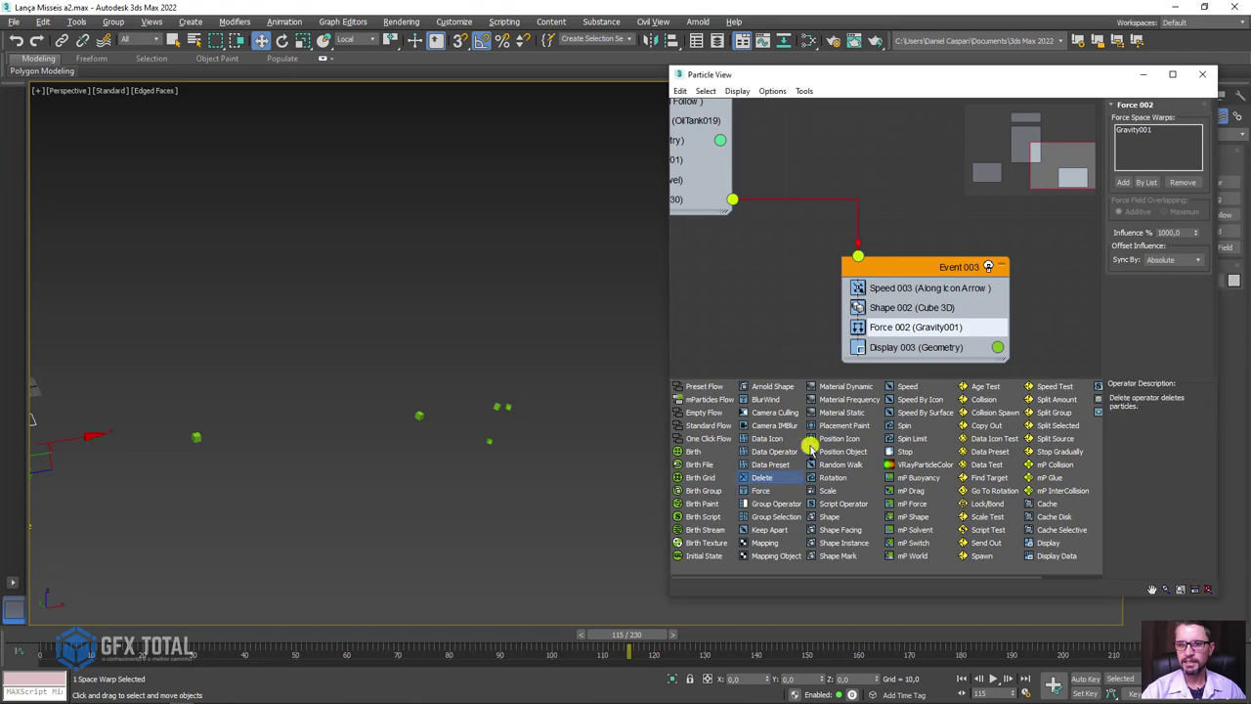
drag(885, 370, 919, 368)
Step: Make Delete 001 remove debris By Particle Age, with Life Span 20 and Variation 5
click(898, 369)
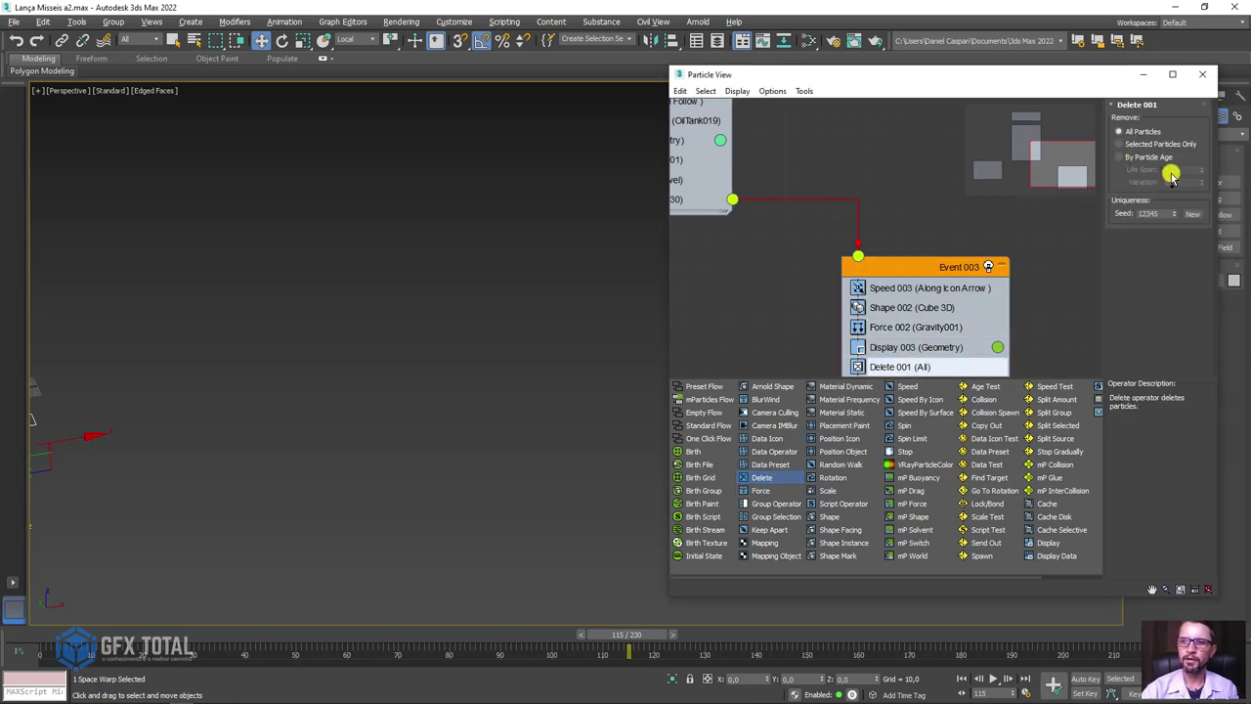
click(1119, 157)
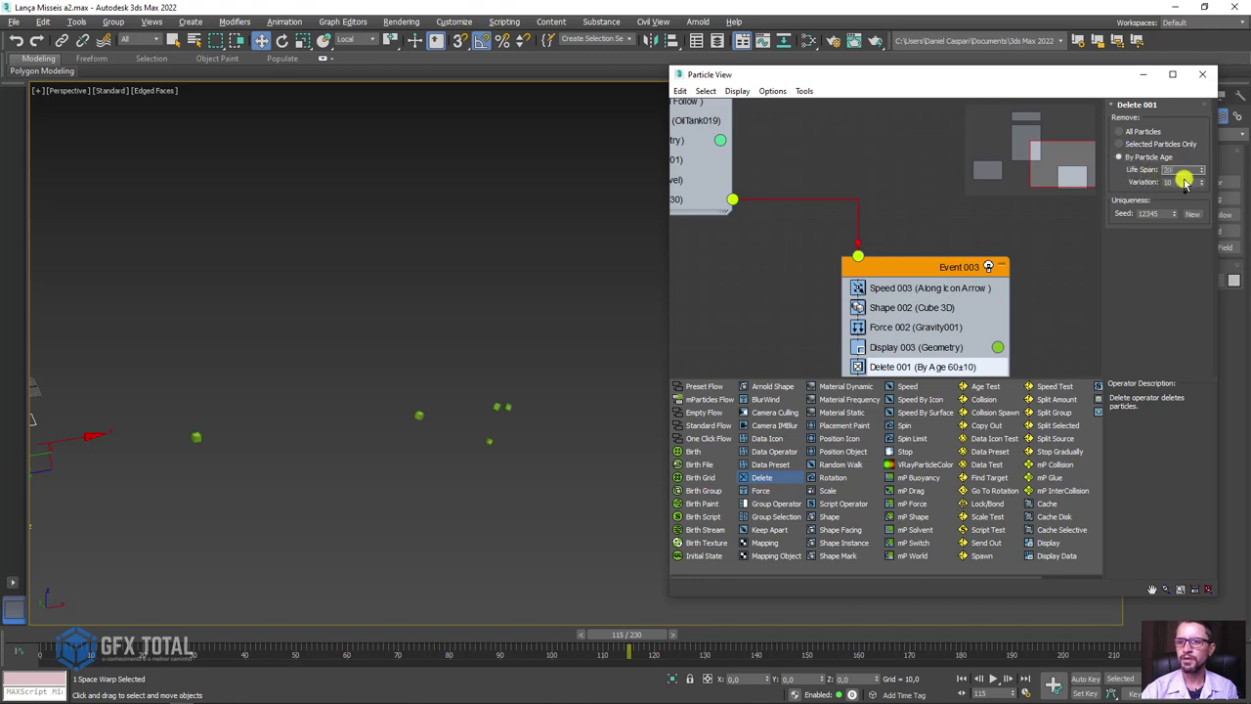
key(Tab)
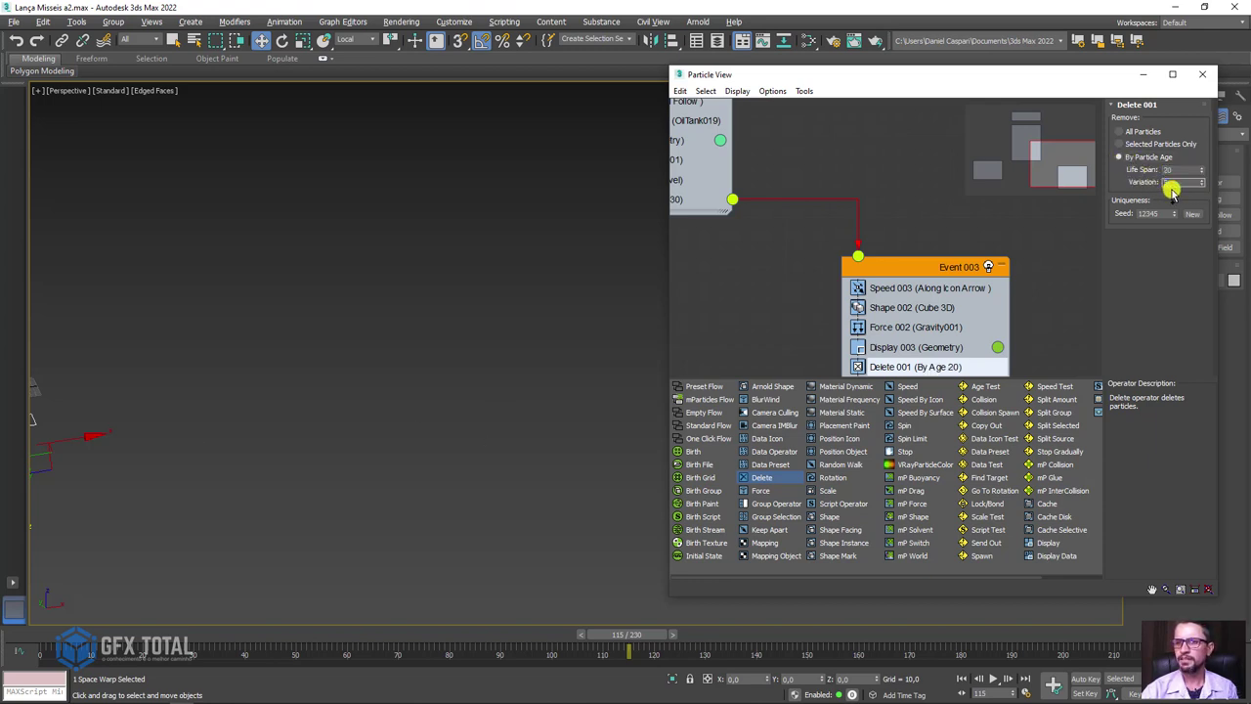
text(5)
click(506, 383)
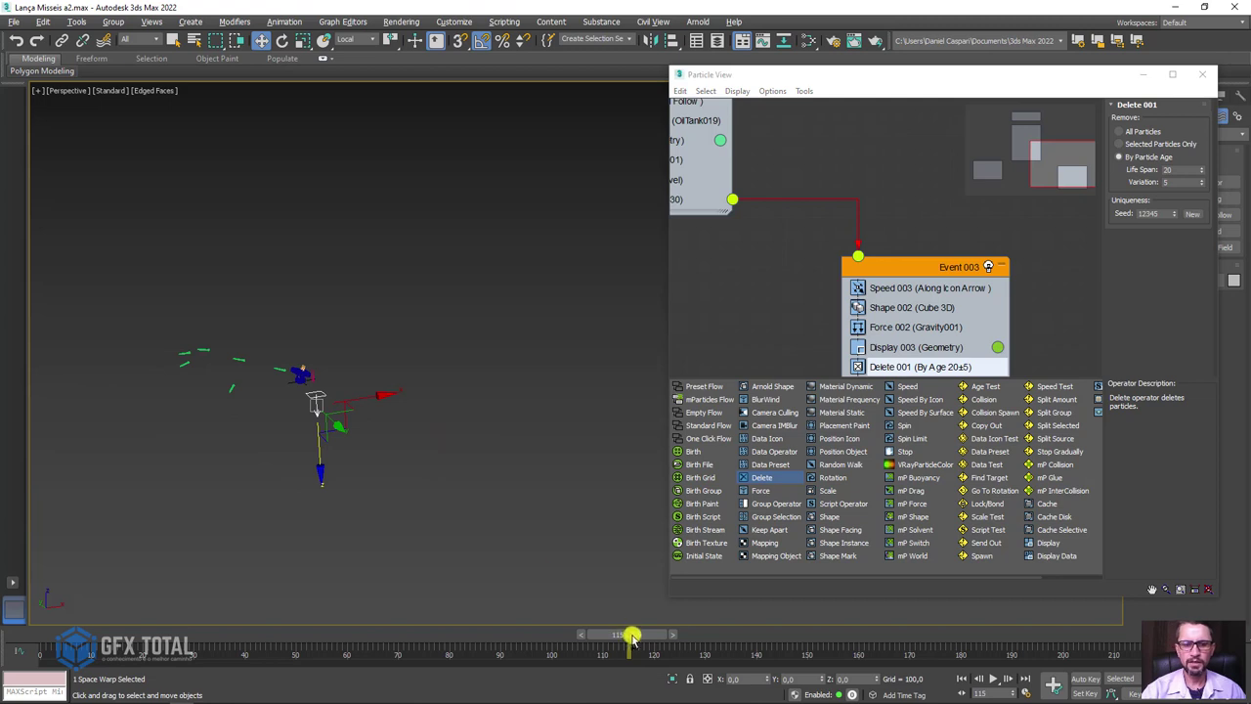
drag(645, 635, 552, 634)
key(w)
scroll(488, 420, up, 5)
scroll(495, 427, up, 2)
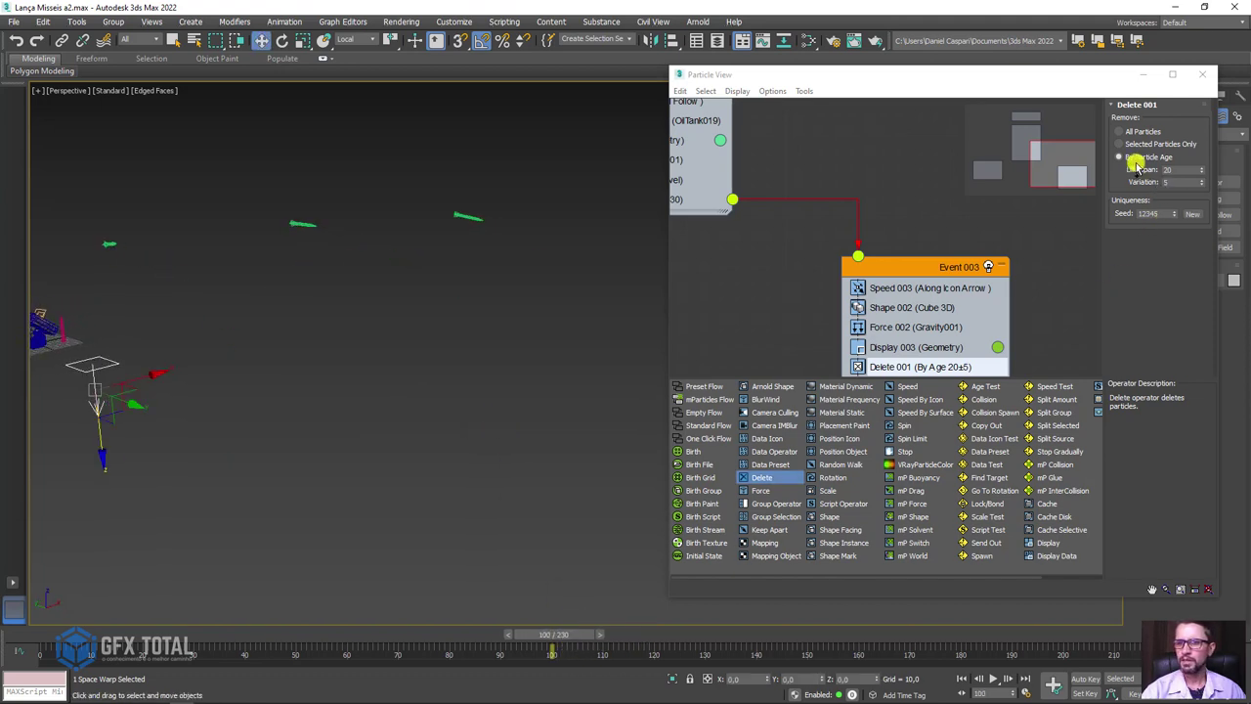
Step: Raise the debris Life Span to 50 and scrub to see the debris last longer
double_click(1171, 171)
text(50)
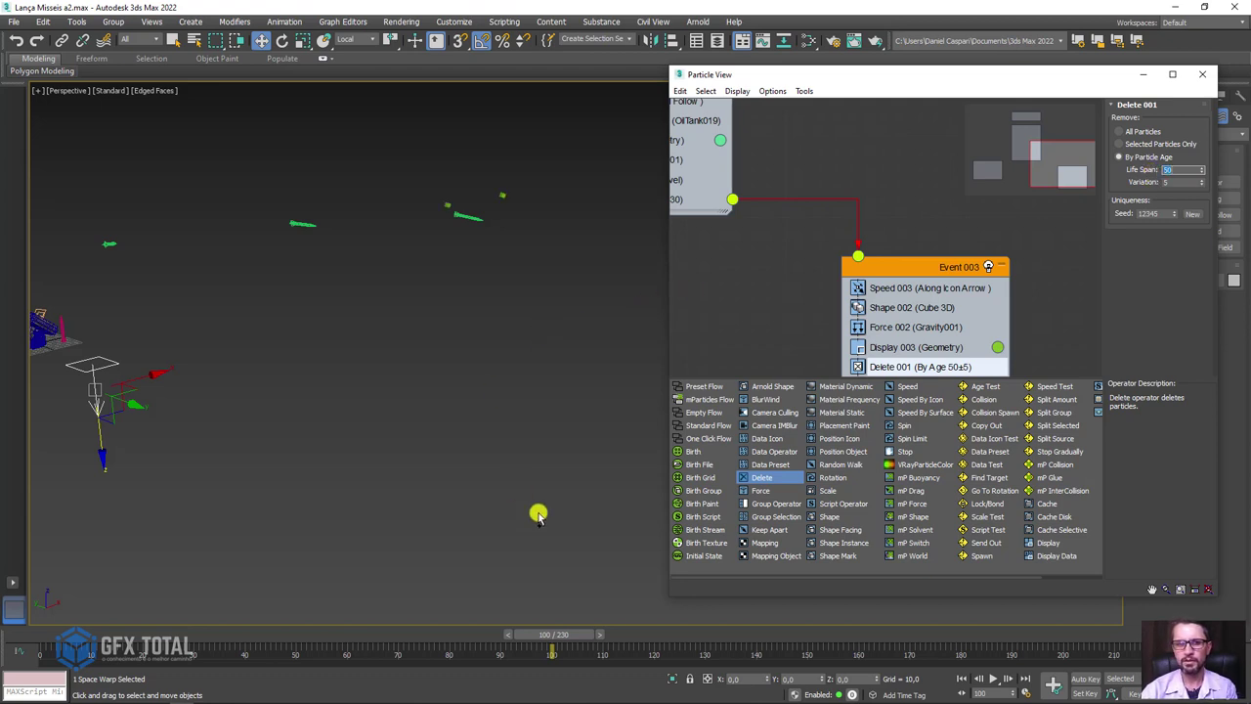
mouse_move(555, 638)
mouse_down()
mouse_move(713, 616)
mouse_move(506, 617)
mouse_move(724, 609)
mouse_move(711, 619)
mouse_move(547, 603)
mouse_move(564, 598)
mouse_up()
key(w)
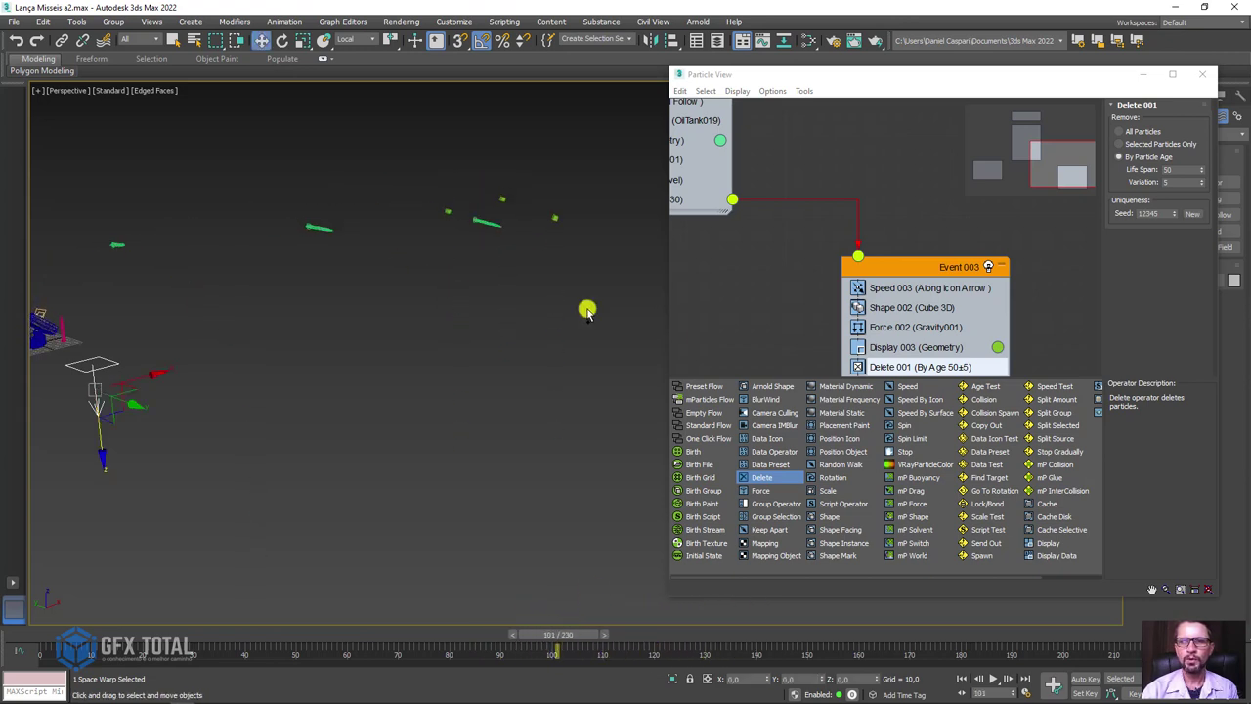
scroll(453, 261, down, 3)
mouse_move(453, 261)
middle_down()
mouse_move(466, 221)
mouse_move(461, 293)
mouse_move(446, 311)
middle_up()
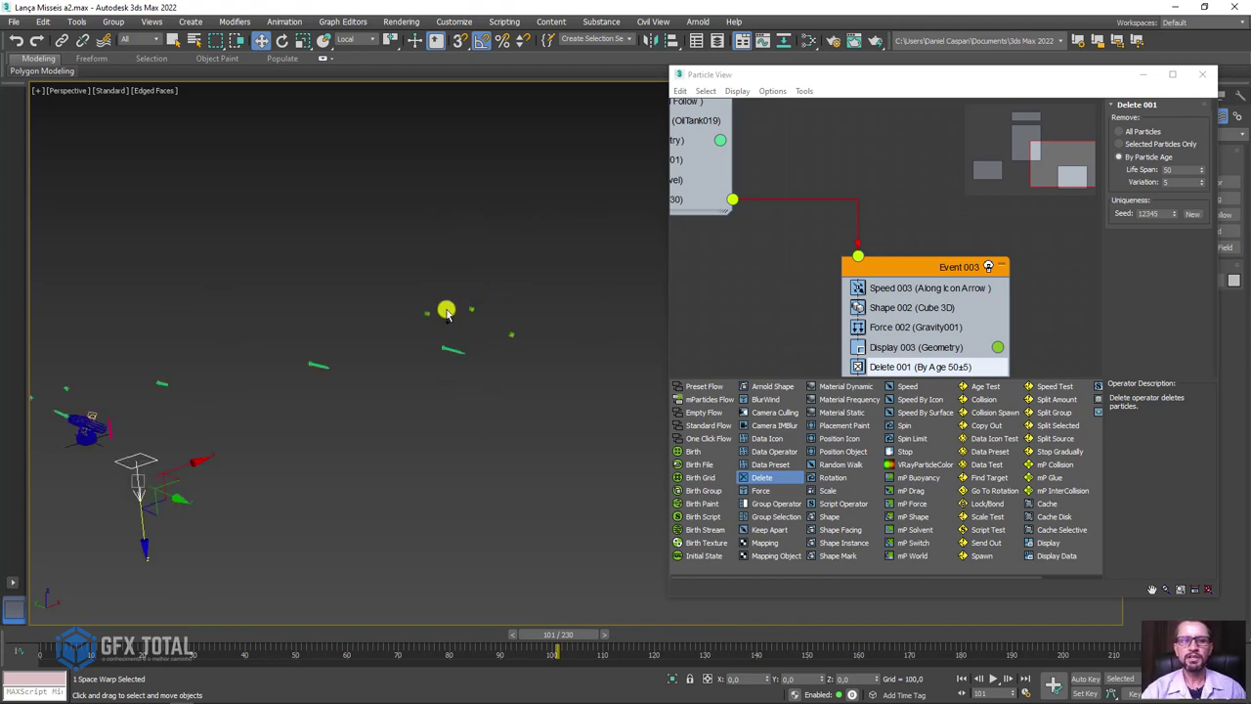
scroll(460, 318, up, 2)
drag(572, 634, 511, 621)
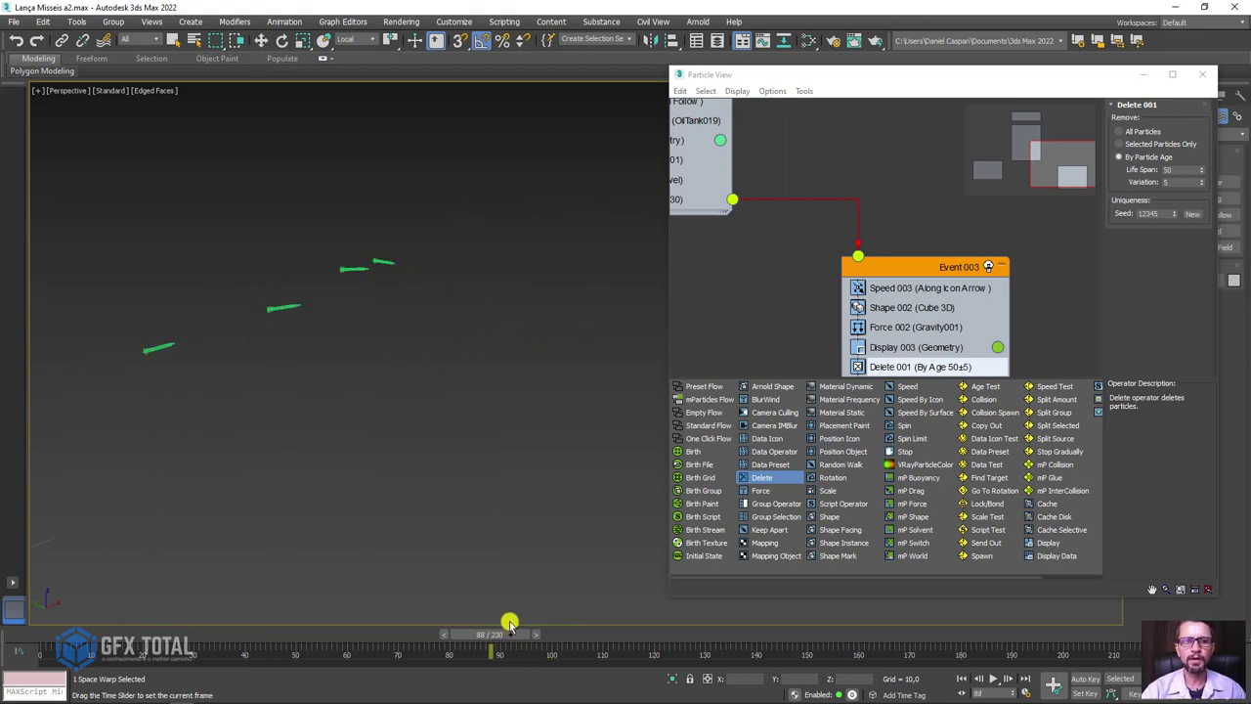
key(w)
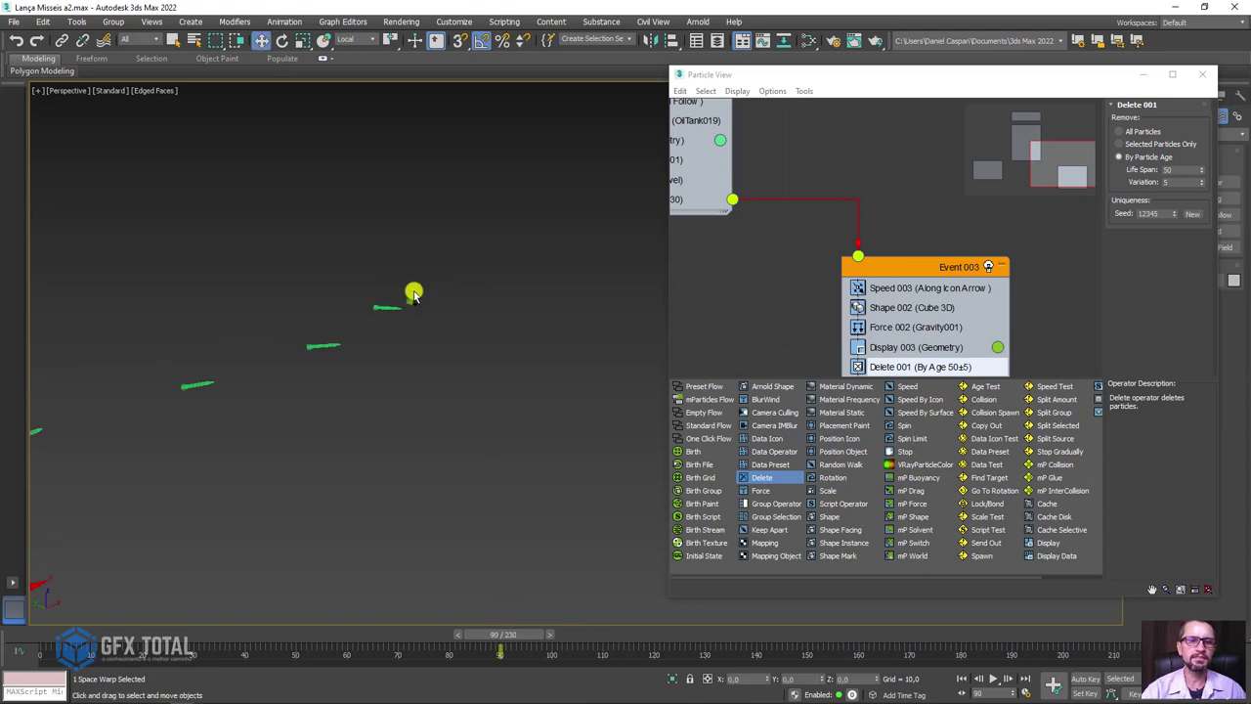
scroll(393, 337, up, 3)
Step: Reframe the view on the missiles and shift the Event 003 node in the graph
mouse_move(376, 349)
mouse_down()
mouse_move(494, 181)
mouse_move(318, 210)
mouse_up()
drag(357, 340, 182, 311)
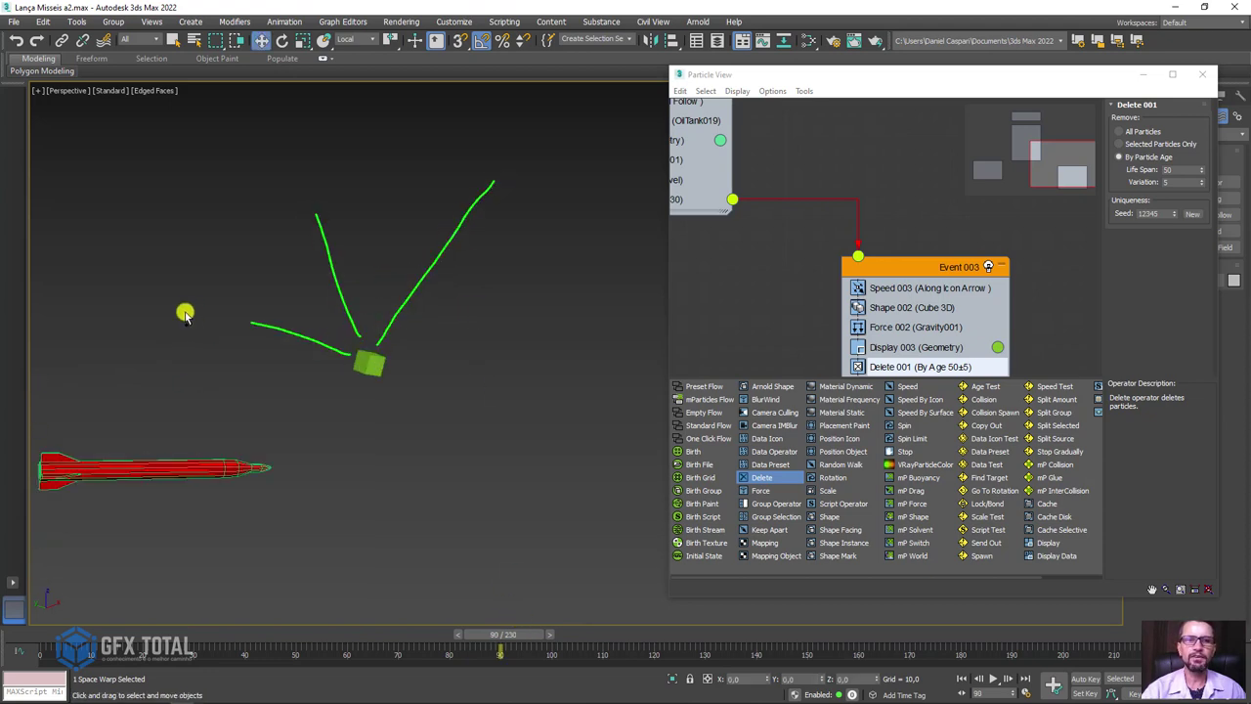
drag(295, 381, 145, 463)
drag(284, 418, 330, 550)
scroll(442, 448, down, 3)
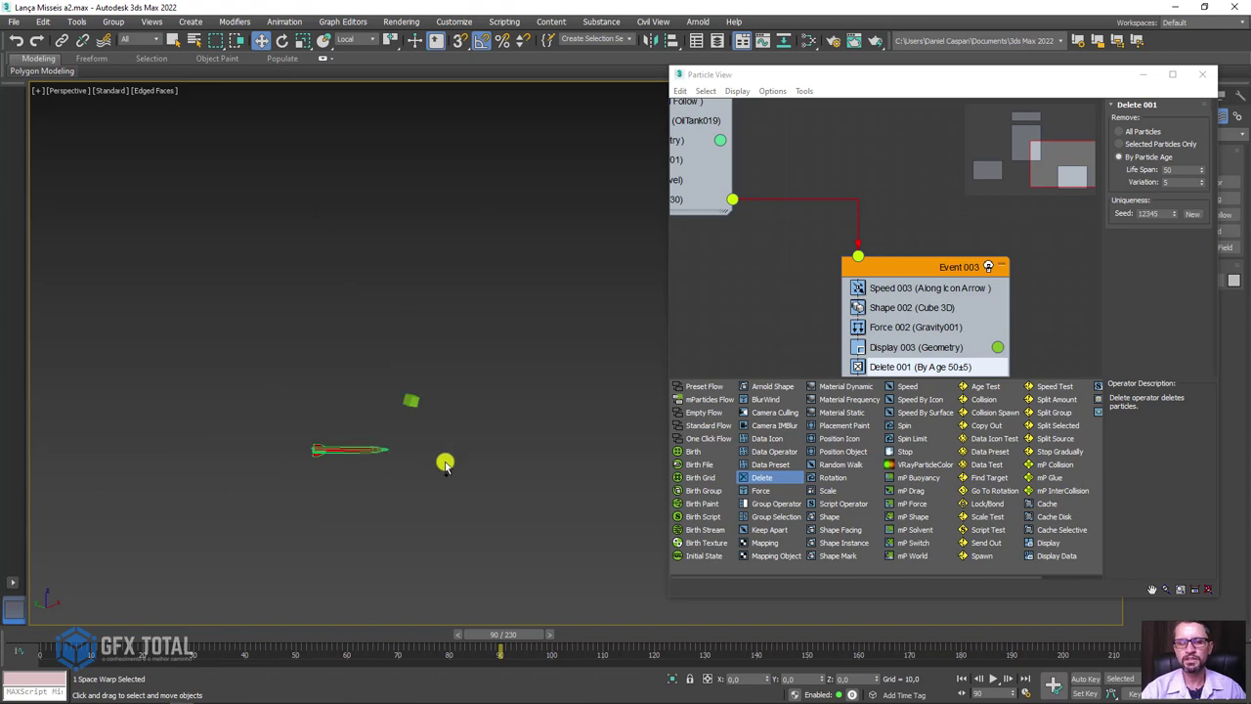
alt+middle_drag(500, 364, 477, 372)
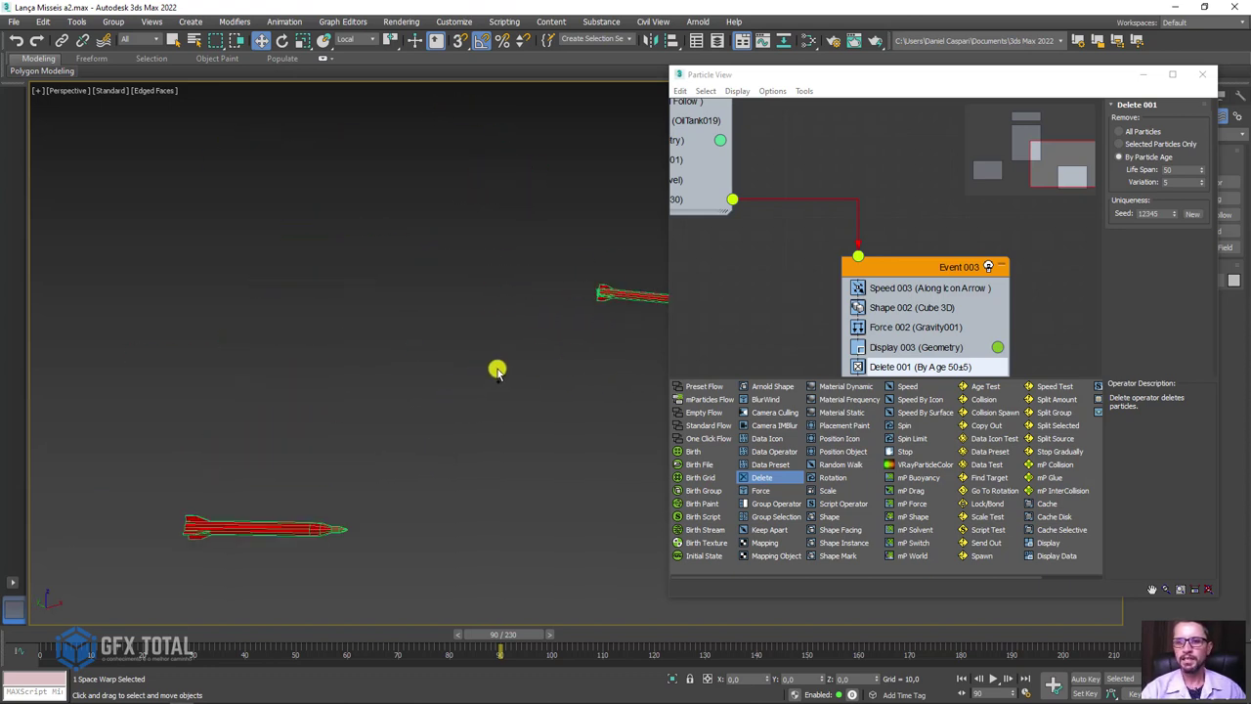
drag(922, 265, 905, 248)
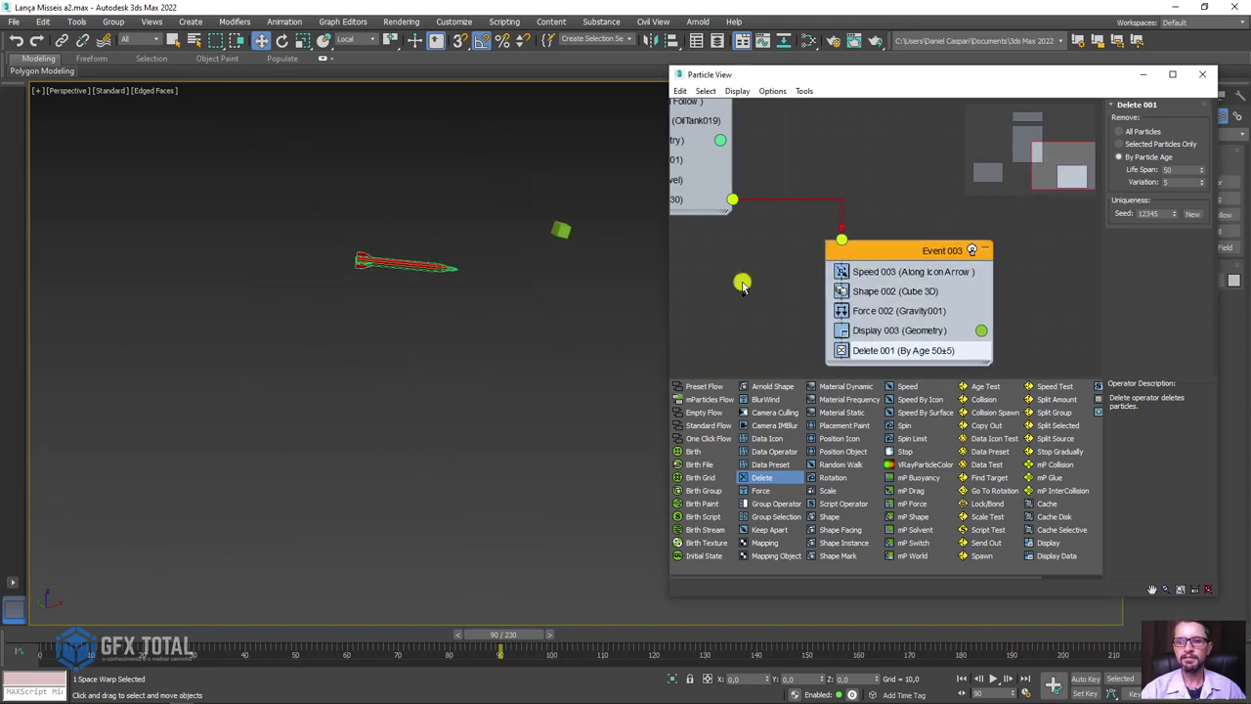
scroll(743, 285, down, 1)
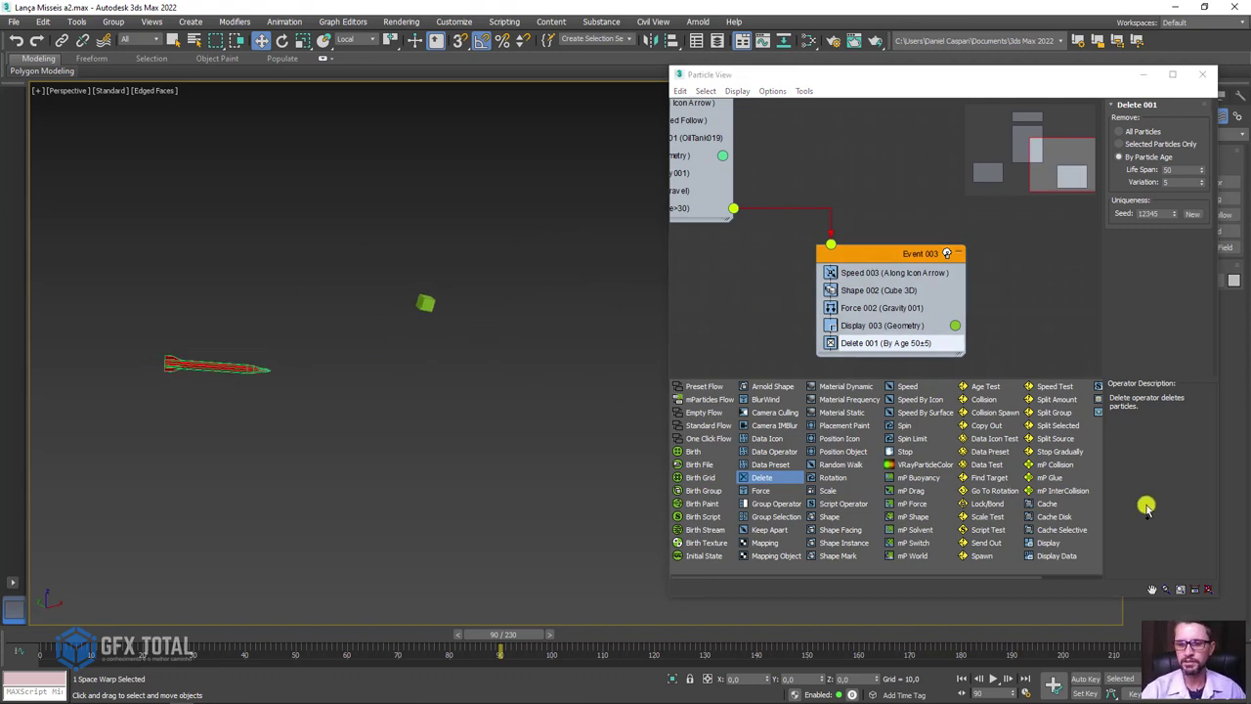
Step: Insert a Spawn test (Once, 6 offspring) into Event 003 and preview the spawned debris
click(977, 555)
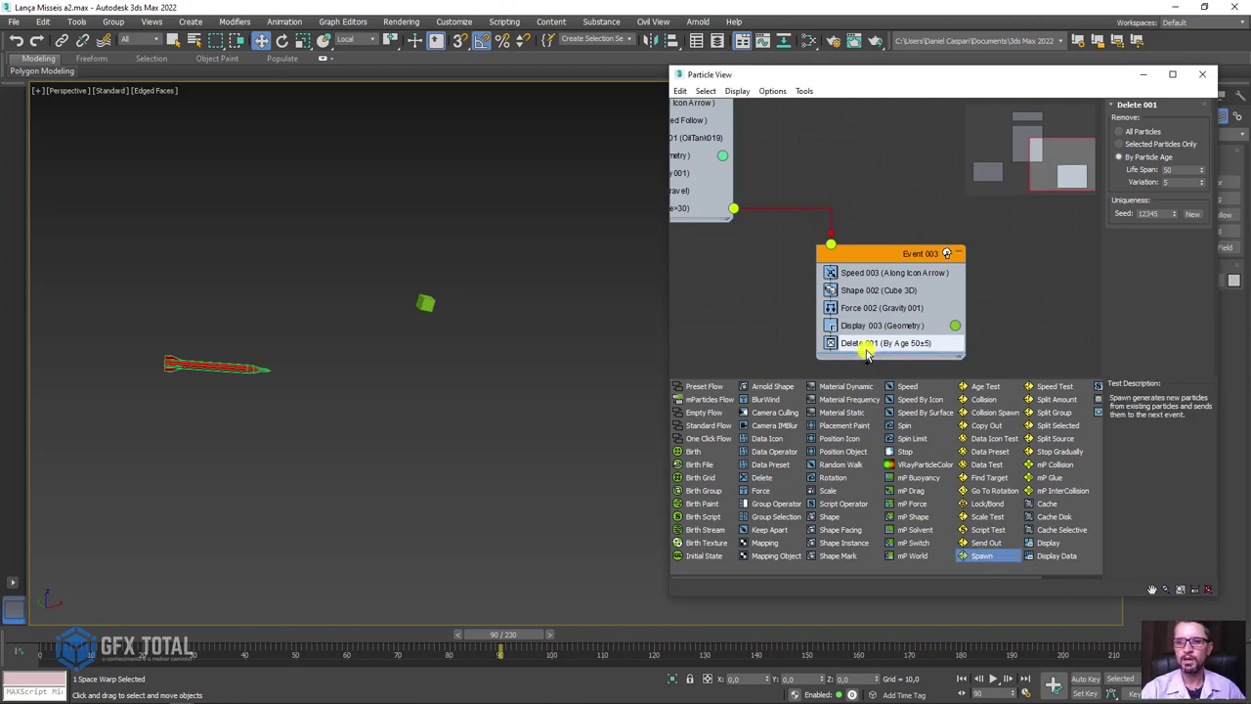
drag(873, 375, 880, 340)
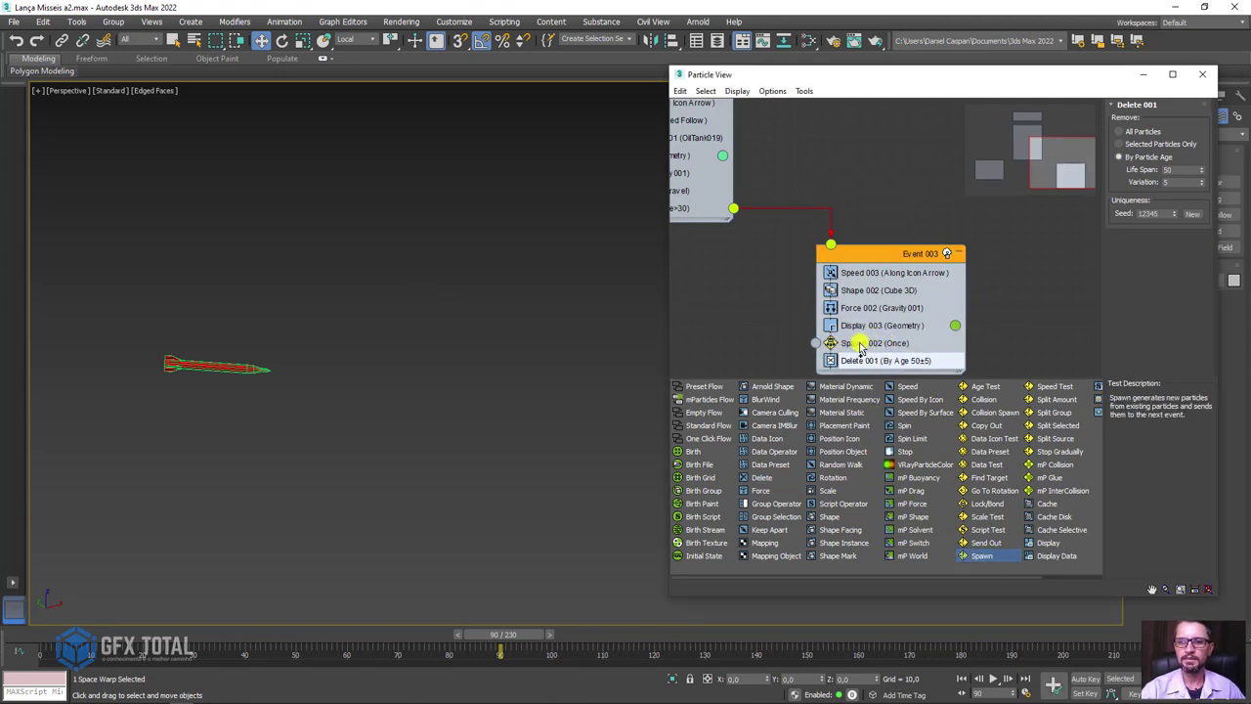
click(860, 344)
mouse_move(507, 640)
mouse_down()
mouse_move(439, 637)
mouse_move(538, 636)
mouse_move(505, 636)
mouse_up()
key(w)
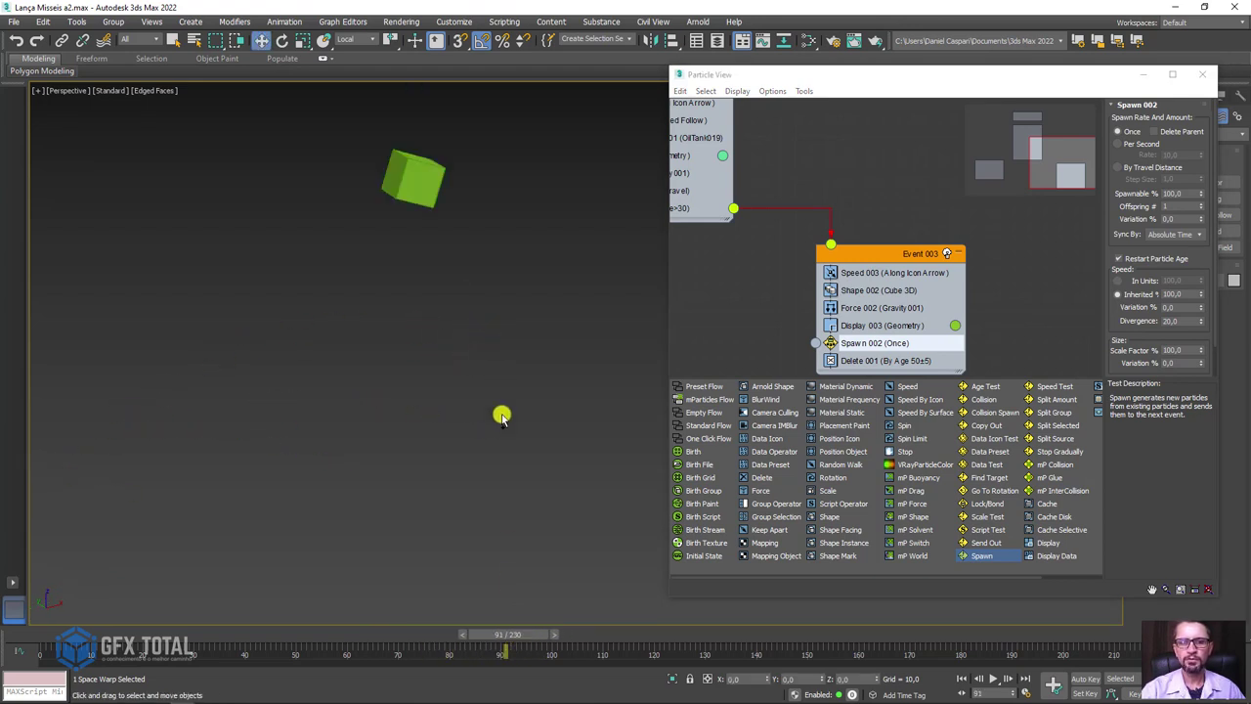
click(868, 281)
Step: Set Speed 003's direction to Random 3D and preview the debris to frame 108
click(873, 274)
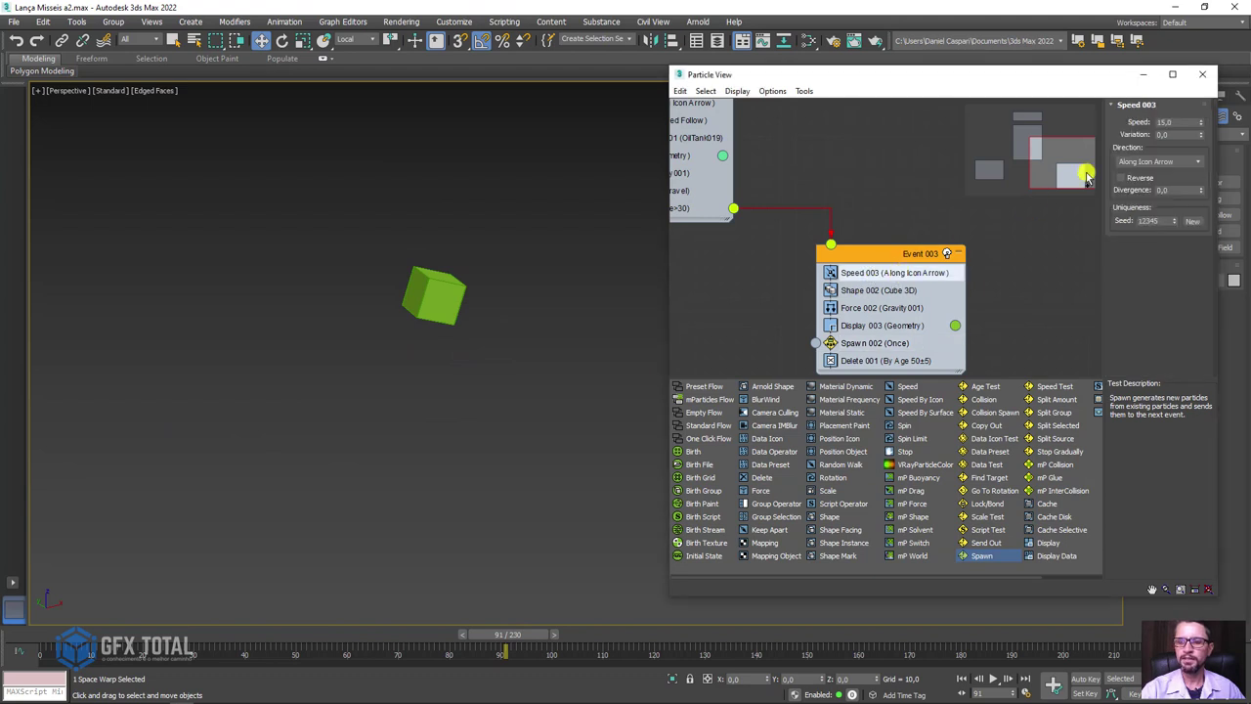
click(1172, 162)
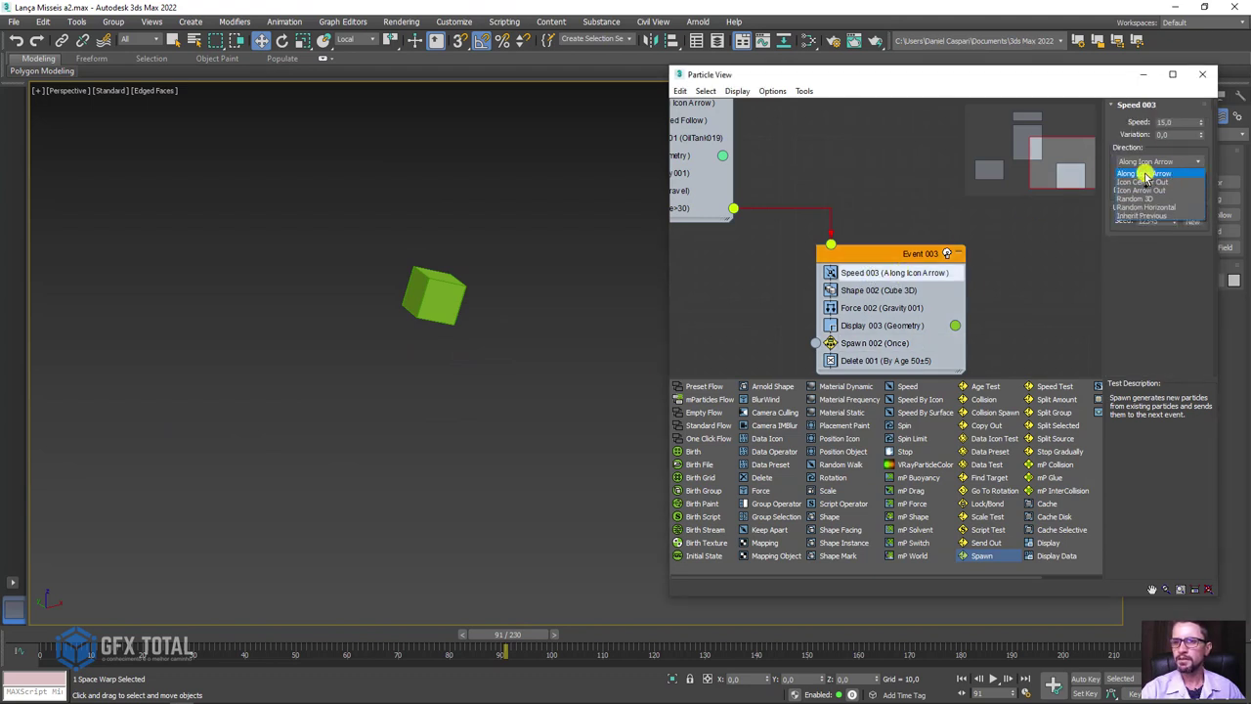
click(1137, 176)
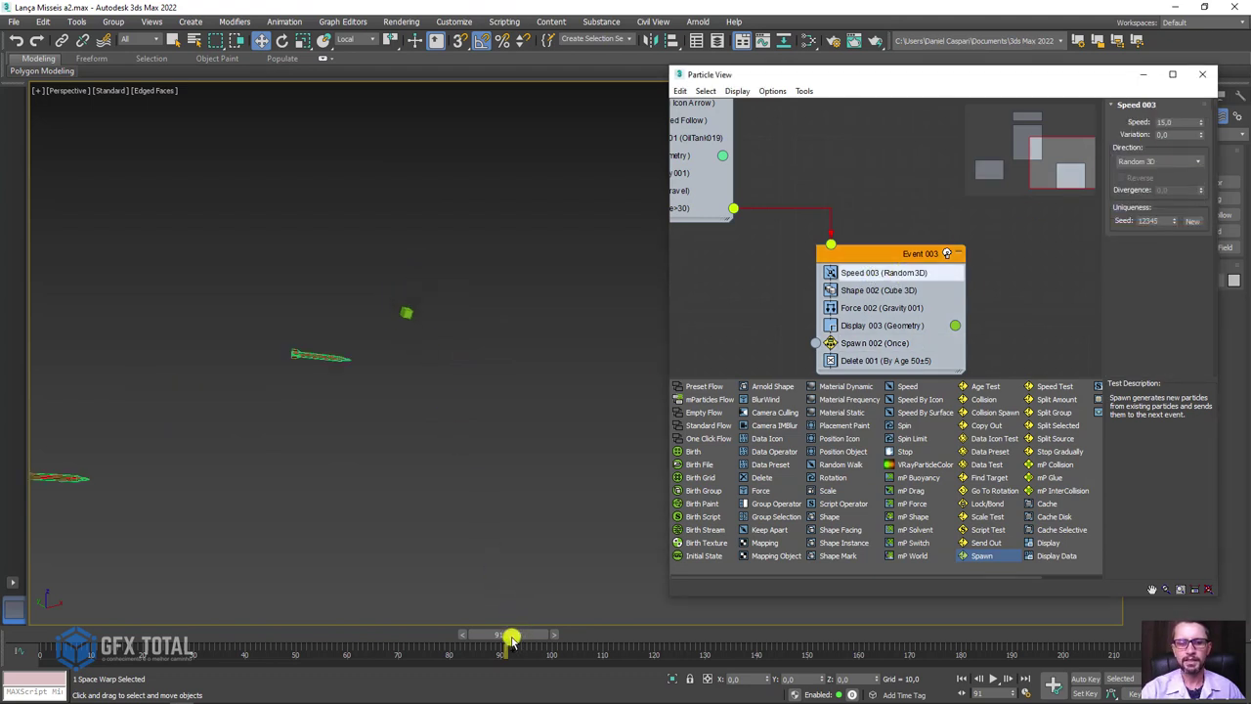
drag(510, 638, 520, 632)
click(873, 343)
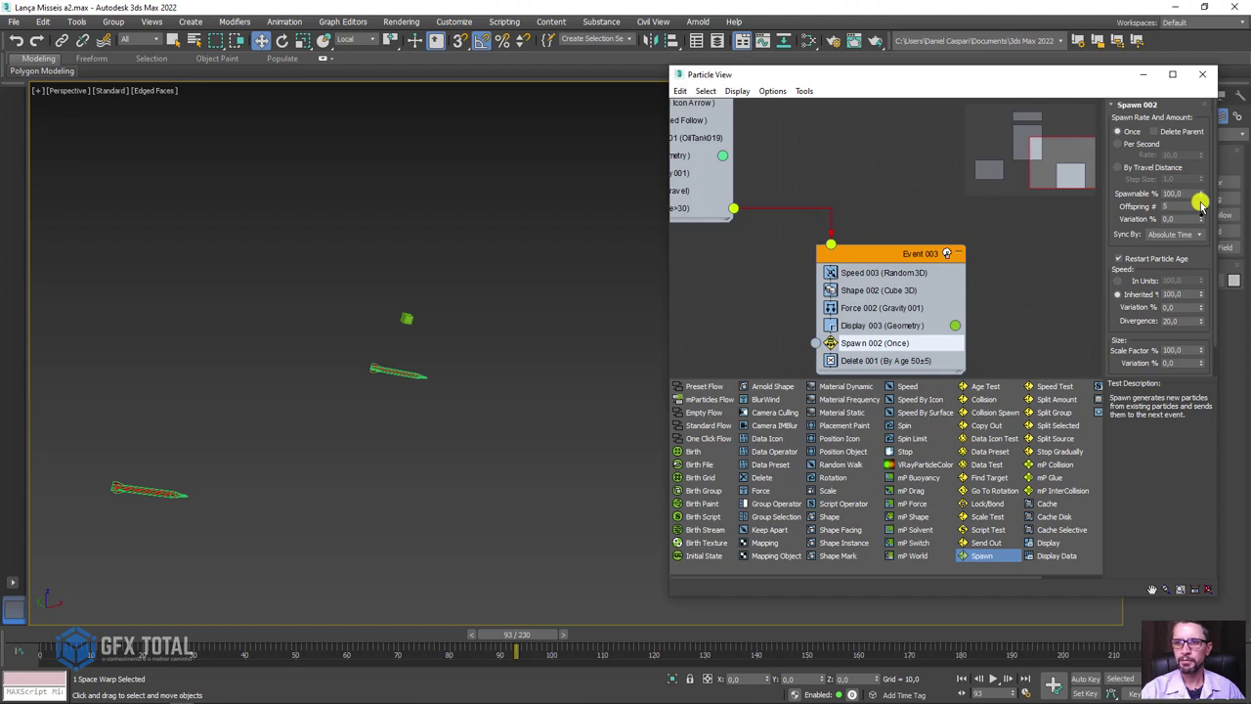
mouse_move(531, 636)
mouse_down()
mouse_move(609, 628)
mouse_move(575, 633)
mouse_move(586, 625)
mouse_up()
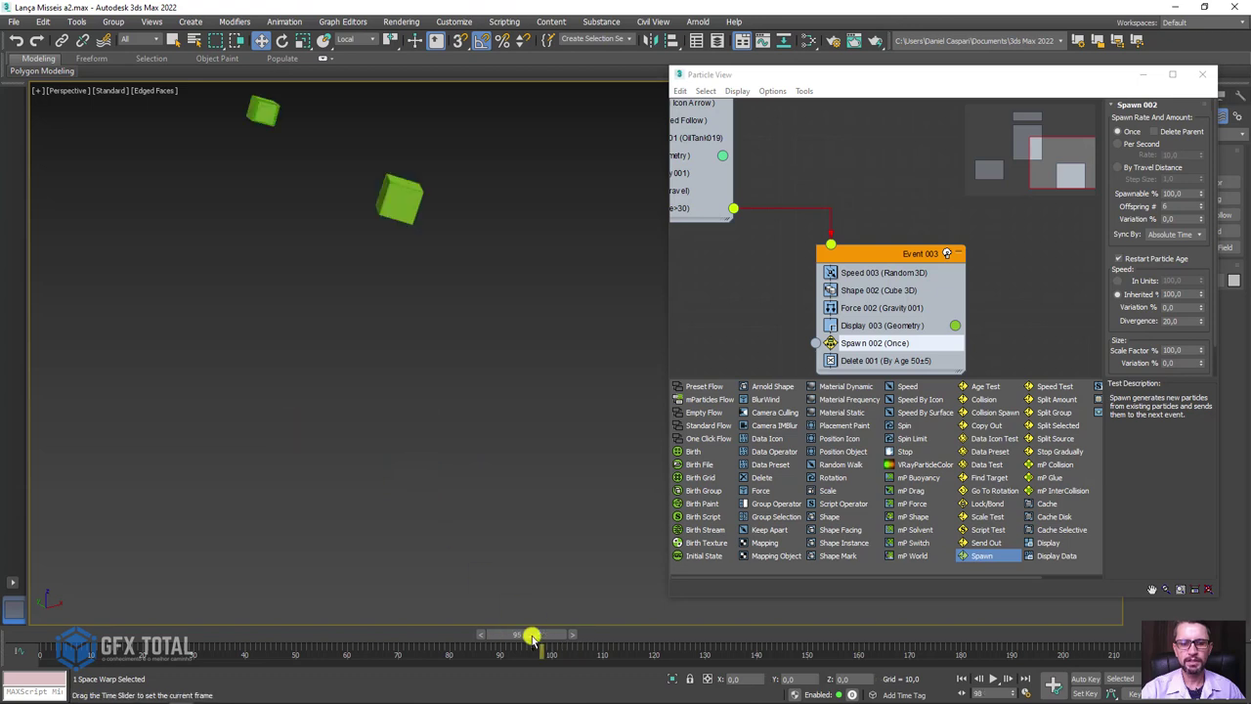
key(w)
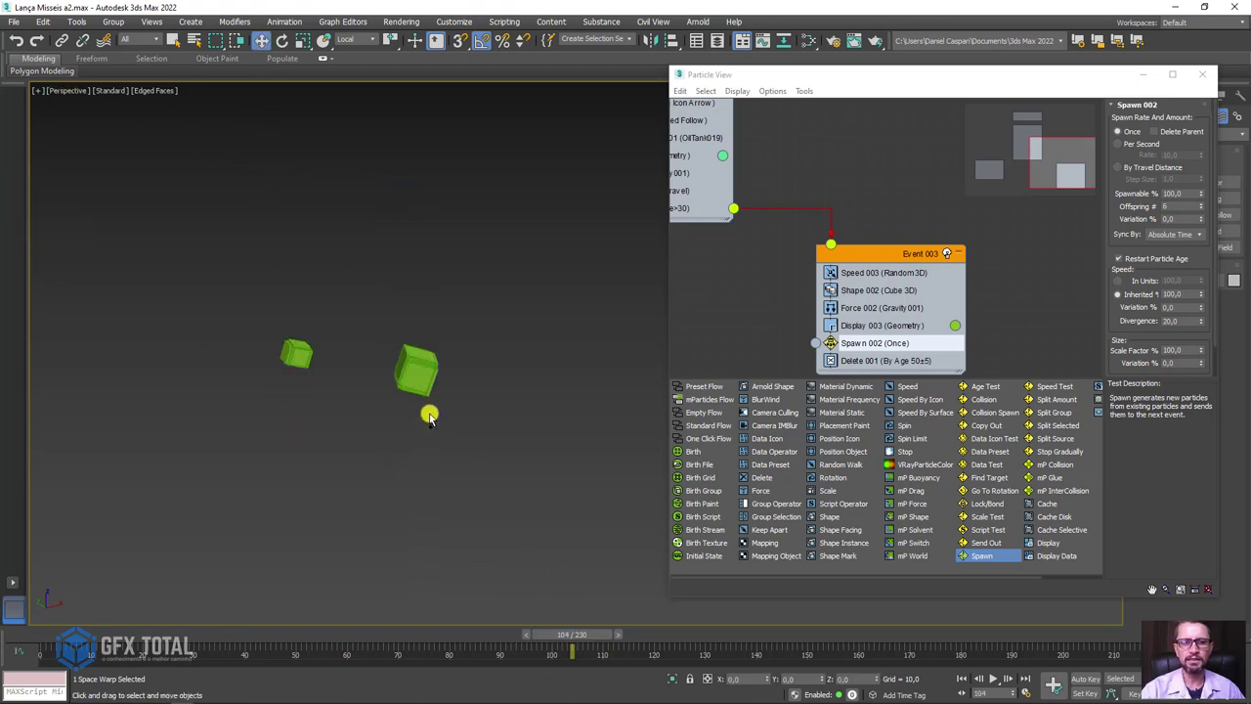
click(885, 273)
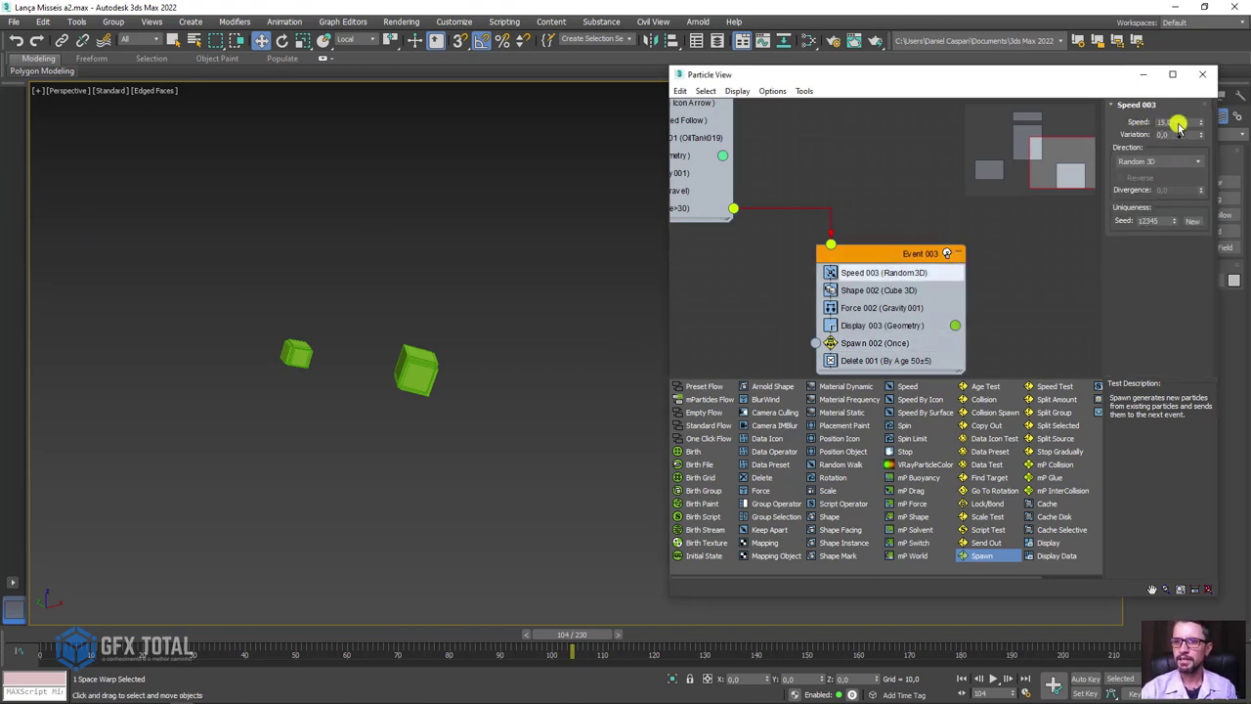
Step: Set Speed 003's speed to 100 and replay the debris motion
drag(1178, 124, 1150, 129)
text(100)
key(Return)
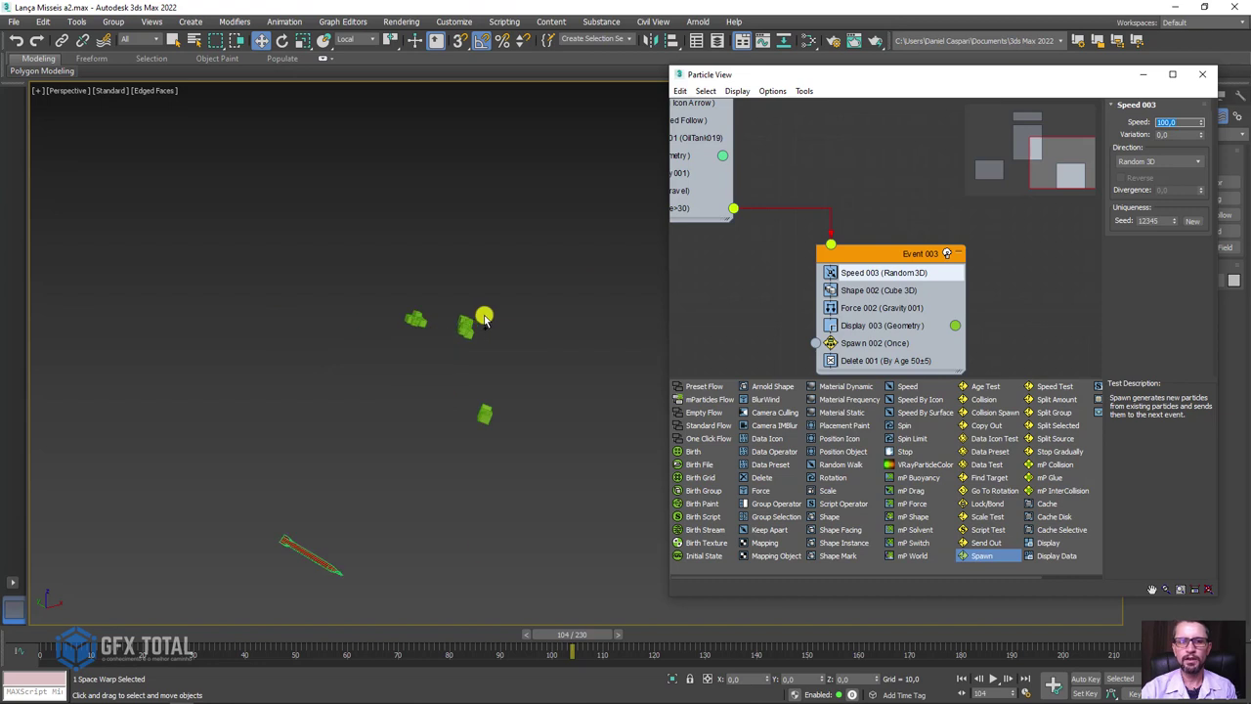
mouse_move(593, 633)
mouse_down()
mouse_move(519, 634)
mouse_move(581, 633)
mouse_up()
Step: Reduce the Gravity001 Force 002 Influence to 75% and watch the debris fall
click(865, 307)
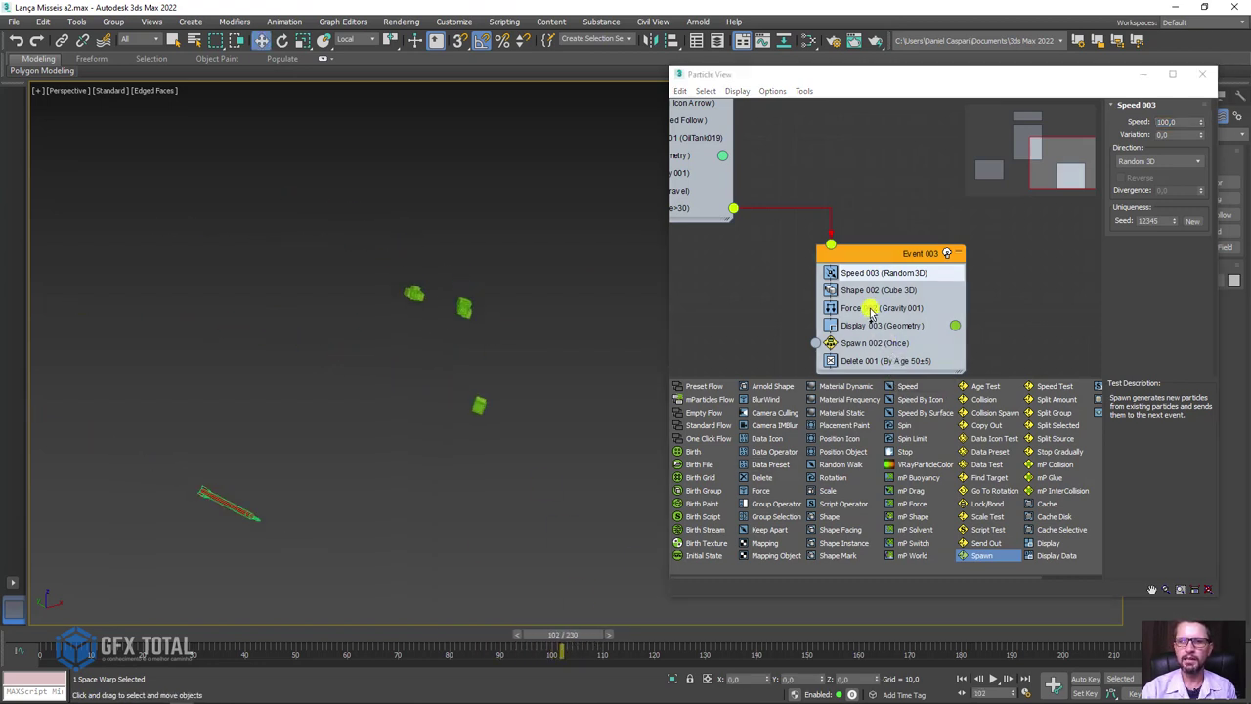
click(1146, 184)
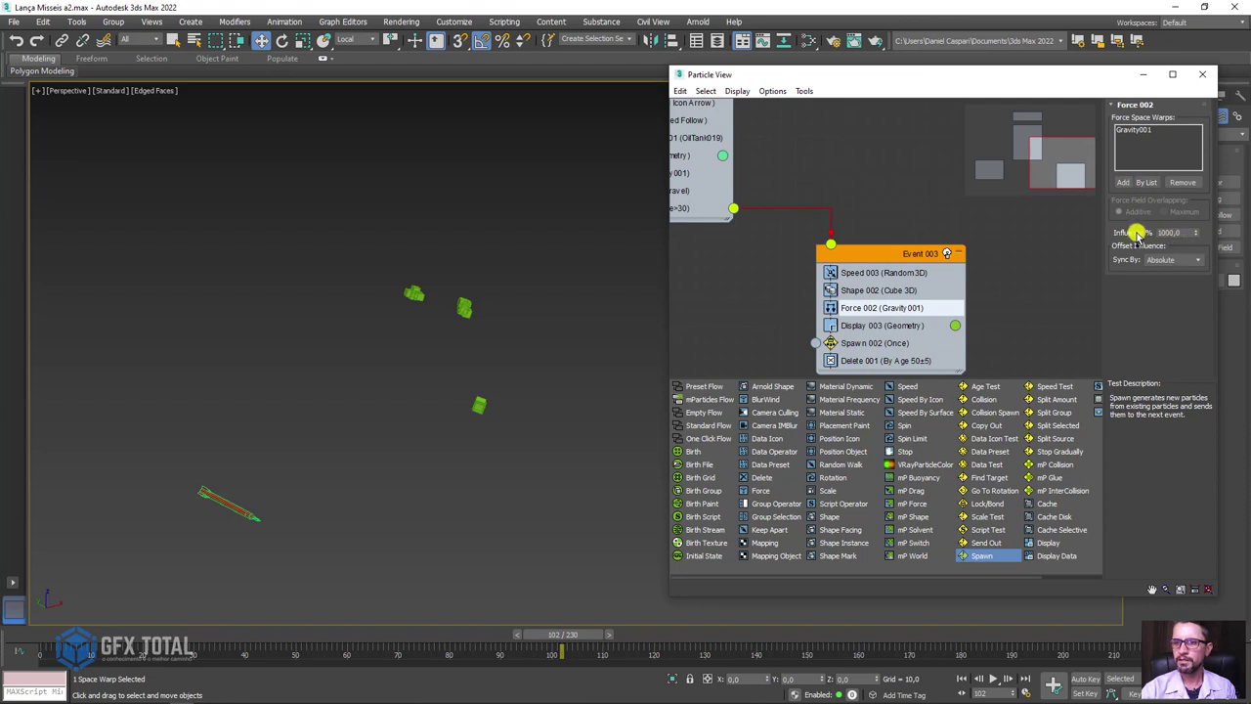
double_click(1176, 233)
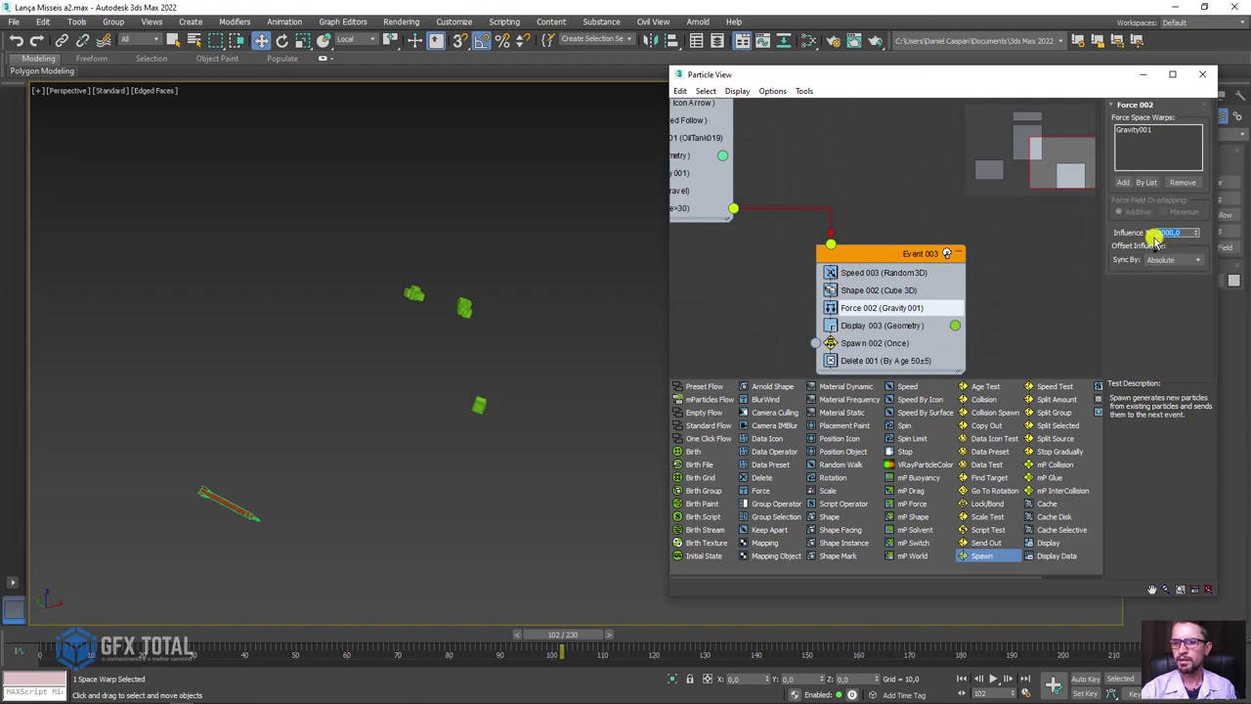
text(75)
key(Return)
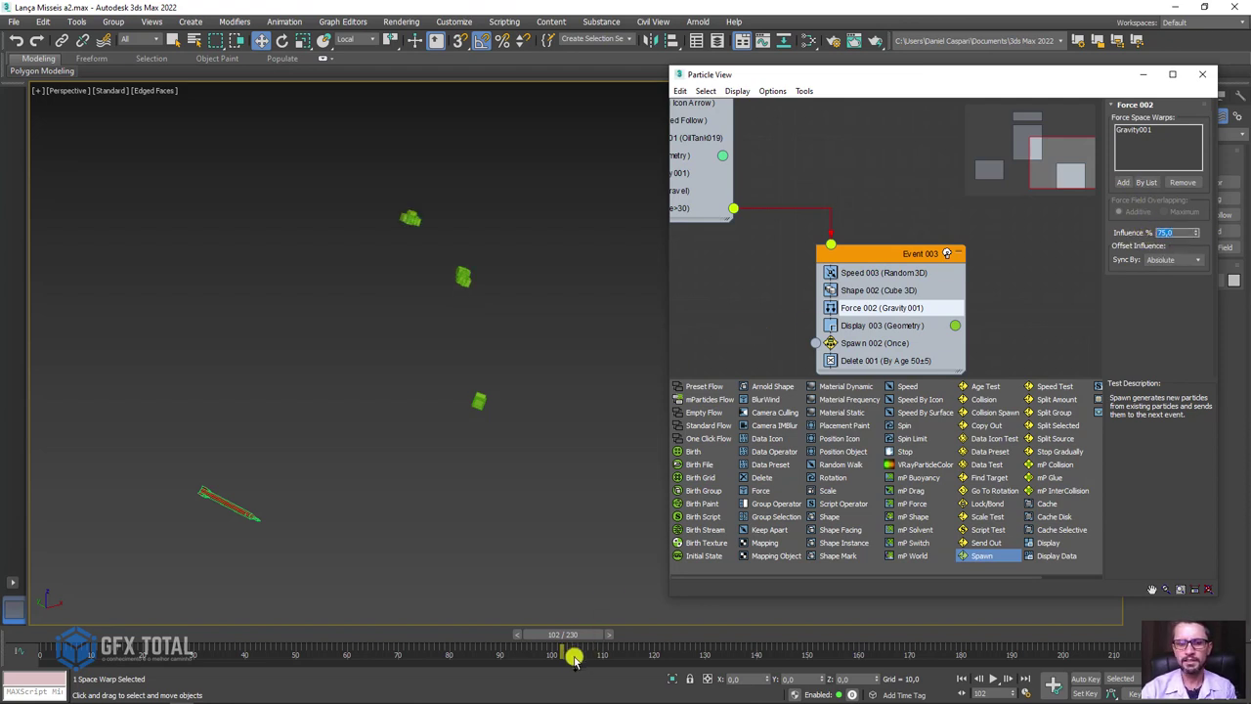
mouse_move(576, 636)
mouse_down()
mouse_move(713, 634)
mouse_move(548, 634)
mouse_move(622, 625)
mouse_up()
Step: Raise Speed 003's speed to 422 and replay the faster, wider-scattering debris
click(875, 273)
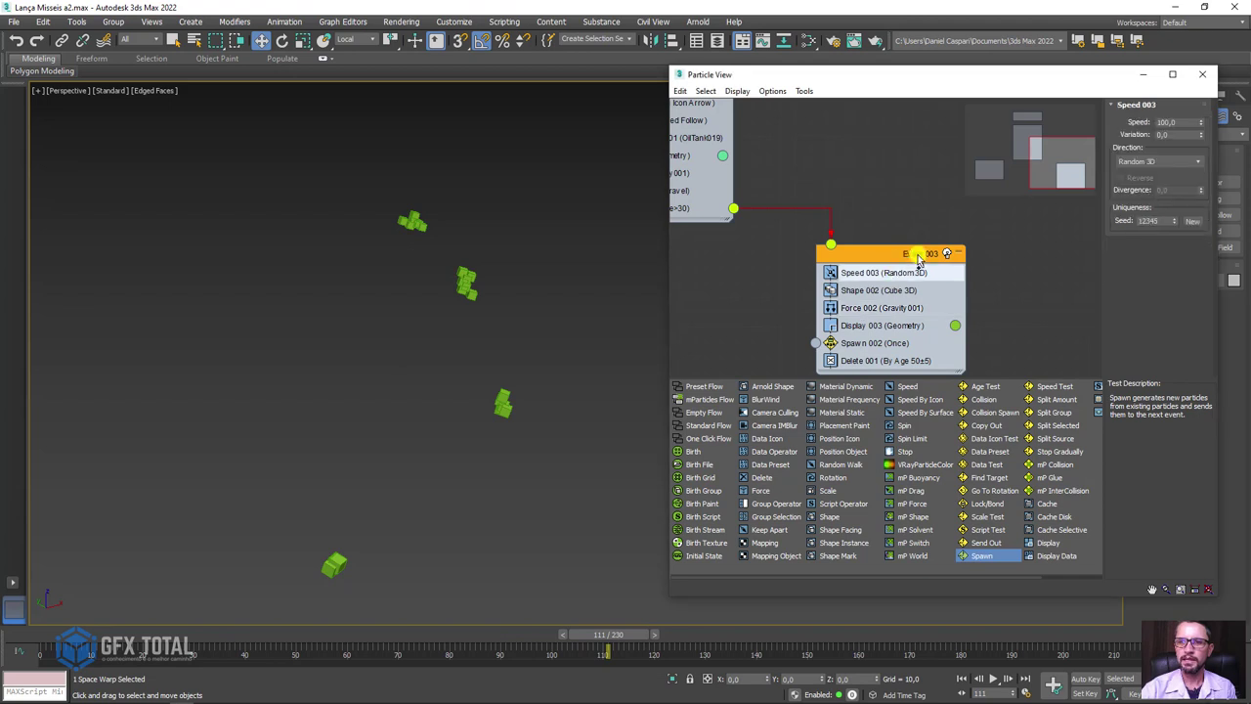
mouse_move(1203, 125)
mouse_down()
mouse_move(1201, 609)
mouse_move(692, 674)
mouse_up()
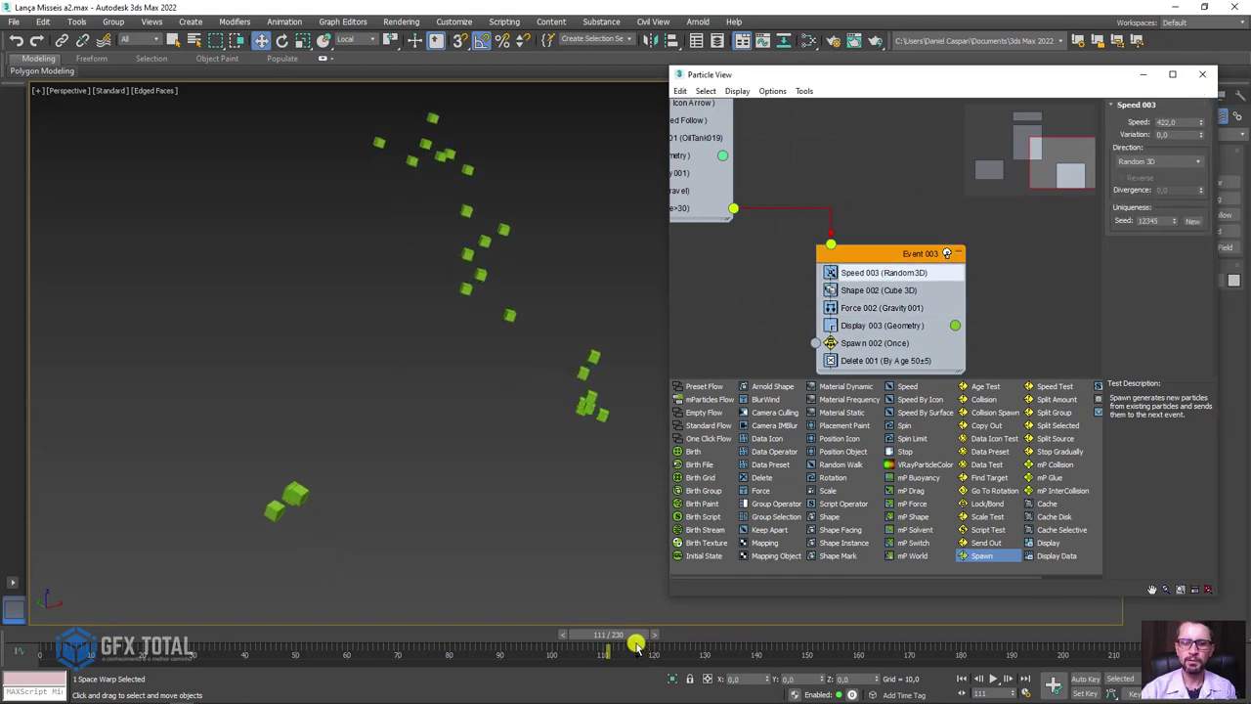
mouse_move(637, 646)
mouse_down()
mouse_move(539, 640)
mouse_move(645, 616)
mouse_move(519, 619)
mouse_move(597, 609)
mouse_up()
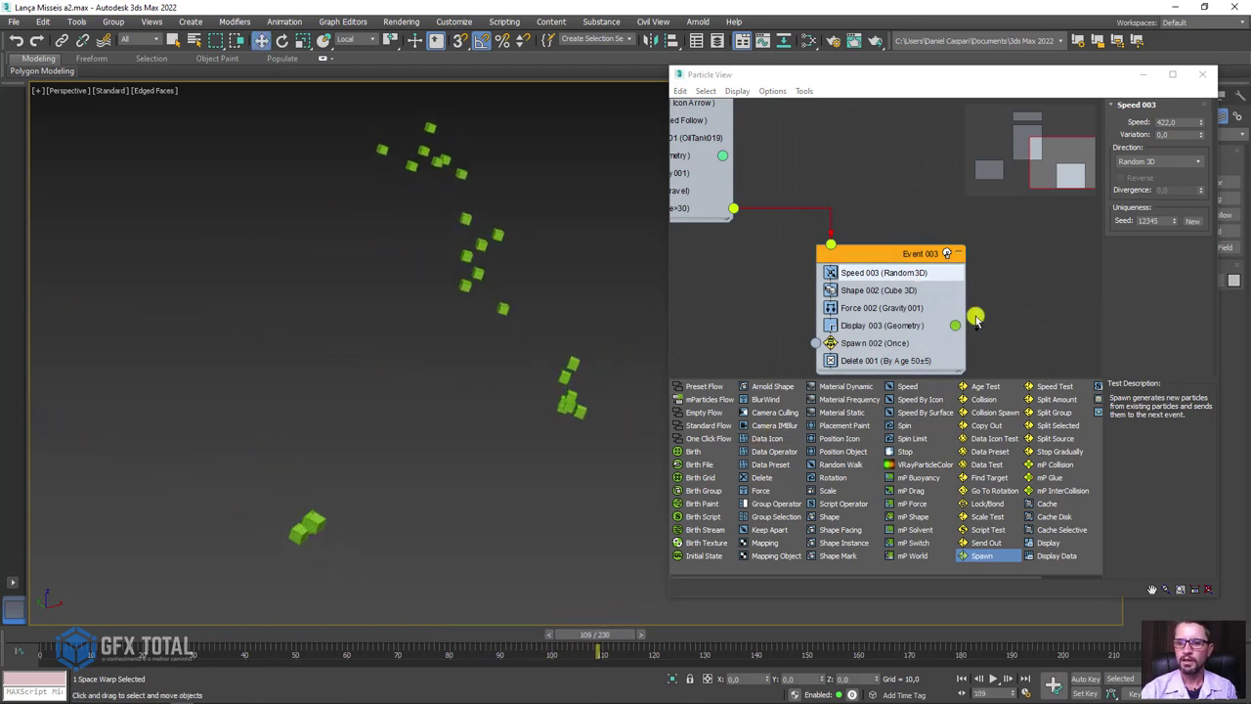
Step: Move Spawn 002 to the top of Event 003 and preview the extra debris
click(869, 343)
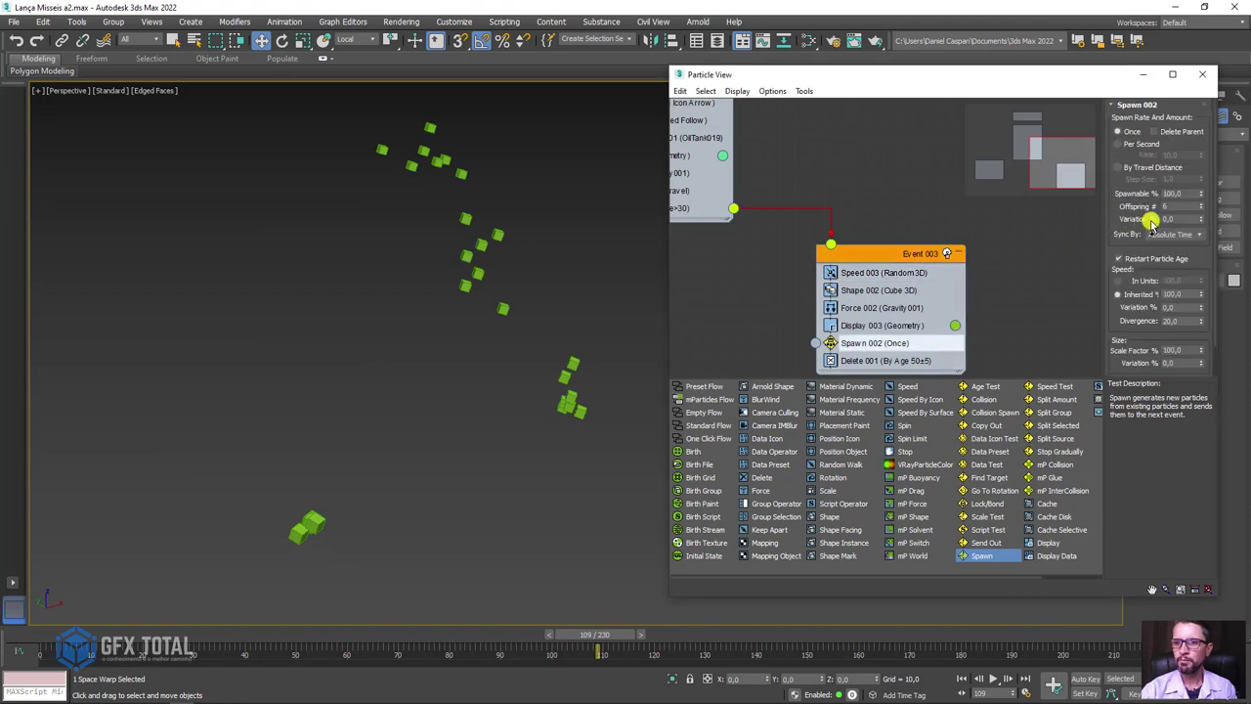
mouse_move(870, 345)
mouse_down()
mouse_move(869, 275)
mouse_move(880, 270)
mouse_up()
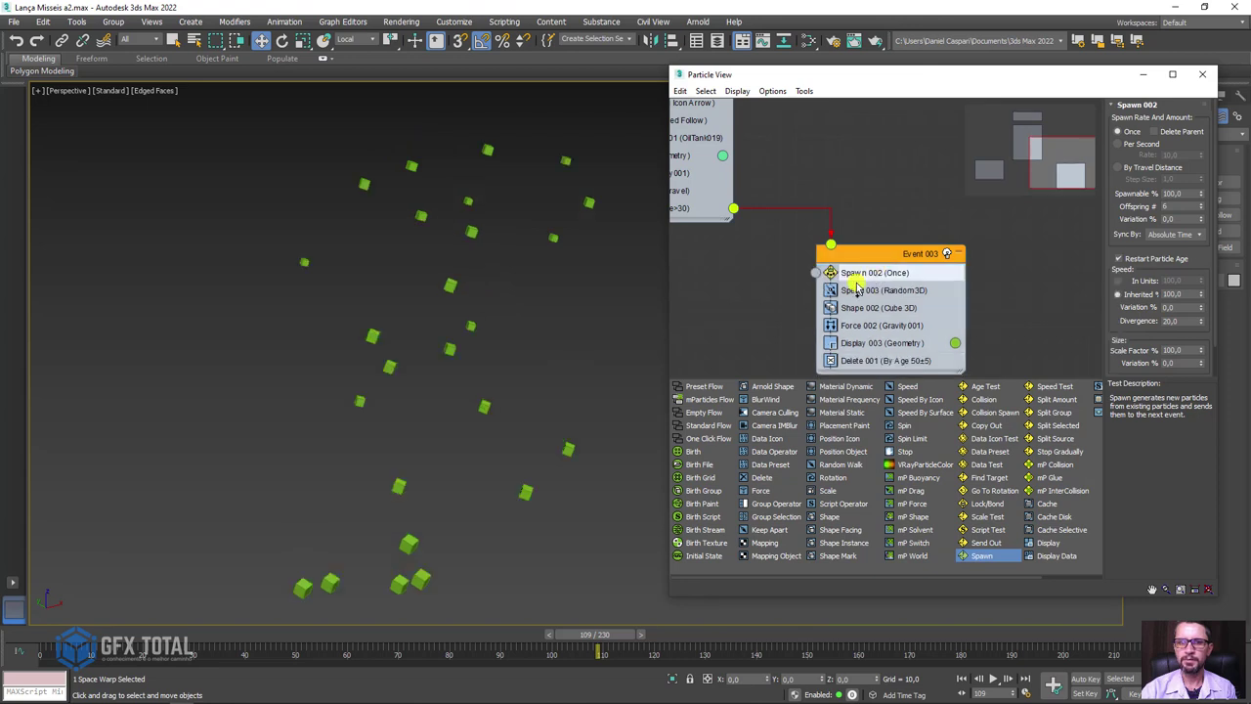
mouse_move(586, 636)
mouse_down()
mouse_move(460, 636)
mouse_move(590, 634)
mouse_move(522, 636)
mouse_move(604, 636)
mouse_move(517, 636)
mouse_move(600, 639)
mouse_move(587, 642)
mouse_move(600, 653)
mouse_up()
key(w)
Step: Move Shape 002 below Force 002 so gravity follows Speed 003 directly
click(889, 344)
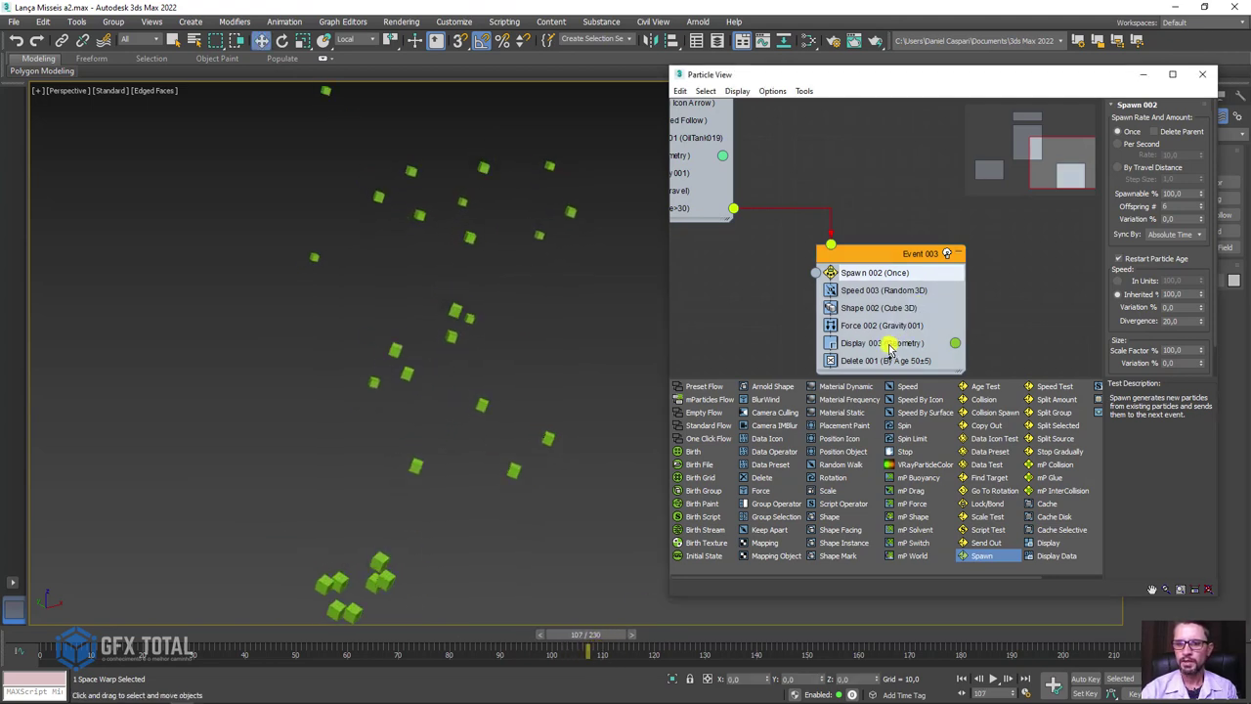
click(877, 360)
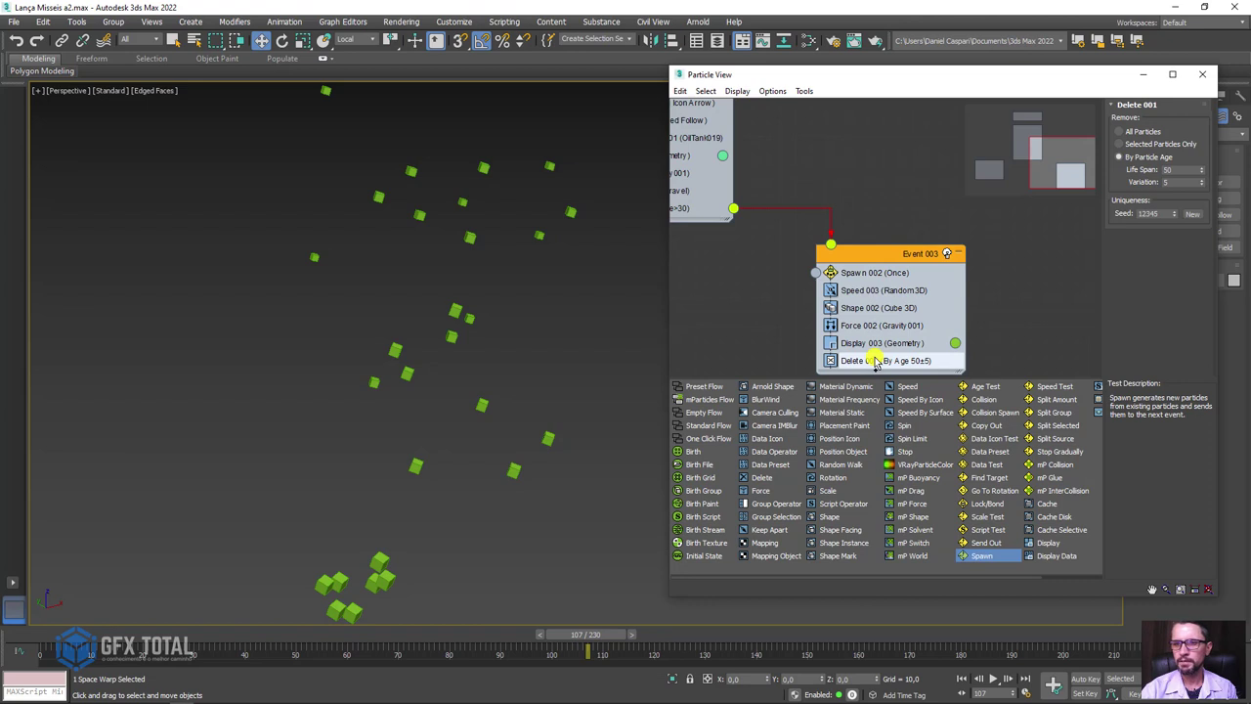
click(877, 344)
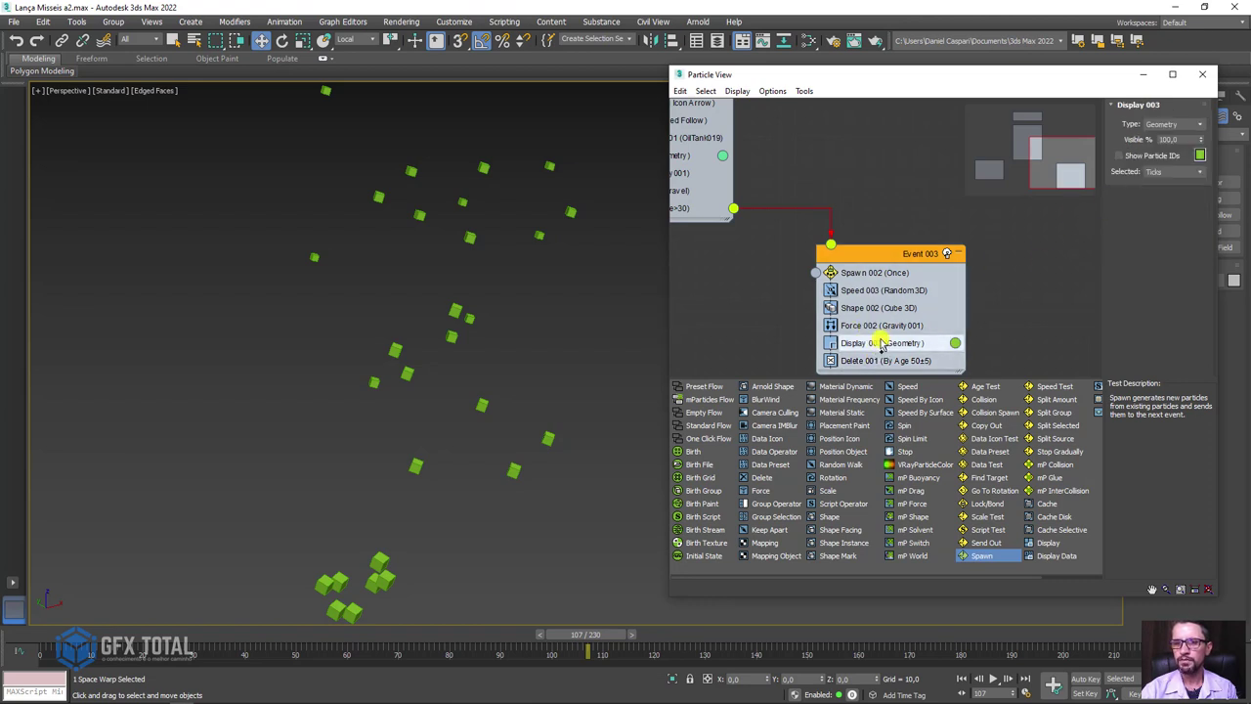
drag(862, 315, 883, 344)
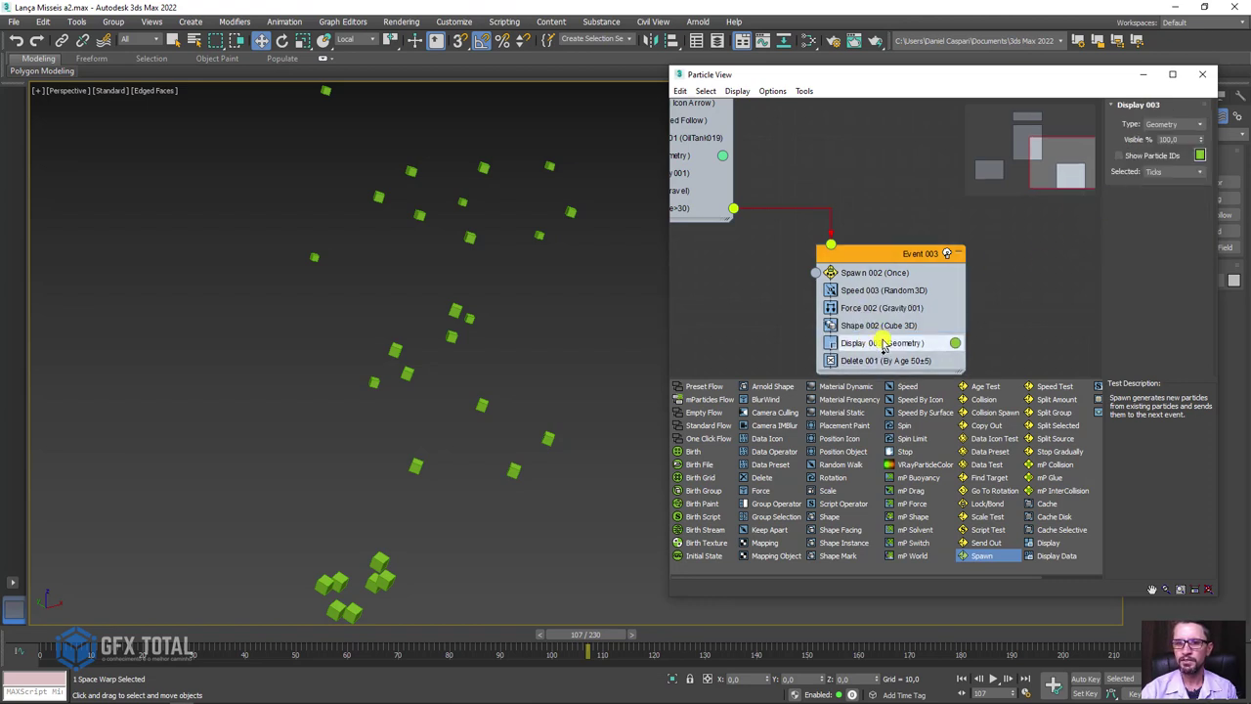
click(866, 329)
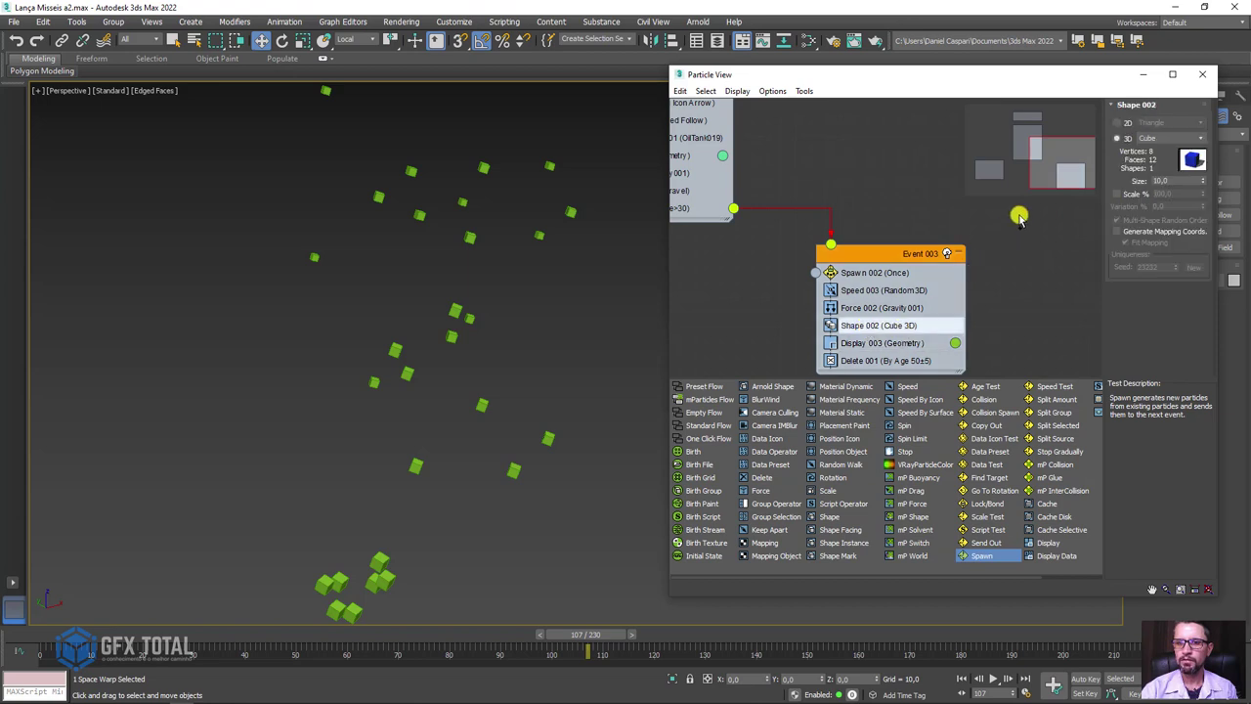
Step: Try Note and then Pyramid 3D shapes for the debris, previewing the pyramids
click(1201, 140)
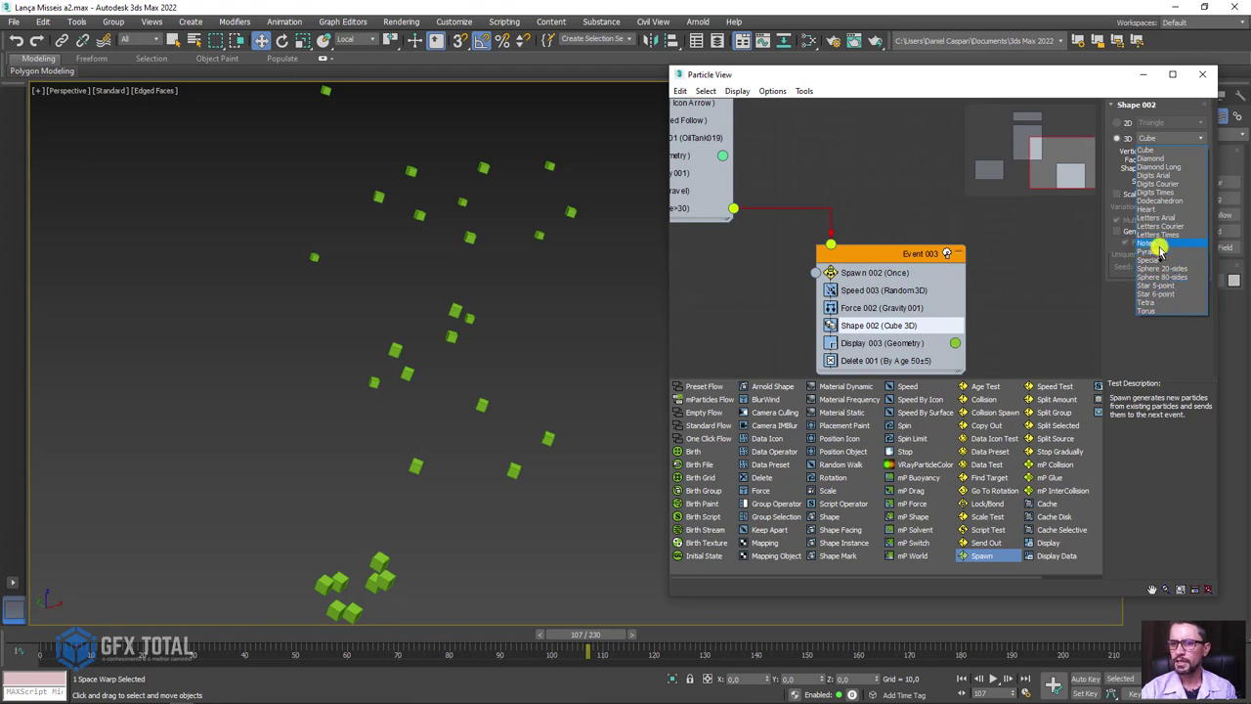
click(1160, 244)
click(1196, 137)
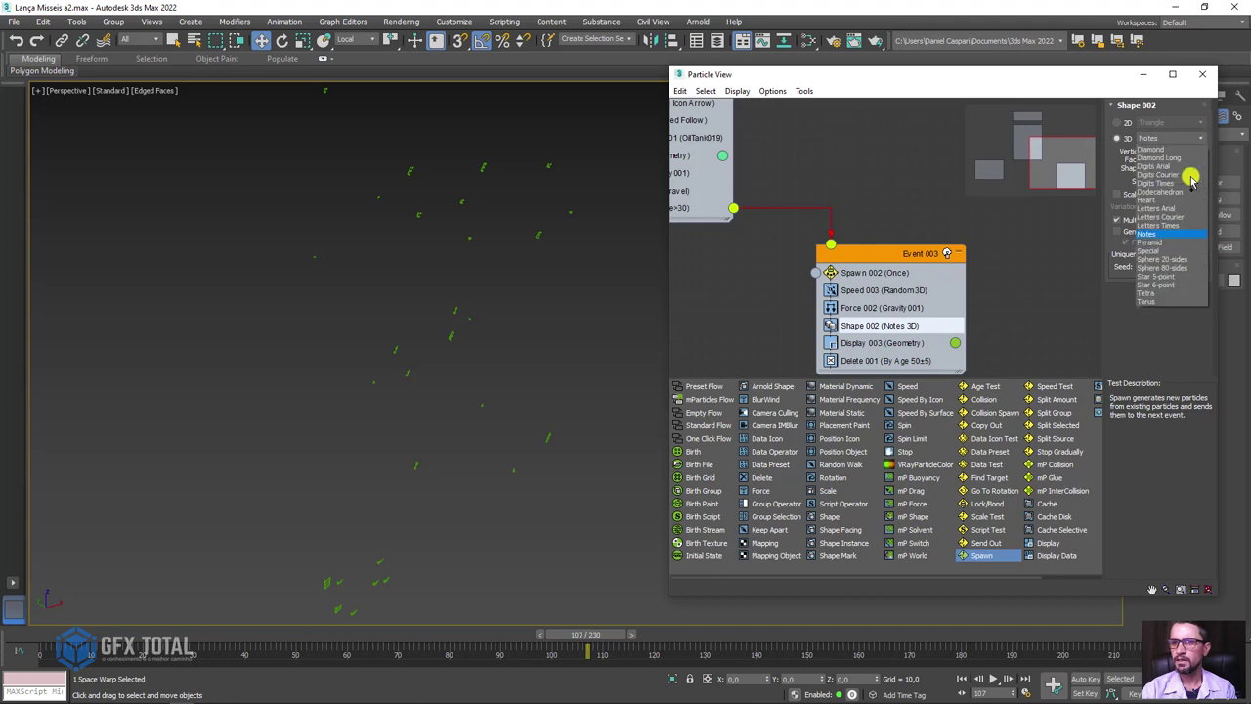
click(1170, 252)
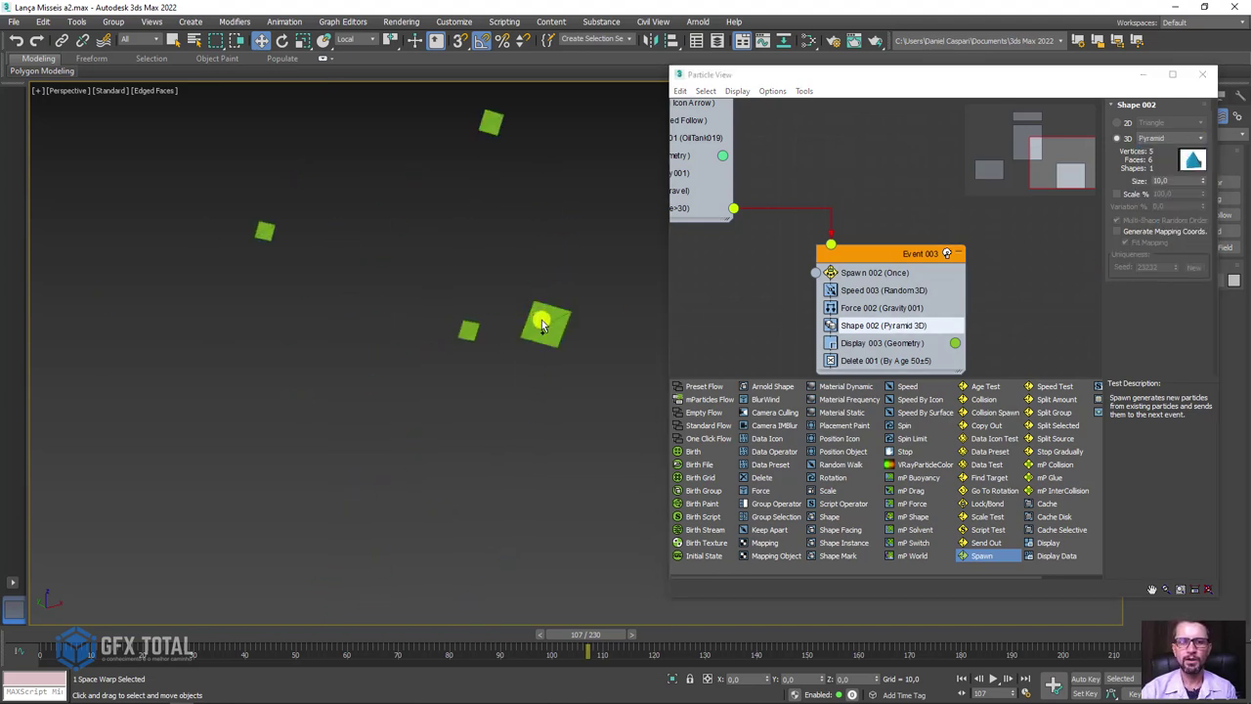
scroll(435, 293, down, 3)
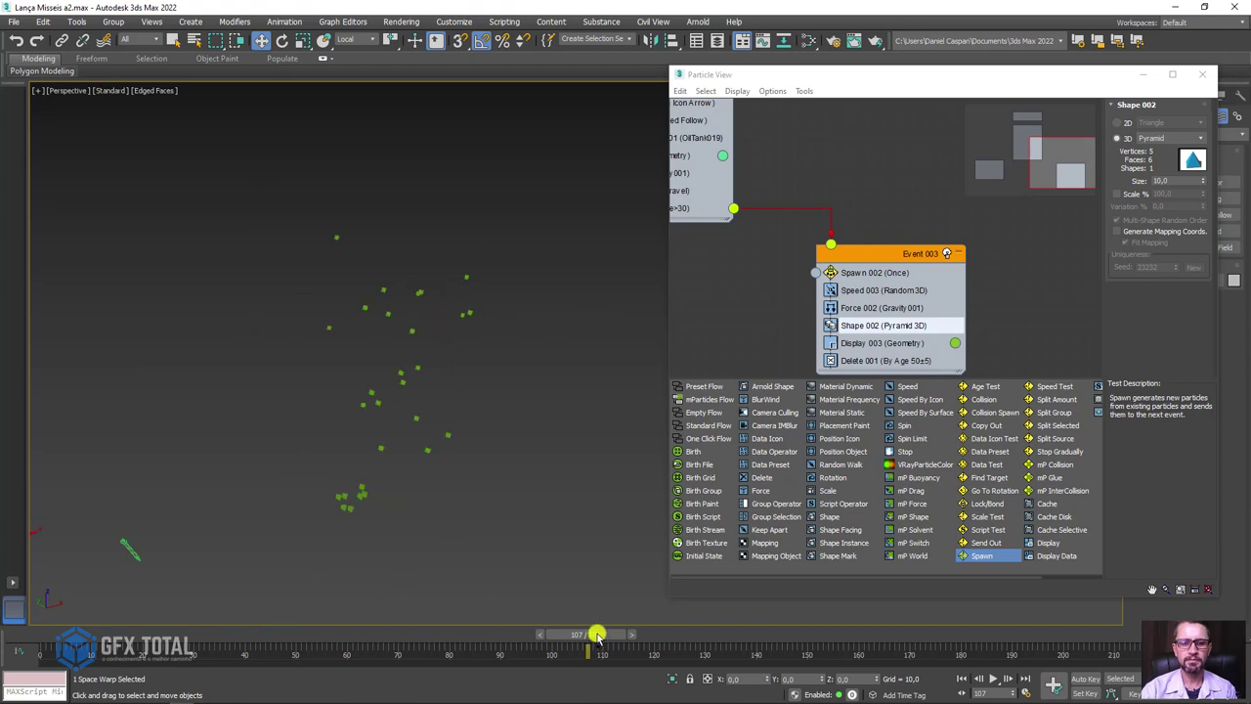
mouse_move(596, 634)
mouse_down()
mouse_move(475, 637)
mouse_move(593, 616)
mouse_up()
key(w)
scroll(389, 313, up, 4)
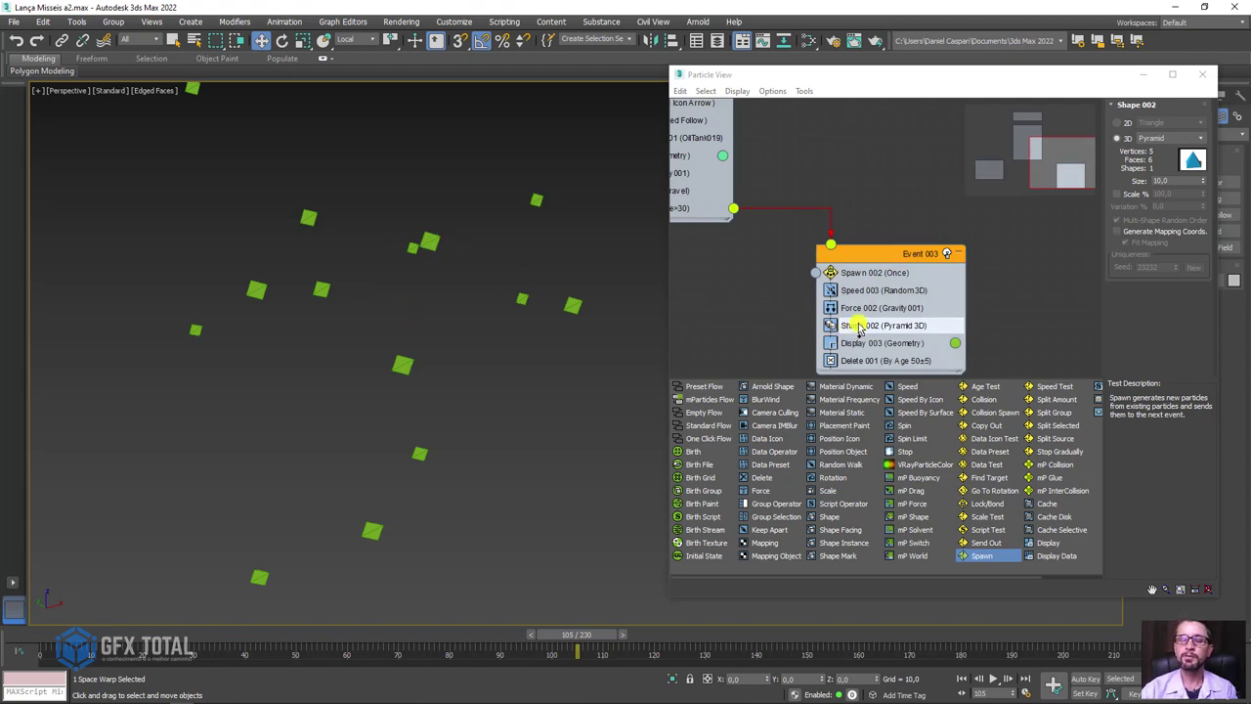
Step: Make the debris Sphere 20-sides with size 33.1, Scale 100% and 75% variation
click(1161, 138)
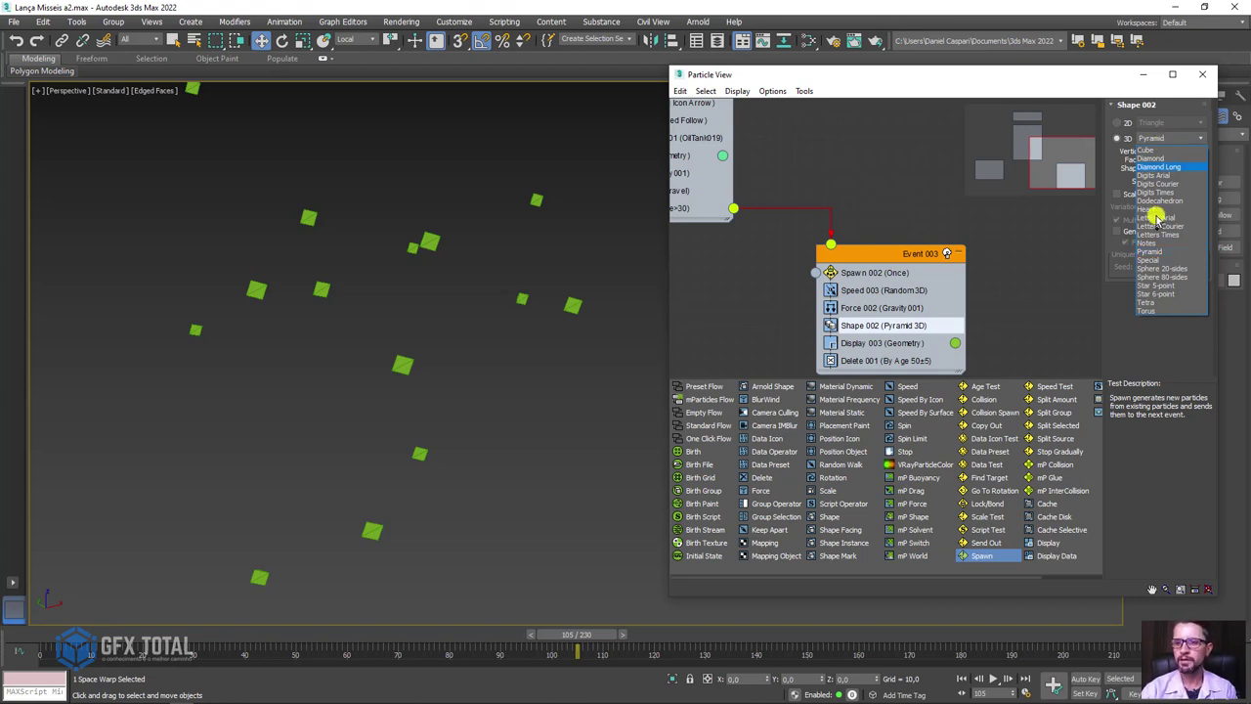
click(1171, 270)
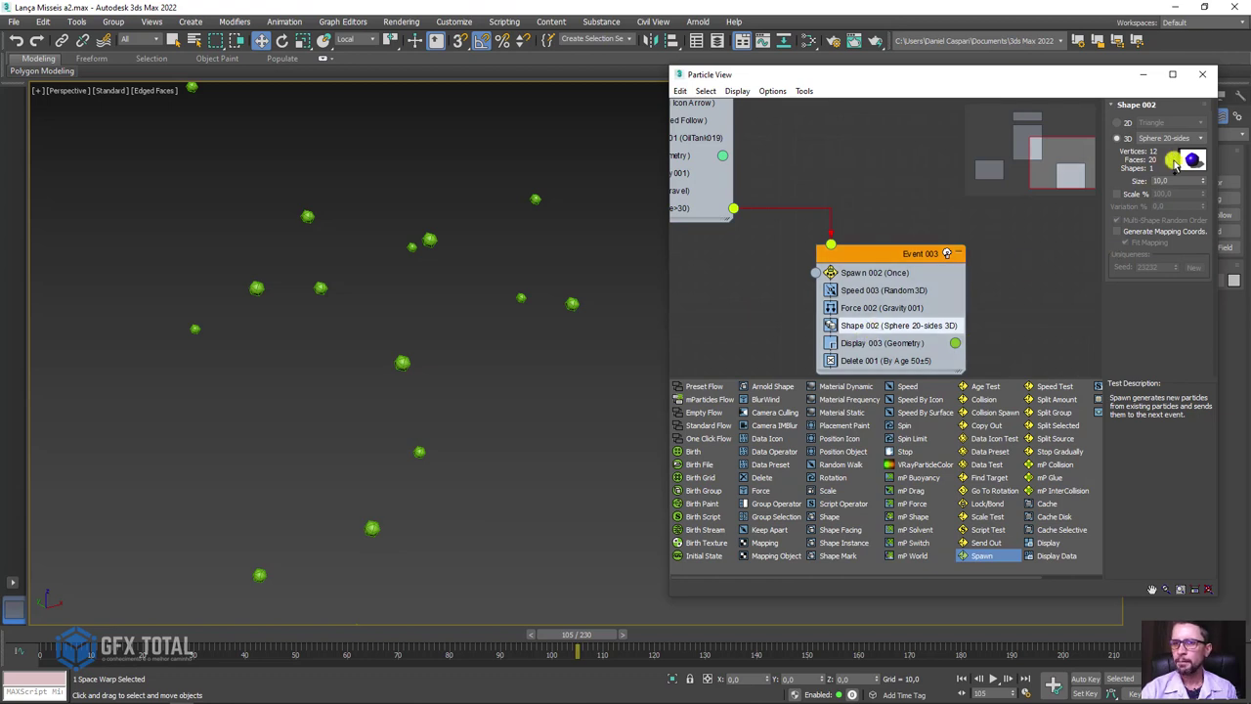
drag(1206, 182, 1192, 120)
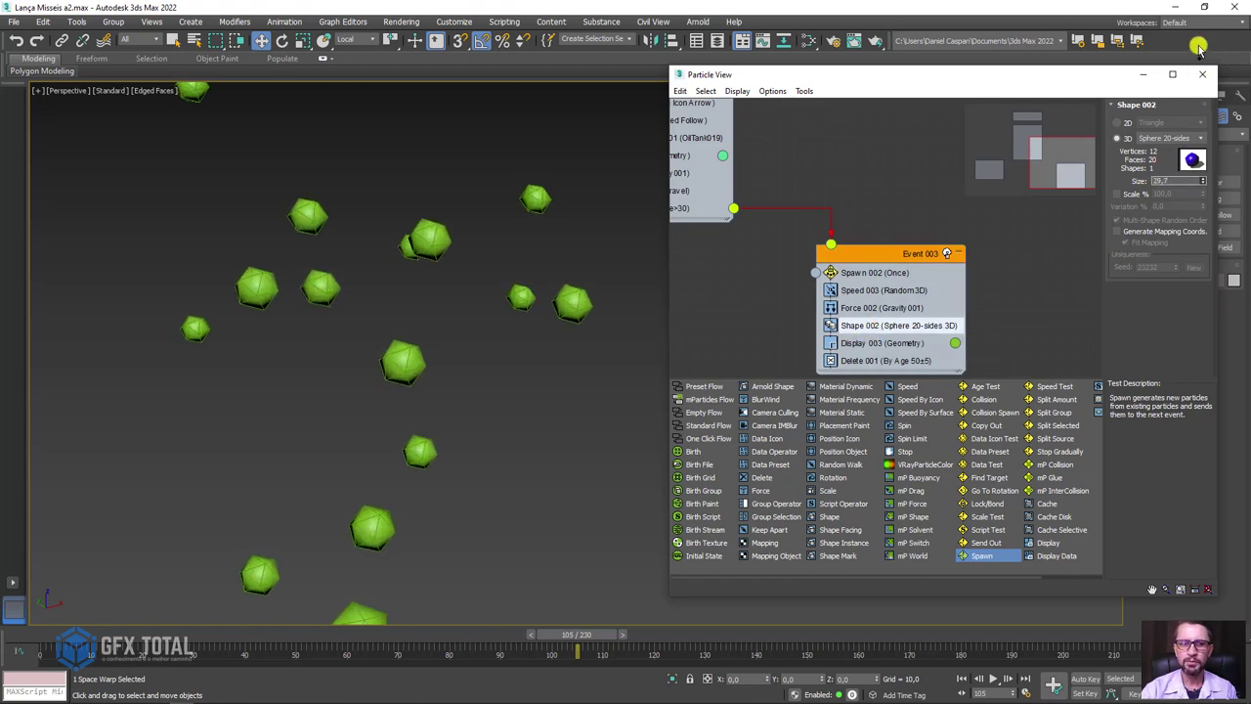
click(1119, 194)
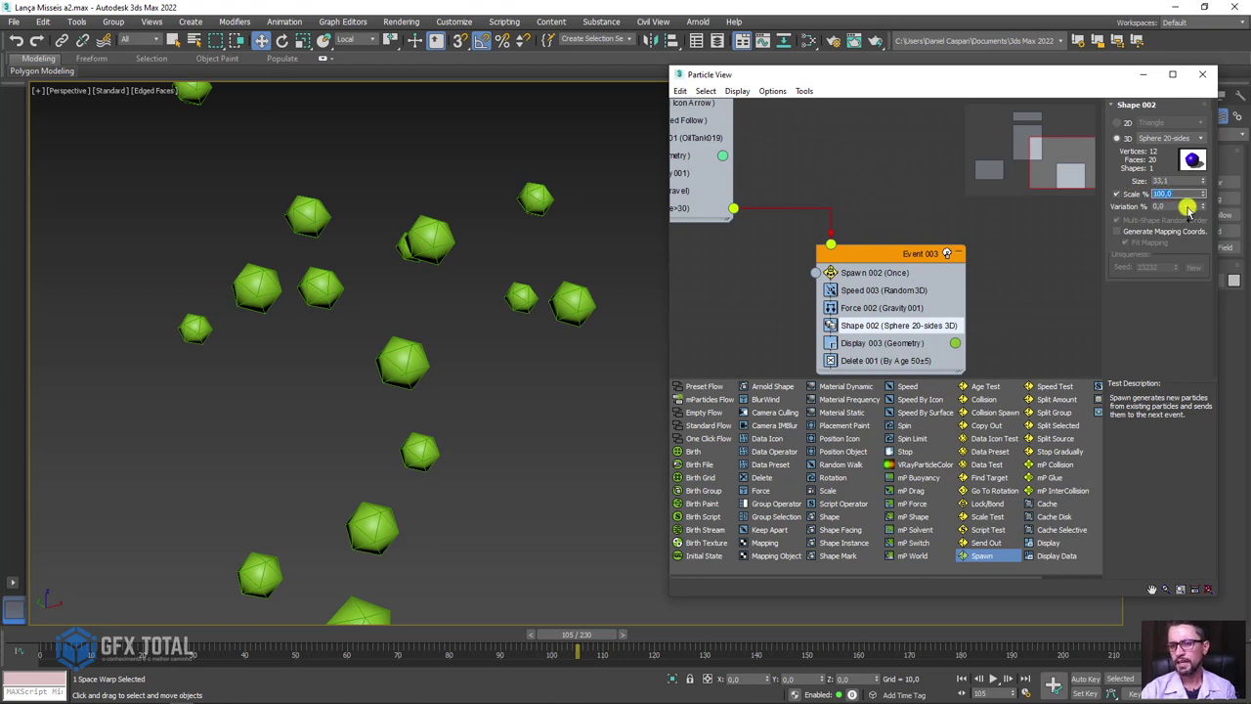
click(1178, 193)
text(30)
key(Return)
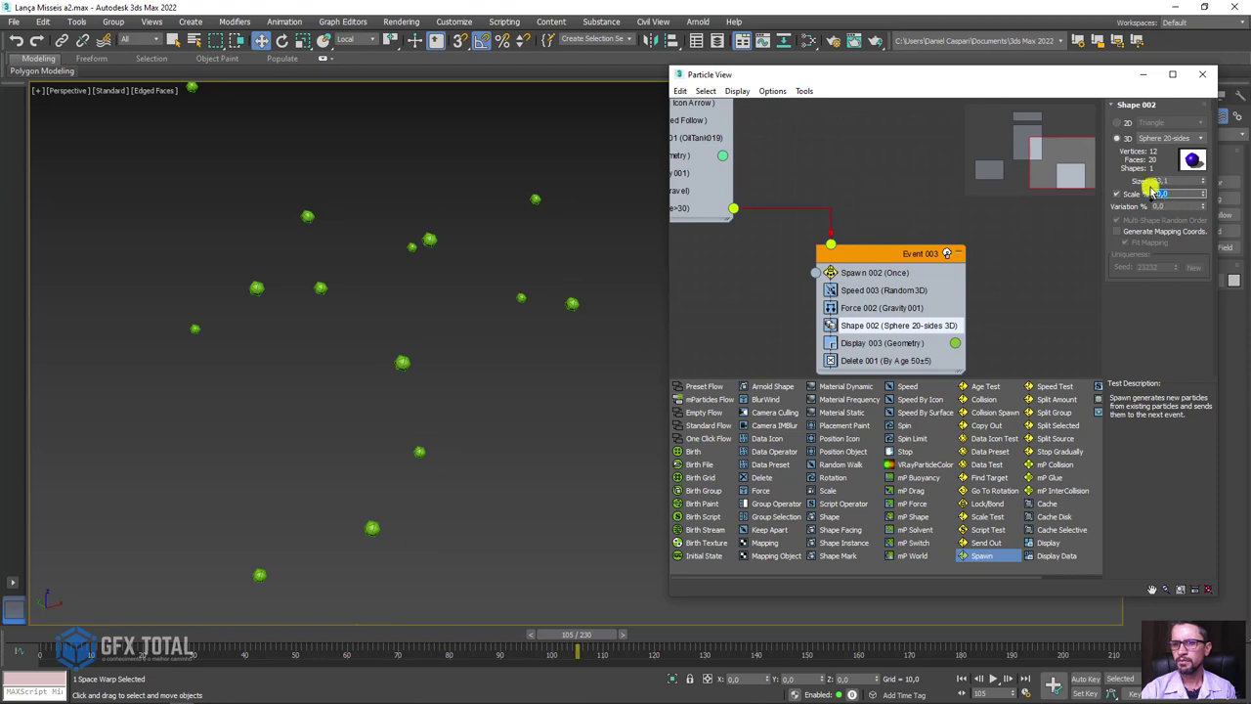
text(1)
key(Return)
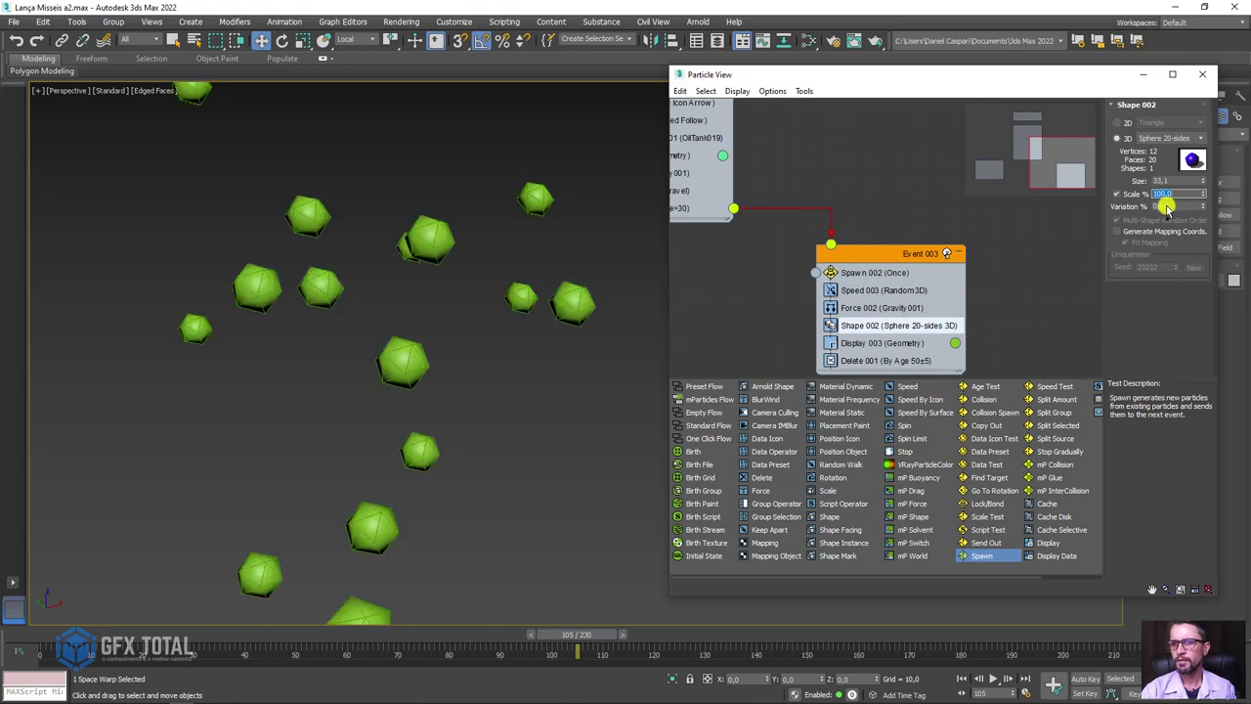
text(30)
key(Tab)
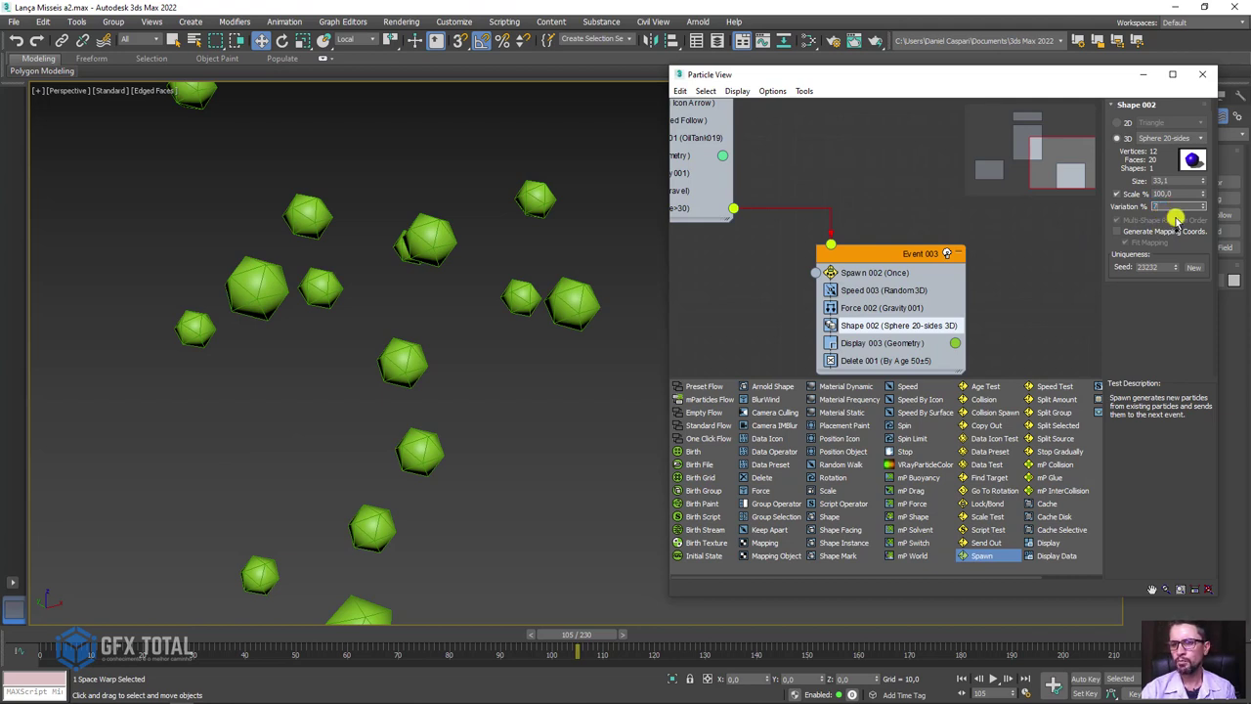
text(5)
key(Return)
scroll(386, 381, down, 5)
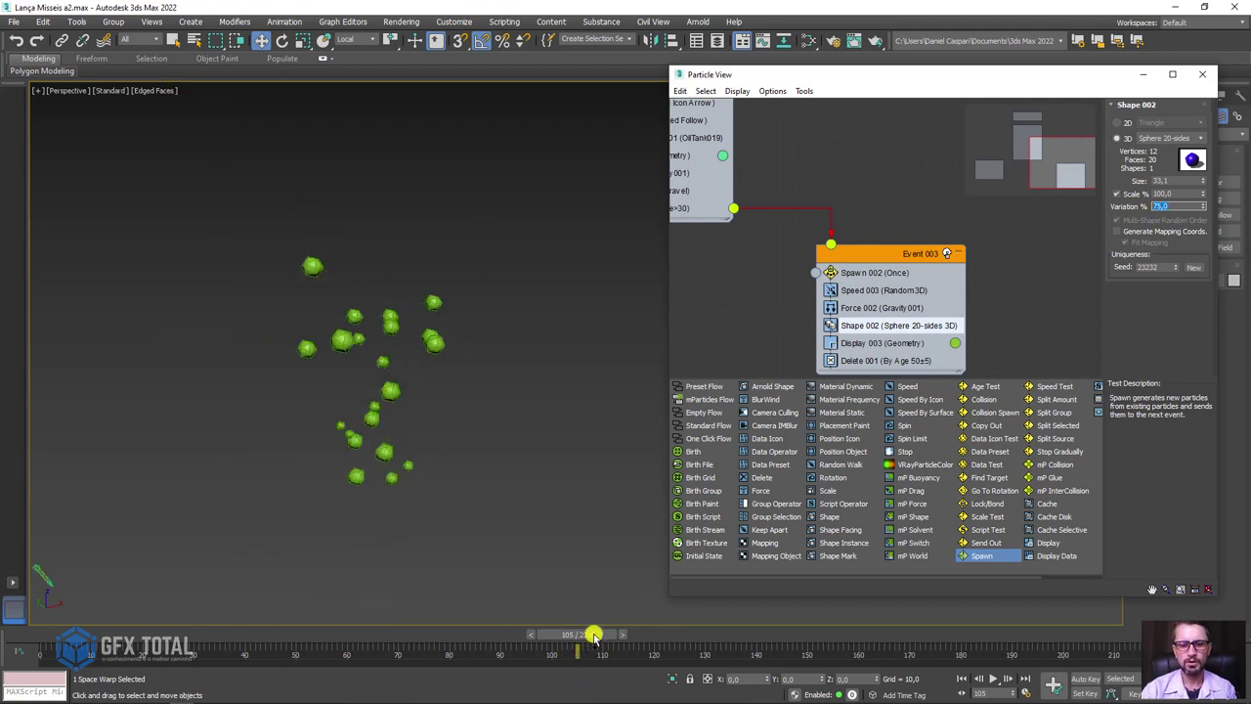
mouse_move(595, 635)
mouse_down()
mouse_move(447, 635)
mouse_move(592, 636)
mouse_up()
Step: Lower Speed 003 from 432 to 130.82 and preview the tighter debris clusters
key(w)
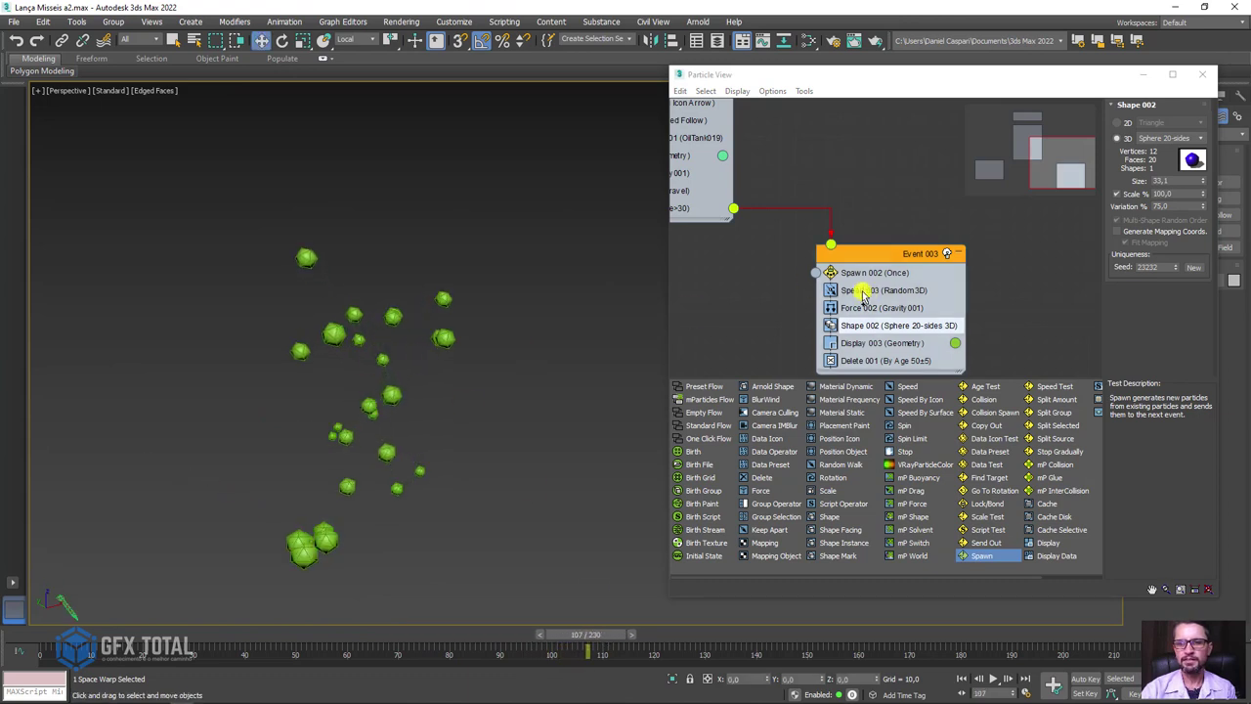
click(867, 291)
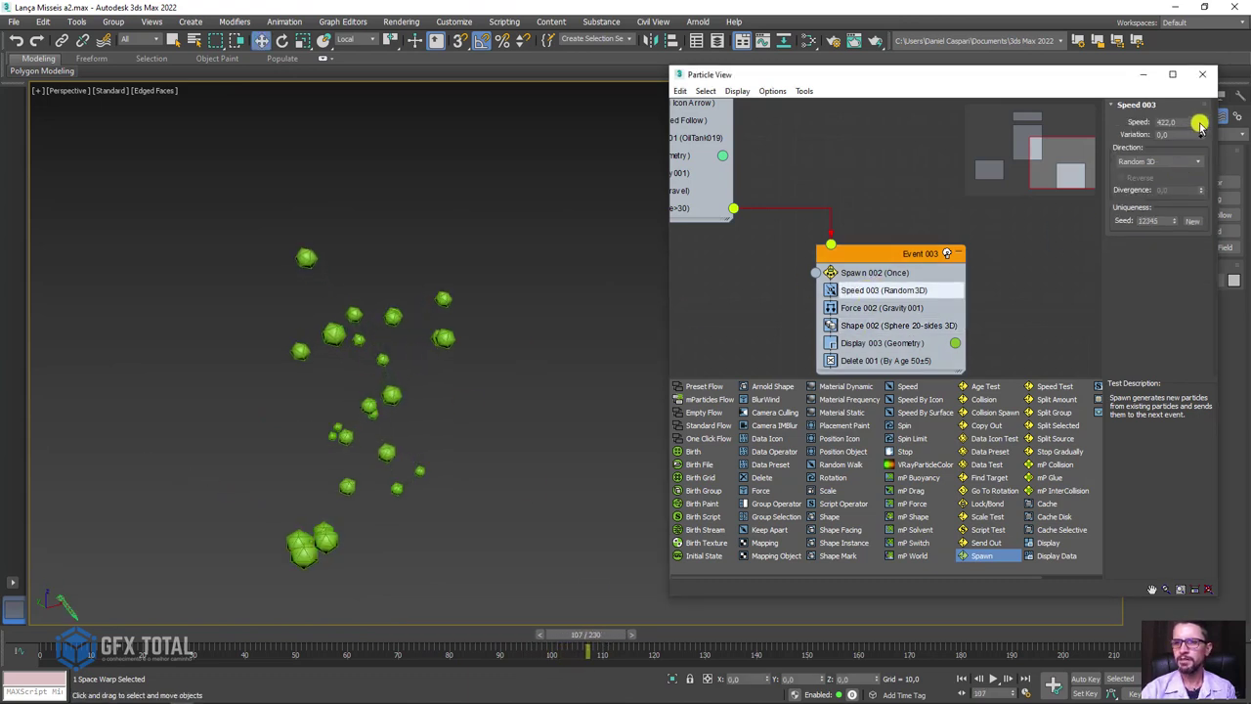
drag(1200, 124, 1204, 154)
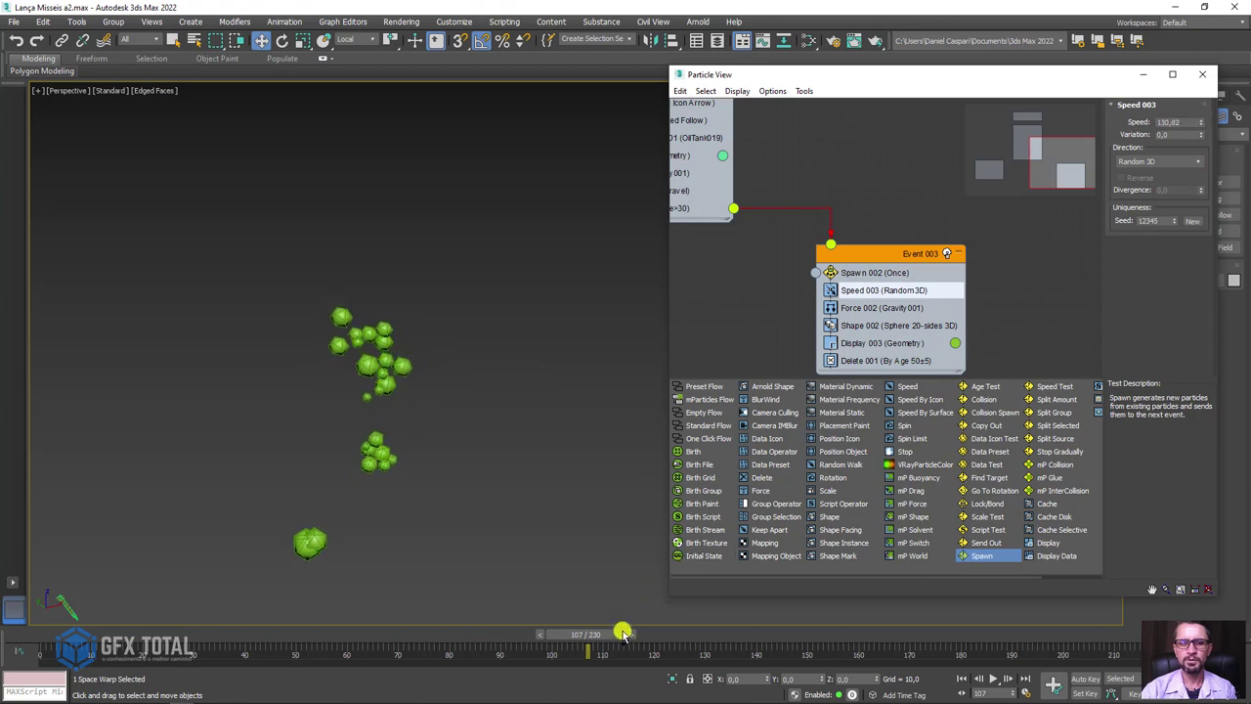
mouse_move(623, 633)
mouse_down()
mouse_move(606, 639)
mouse_move(704, 635)
mouse_move(508, 636)
mouse_move(608, 639)
mouse_up()
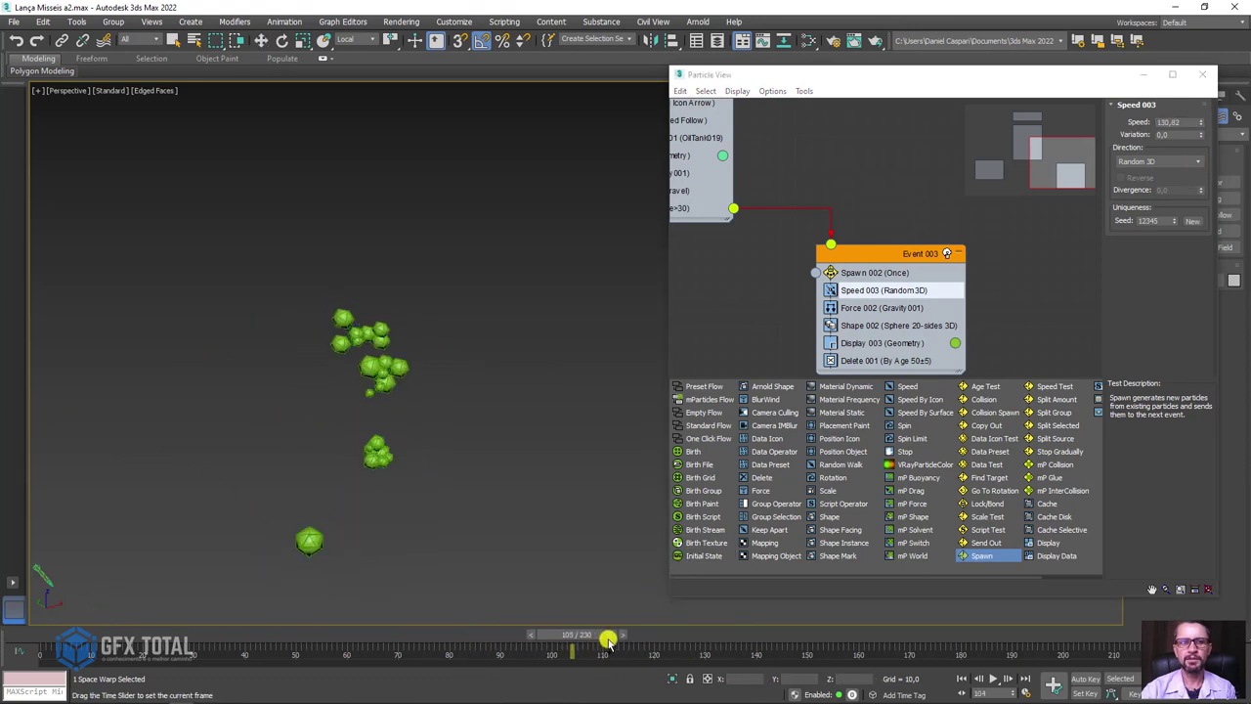
scroll(447, 433, down, 3)
Step: Create a Drag space warp, Drag001, in the viewport near the launcher
key(w)
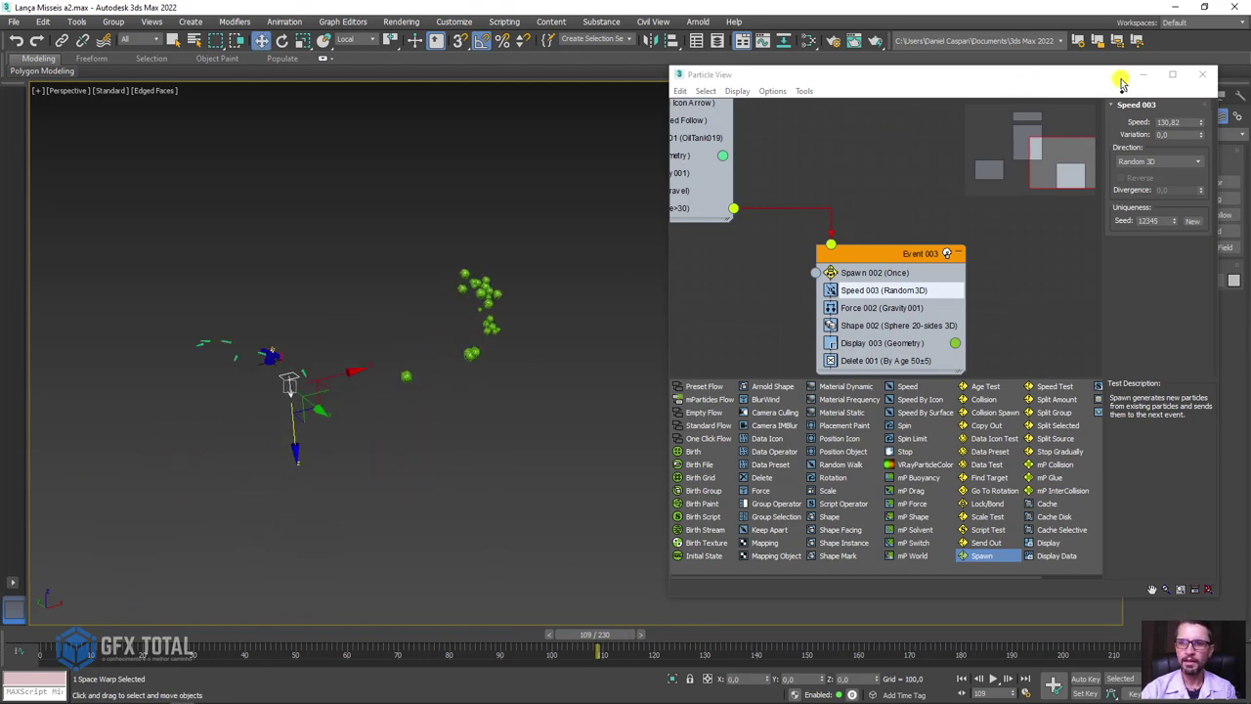
click(1143, 76)
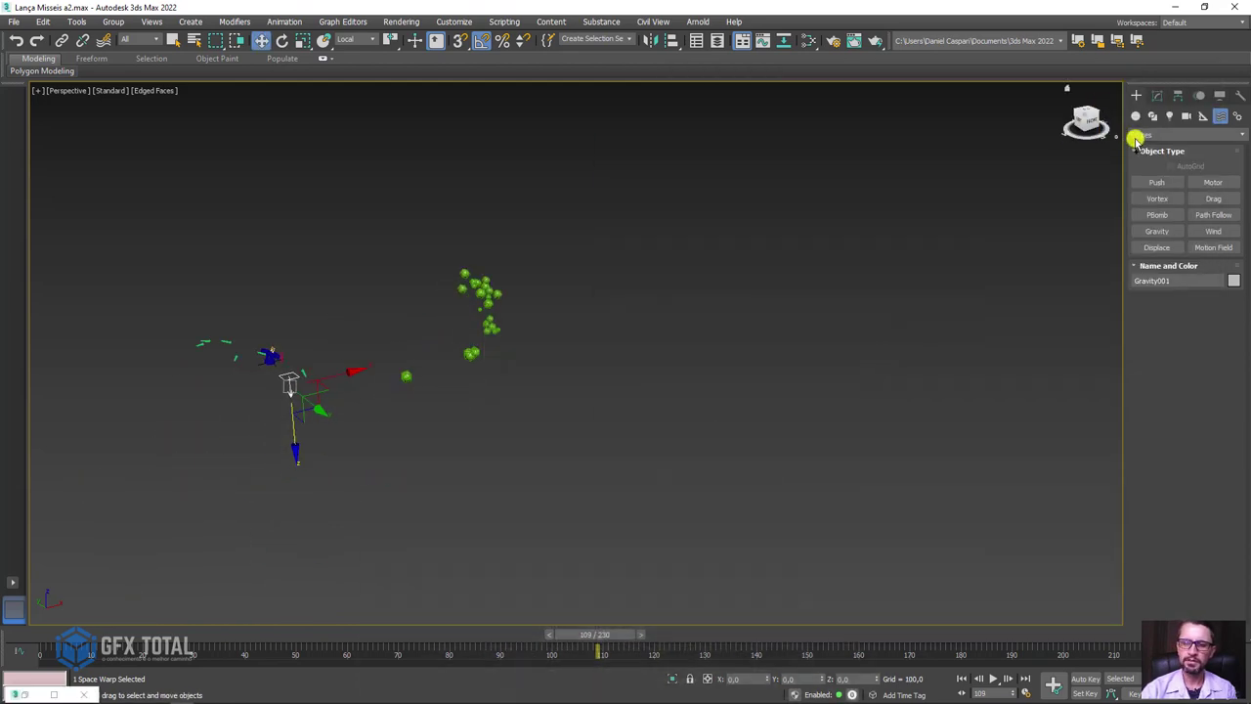
click(1201, 200)
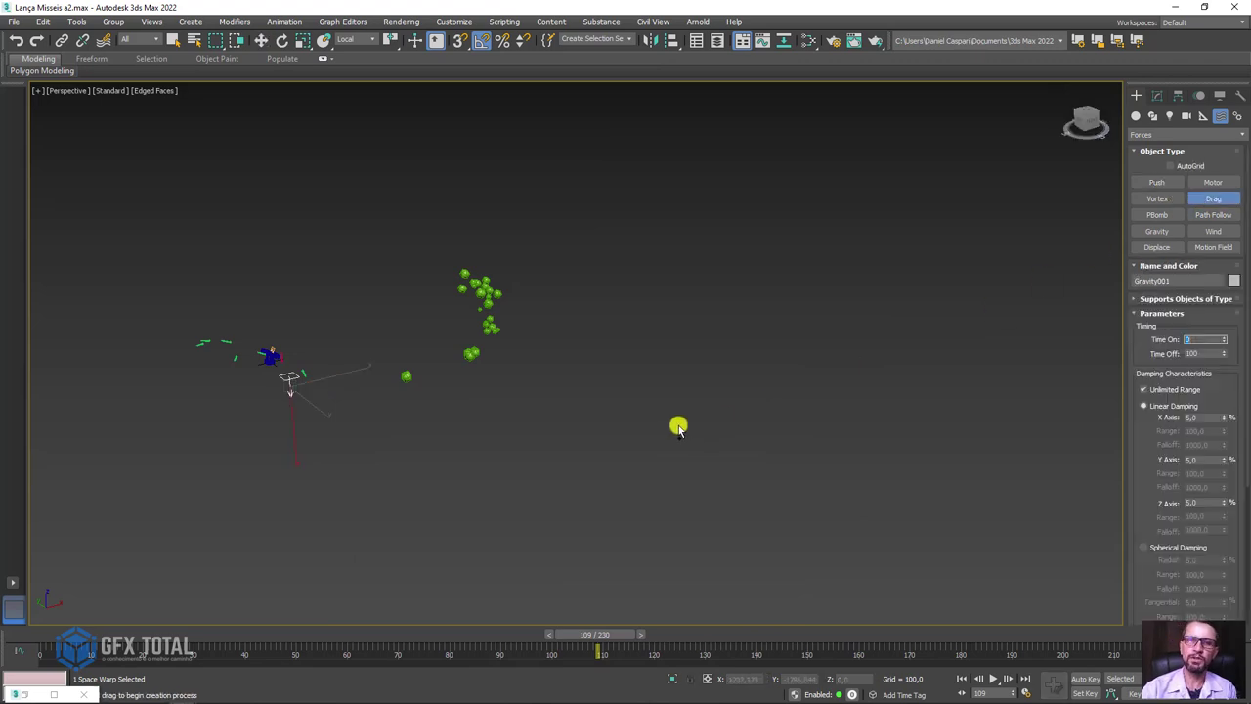
scroll(352, 420, up, 2)
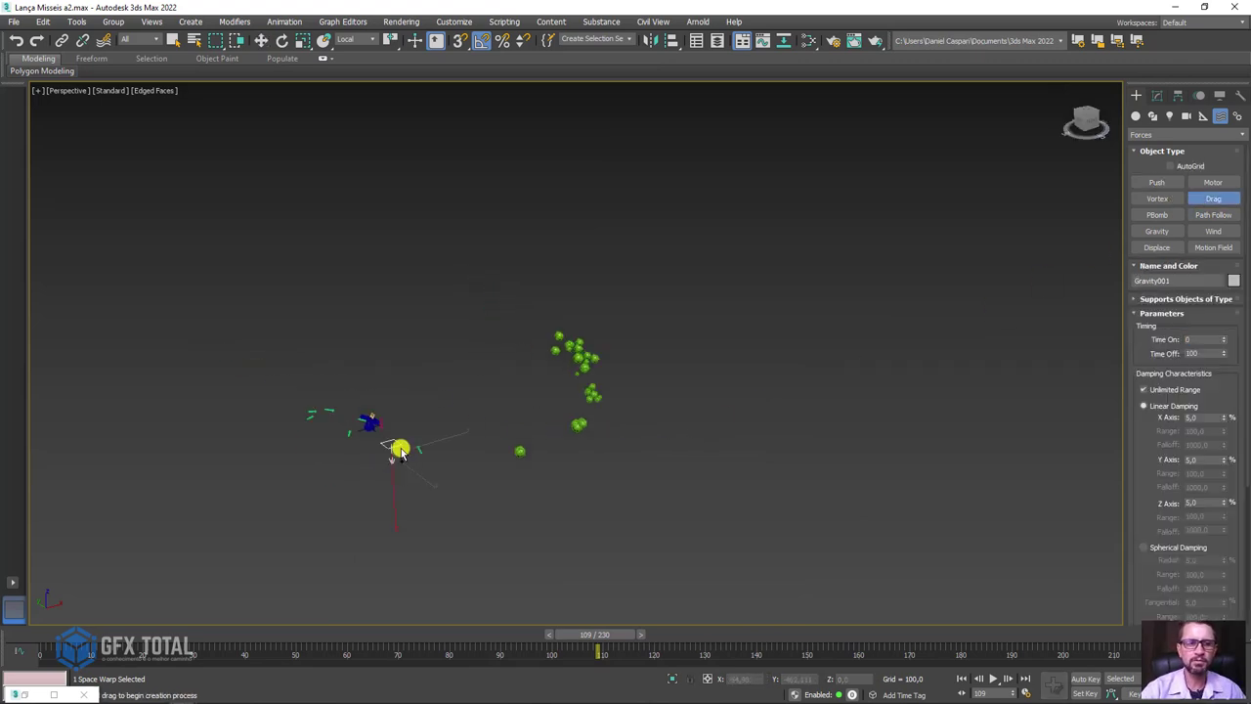
scroll(401, 459, up, 4)
drag(422, 482, 442, 492)
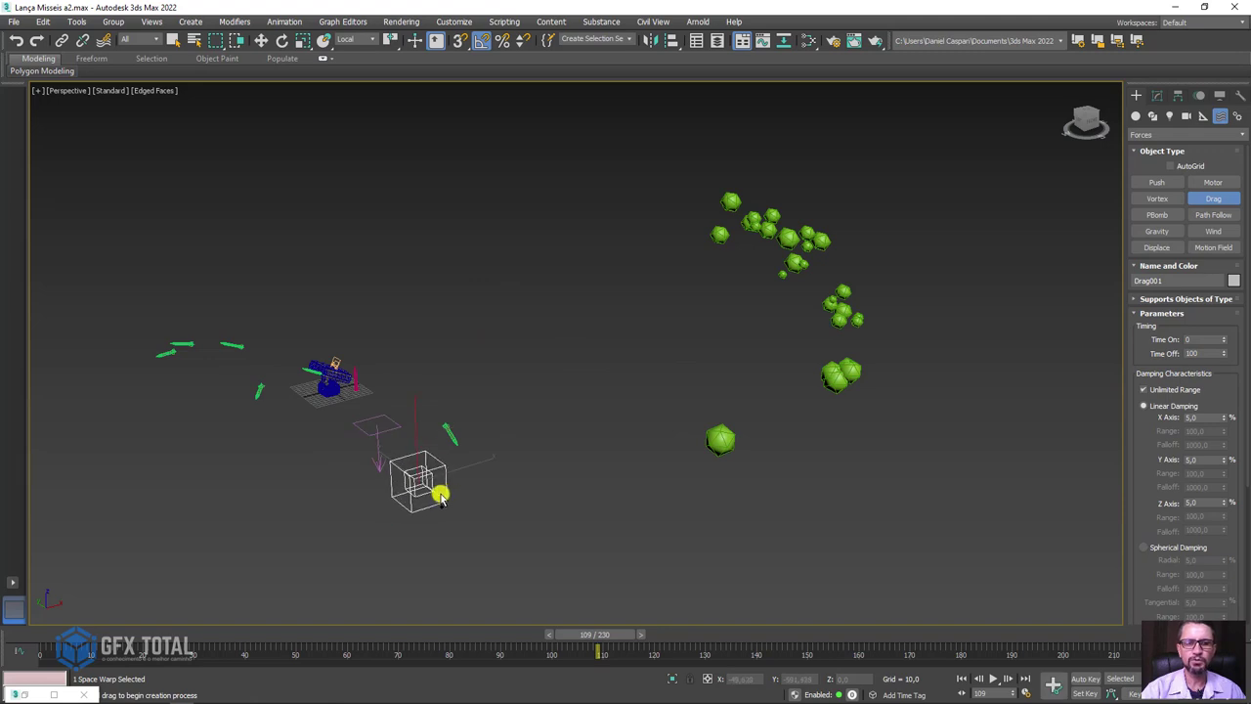
Step: Add a Force 003 operator to Event 003 driven by Drag001 and preview it
key(6)
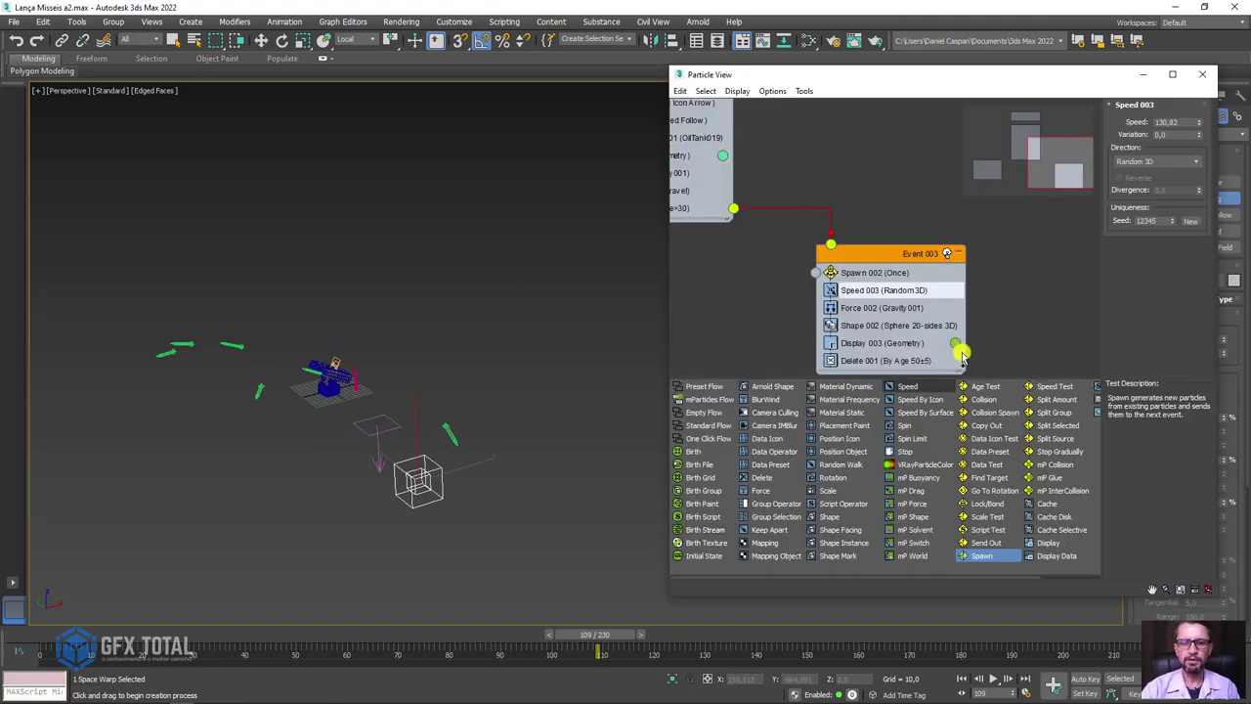
click(873, 307)
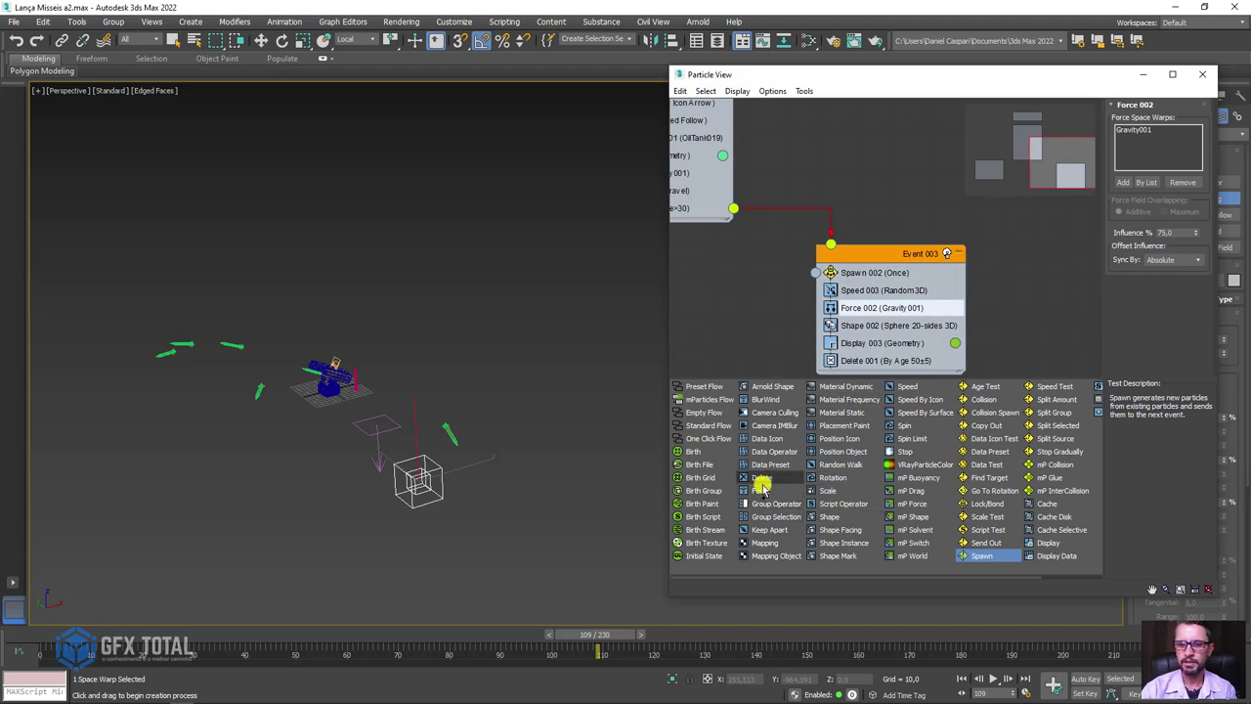
drag(762, 492, 887, 330)
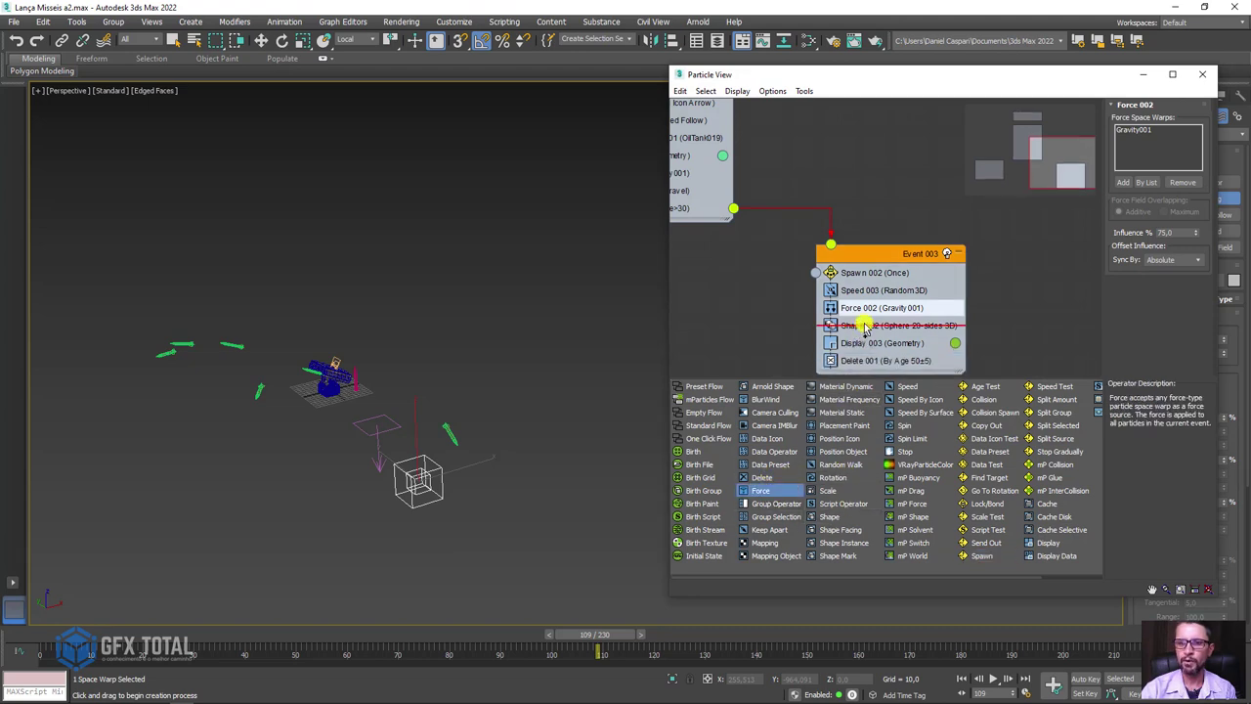
click(866, 327)
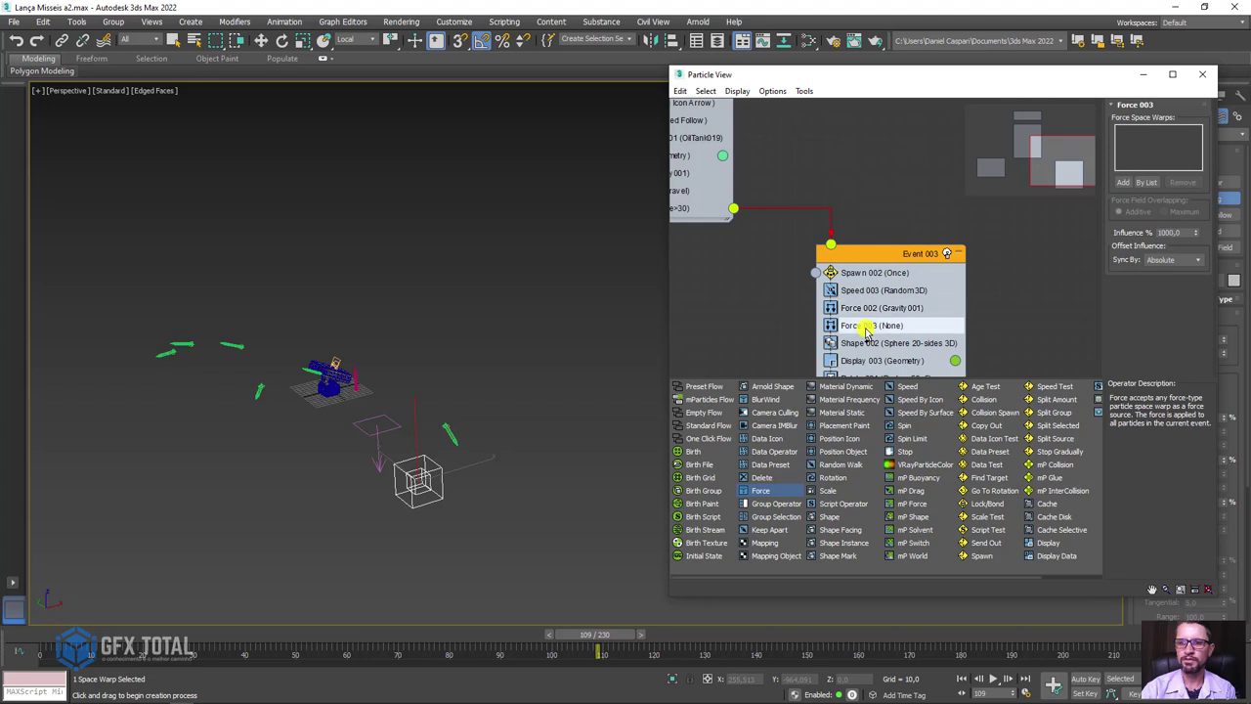
click(439, 469)
mouse_move(436, 466)
alt+middle_down()
mouse_move(529, 408)
mouse_move(471, 427)
alt+middle_up()
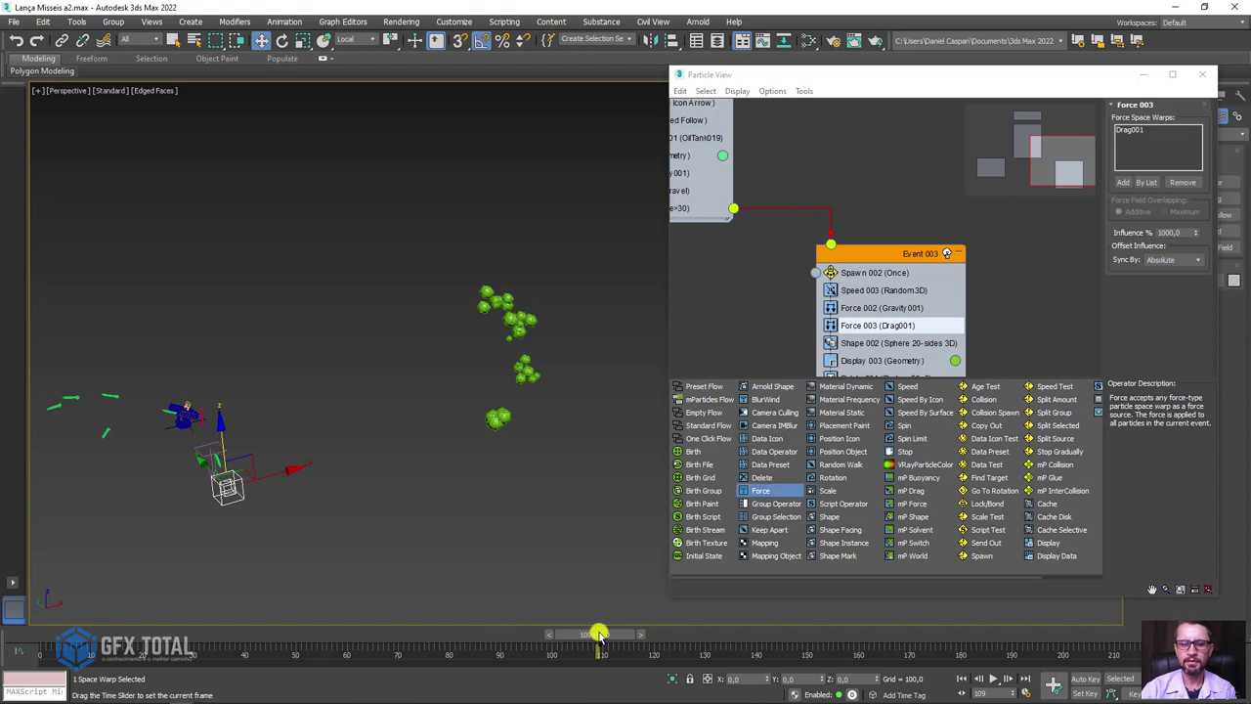
mouse_move(598, 634)
mouse_down()
mouse_move(684, 635)
mouse_move(522, 634)
mouse_move(668, 617)
mouse_move(637, 620)
mouse_up()
Step: Set Speed 003 to 250 and preview the faster debris
click(874, 290)
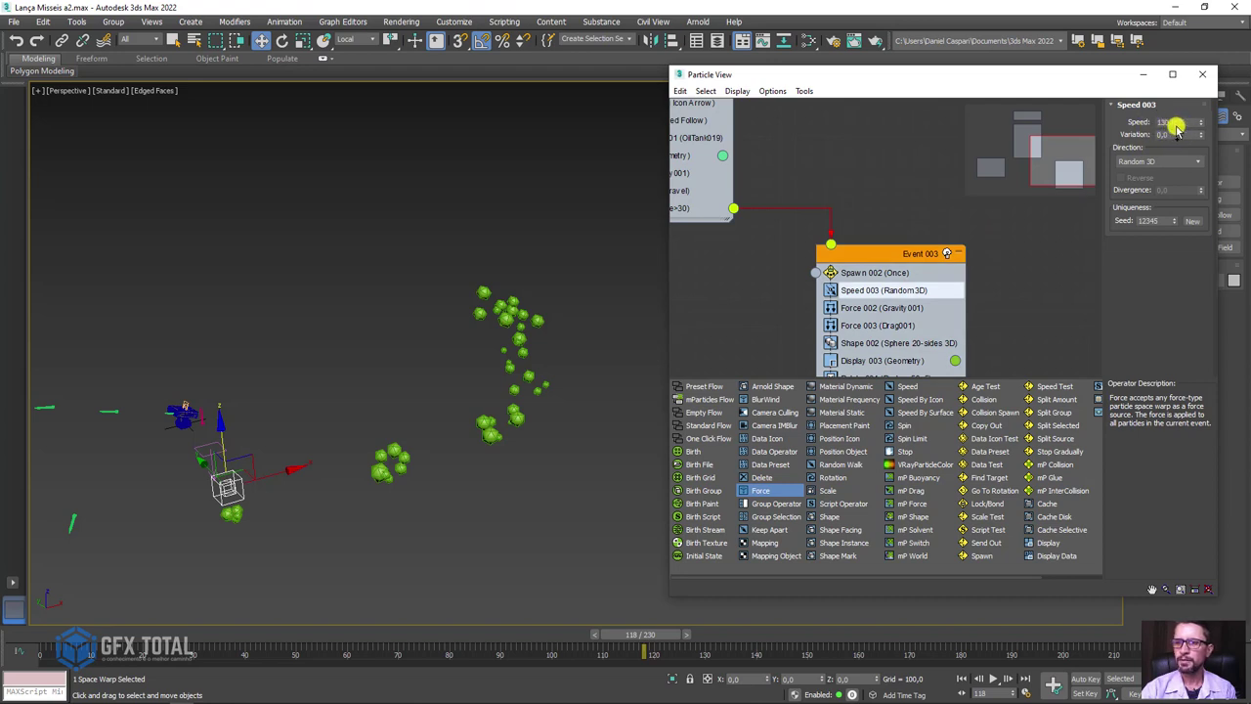
text(250)
key(Return)
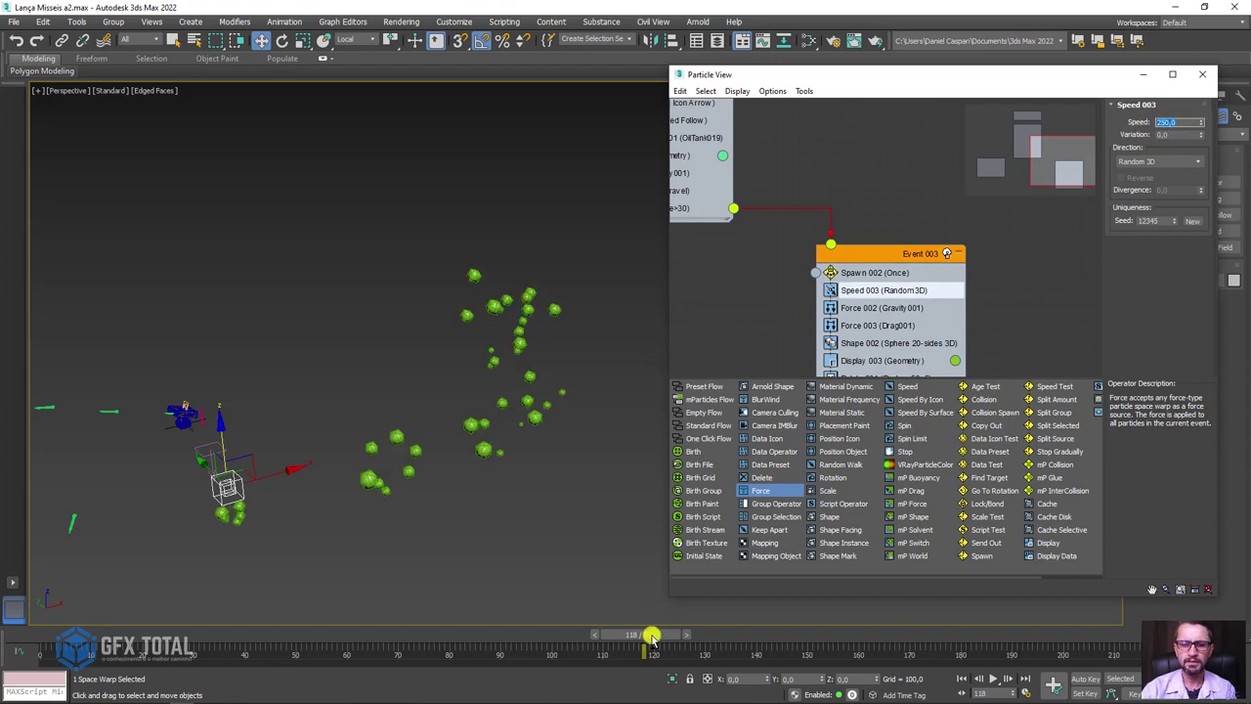
mouse_move(652, 636)
mouse_down()
mouse_move(693, 633)
mouse_move(636, 636)
mouse_move(654, 633)
mouse_up()
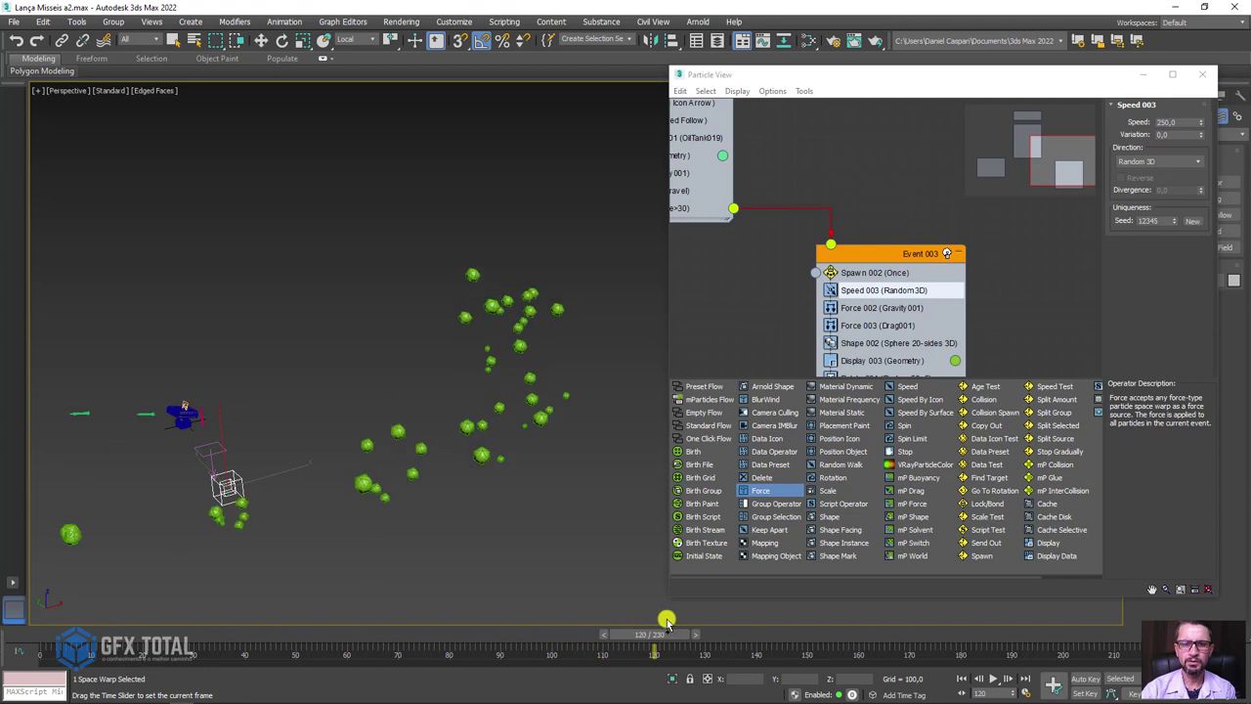
Step: Set Spawn 002 to 20 offspring and preview the denser debris spread
click(872, 273)
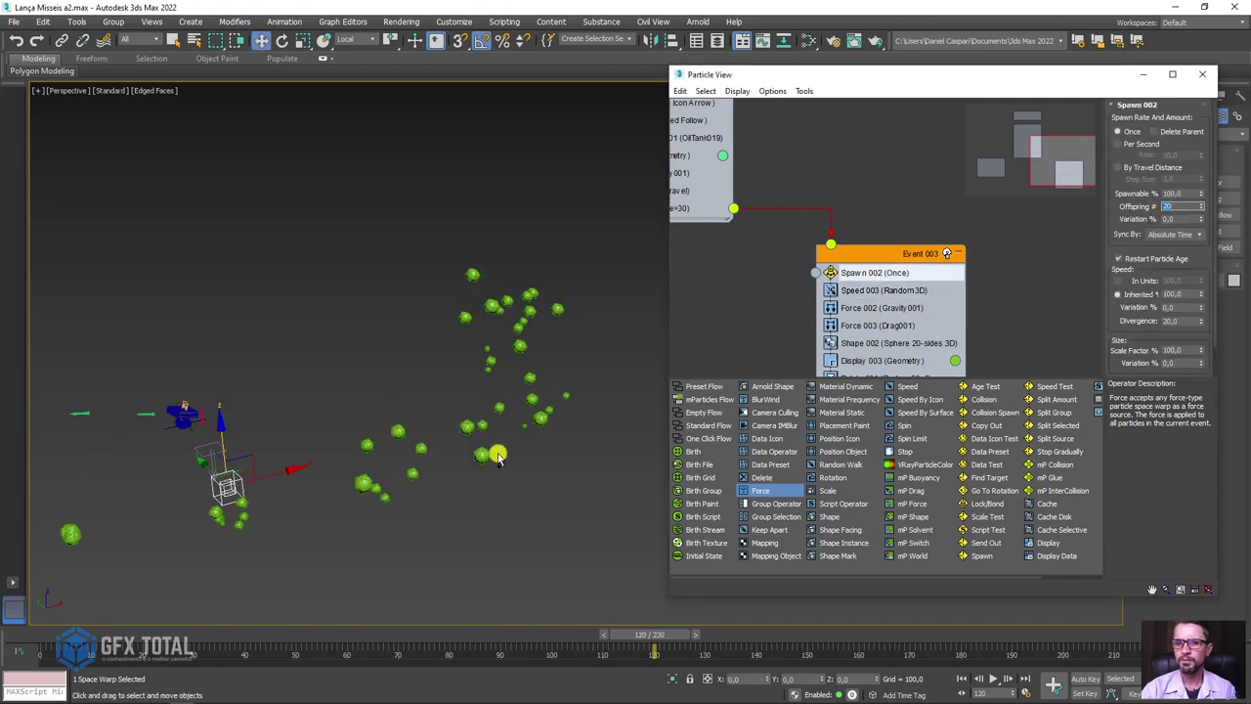
mouse_move(654, 635)
mouse_down()
mouse_move(572, 636)
mouse_move(654, 634)
mouse_move(696, 610)
mouse_move(649, 608)
mouse_move(687, 596)
mouse_up()
key(w)
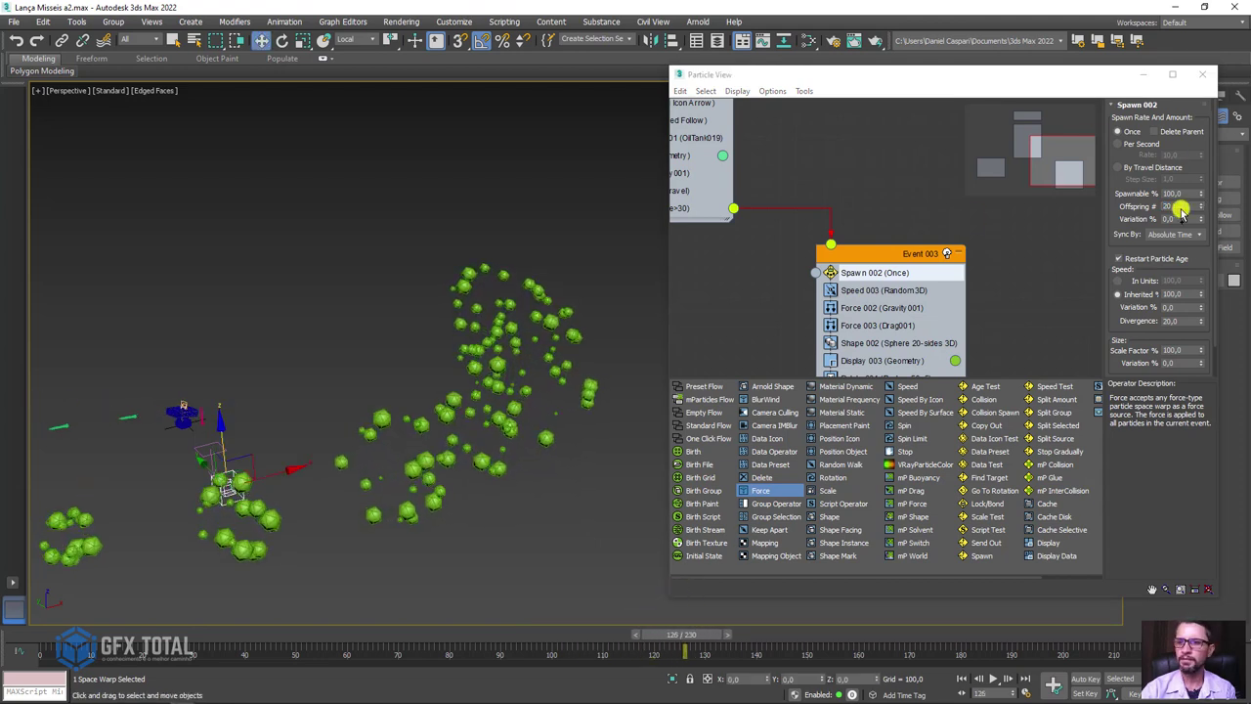
Step: Give Shape 002 a 164% scale with 80% size variation and preview
click(873, 344)
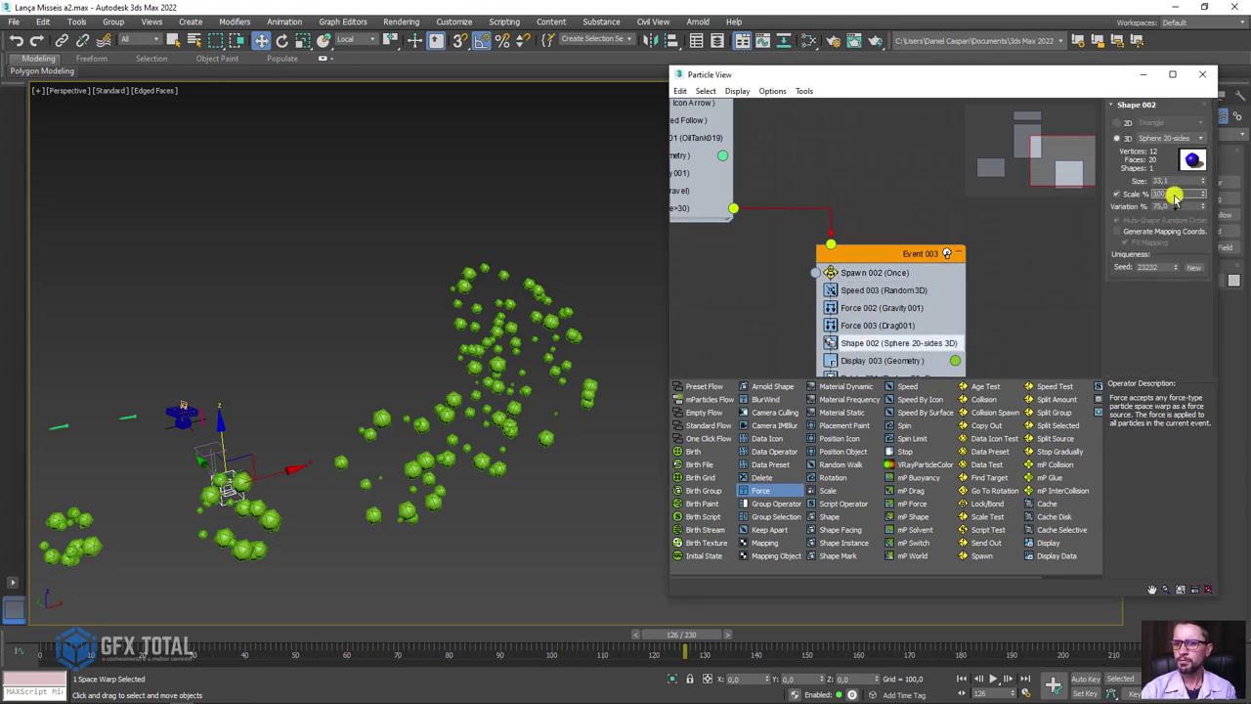
drag(1197, 168, 1204, 149)
text(164)
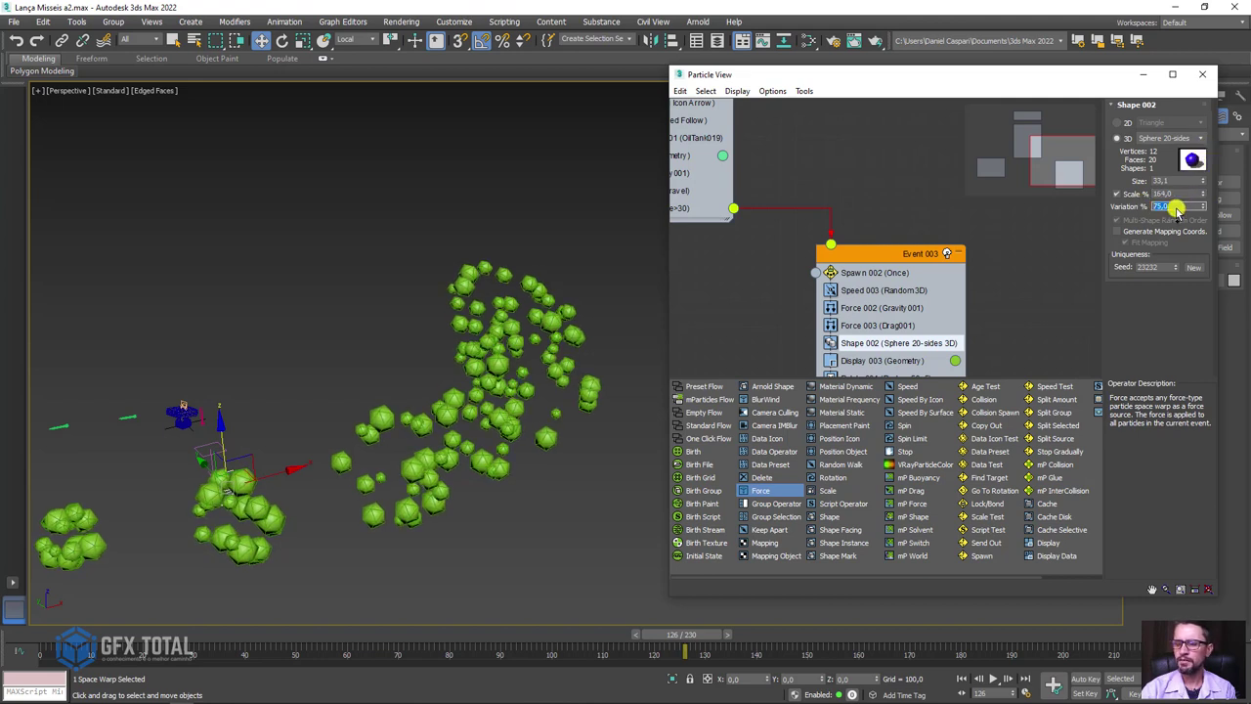
text(50)
key(Return)
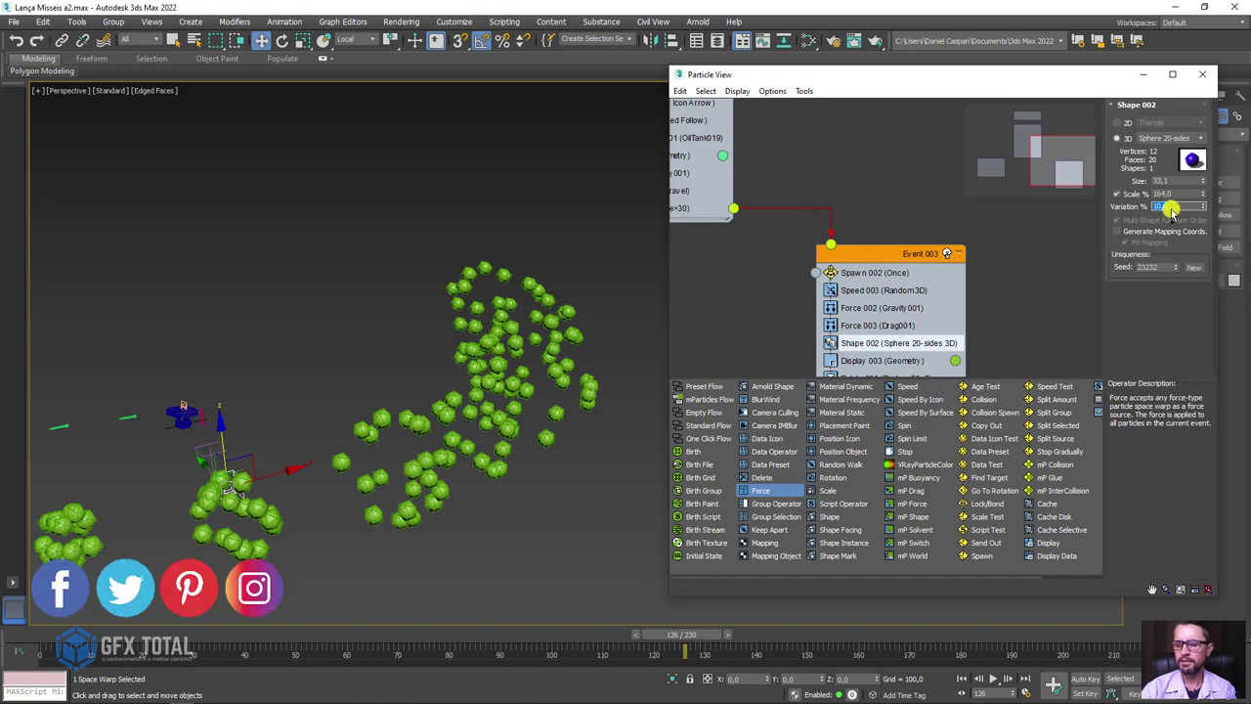
text(80)
key(Return)
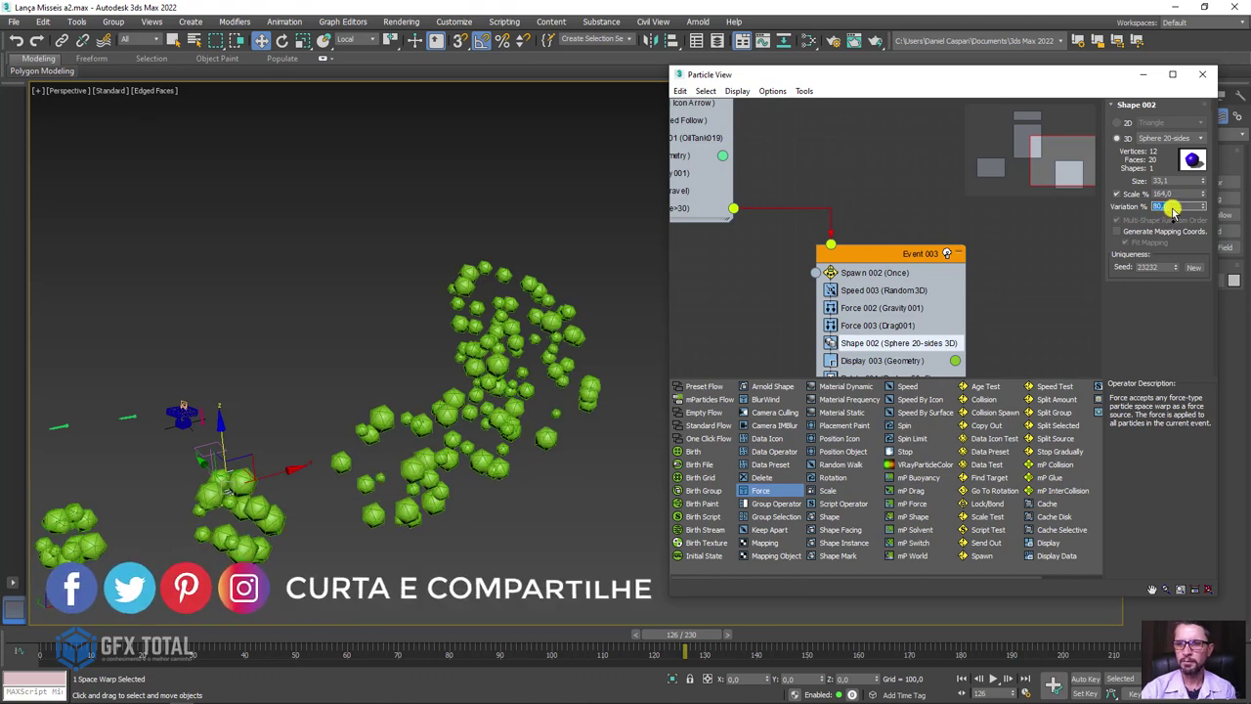
mouse_move(642, 621)
mouse_down()
mouse_move(648, 630)
mouse_move(558, 630)
mouse_move(720, 622)
mouse_move(469, 620)
mouse_move(600, 615)
mouse_up()
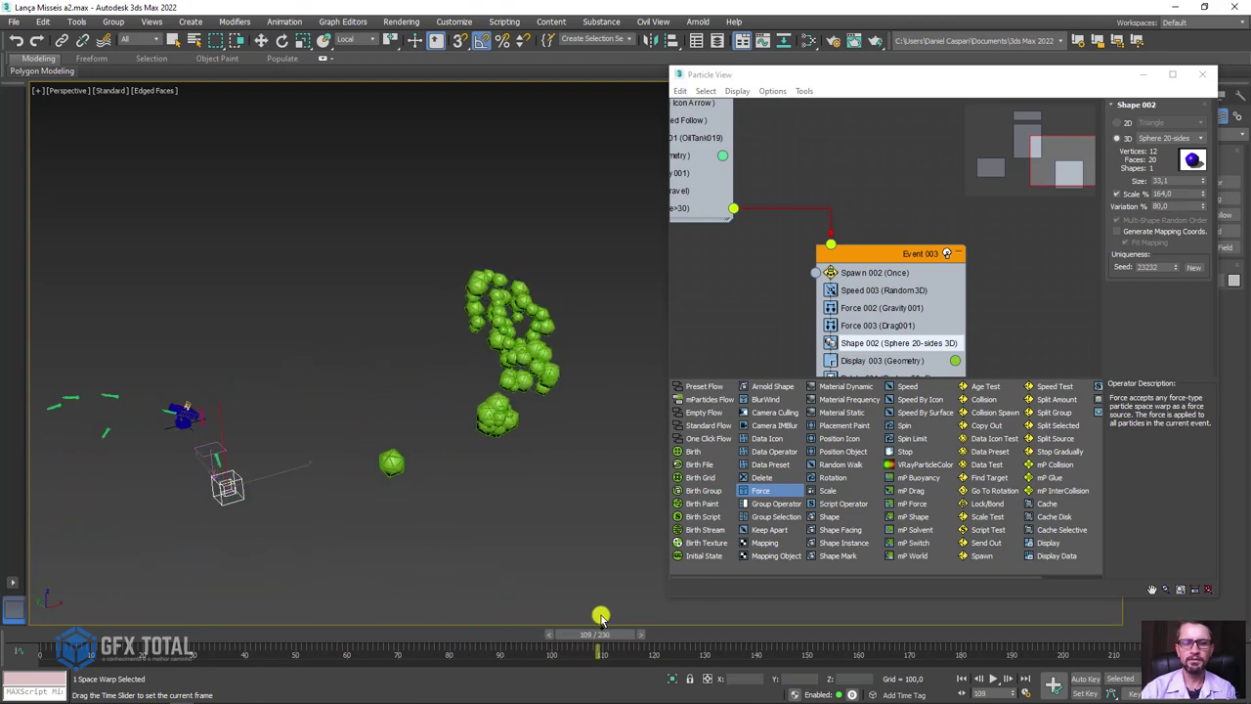
Step: Select Display 003 and bring the whole Event 003 node into view
scroll(516, 339, up, 2)
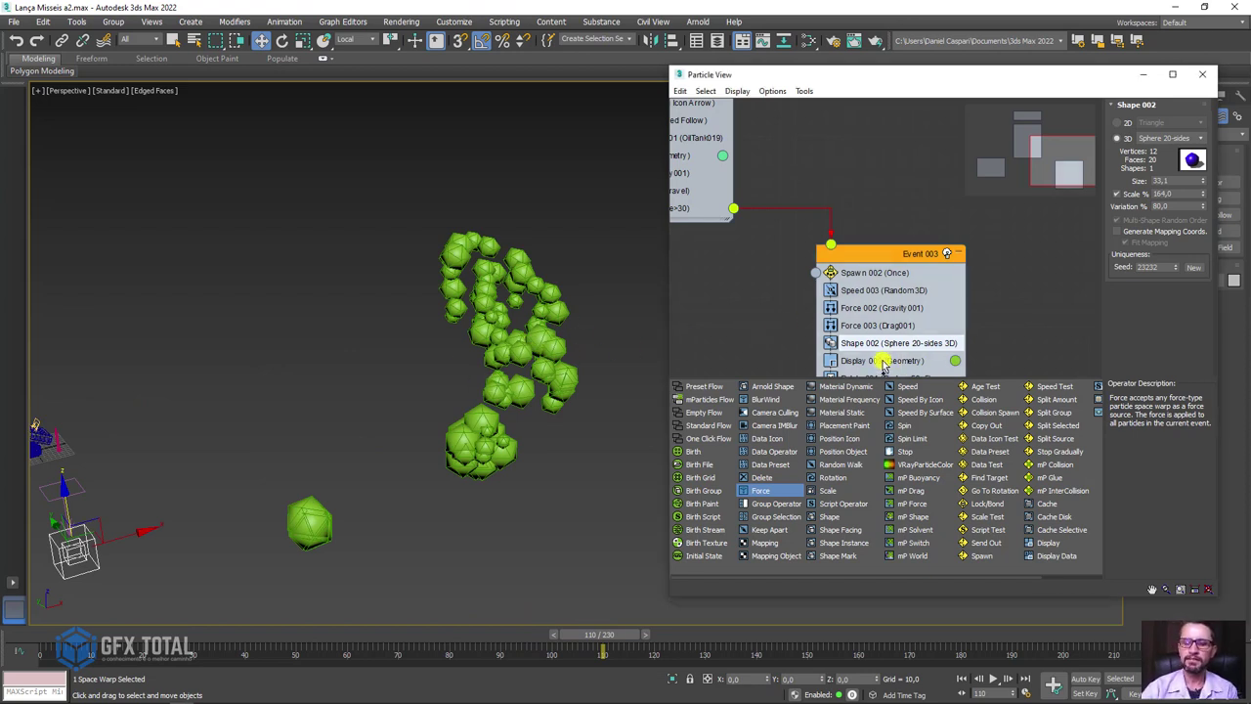
click(882, 359)
middle_drag(1007, 316, 979, 247)
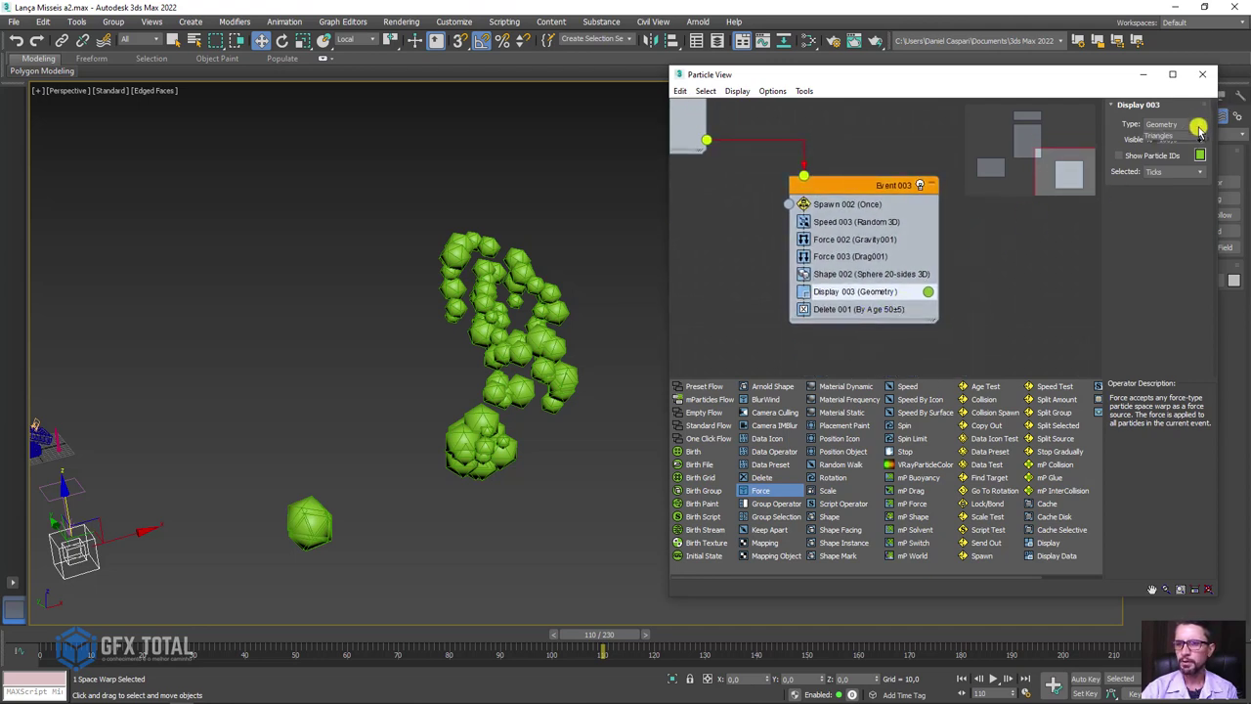
Step: Keep Geometry display and change Shape 002 to Star 6-point 3D particles
click(1201, 130)
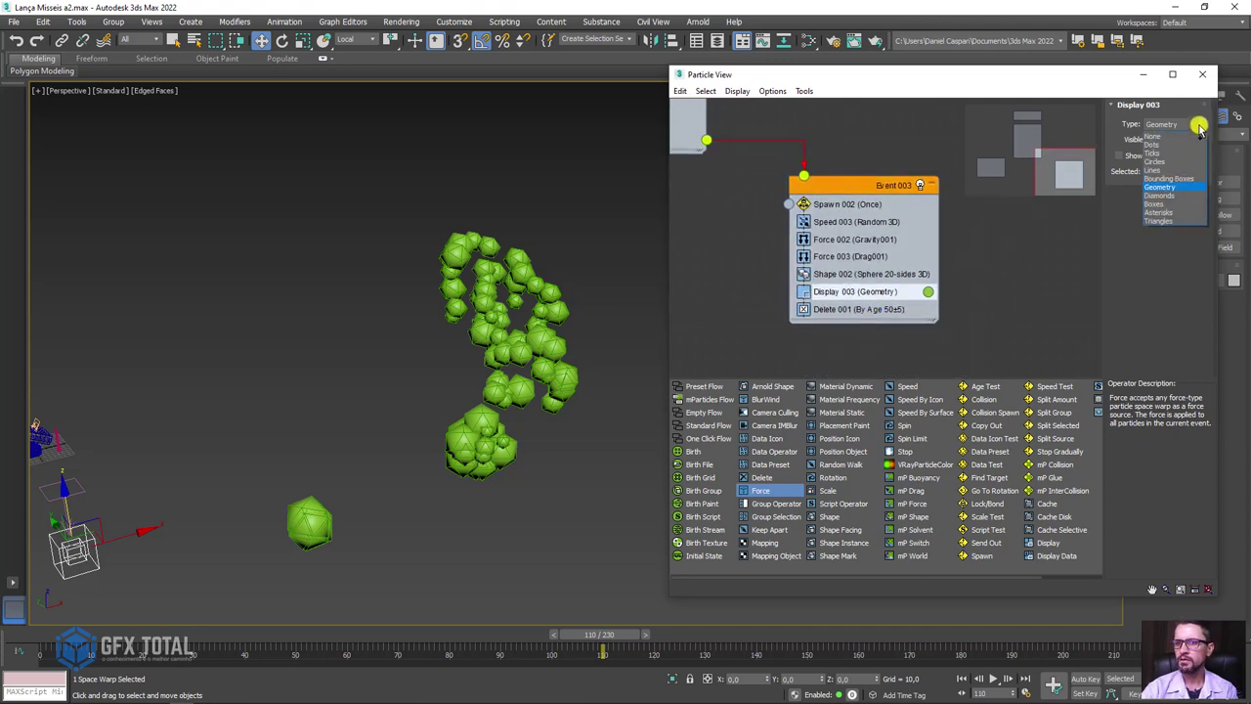
click(1199, 127)
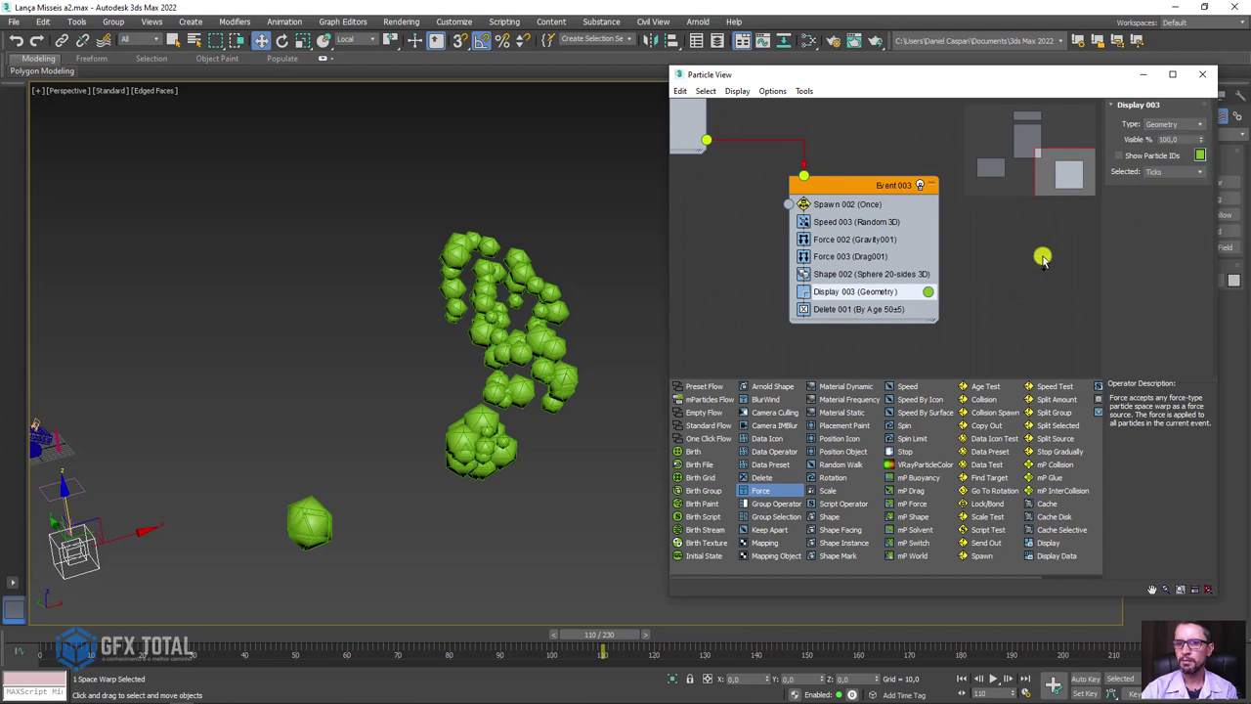
click(850, 275)
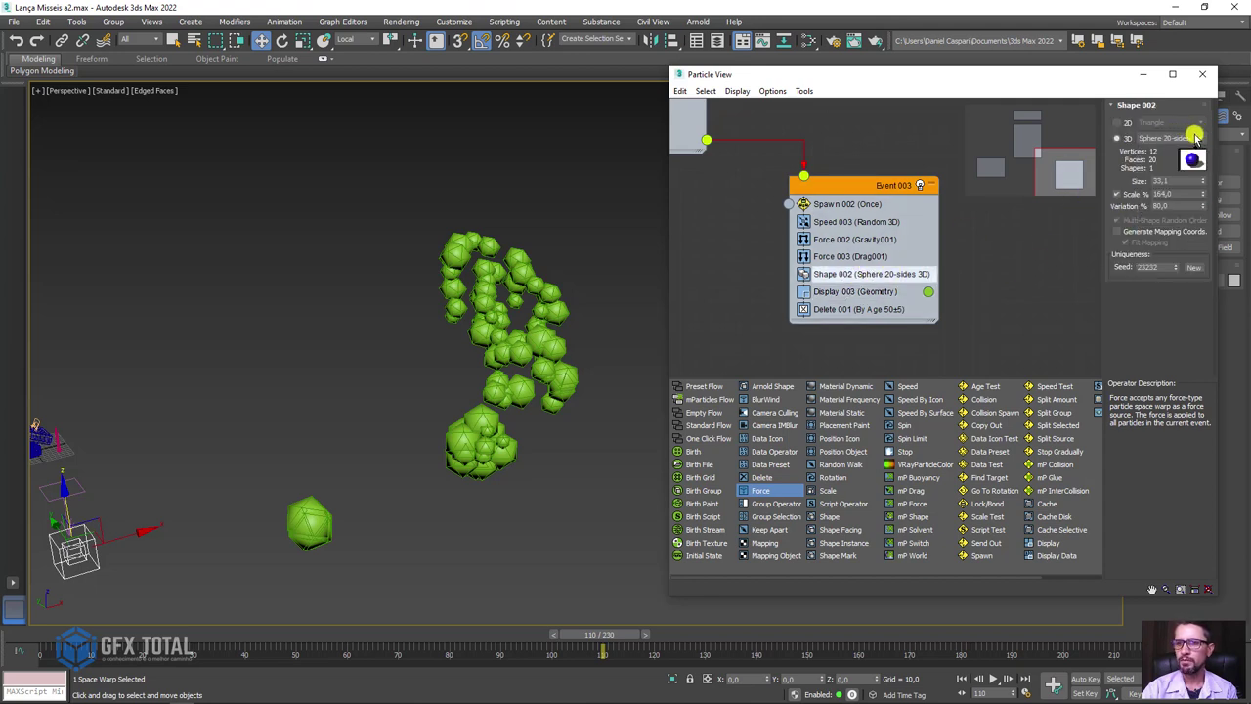
click(1195, 137)
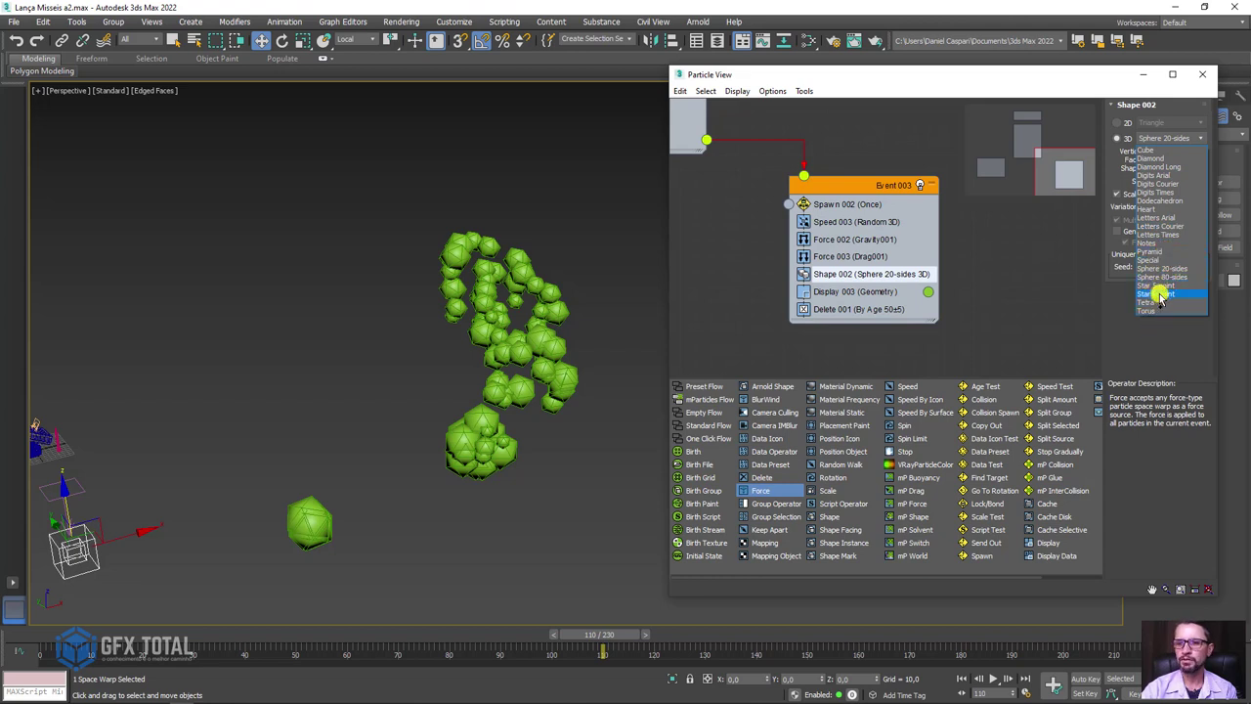
click(1159, 295)
Step: Orbit and scrub to frame 123 to inspect the green star debris
middle_drag(528, 431, 579, 602)
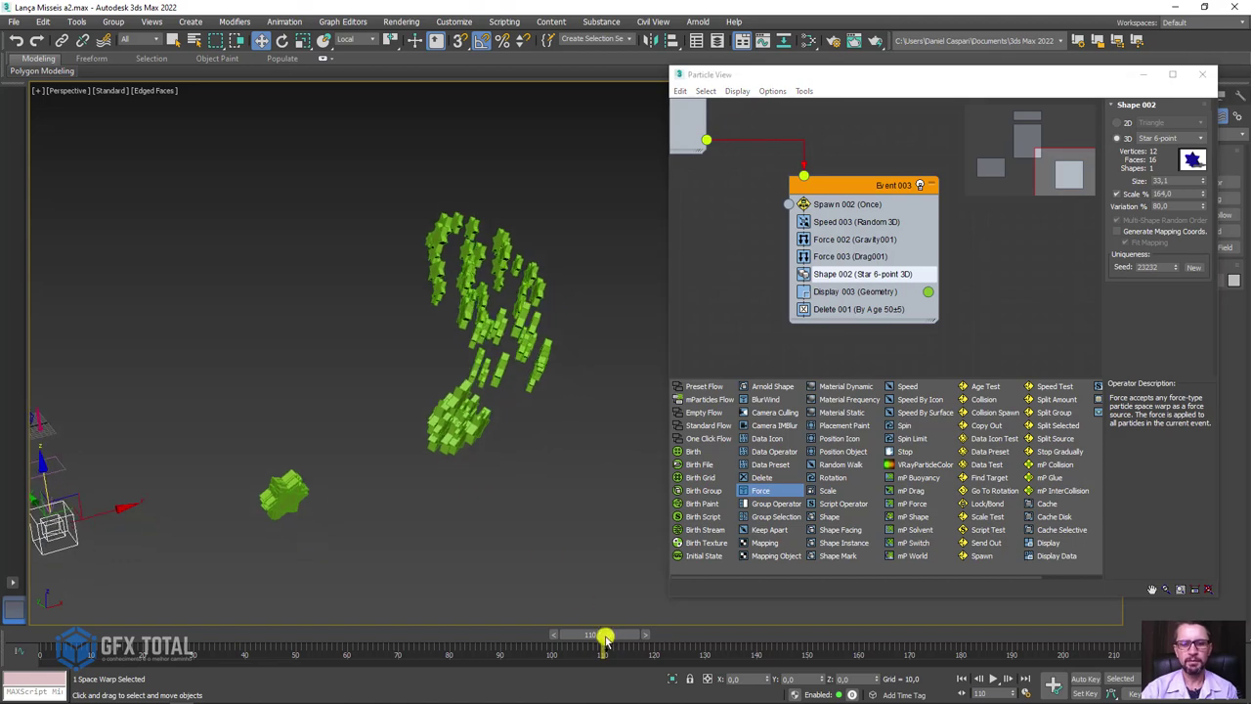
drag(605, 637, 654, 590)
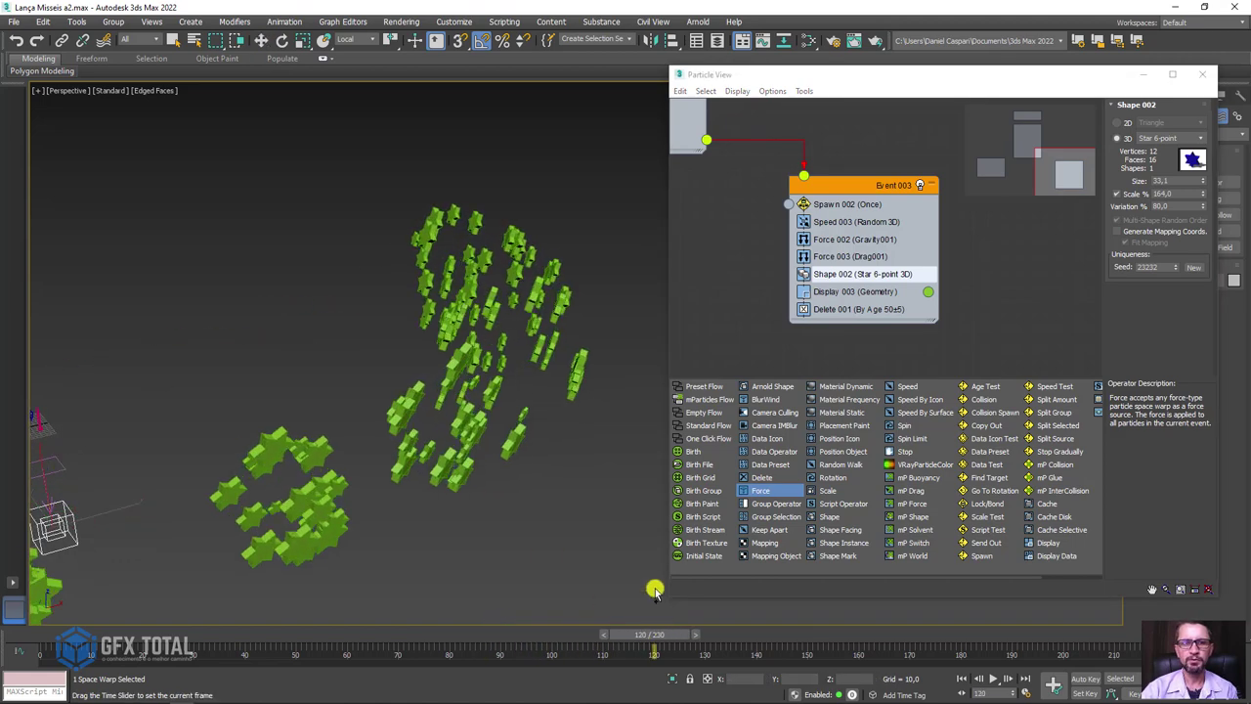
alt+middle_drag(654, 590, 502, 497)
scroll(493, 498, up, 5)
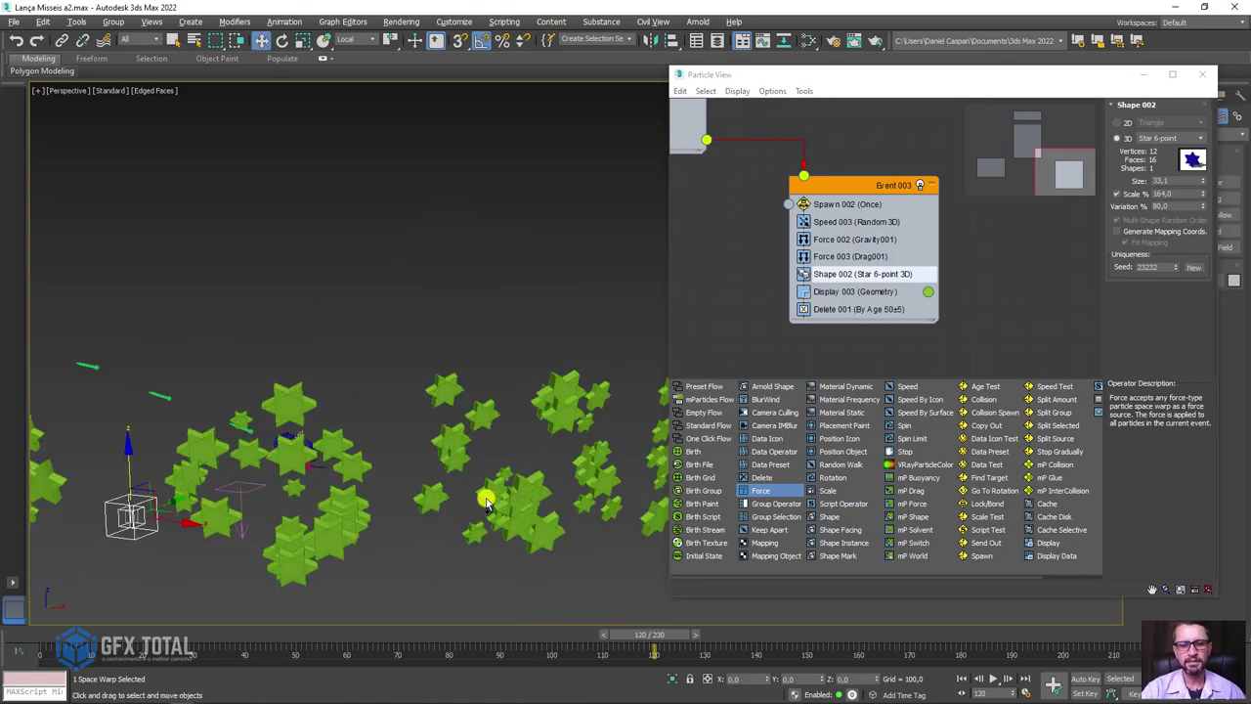
scroll(486, 500, down, 5)
drag(640, 634, 650, 634)
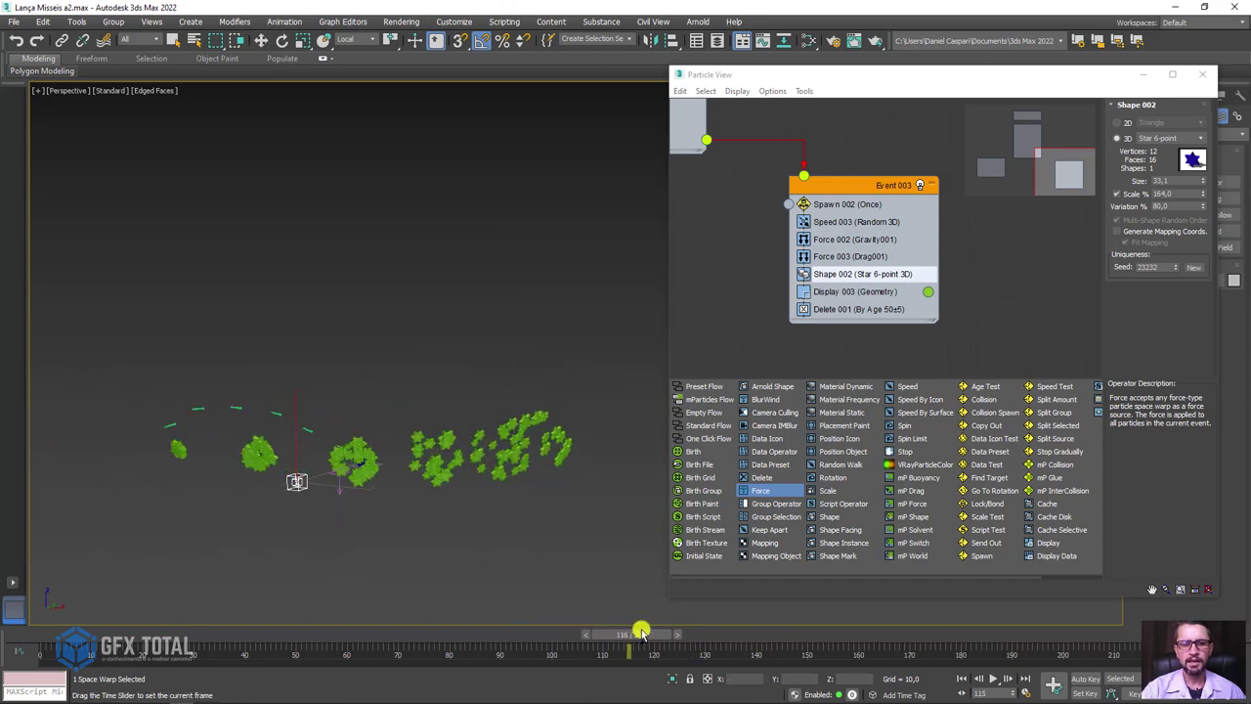
alt+middle_drag(623, 526, 671, 346)
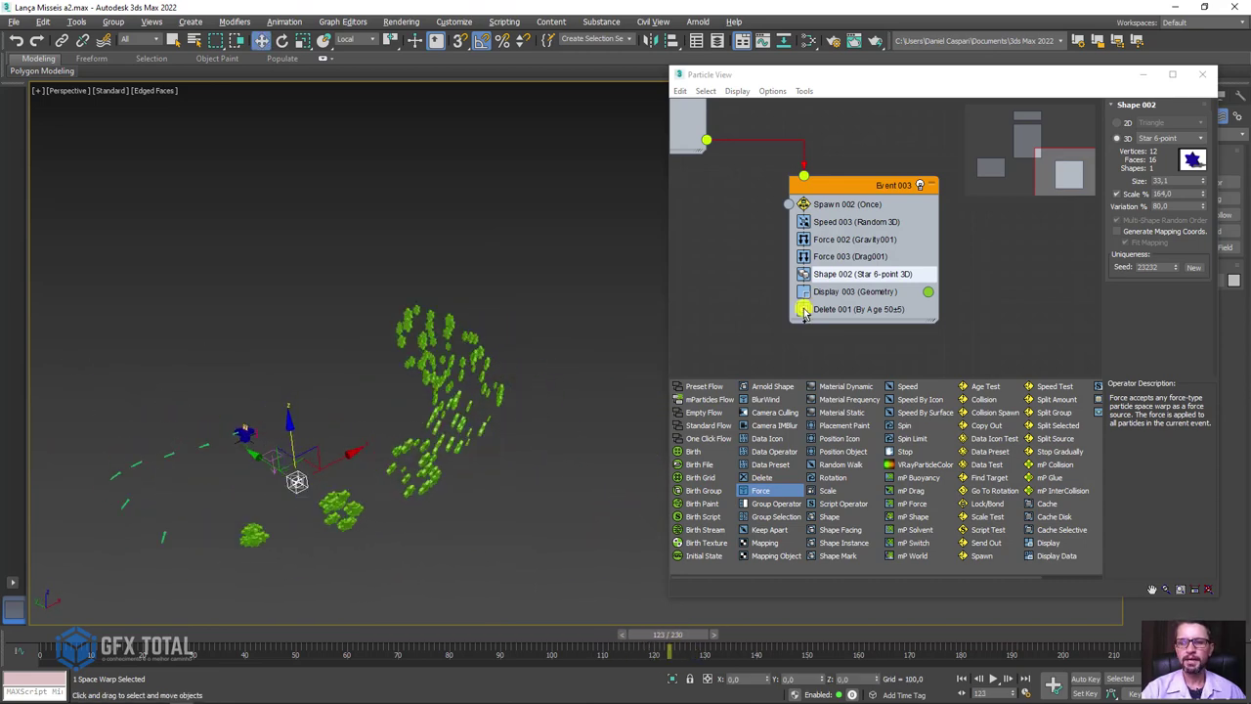
scroll(525, 361, up, 2)
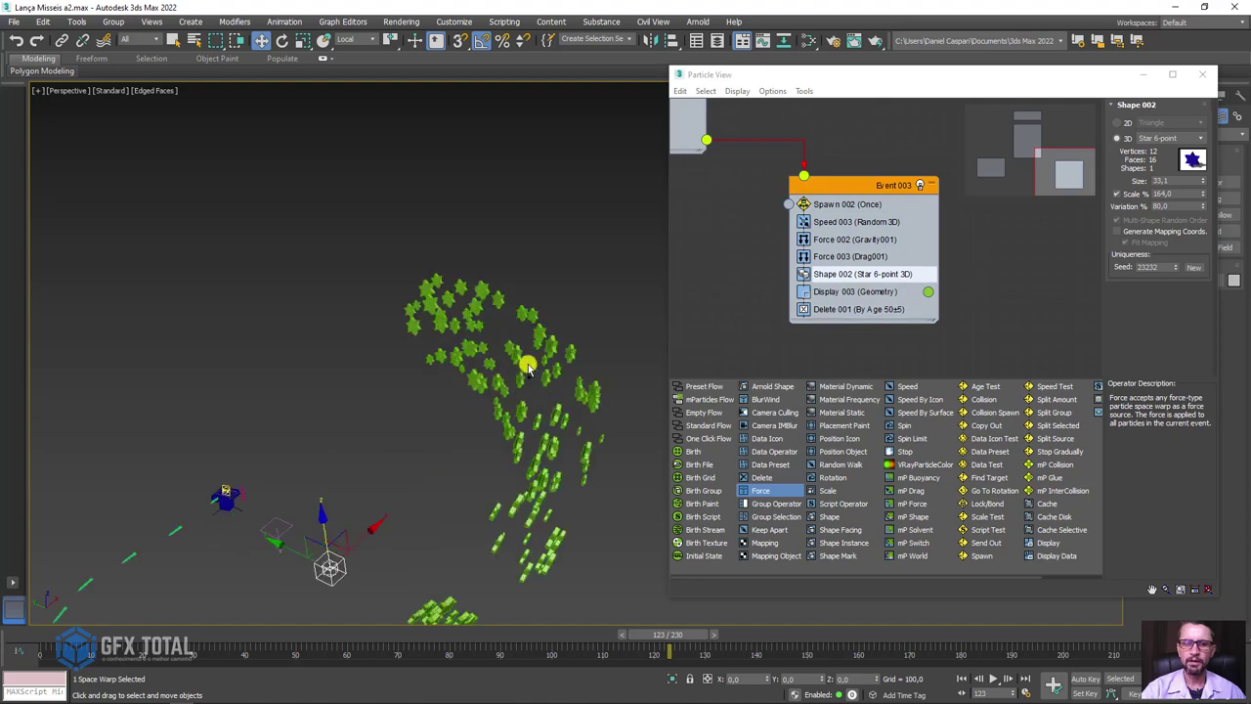
Step: Change the Display 003 colour from green to yellow and inspect the stars
click(927, 292)
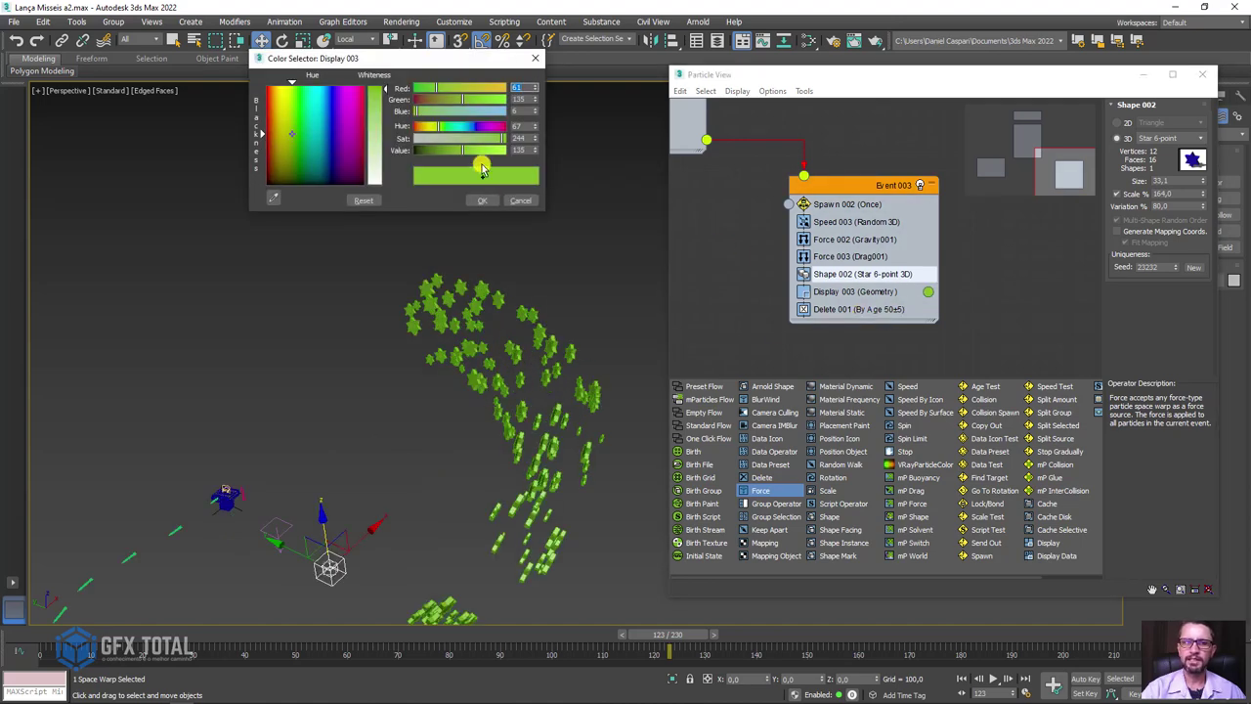
drag(486, 89, 501, 89)
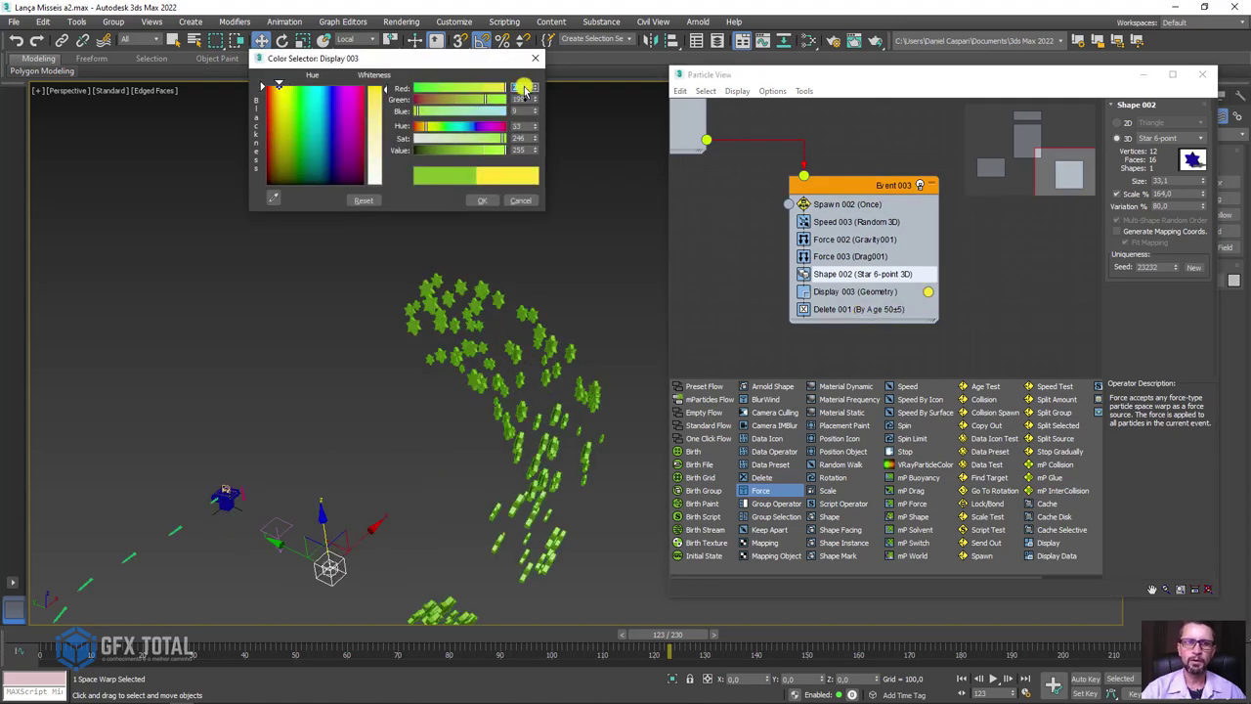
click(482, 200)
alt+middle_drag(552, 312, 606, 323)
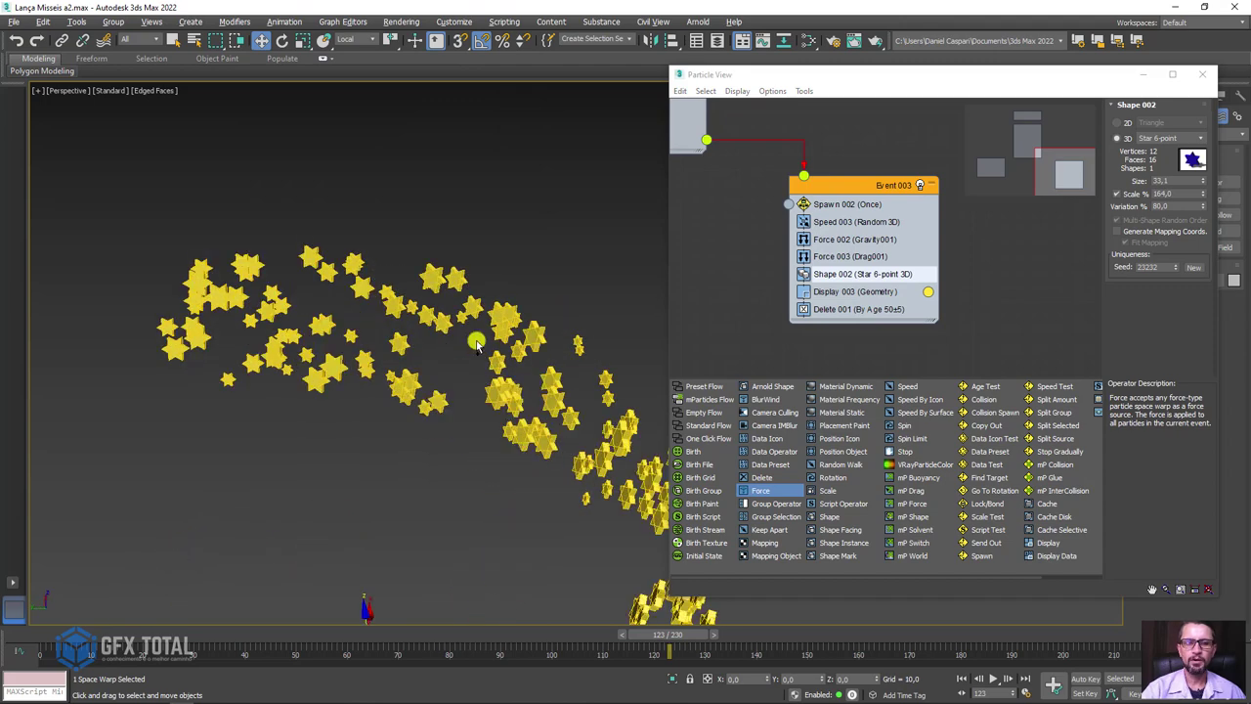
Step: Insert a Rotation operator into Event 003 and scrub back to an earlier frame
click(829, 477)
mouse_move(851, 293)
mouse_down()
mouse_move(850, 274)
mouse_move(829, 275)
mouse_up()
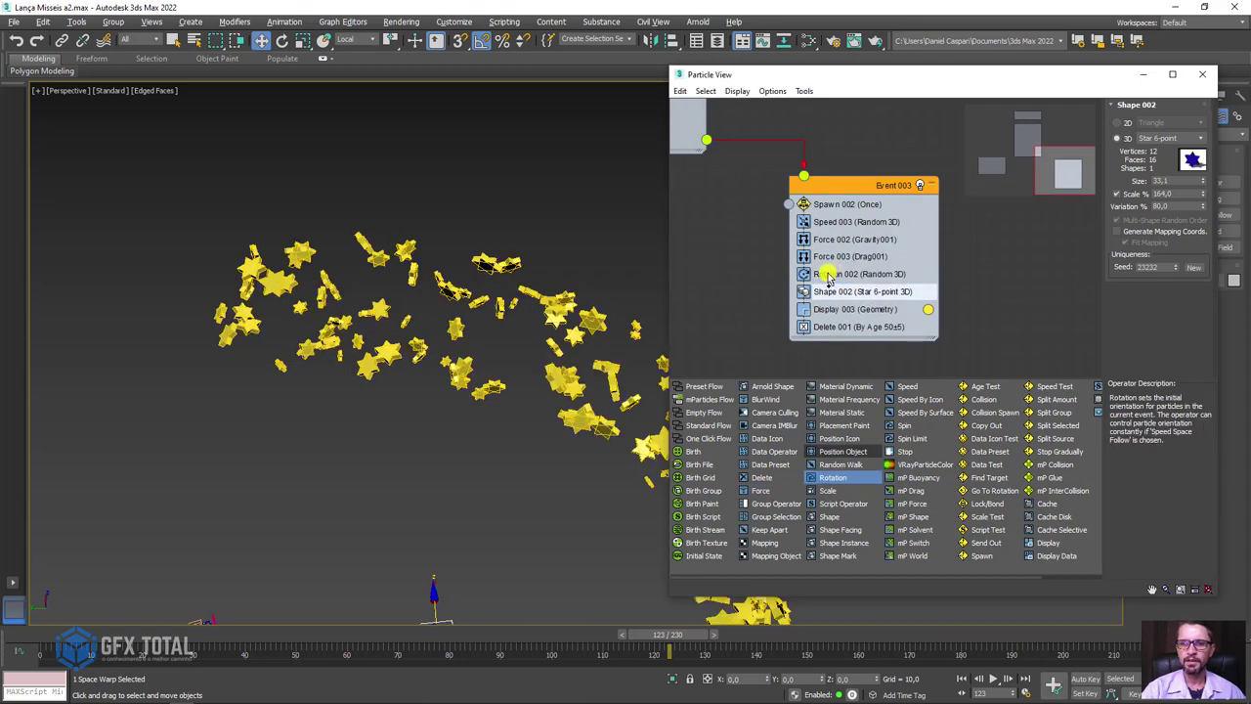
click(827, 277)
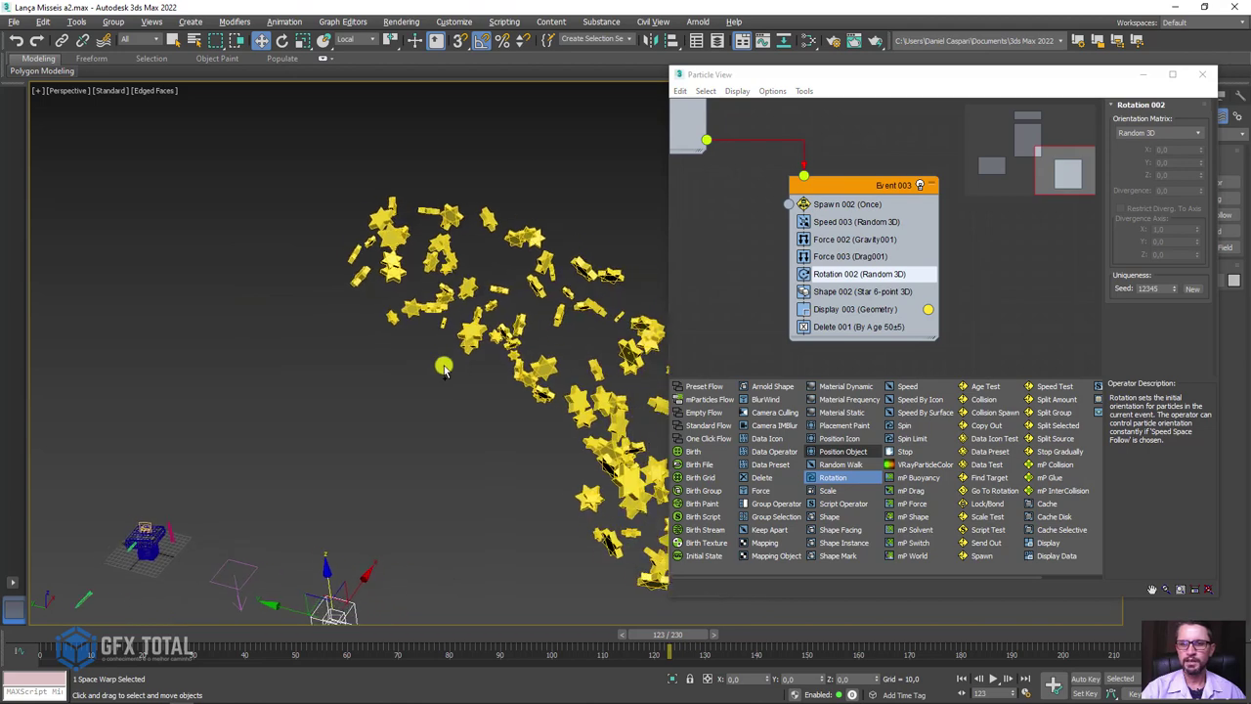
alt+middle_drag(444, 368, 430, 410)
drag(350, 637, 647, 604)
key(w)
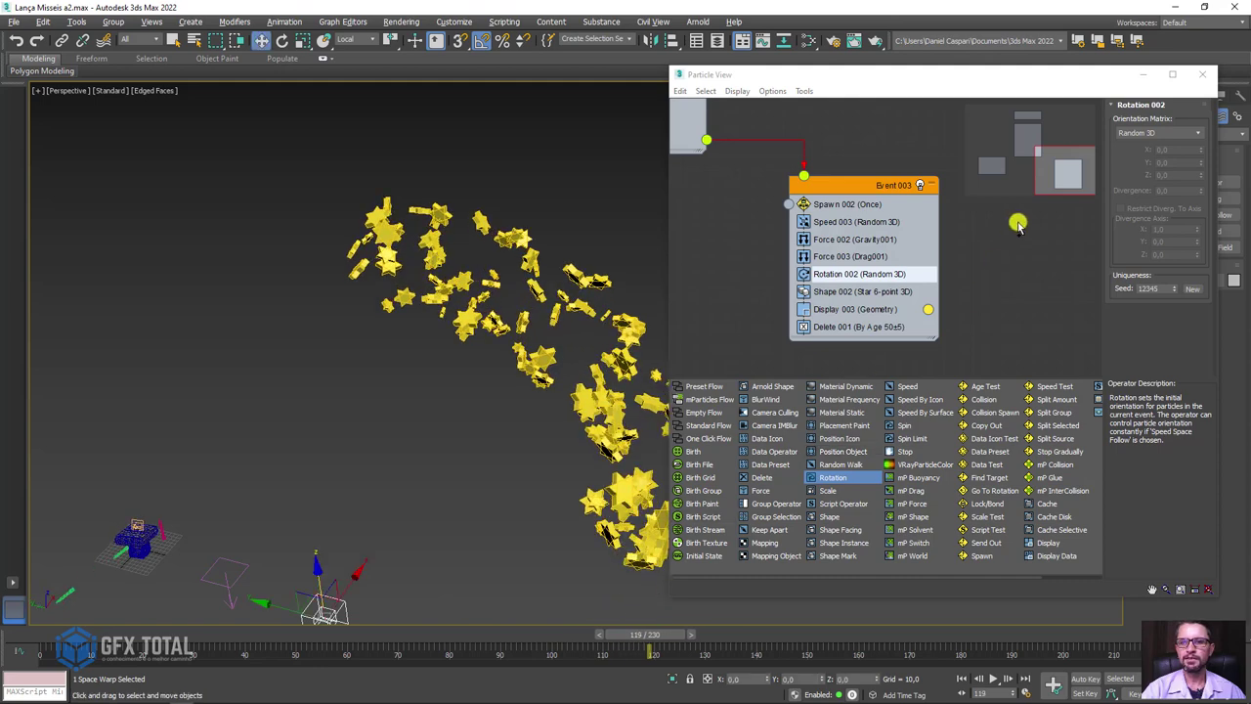
Step: Set the Rotation orientation to Speed Space with Y at 90 and preview
click(1154, 131)
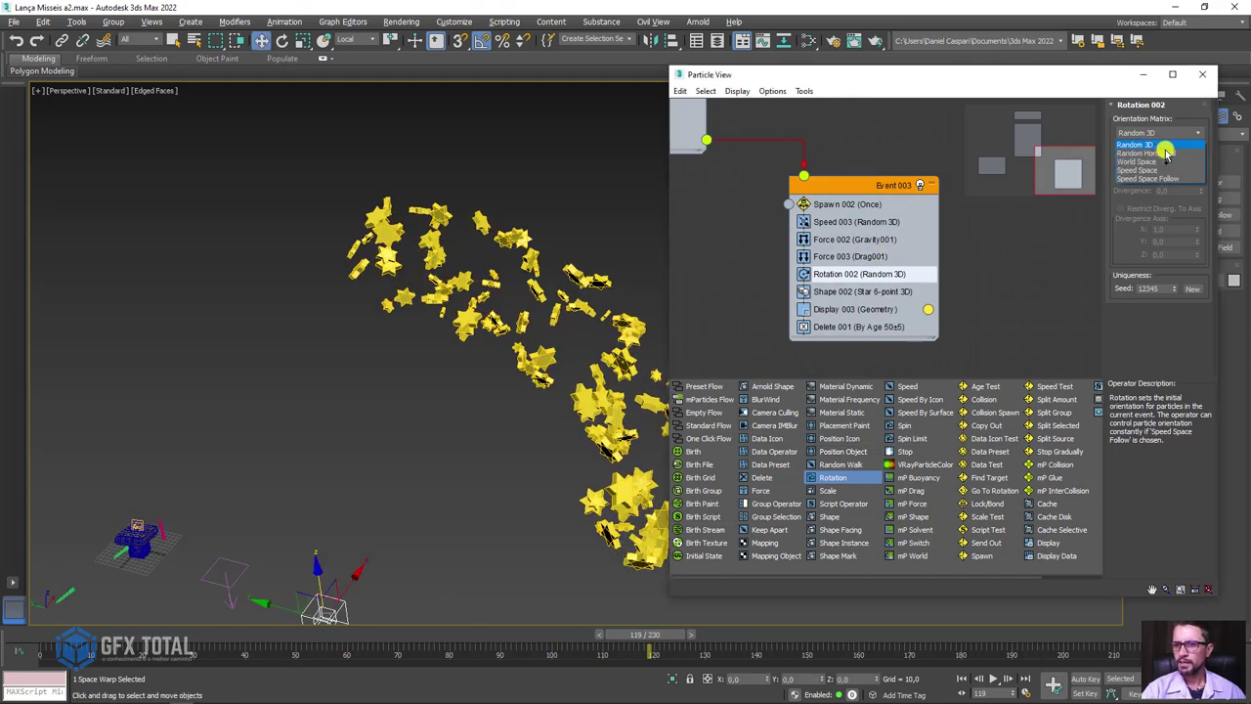
click(1153, 171)
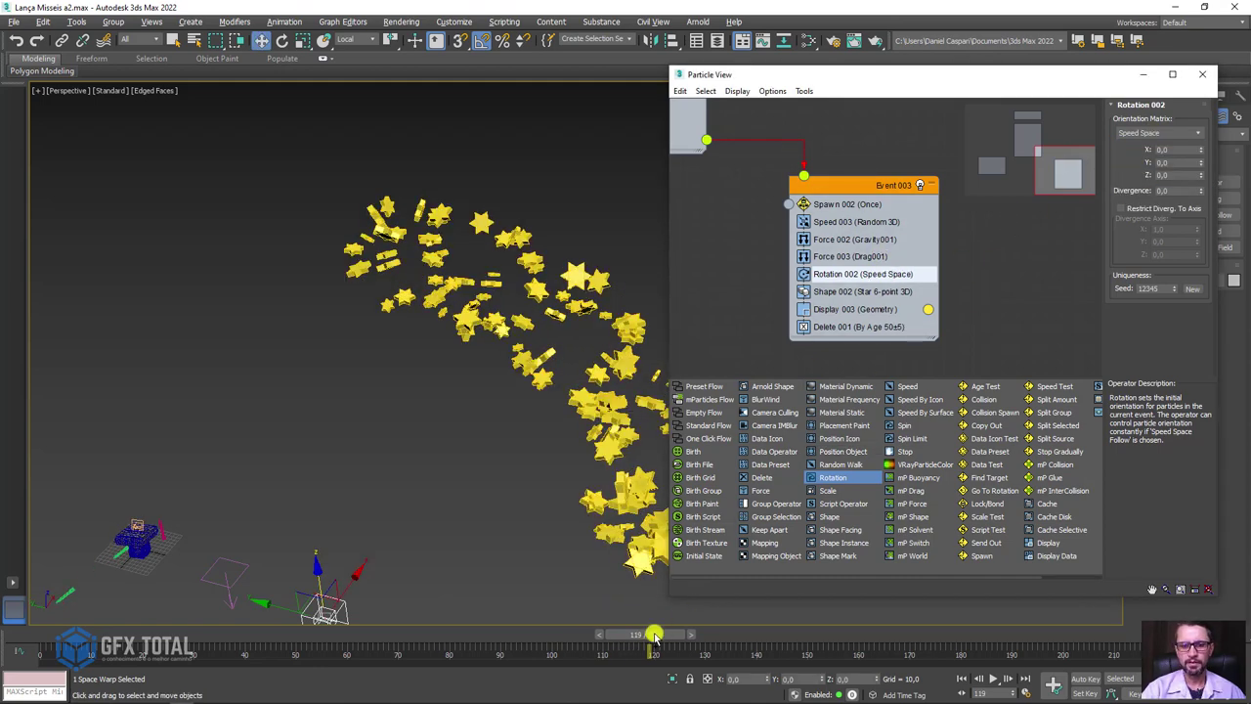
mouse_move(654, 636)
mouse_down()
mouse_move(562, 634)
mouse_move(656, 619)
mouse_up()
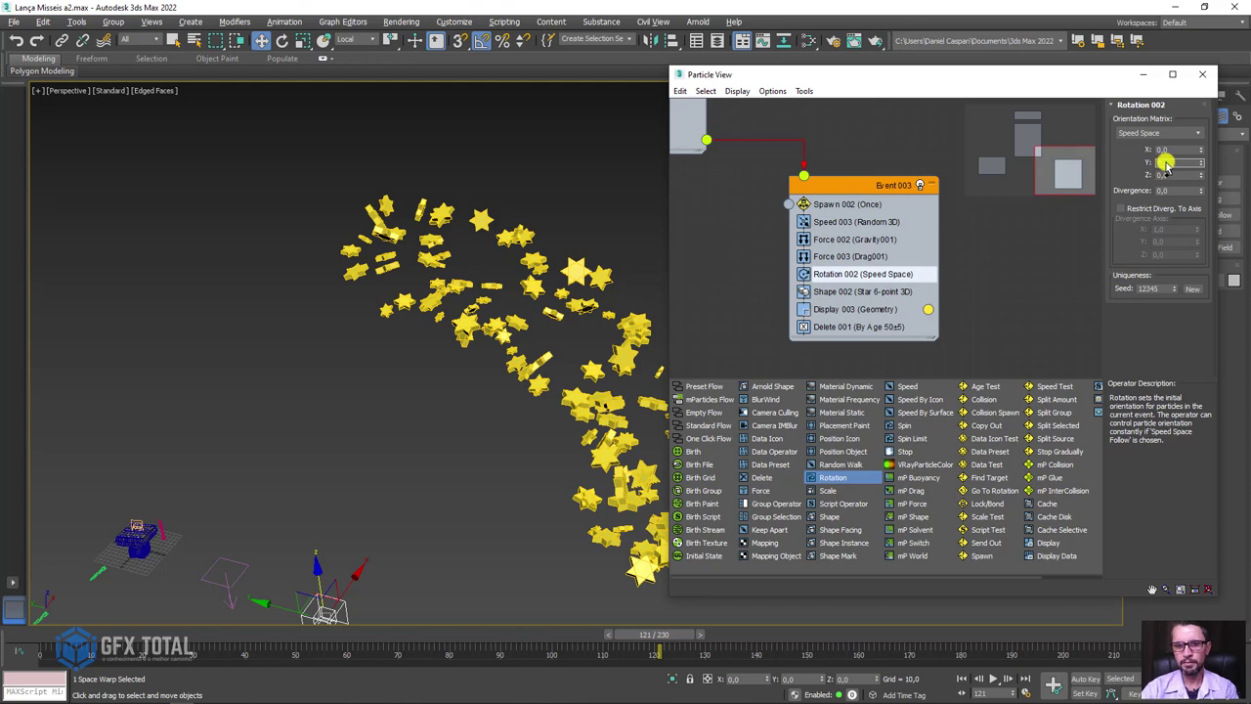
text(90)
key(Return)
mouse_move(660, 626)
mouse_down()
mouse_move(628, 623)
mouse_move(725, 613)
mouse_move(677, 616)
mouse_up()
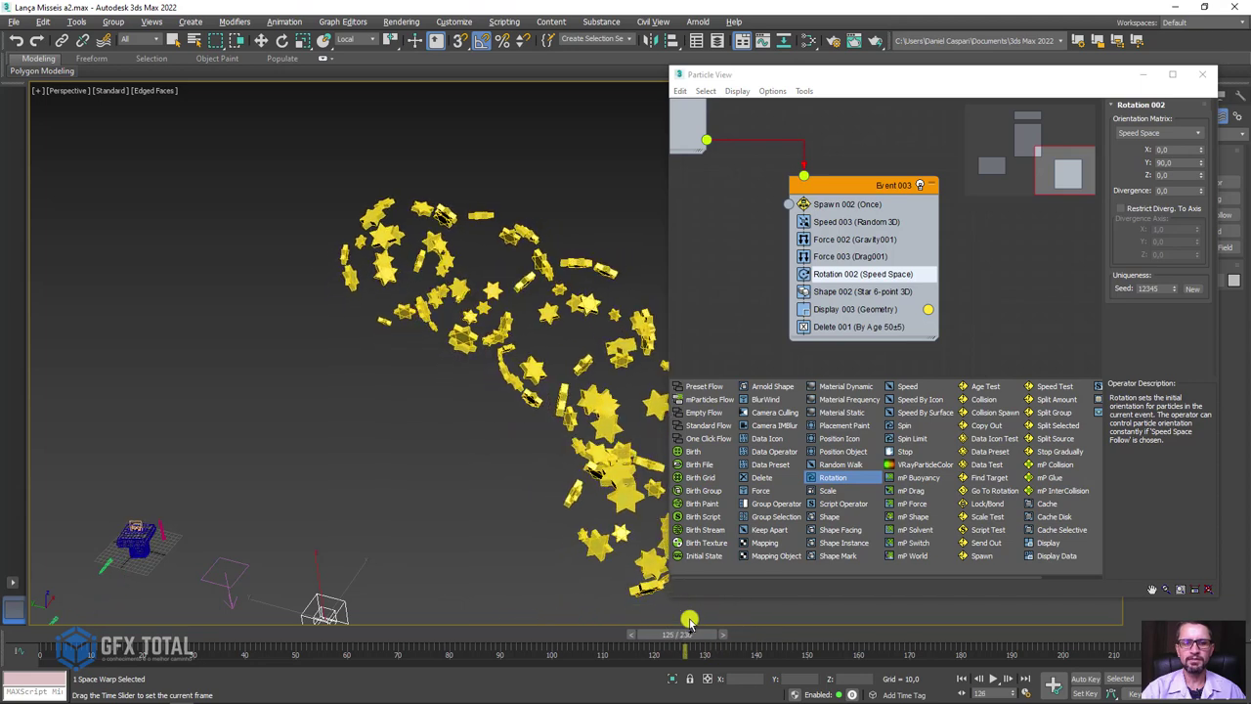
mouse_move(508, 372)
alt+middle_down()
mouse_move(439, 406)
mouse_move(601, 567)
alt+middle_up()
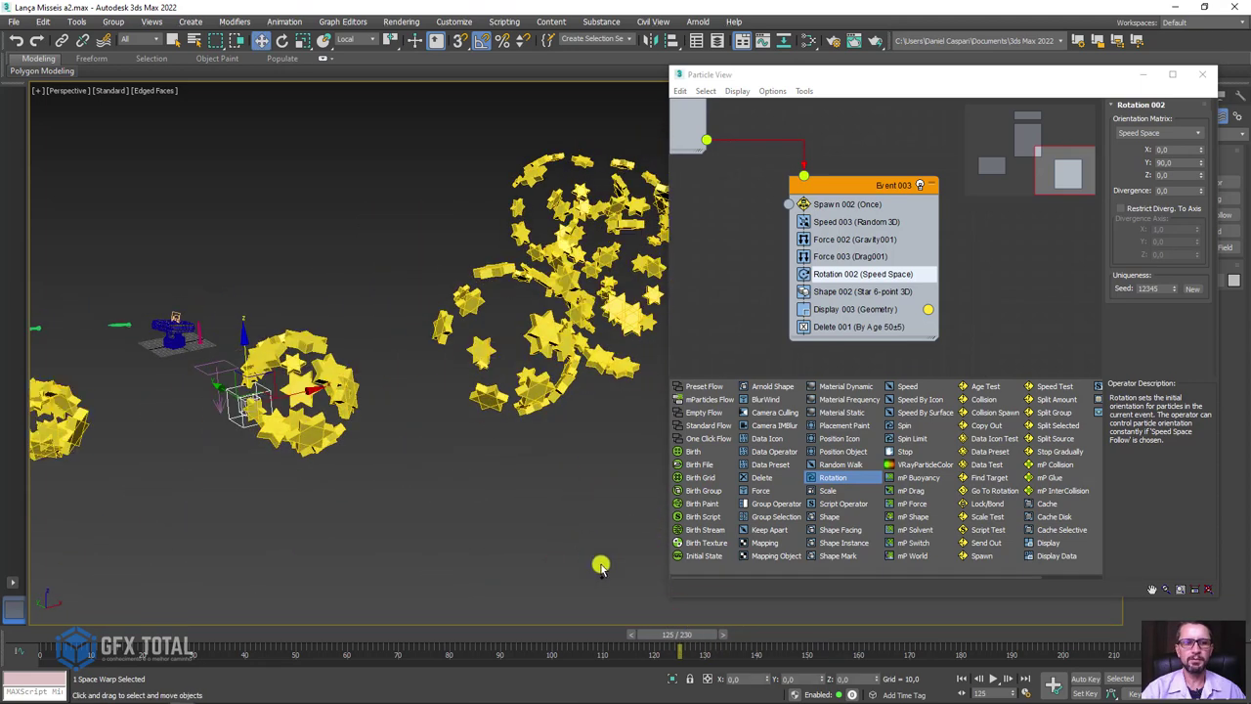
mouse_move(684, 633)
mouse_down()
mouse_move(626, 627)
mouse_move(776, 622)
mouse_move(754, 623)
mouse_up()
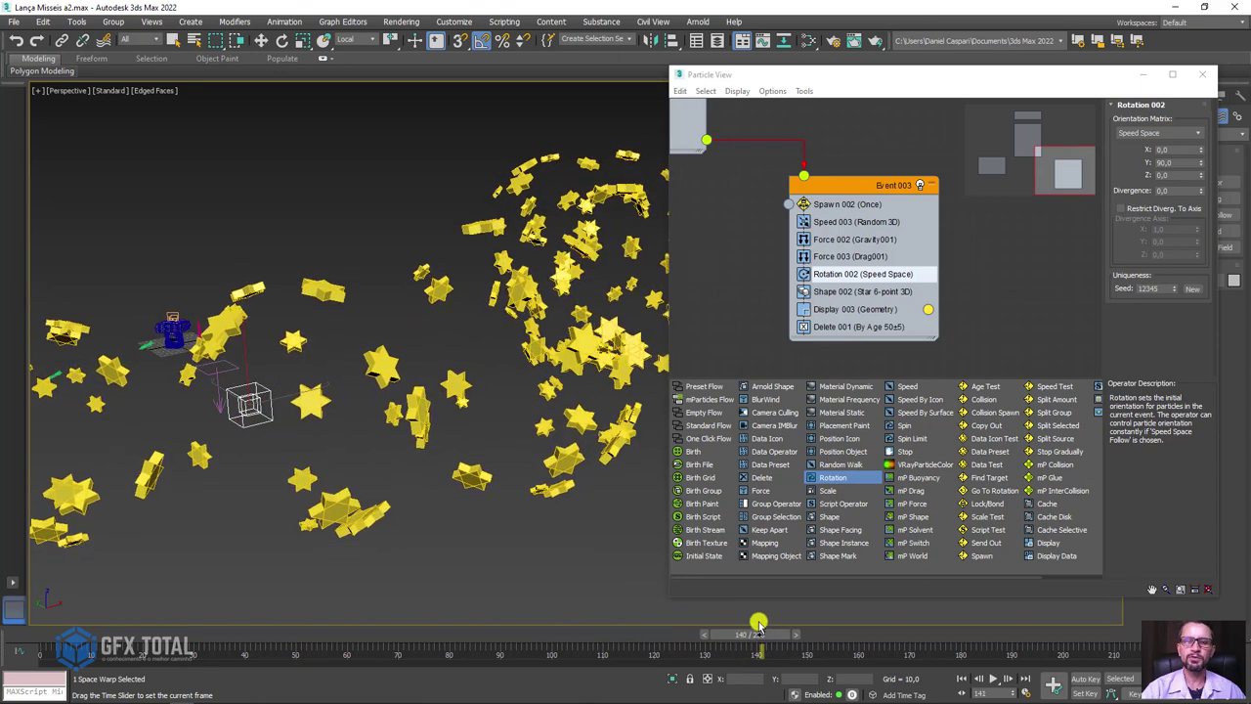
Step: Set Spawn 002 to 50 offspring with 30% variation and preview around frame 133
key(w)
click(838, 204)
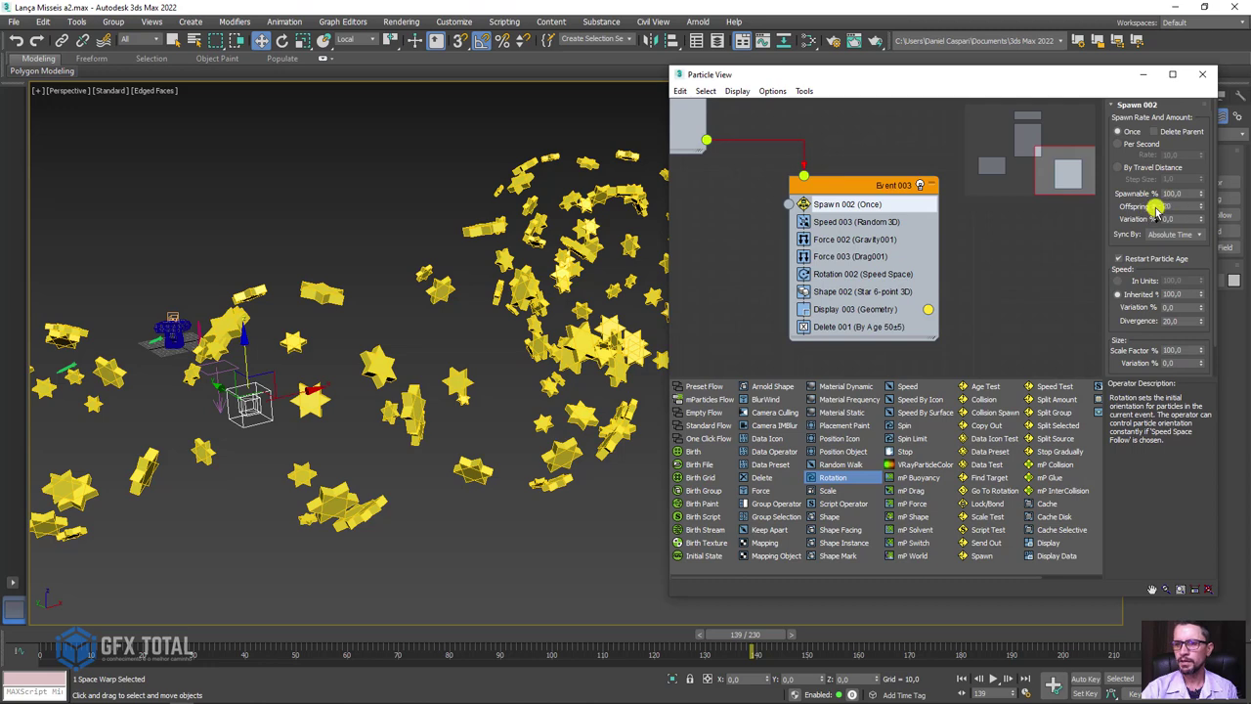
text(50)
key(Return)
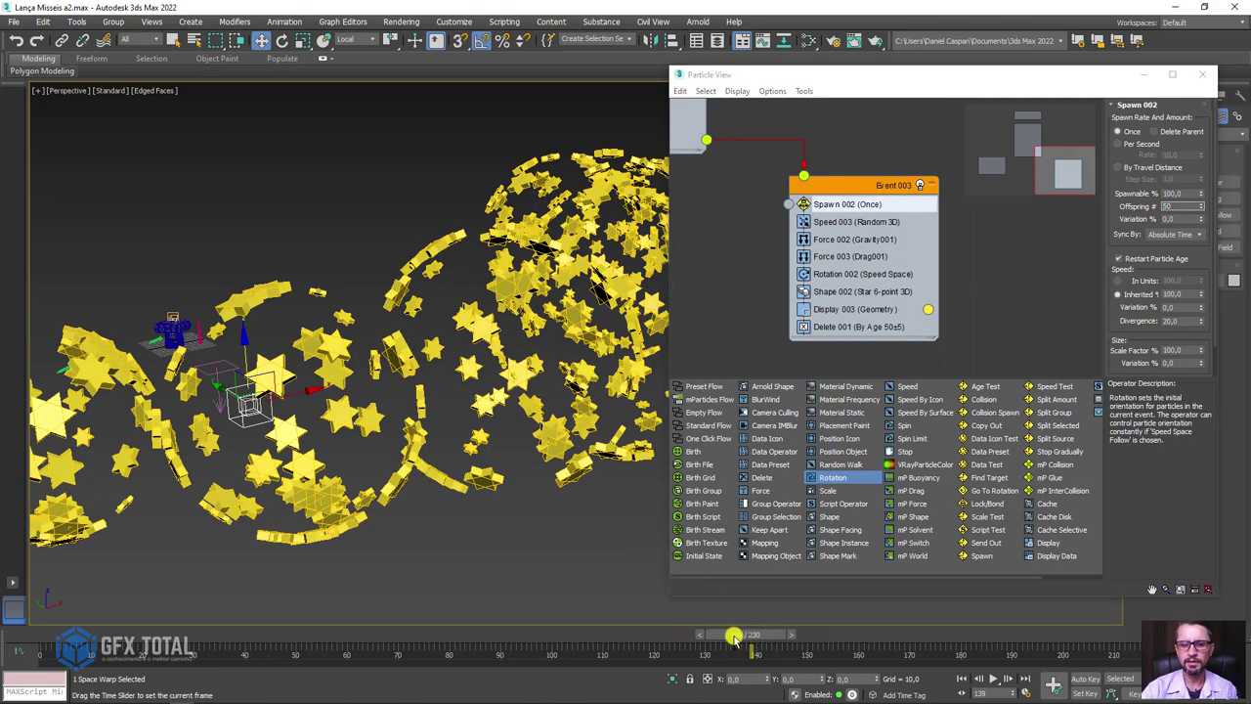
drag(779, 634, 695, 634)
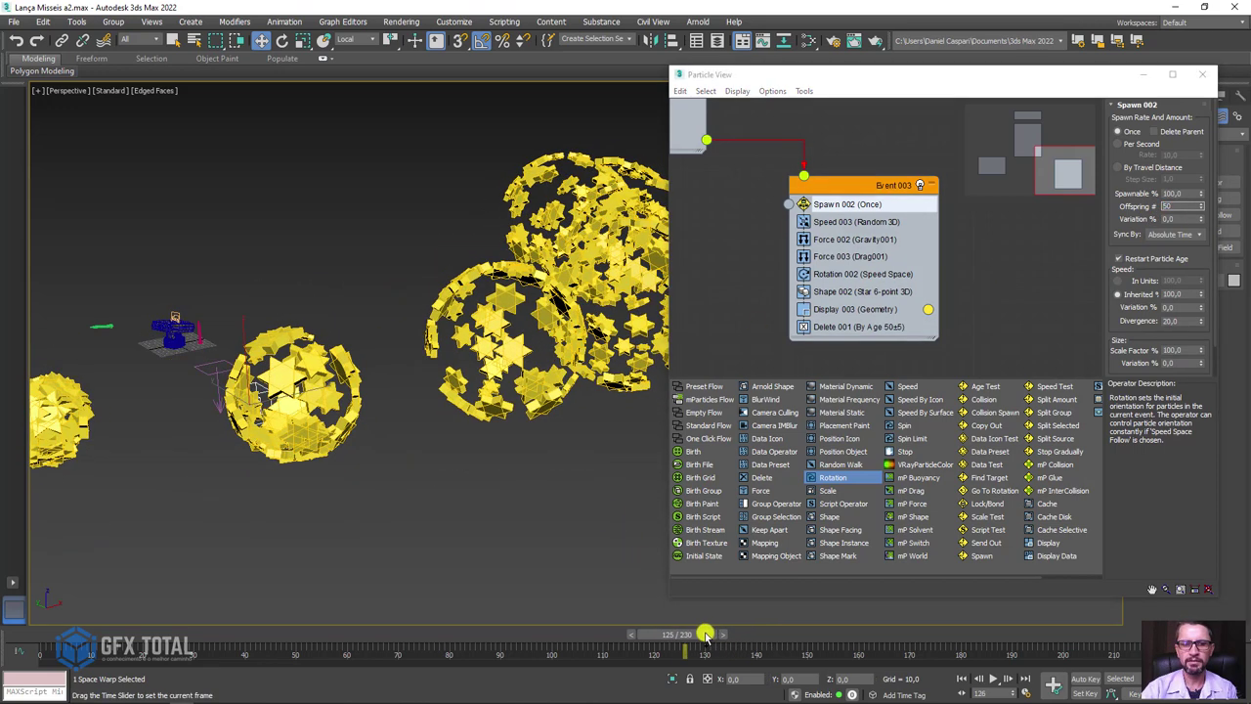
double_click(1161, 220)
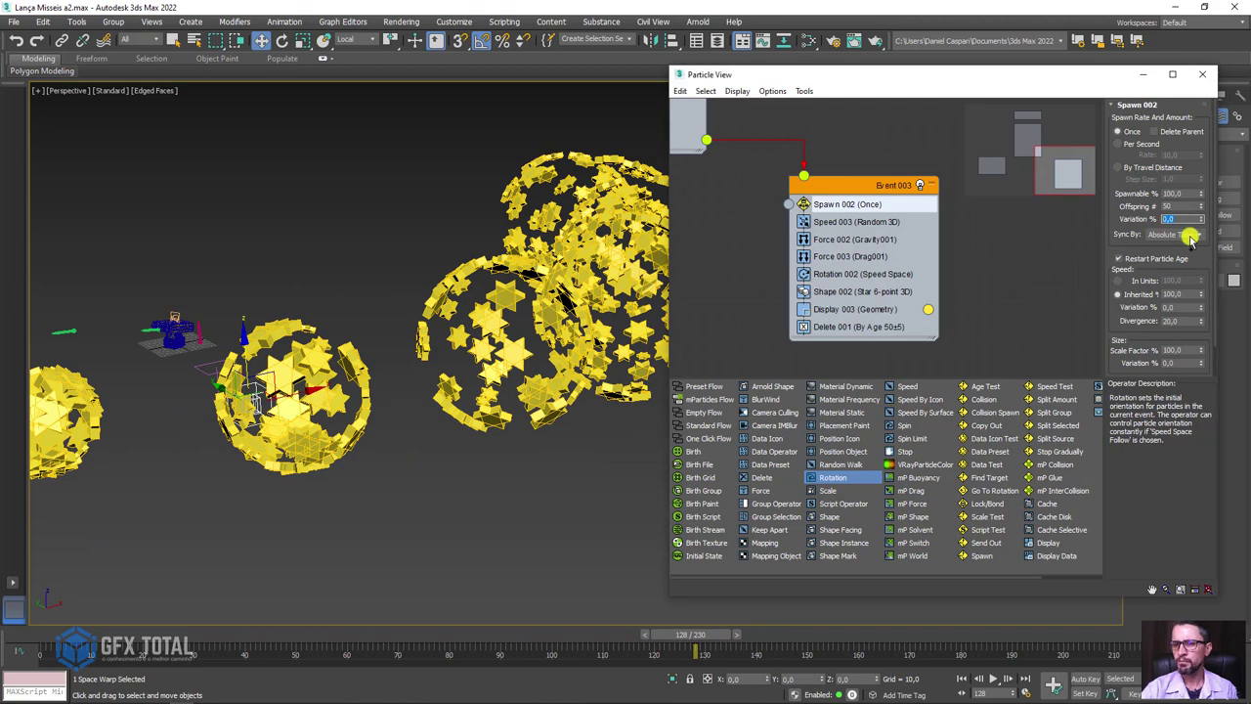
text(30)
key(Return)
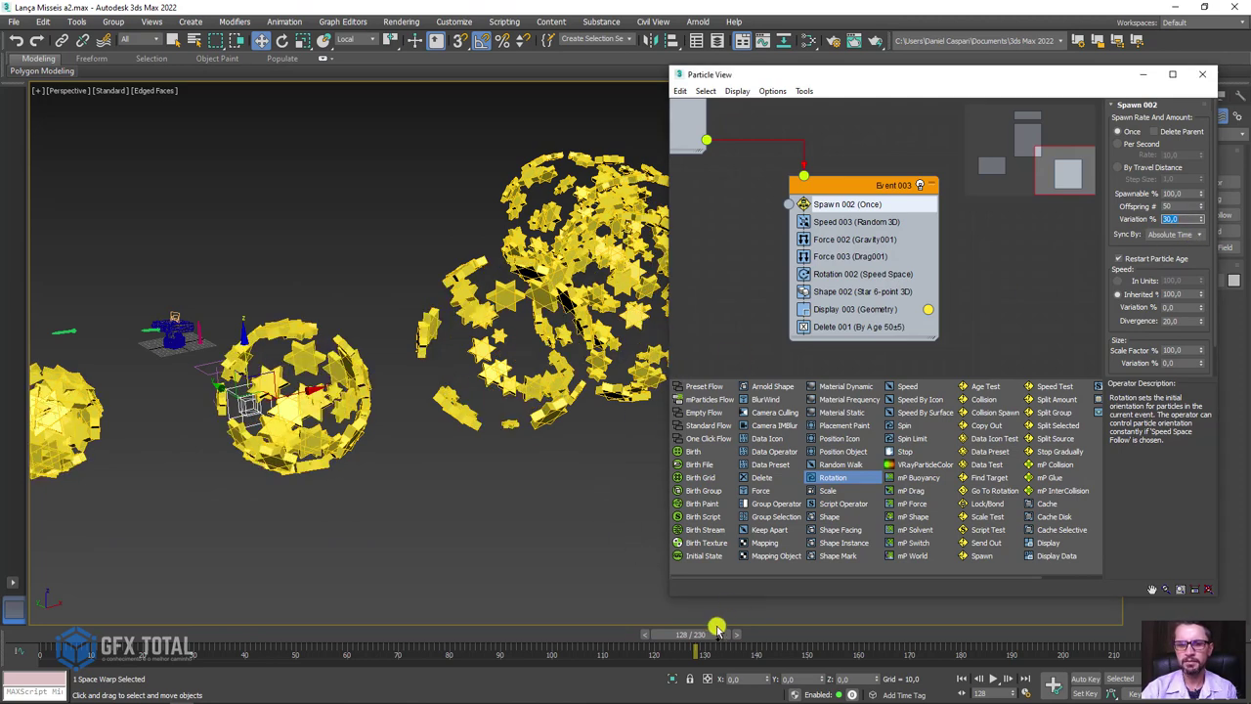
drag(716, 633, 754, 636)
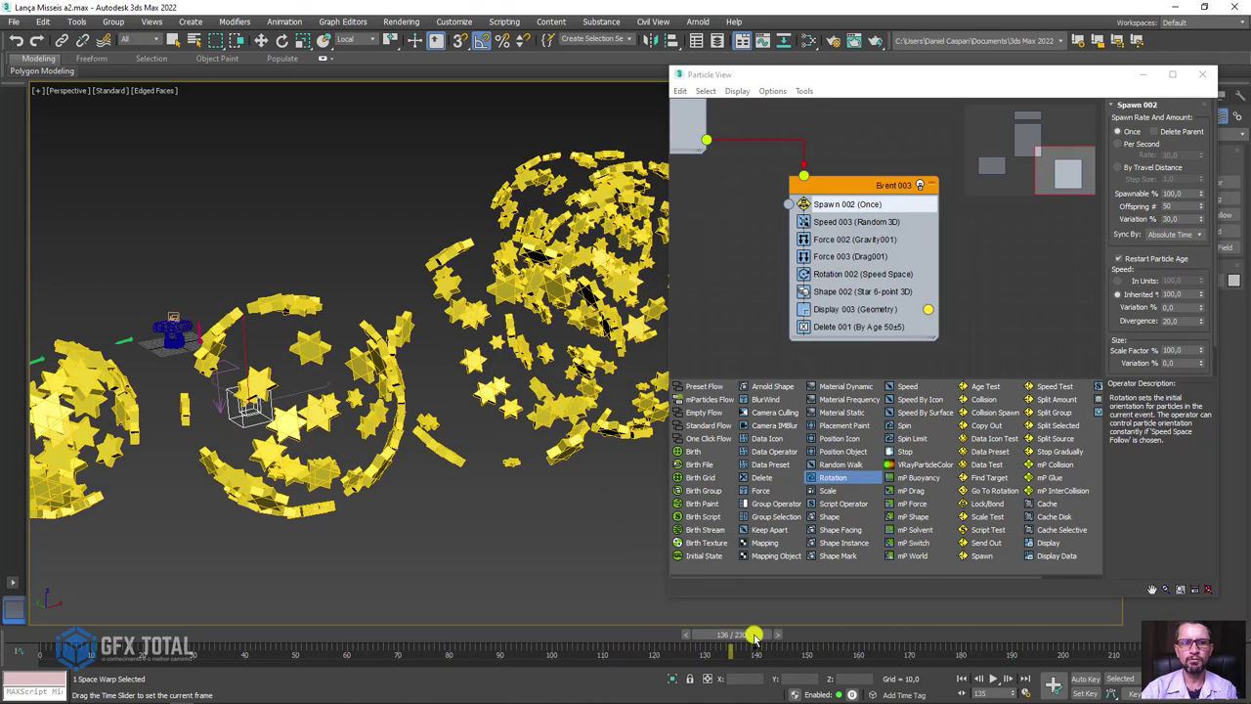
drag(755, 635, 721, 635)
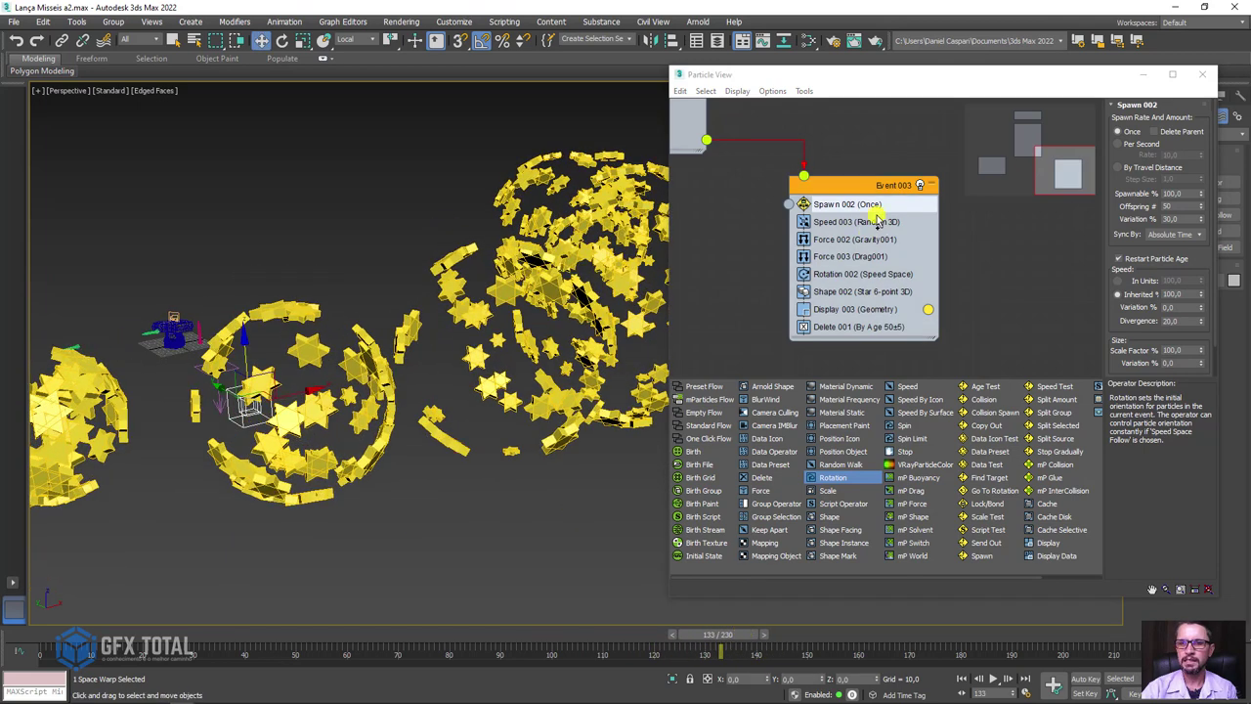
Step: Give Speed 003 a variation of 30 and preview the looser bursts
click(849, 222)
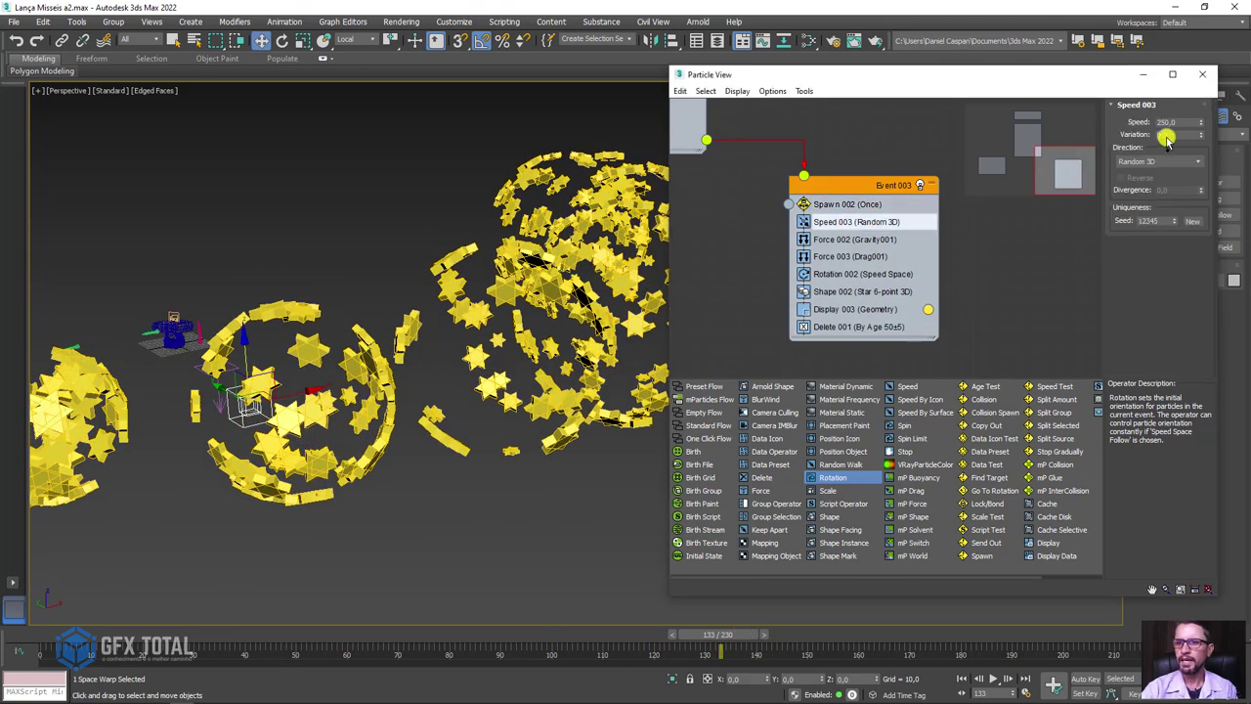
key(Return)
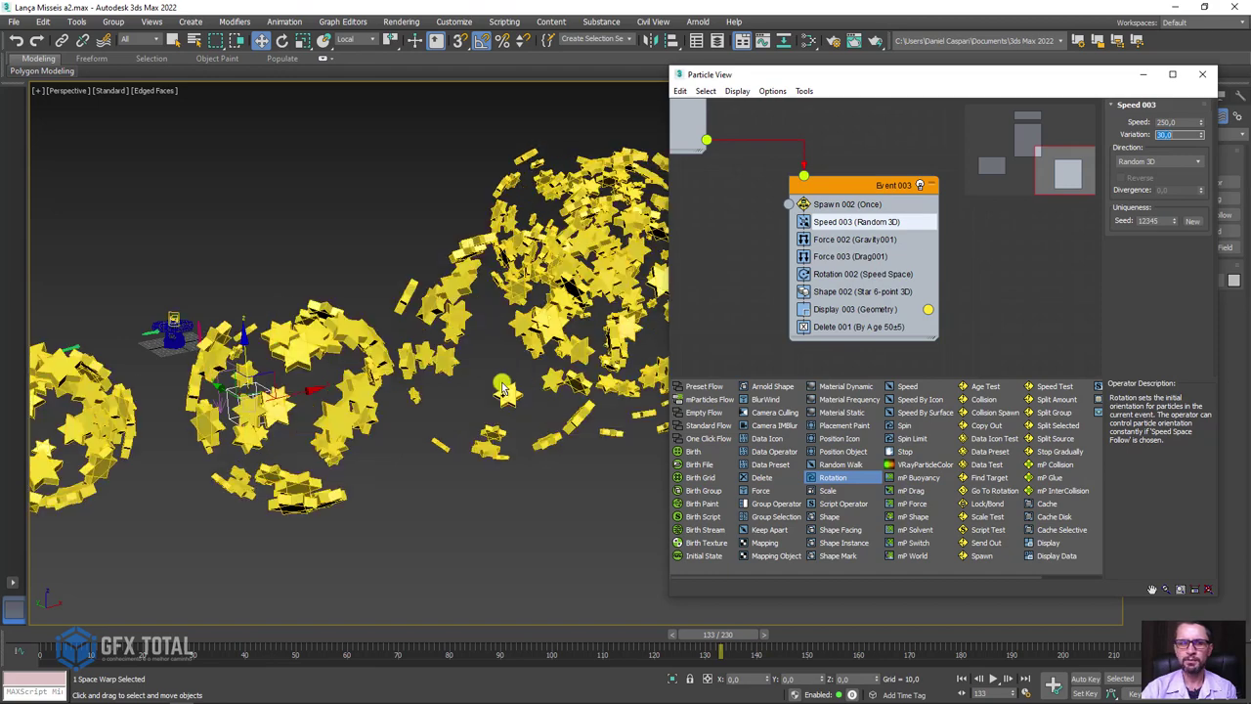
mouse_move(698, 631)
mouse_down()
mouse_move(704, 615)
mouse_move(749, 611)
mouse_move(648, 615)
mouse_move(679, 614)
mouse_up()
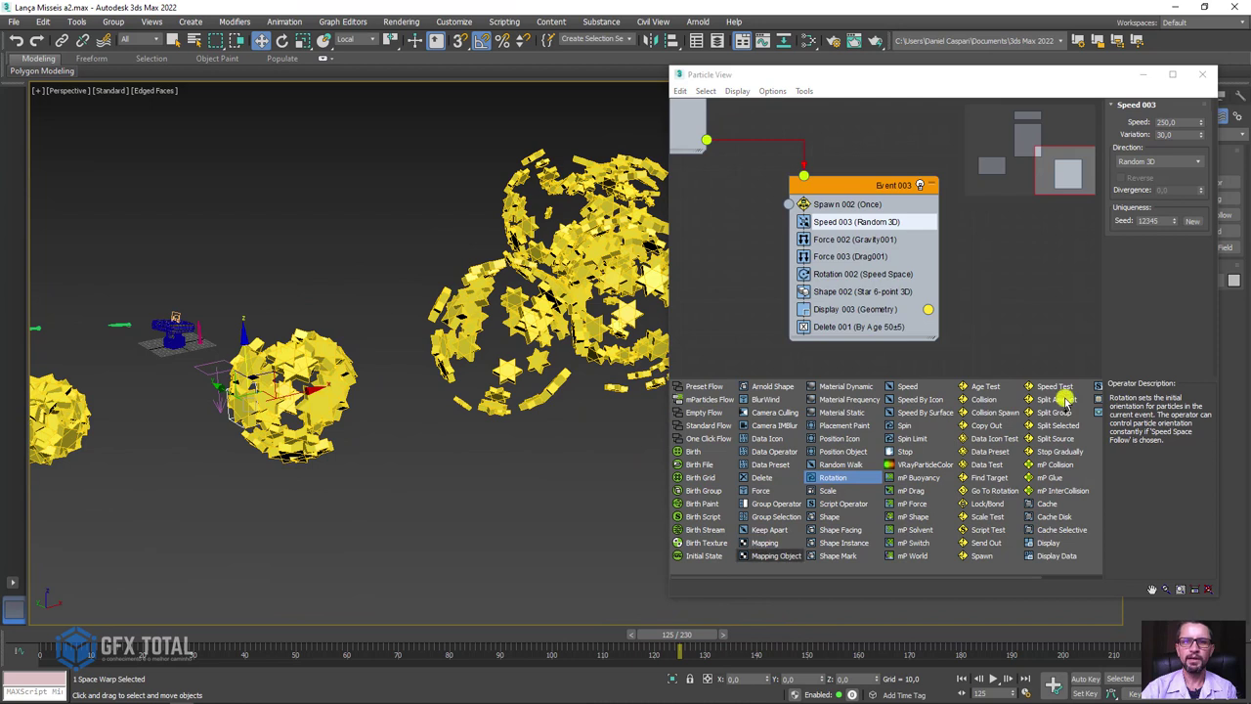
Step: Switch the Shape 002 debris back to Sphere 20-sides
click(844, 311)
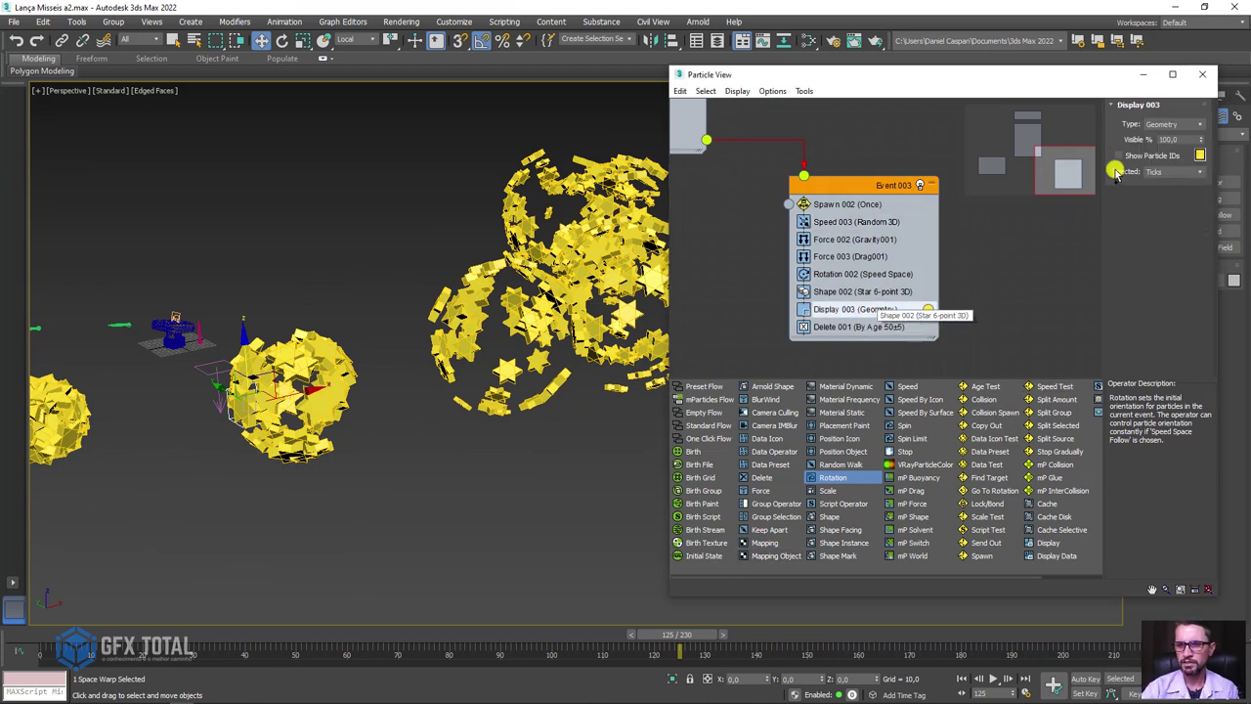
click(870, 292)
click(1169, 138)
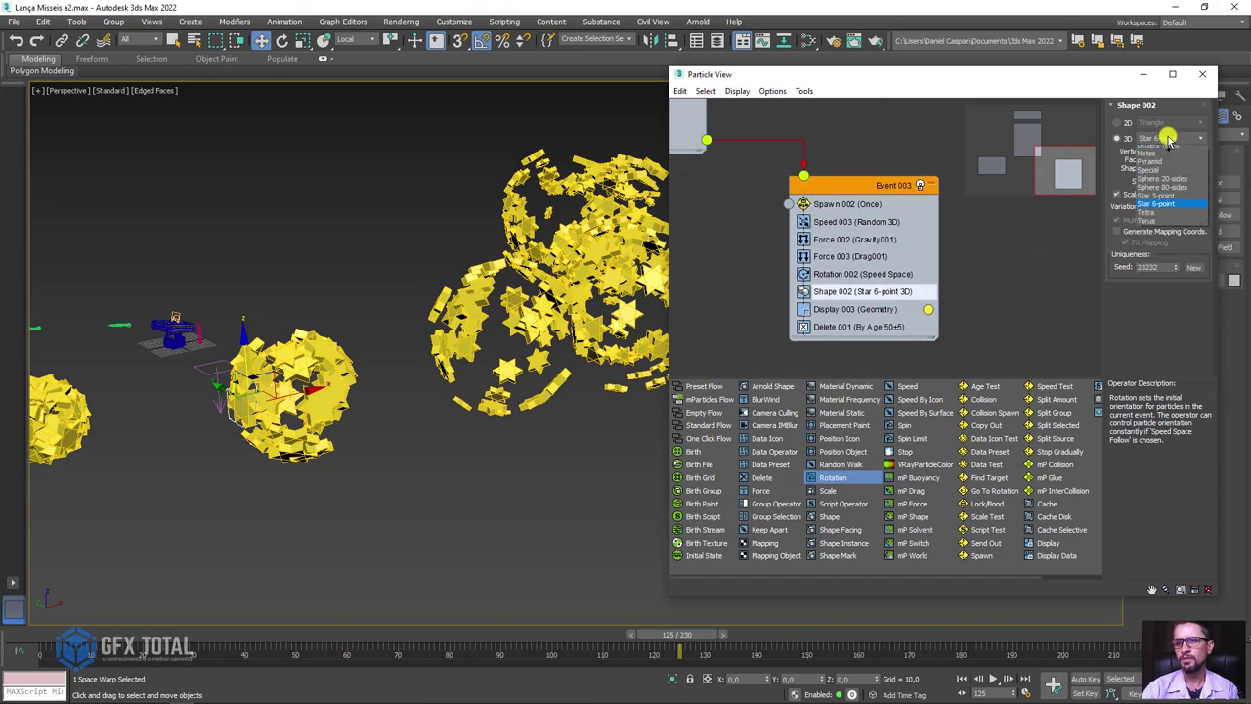
click(1169, 269)
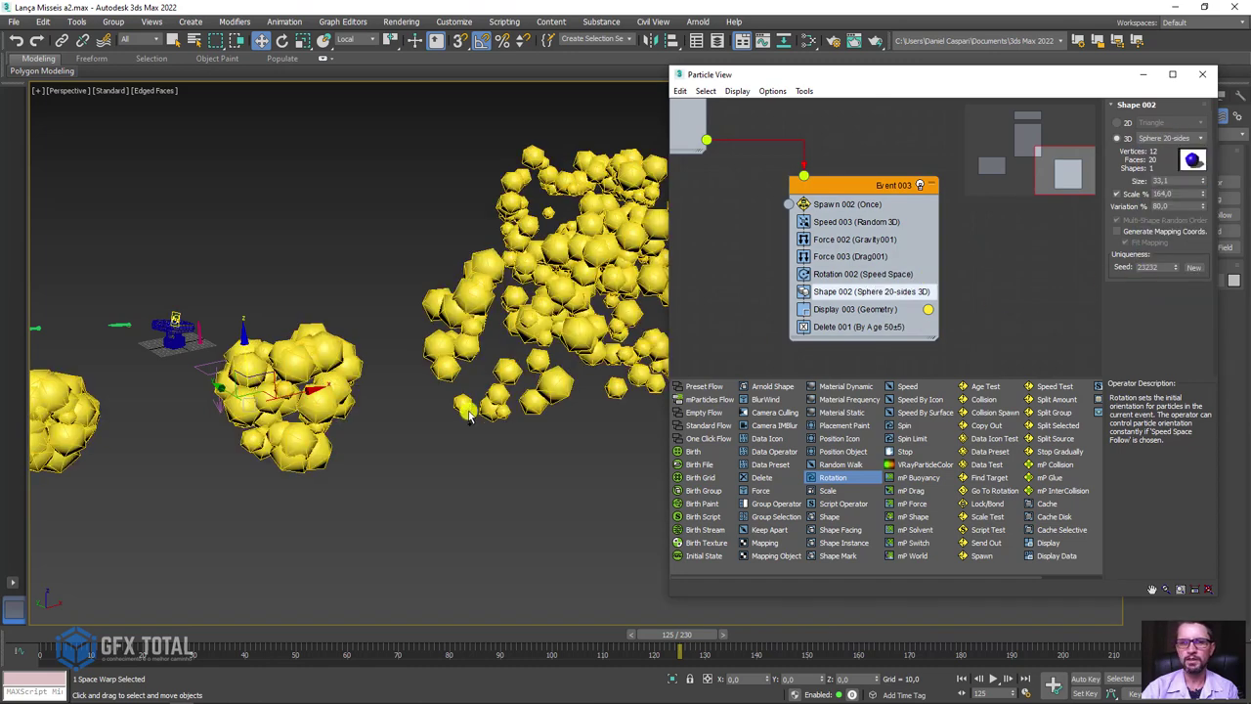
Step: Rewind to frame 101 and pan Particle View to show Event 002
mouse_move(469, 416)
alt+middle_down()
mouse_move(412, 467)
mouse_move(422, 496)
mouse_move(489, 547)
alt+middle_up()
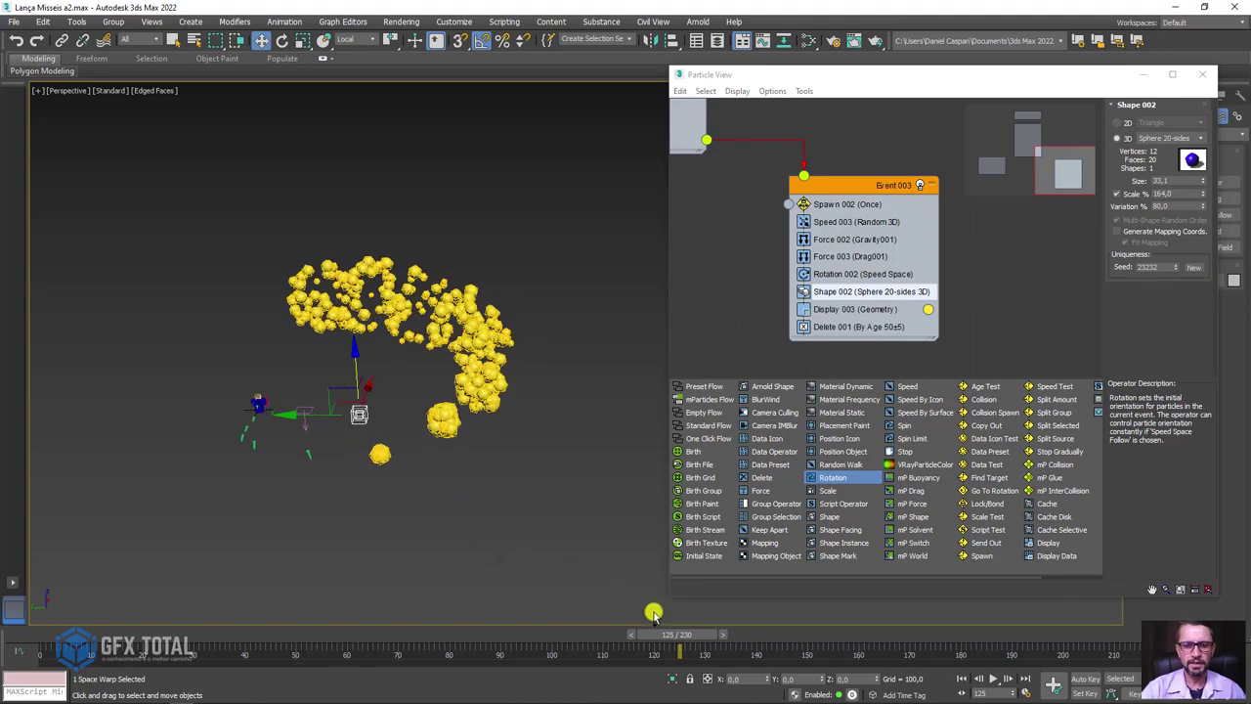
drag(664, 640, 555, 635)
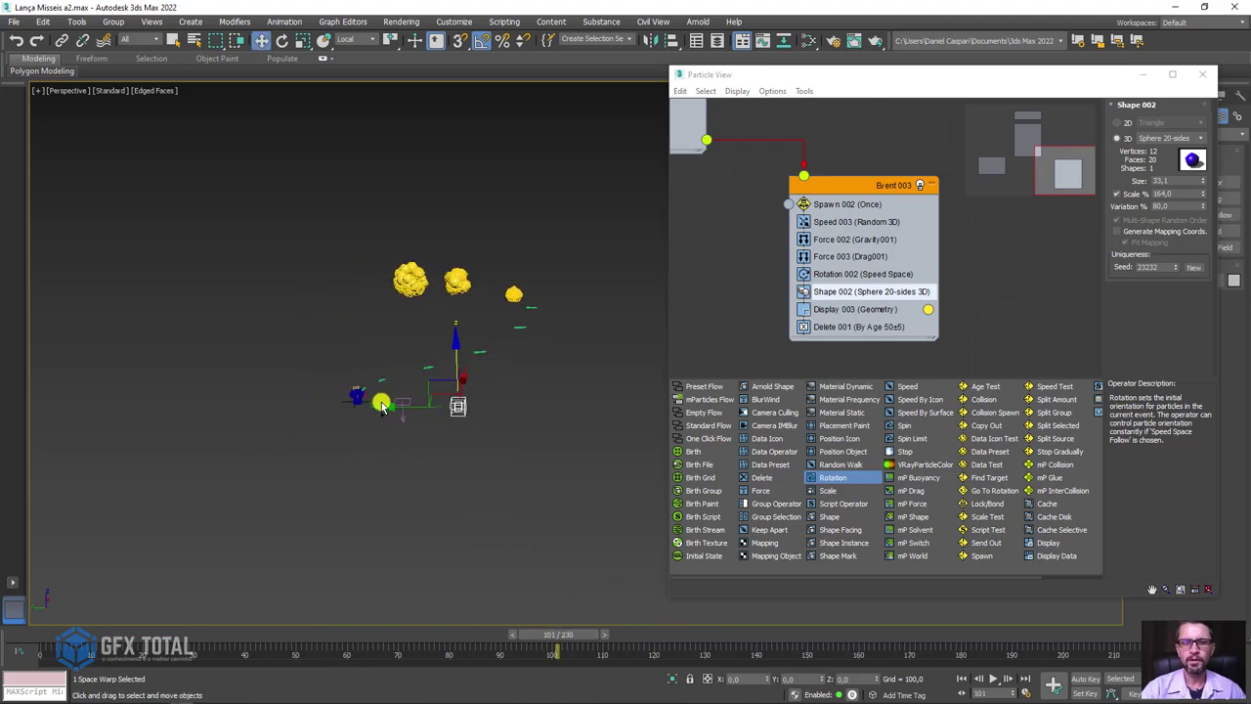
mouse_move(742, 254)
middle_down()
mouse_move(891, 154)
mouse_move(838, 228)
mouse_move(874, 223)
middle_up()
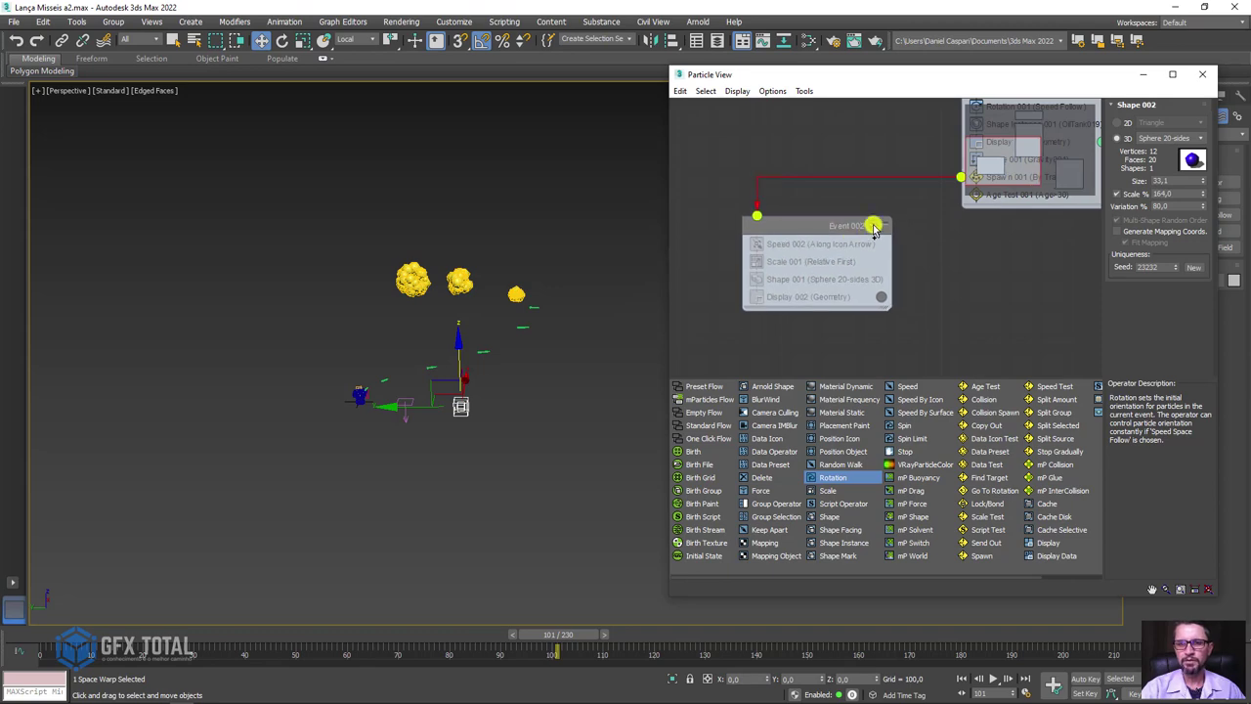
Step: Re-enable Event 002 and scrub the timeline to watch the pink sphere trails grow behind each missile
click(873, 225)
scroll(440, 391, up, 5)
scroll(439, 396, down, 2)
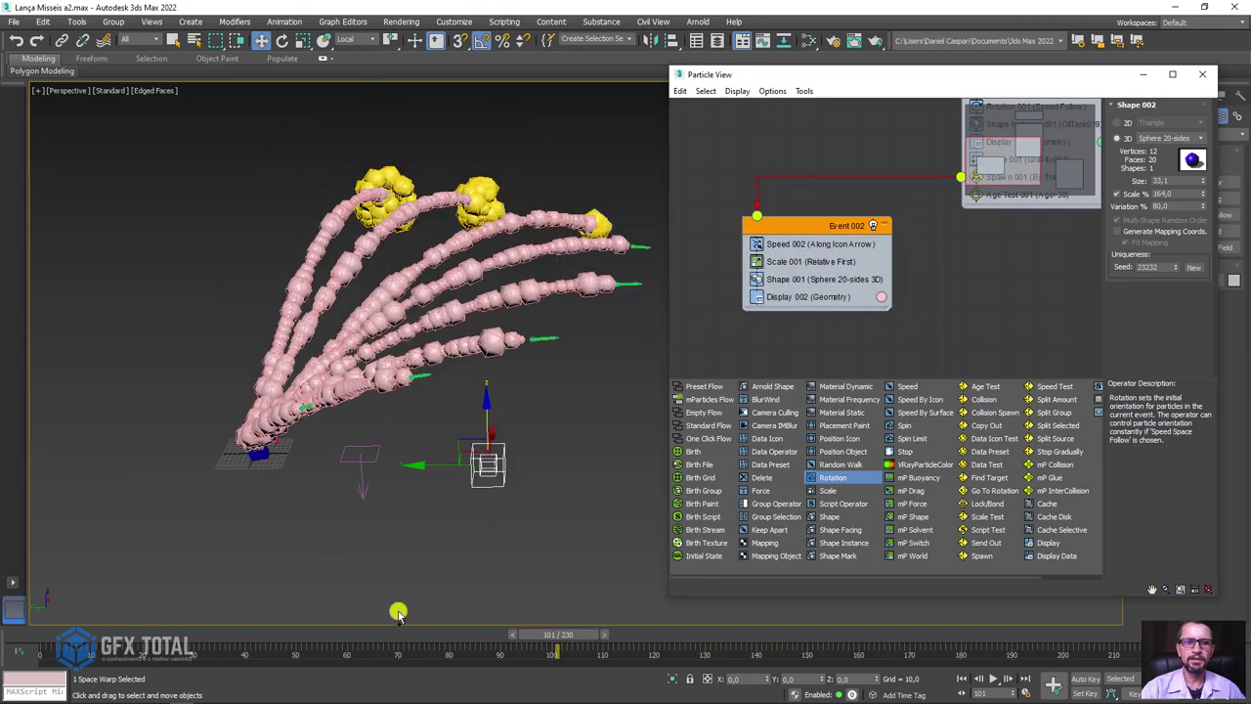
mouse_move(562, 632)
mouse_down()
mouse_move(410, 632)
mouse_move(651, 625)
mouse_move(480, 637)
mouse_move(526, 629)
mouse_up()
key(w)
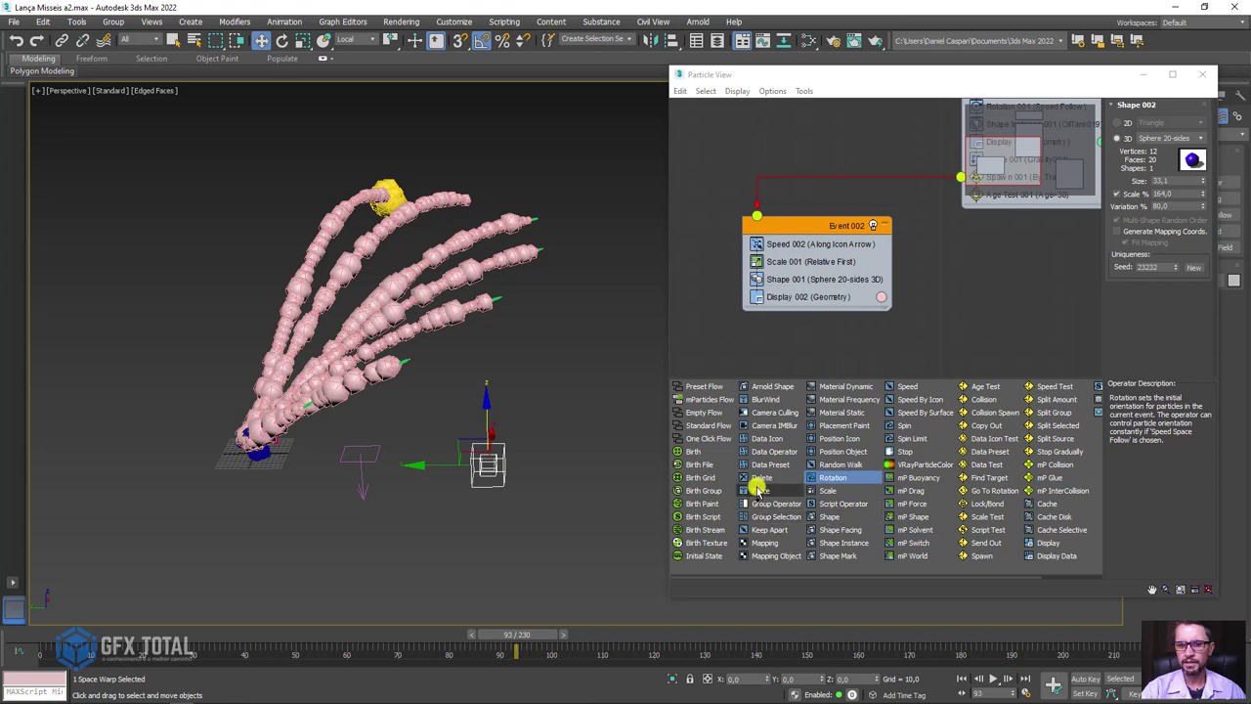
Step: Add a Delete operator to Event 002 that removes particles By Particle Age with Life Span 10
mouse_move(752, 479)
mouse_down()
mouse_move(799, 309)
mouse_move(802, 318)
mouse_up()
click(799, 315)
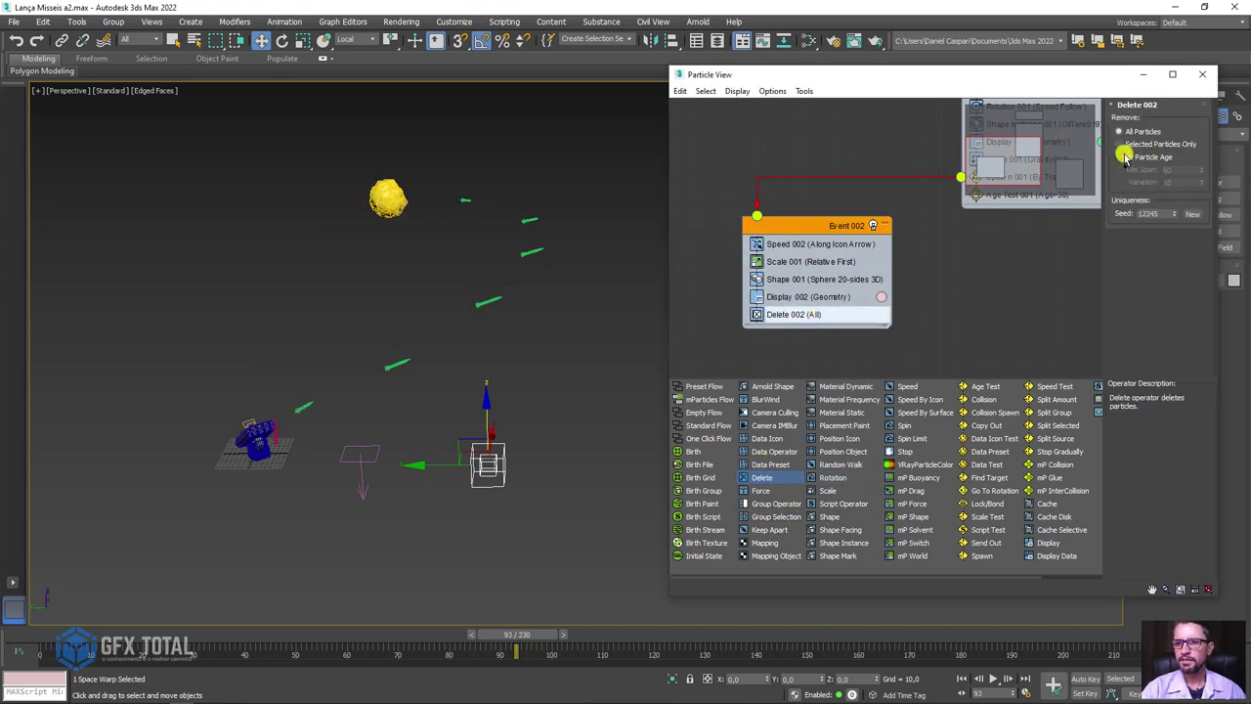
click(1121, 157)
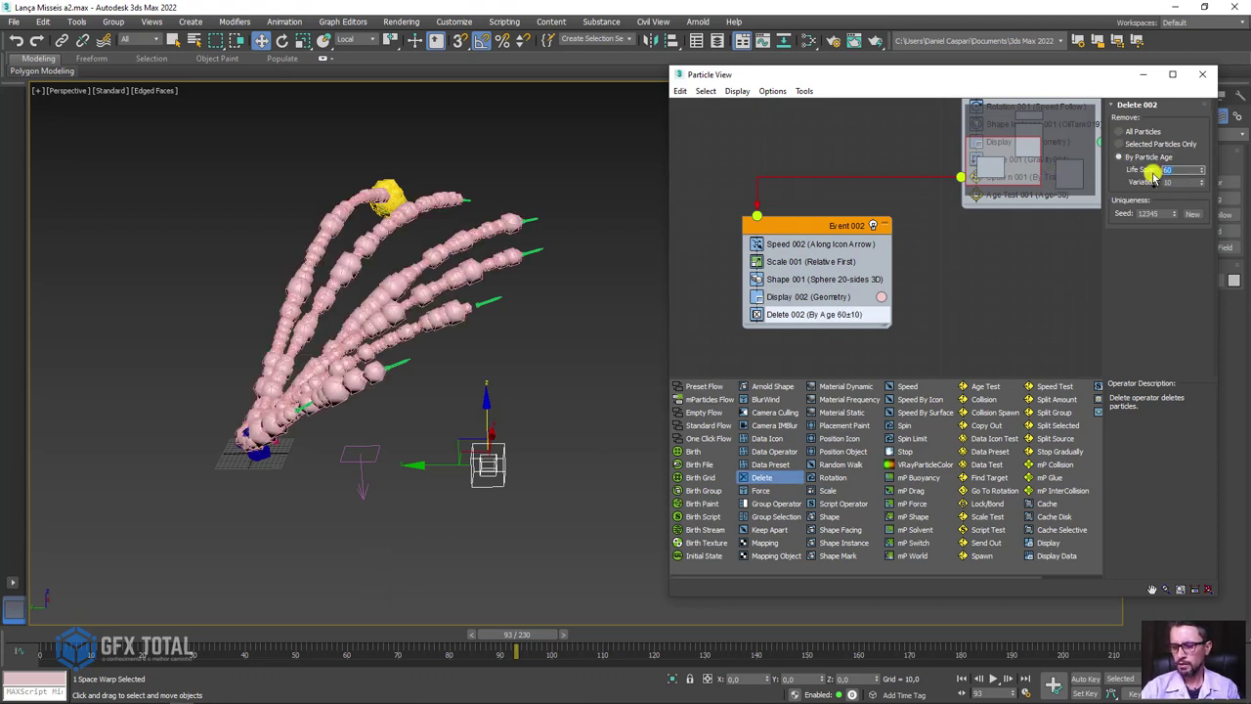
text(15)
key(Return)
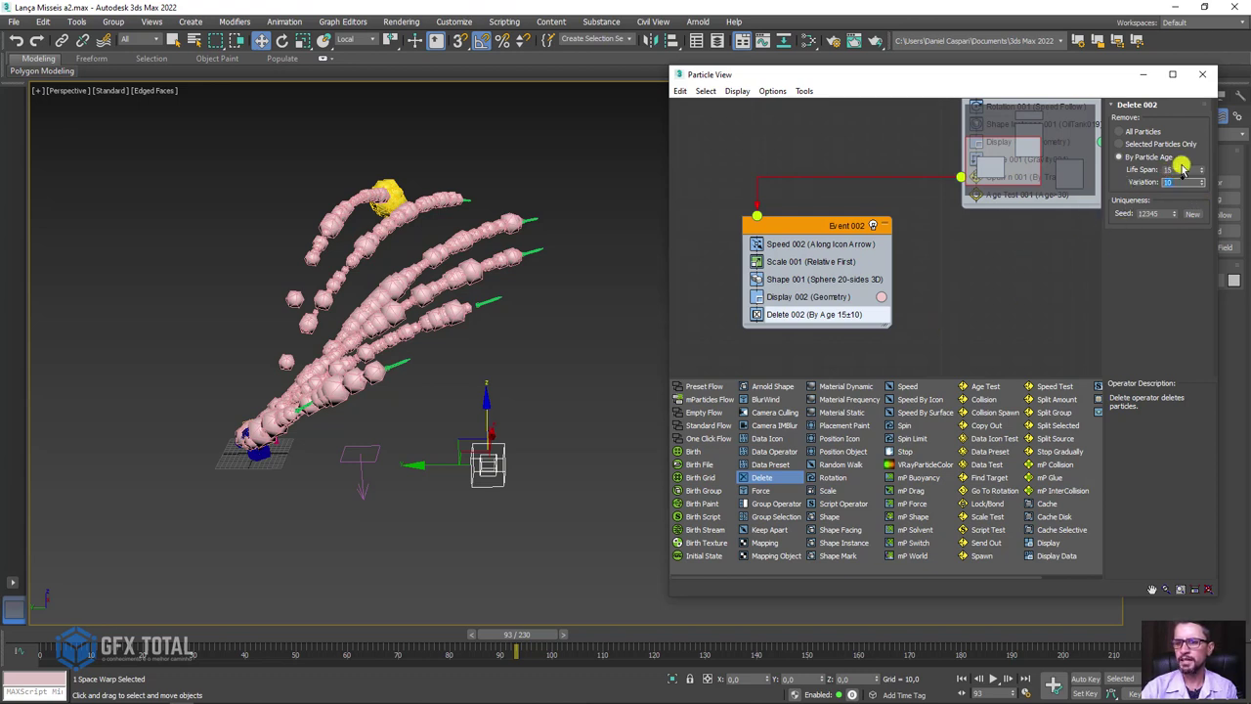
text(10)
key(Return)
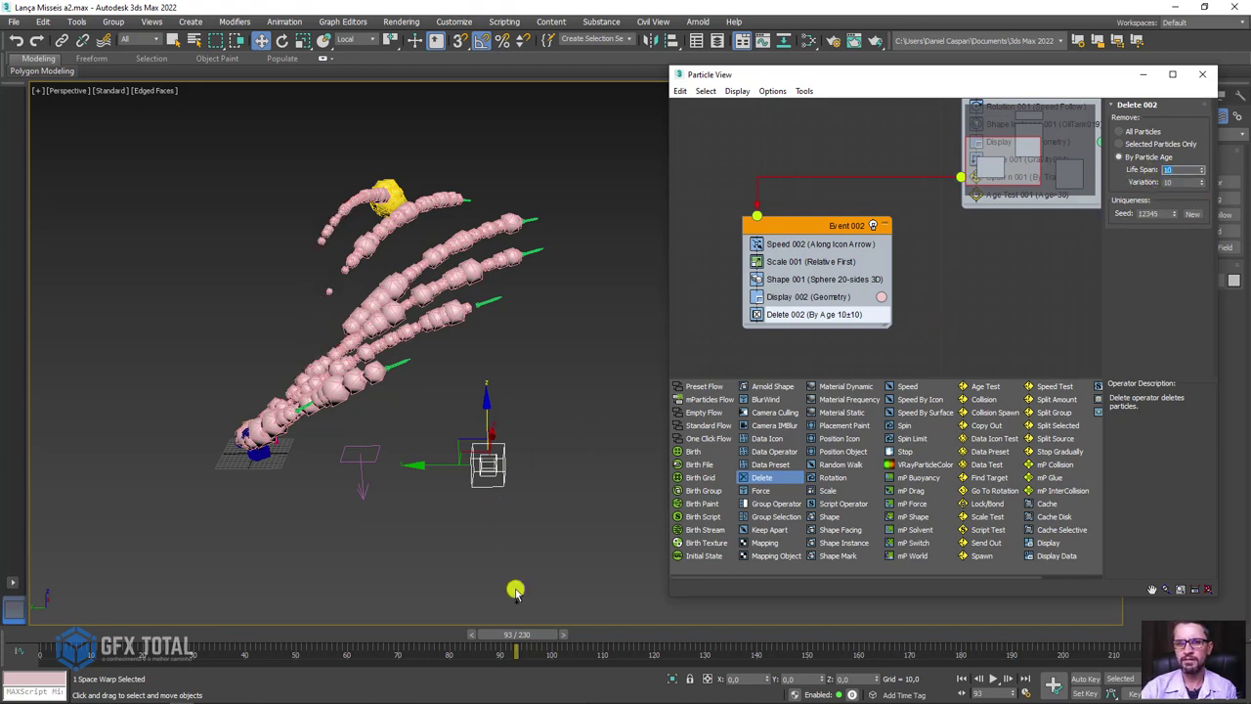
Step: Scrub the timeline and orbit closer to inspect the shortened, thinner smoke trails
mouse_move(533, 640)
mouse_down()
mouse_move(464, 640)
mouse_move(498, 612)
mouse_up()
mouse_move(515, 609)
mouse_down()
mouse_move(685, 600)
mouse_move(476, 606)
mouse_up()
key(w)
scroll(260, 427, up, 3)
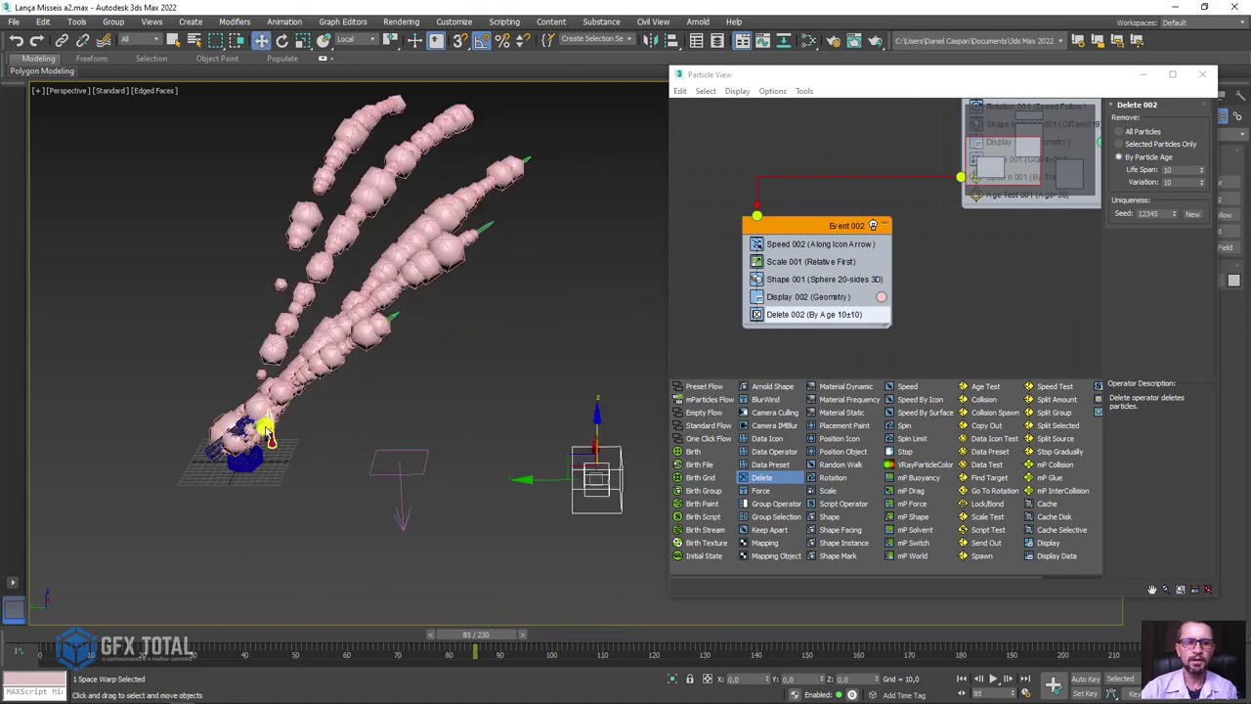
middle_drag(447, 291, 397, 400)
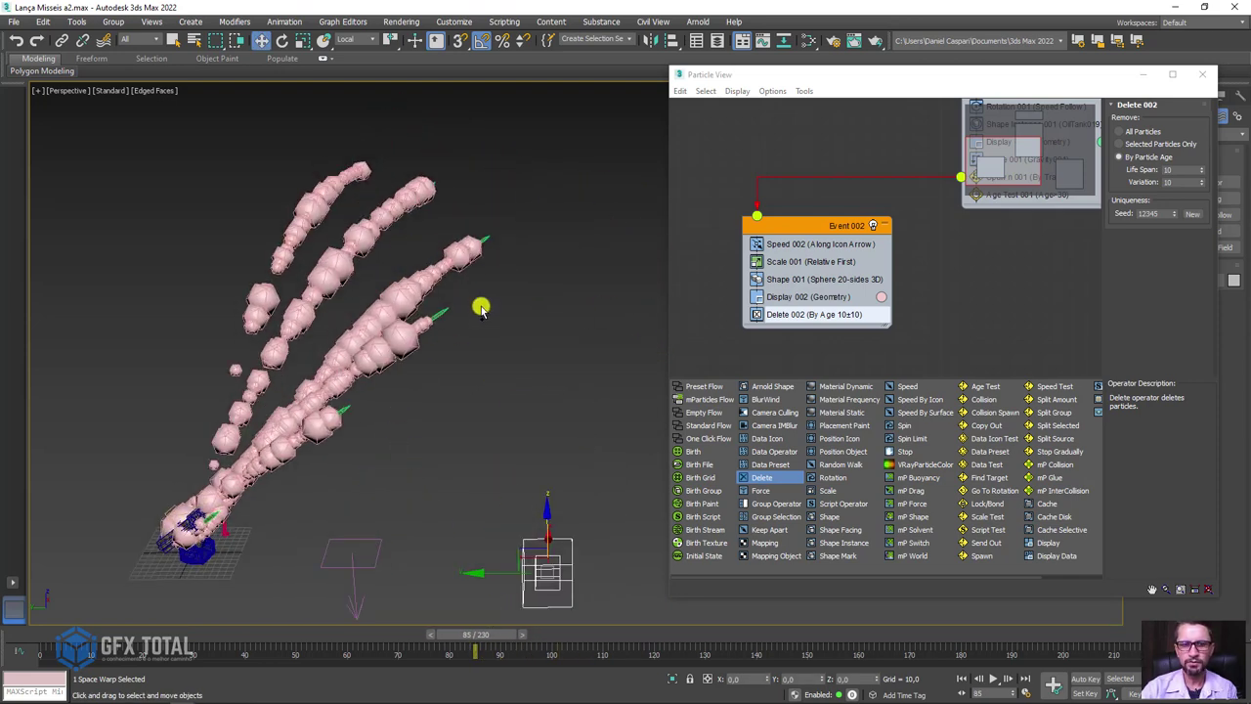
mouse_move(517, 324)
alt+middle_down()
mouse_move(498, 355)
mouse_move(341, 400)
mouse_move(428, 338)
alt+middle_up()
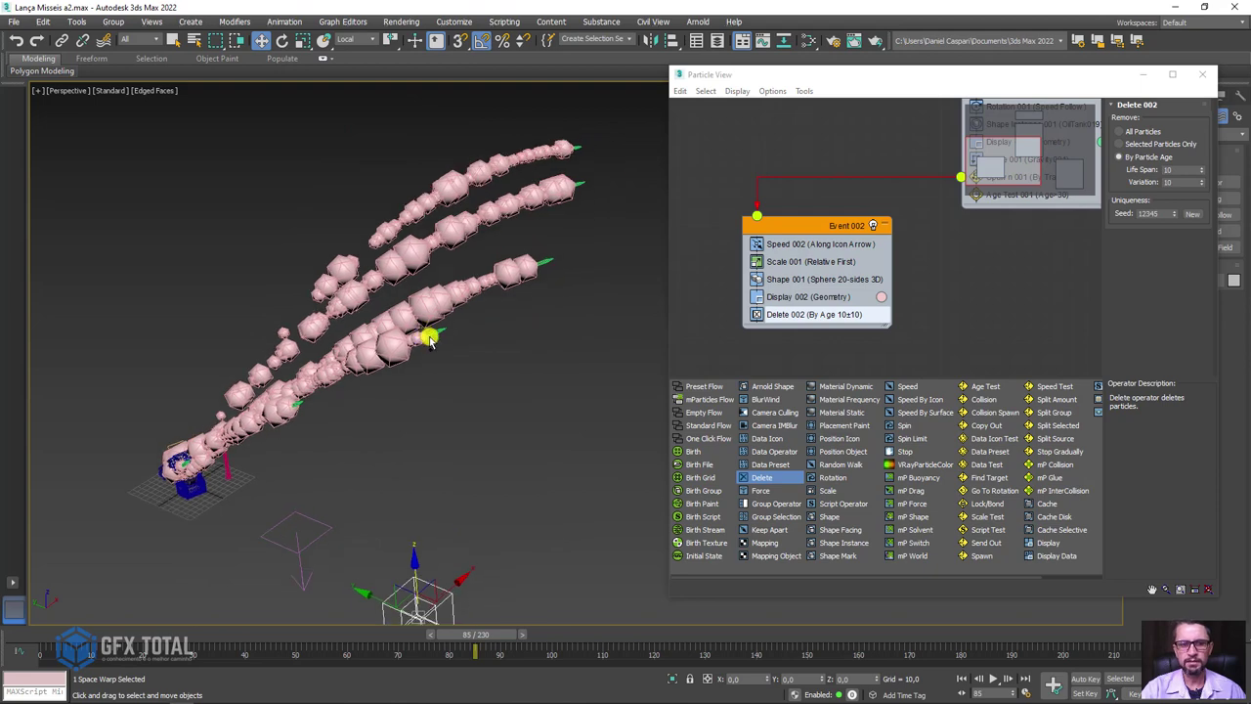
scroll(428, 339, up, 3)
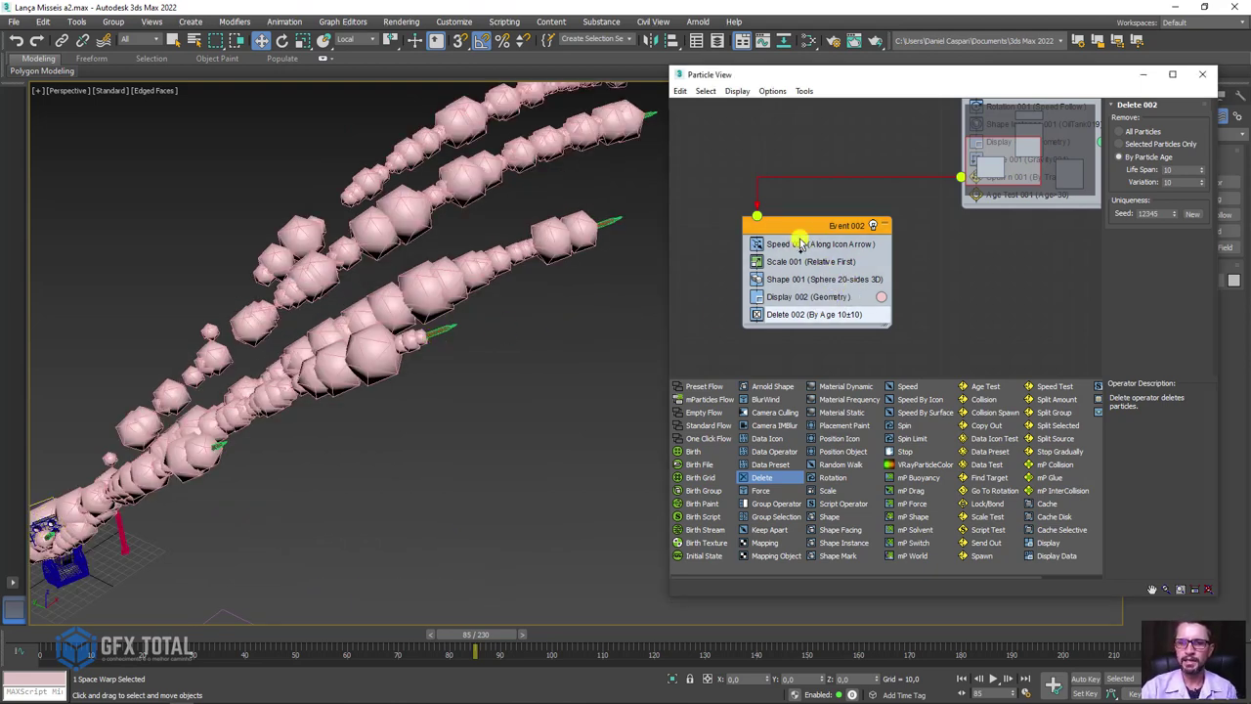
Step: Change Display 002's colour from pink to grey-white by zeroing saturation and lowering value
drag(799, 243, 785, 228)
click(866, 284)
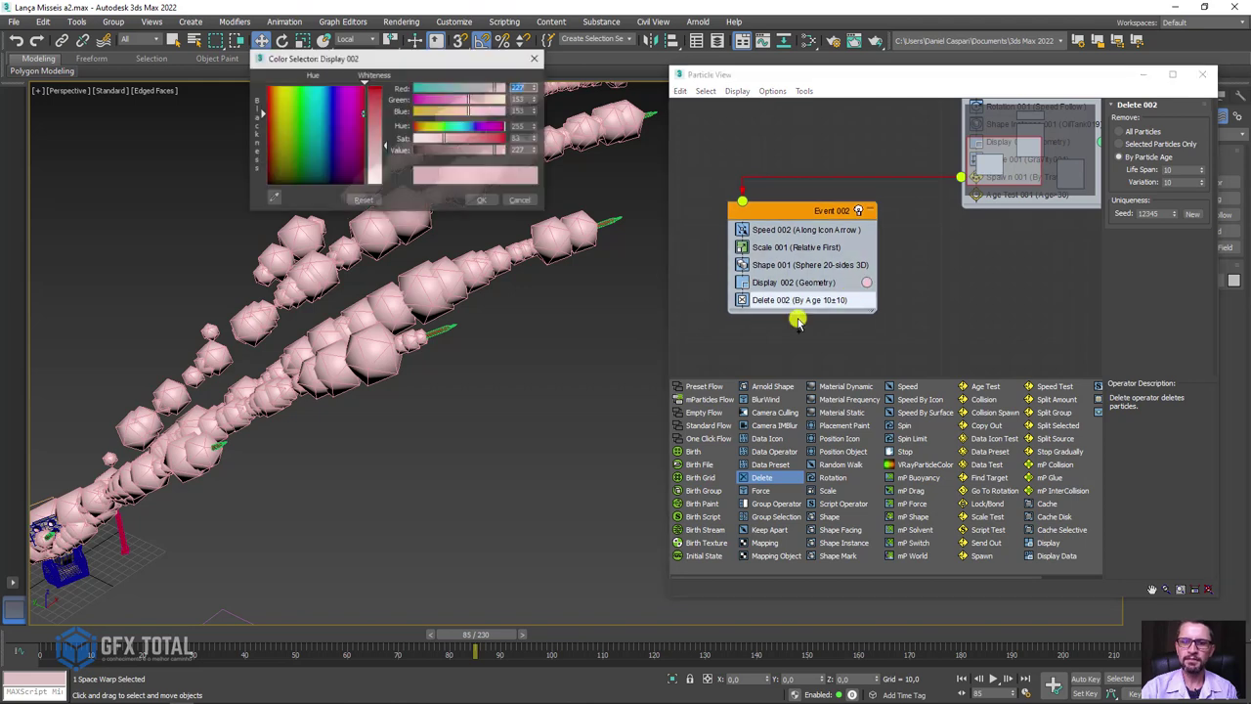
drag(440, 143, 416, 139)
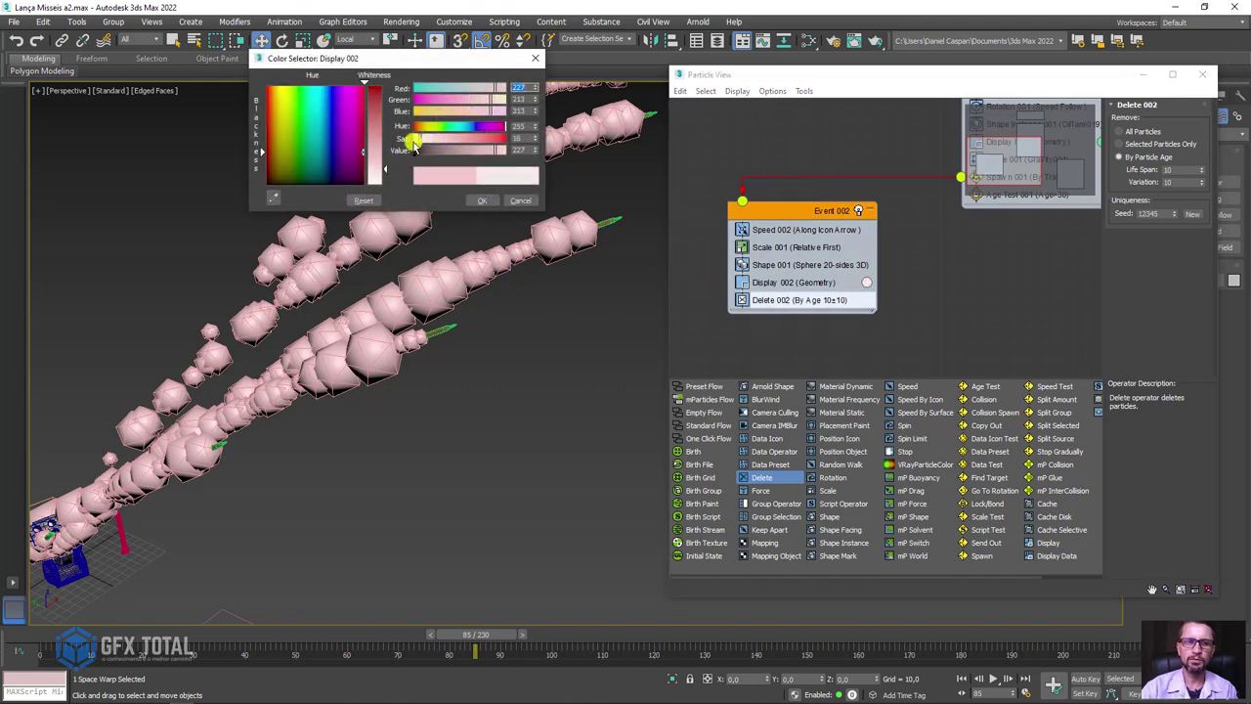
drag(498, 150, 475, 149)
click(482, 201)
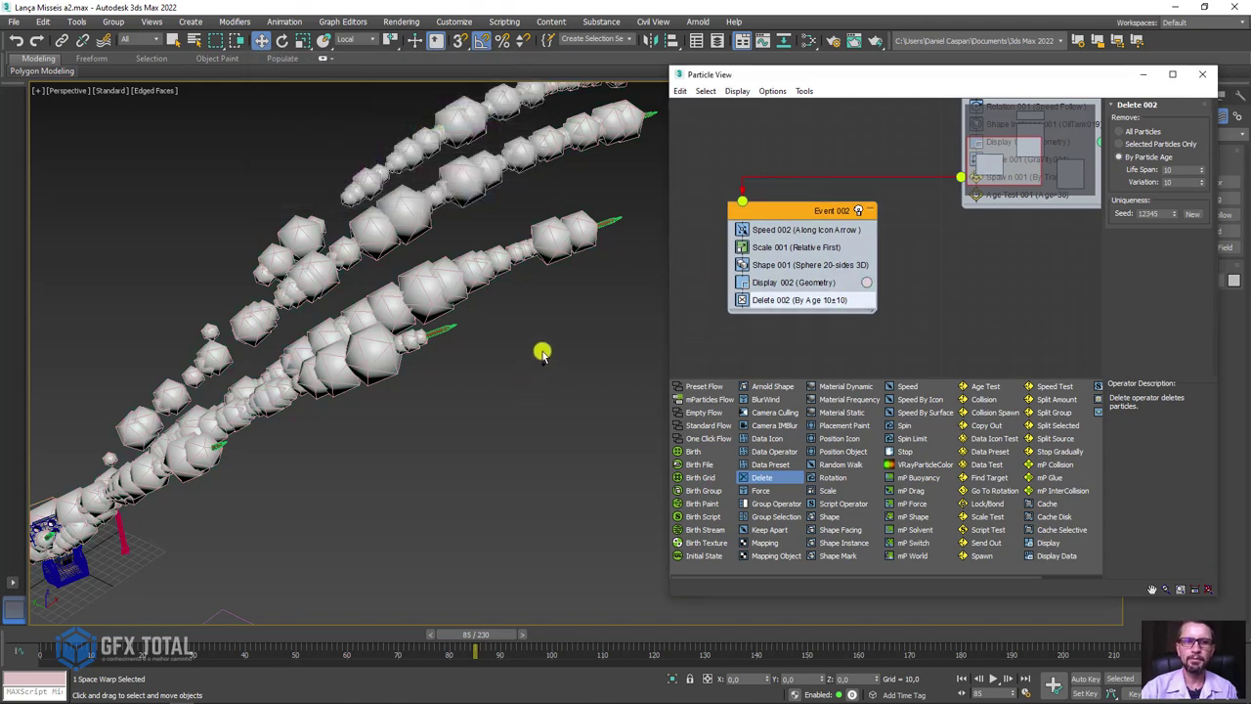
alt+middle_drag(542, 351, 408, 389)
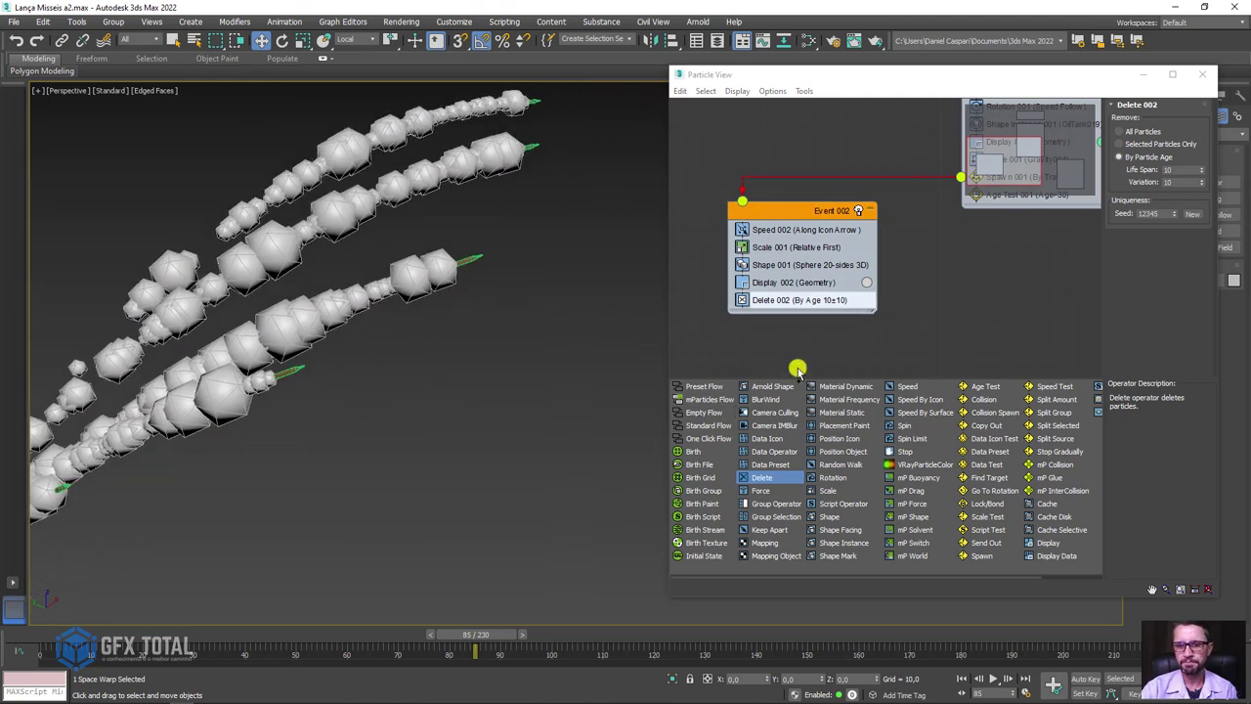
Step: Switch Scale 001's Type from Relative First to Relative Successive
click(783, 251)
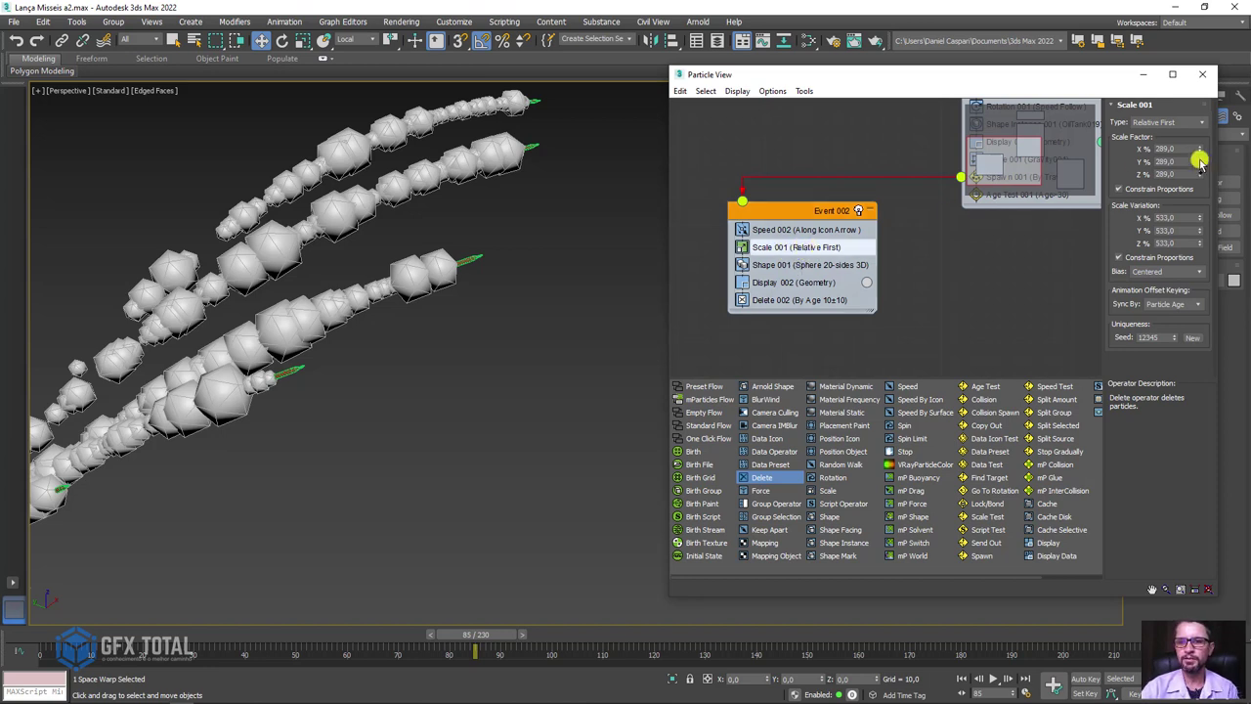
click(1173, 125)
click(1176, 127)
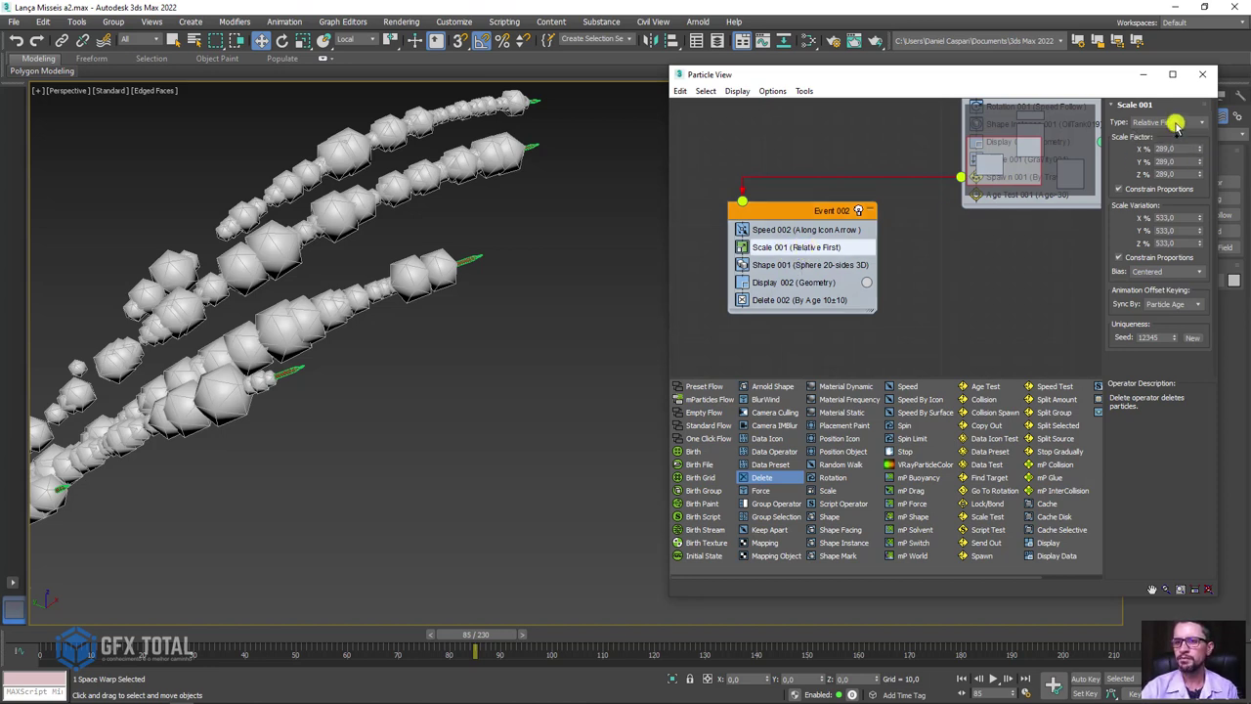
click(1176, 126)
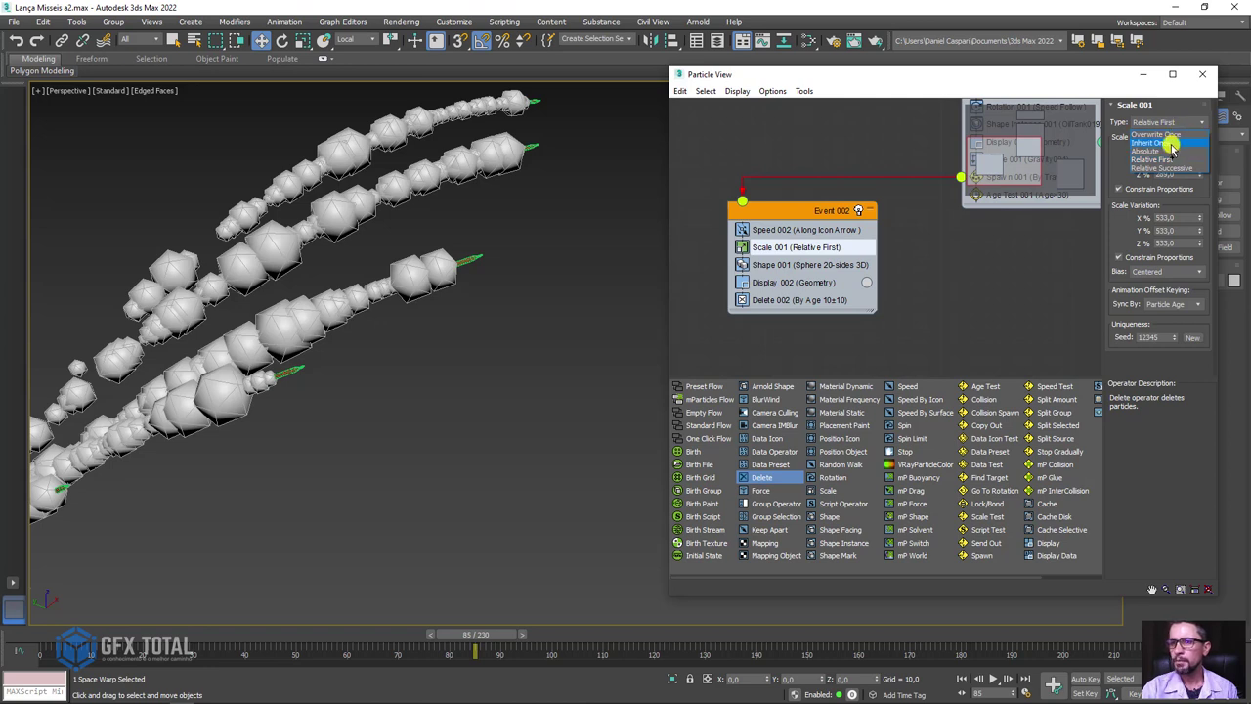
click(1168, 134)
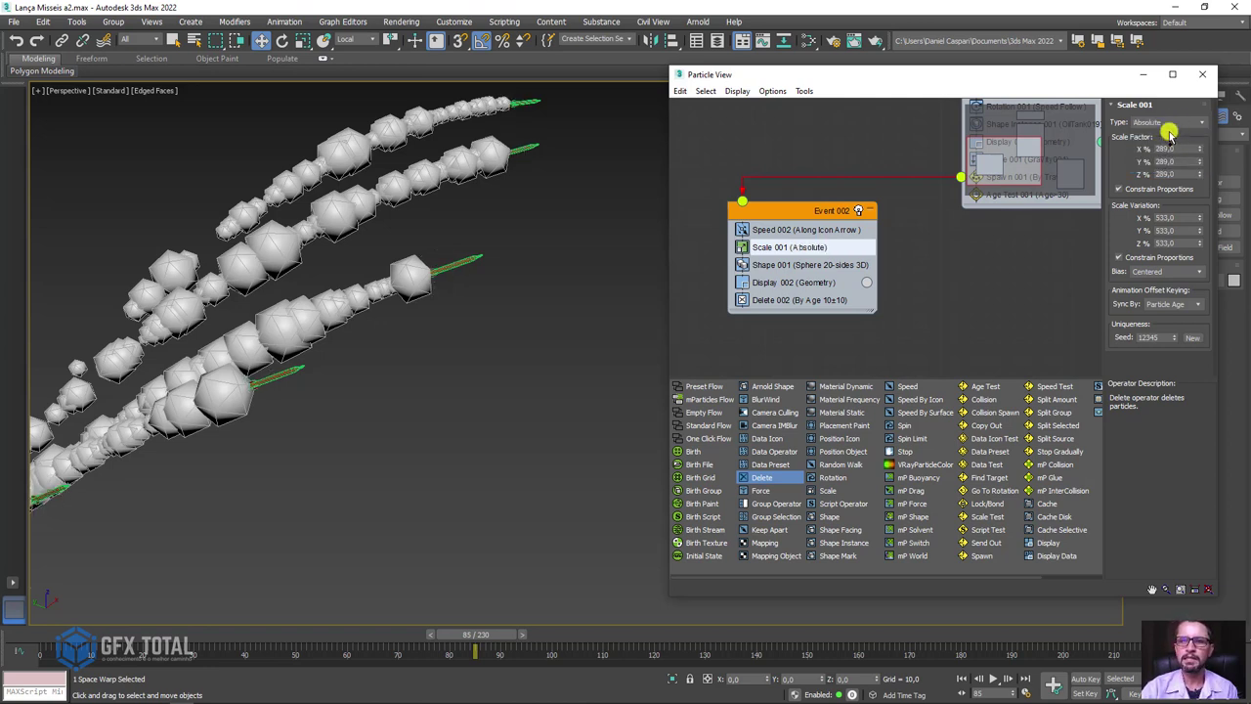
scroll(1170, 129, down, 1)
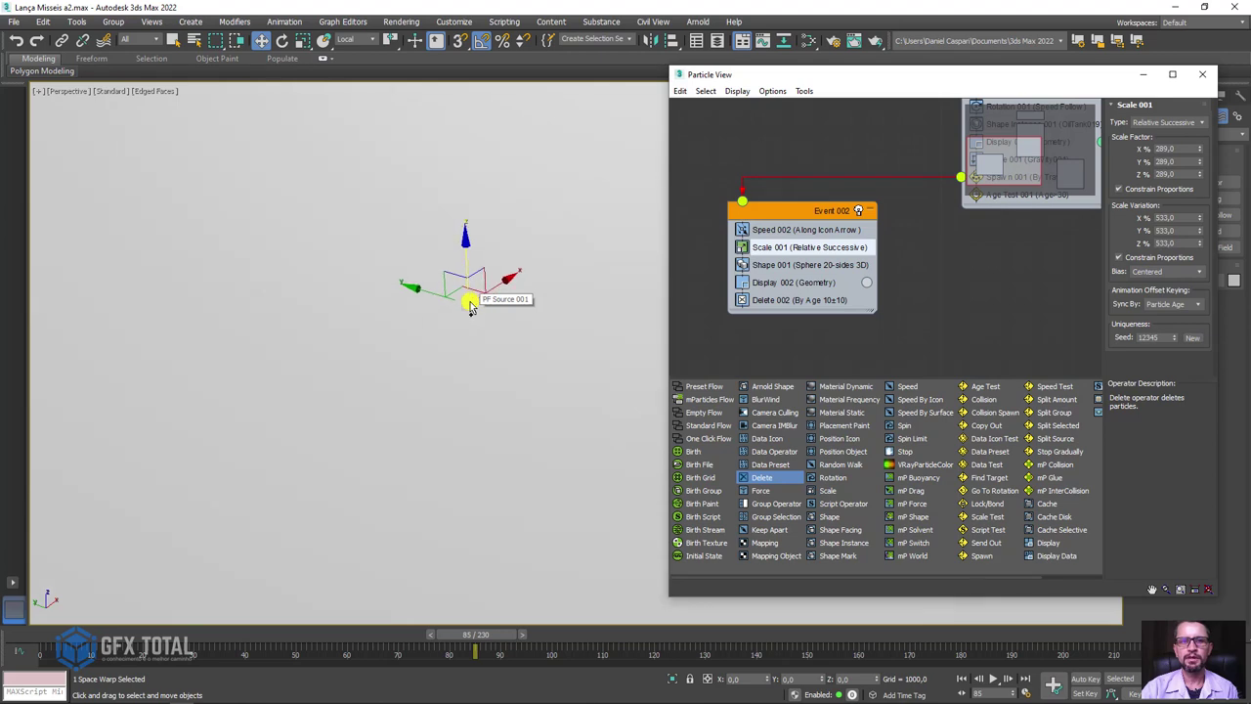
Step: Set Scale 001's Scale Factor to 115% and Scale Variation to 9%
middle_drag(469, 306, 497, 407)
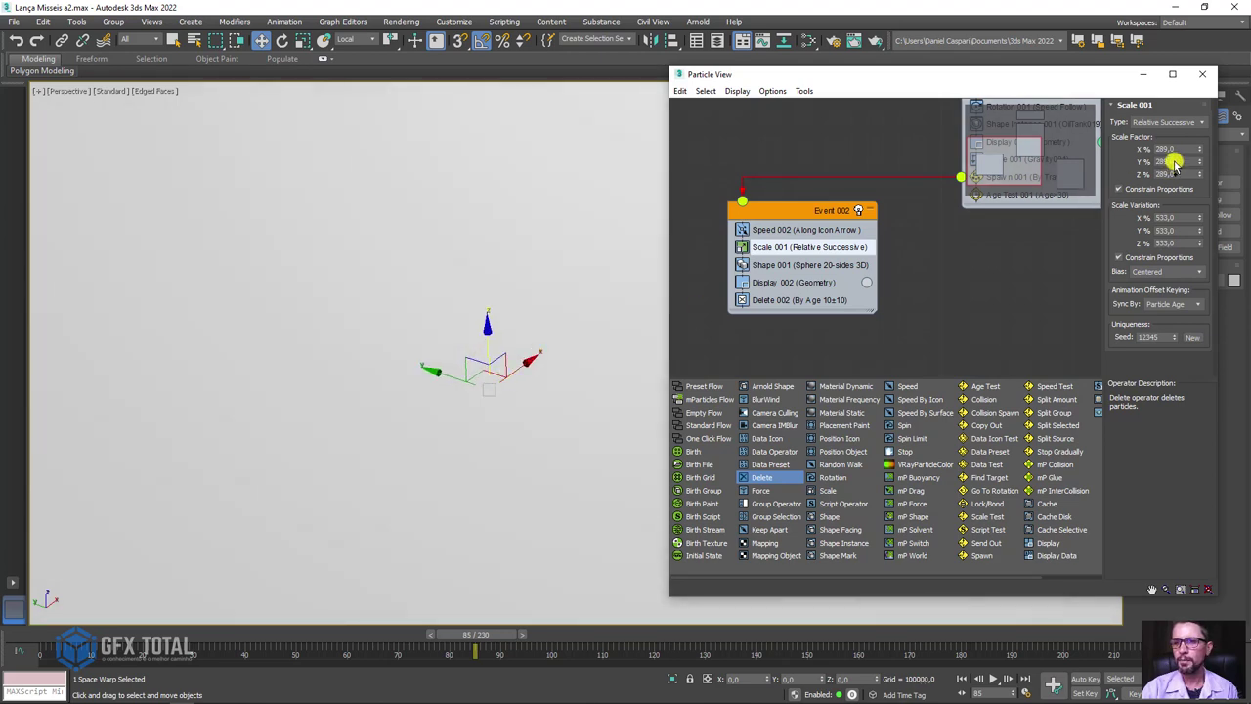
double_click(1180, 149)
text(100)
key(Return)
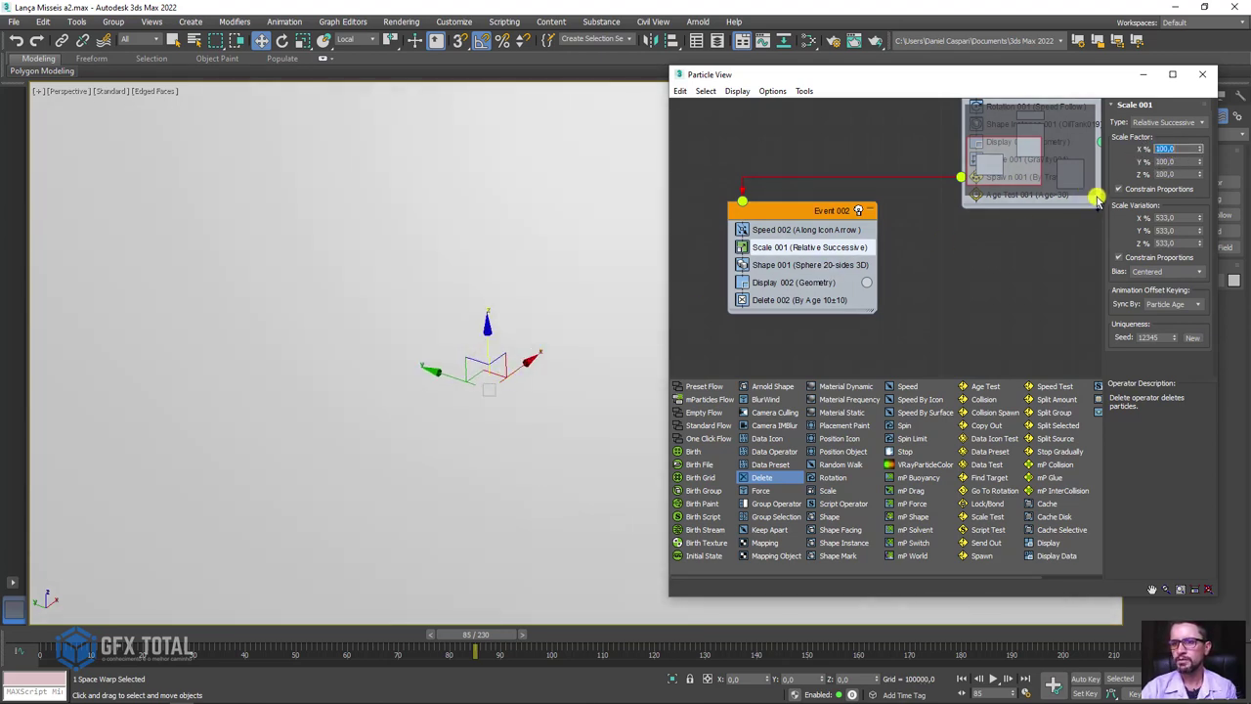
double_click(1158, 219)
text(5)
key(Return)
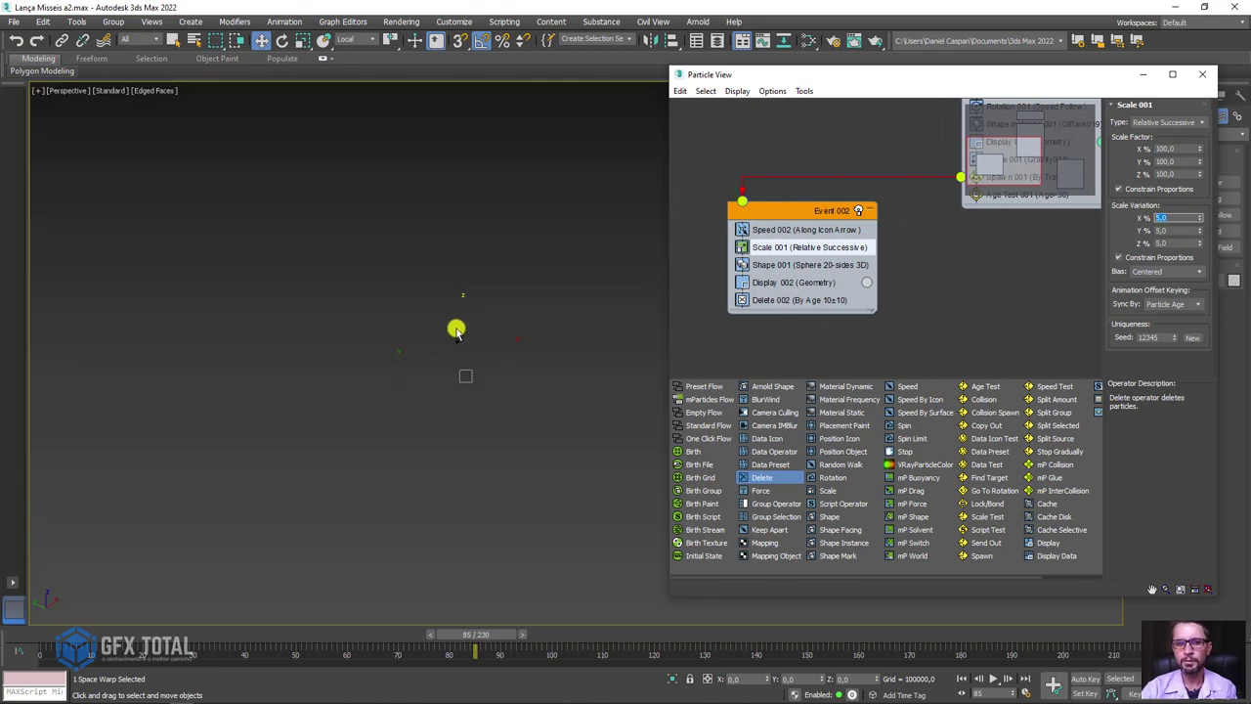
scroll(456, 329, up, 3)
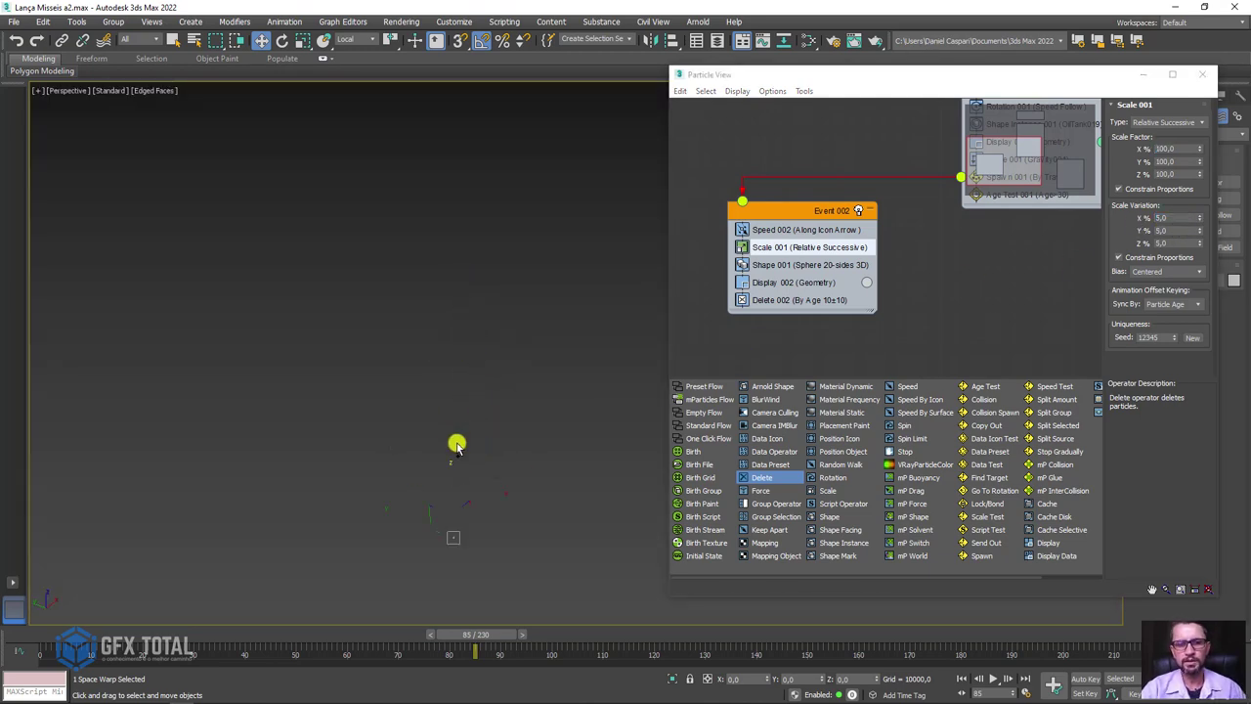
scroll(456, 445, down, 3)
scroll(480, 466, down, 3)
scroll(492, 460, down, 3)
scroll(455, 419, down, 2)
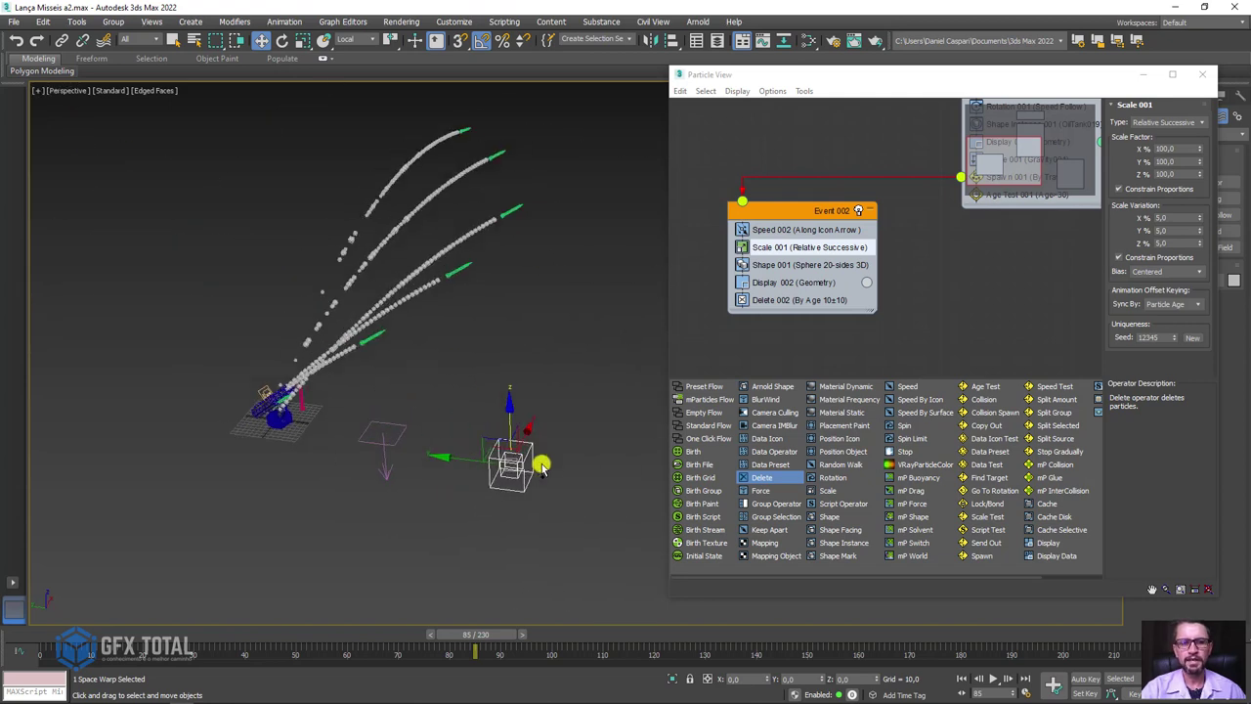
scroll(459, 347, up, 2)
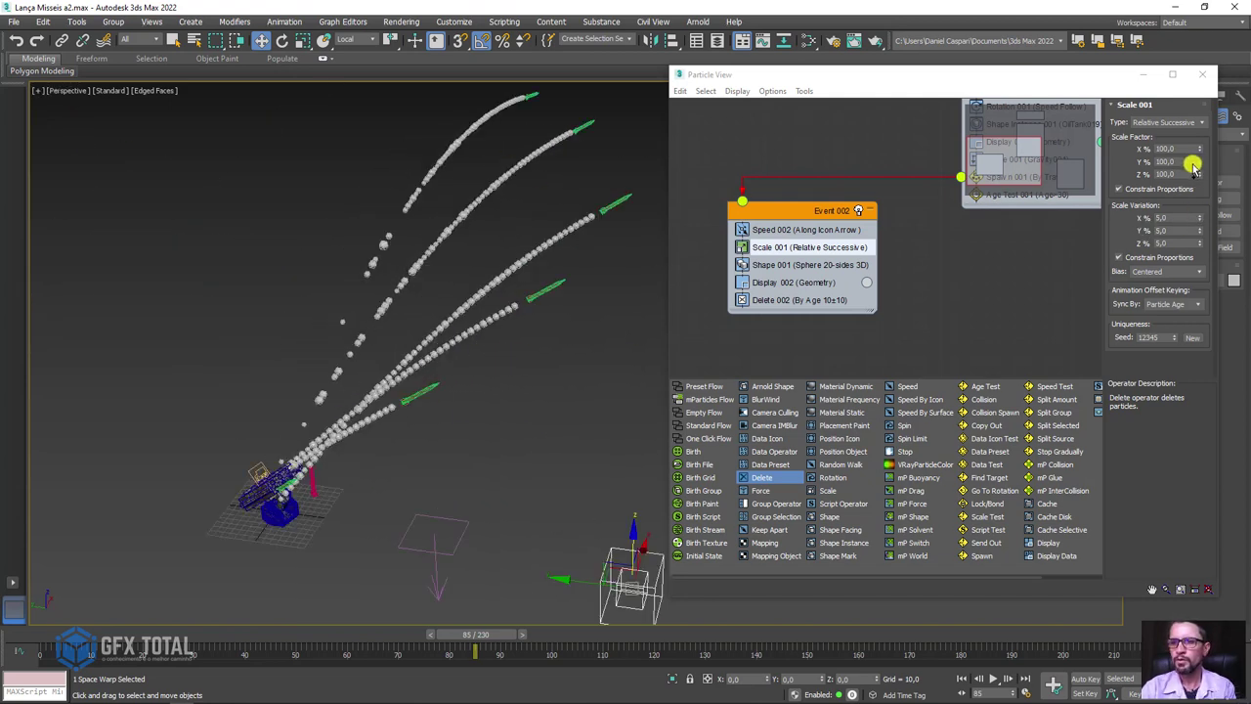
drag(1200, 149, 1208, 138)
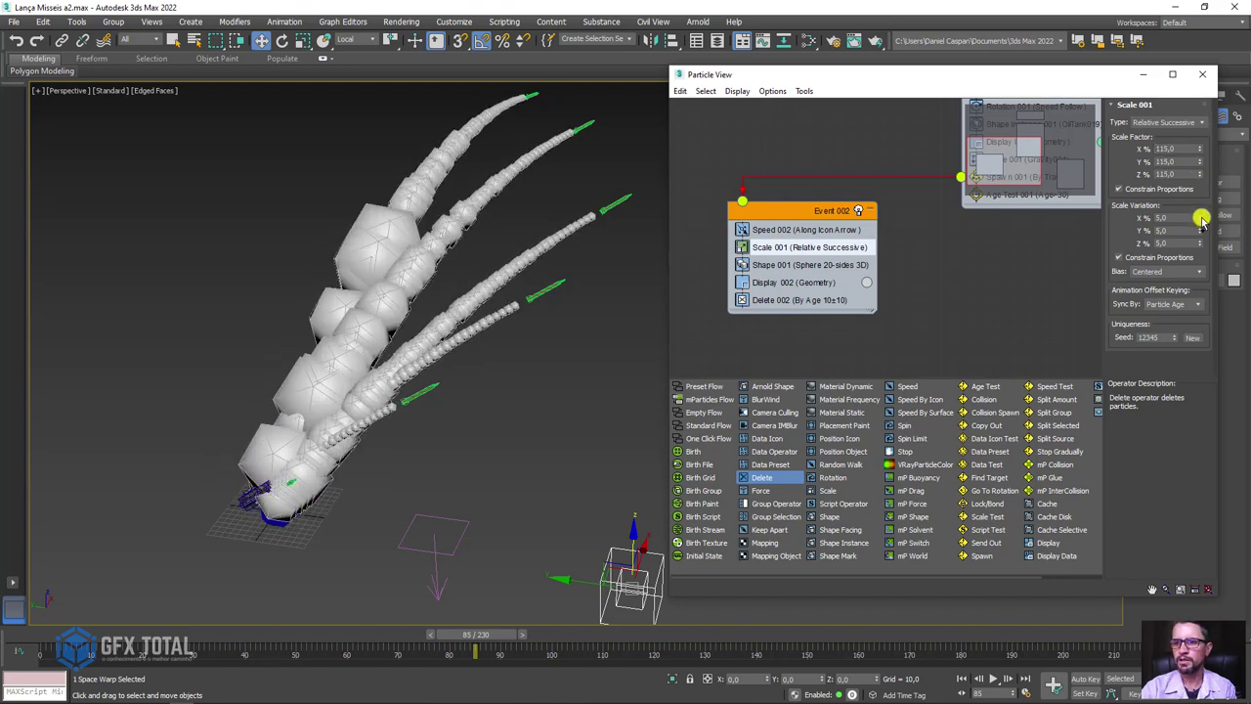
drag(1201, 219, 1206, 217)
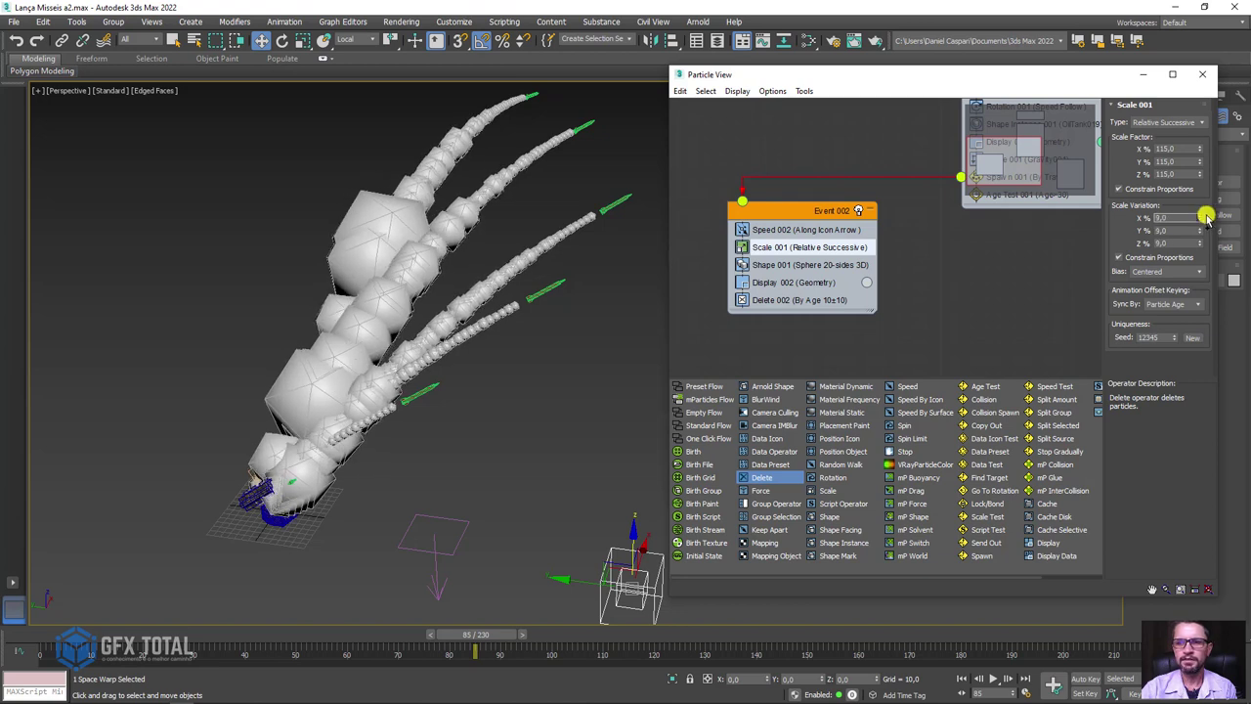
Step: Try the Bias options for size variation and keep Sync By Particle Age
click(1200, 272)
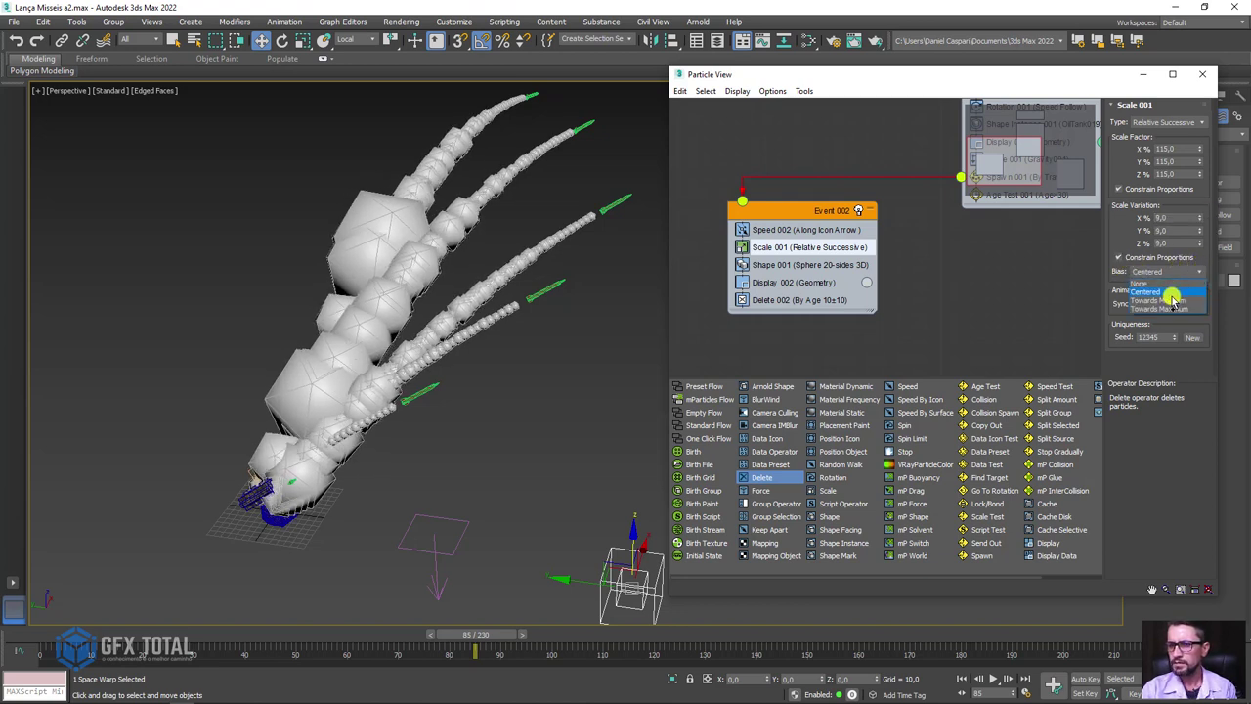
click(1171, 301)
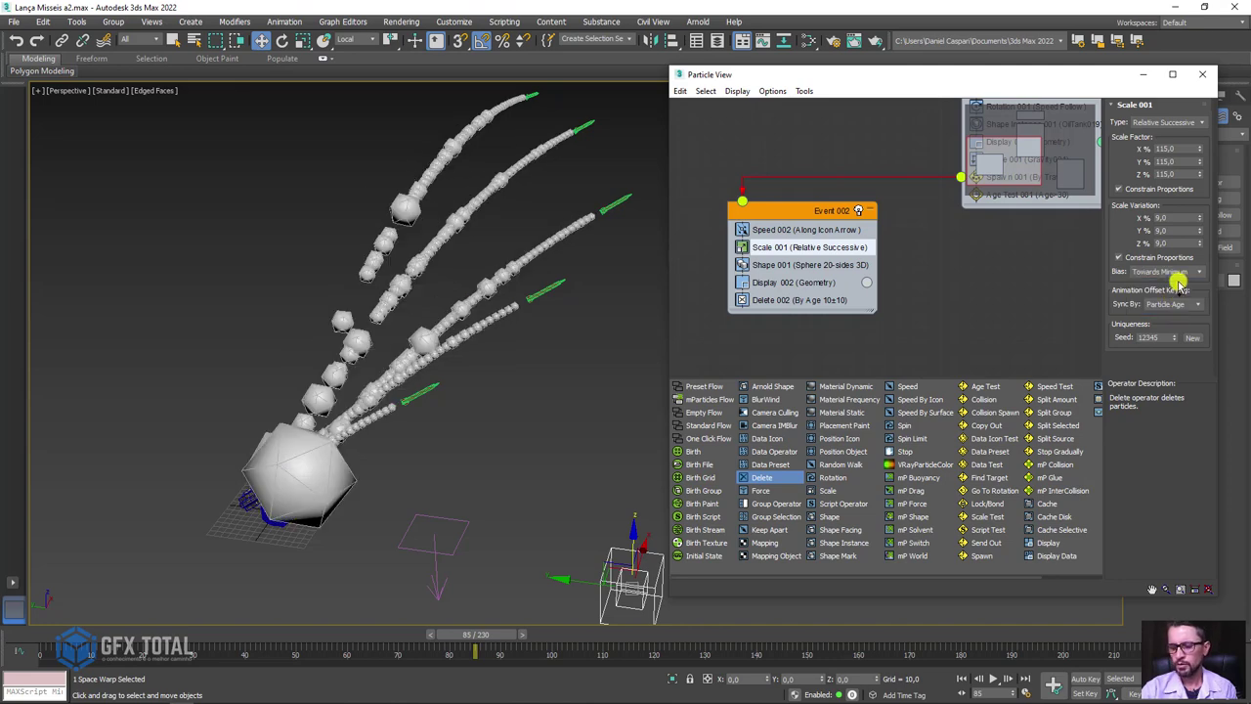
scroll(1166, 273, down, 1)
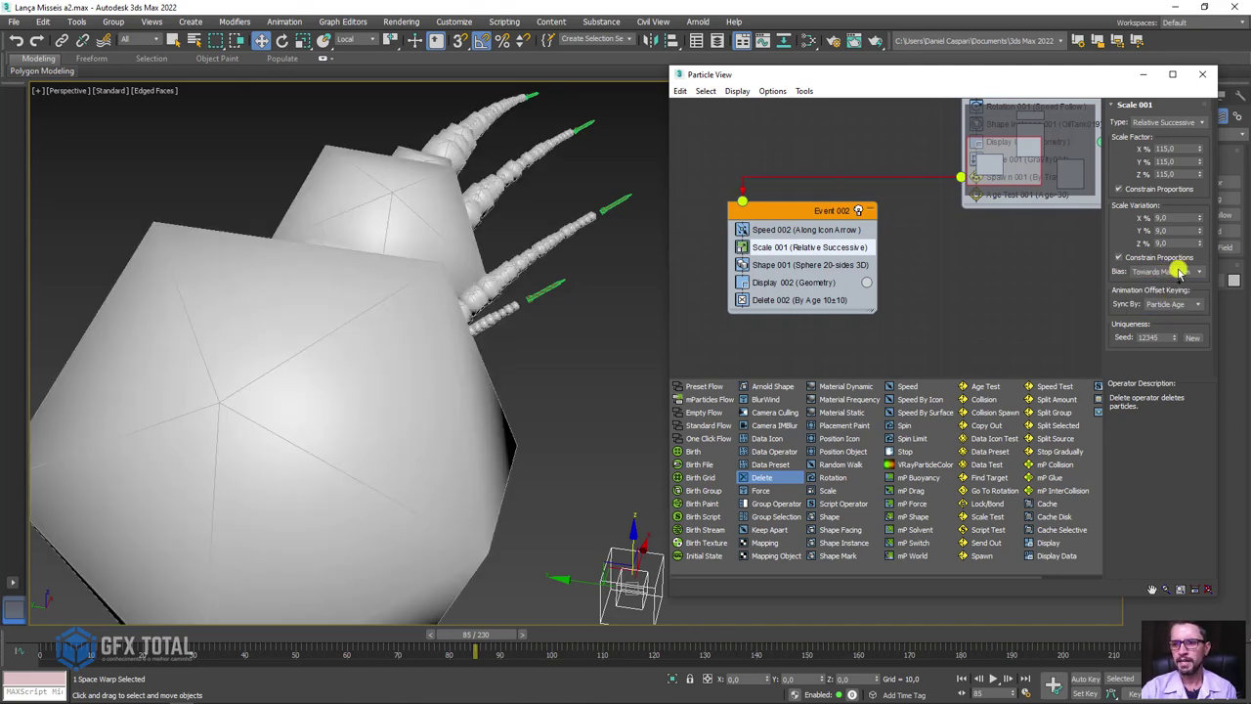
scroll(1181, 272, up, 2)
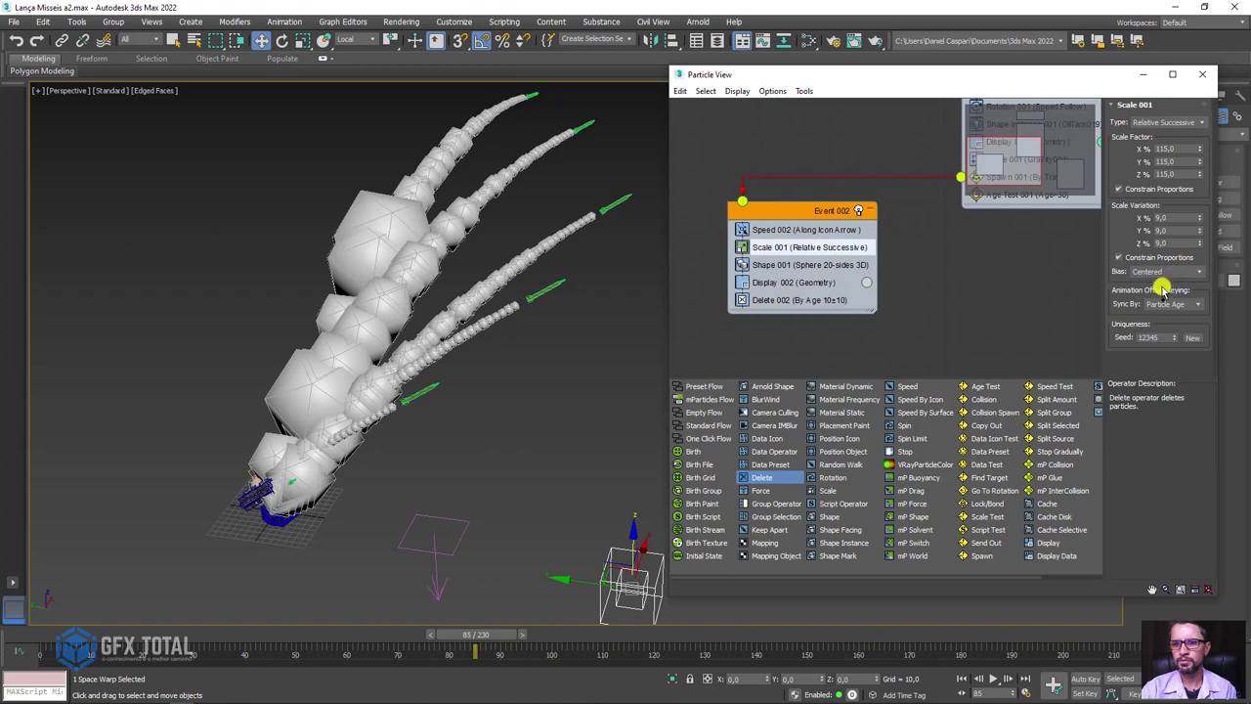
click(1183, 305)
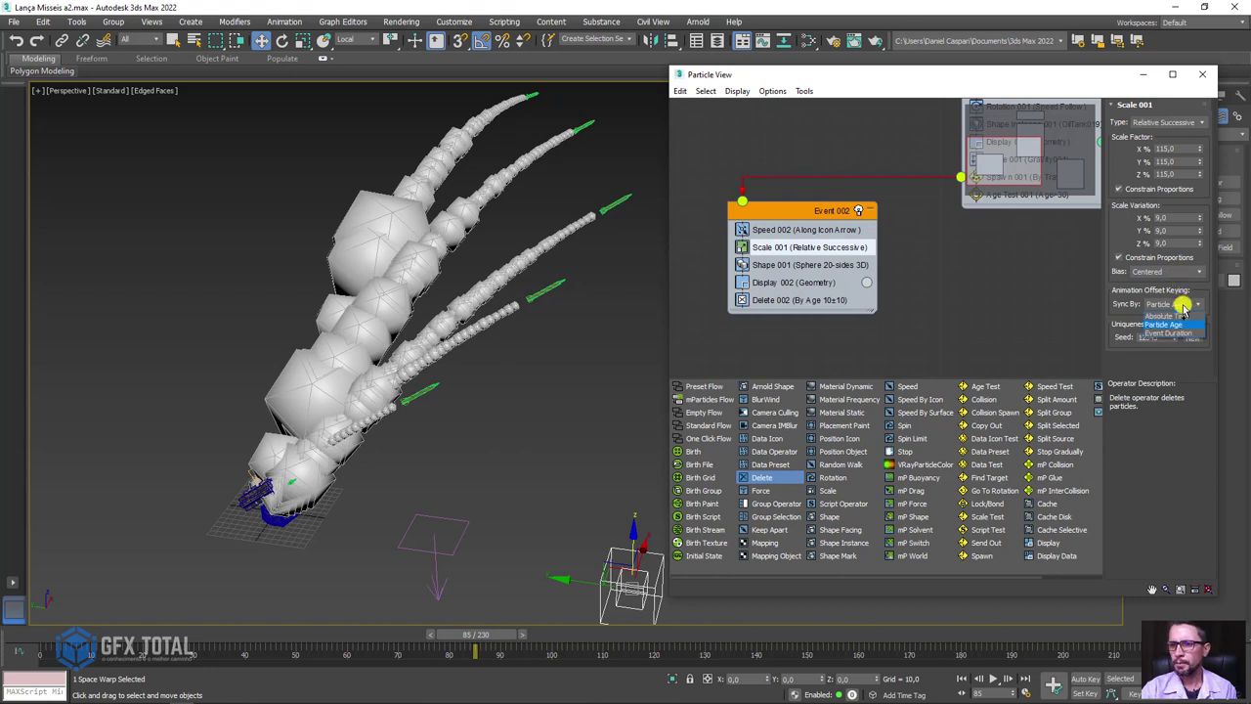
click(1183, 306)
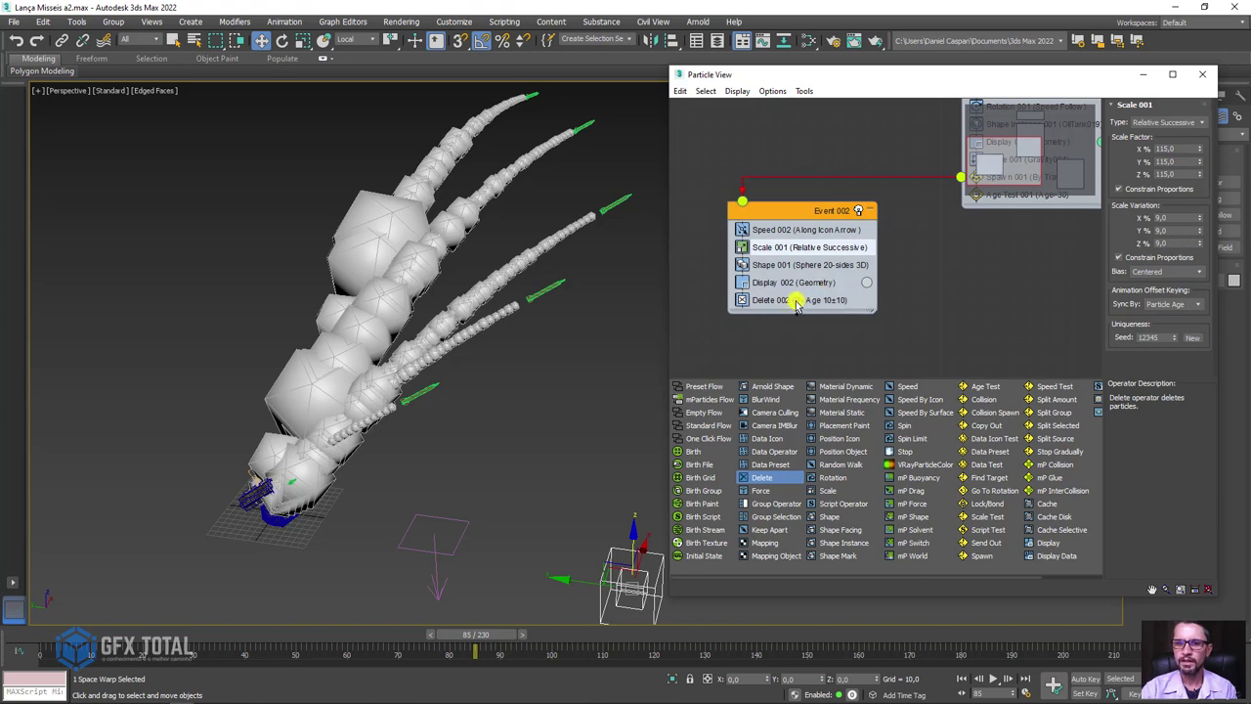
Step: Zero Delete 002's age variation and settle on Life Span 8 after trying 5 and 10
click(796, 302)
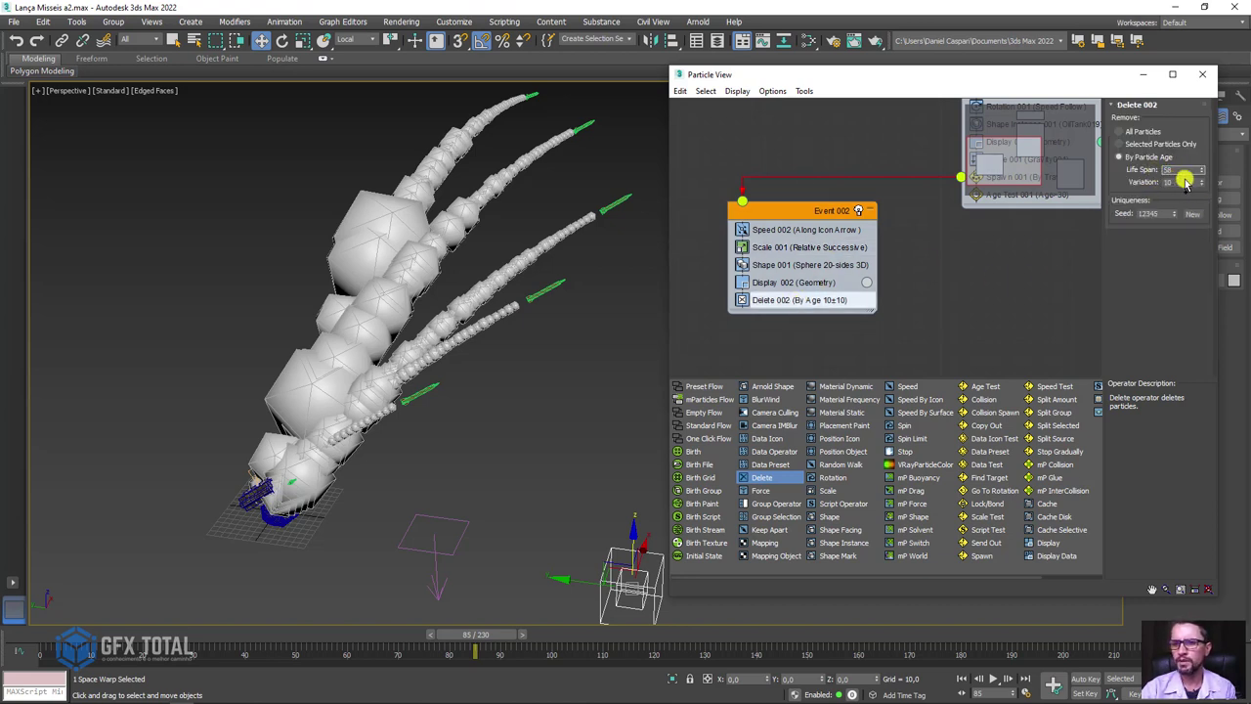
right_click(1203, 181)
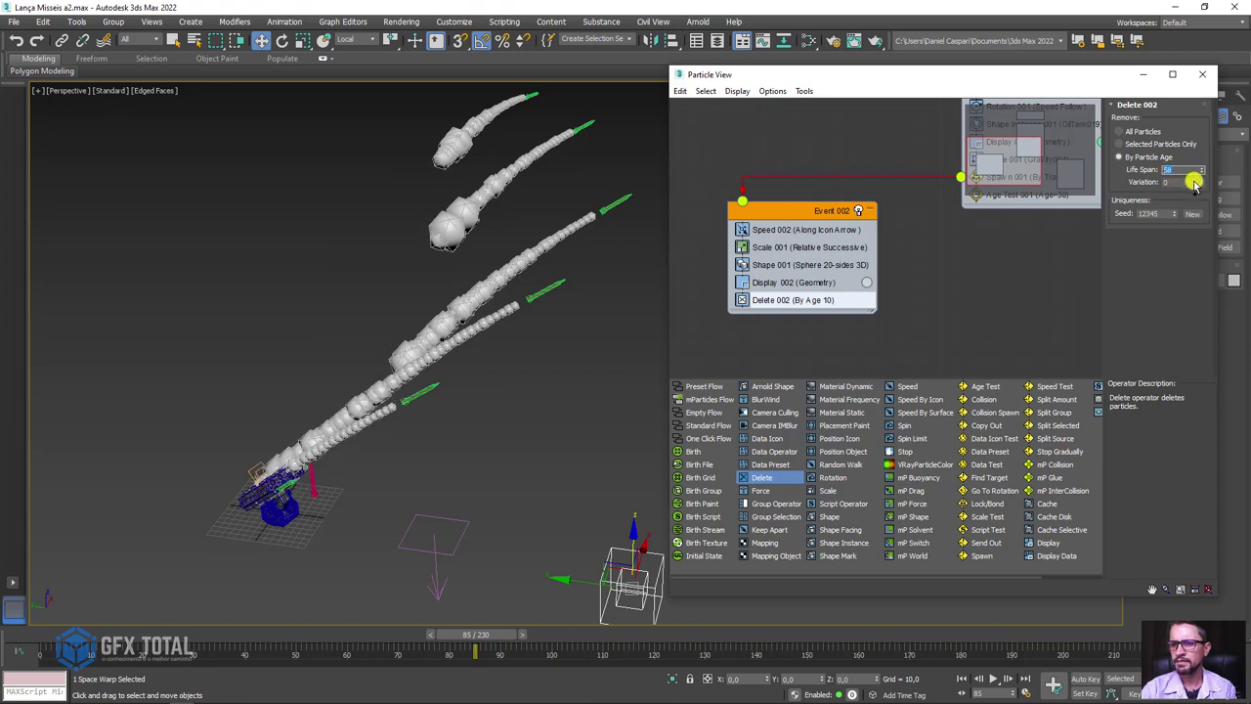
text(5)
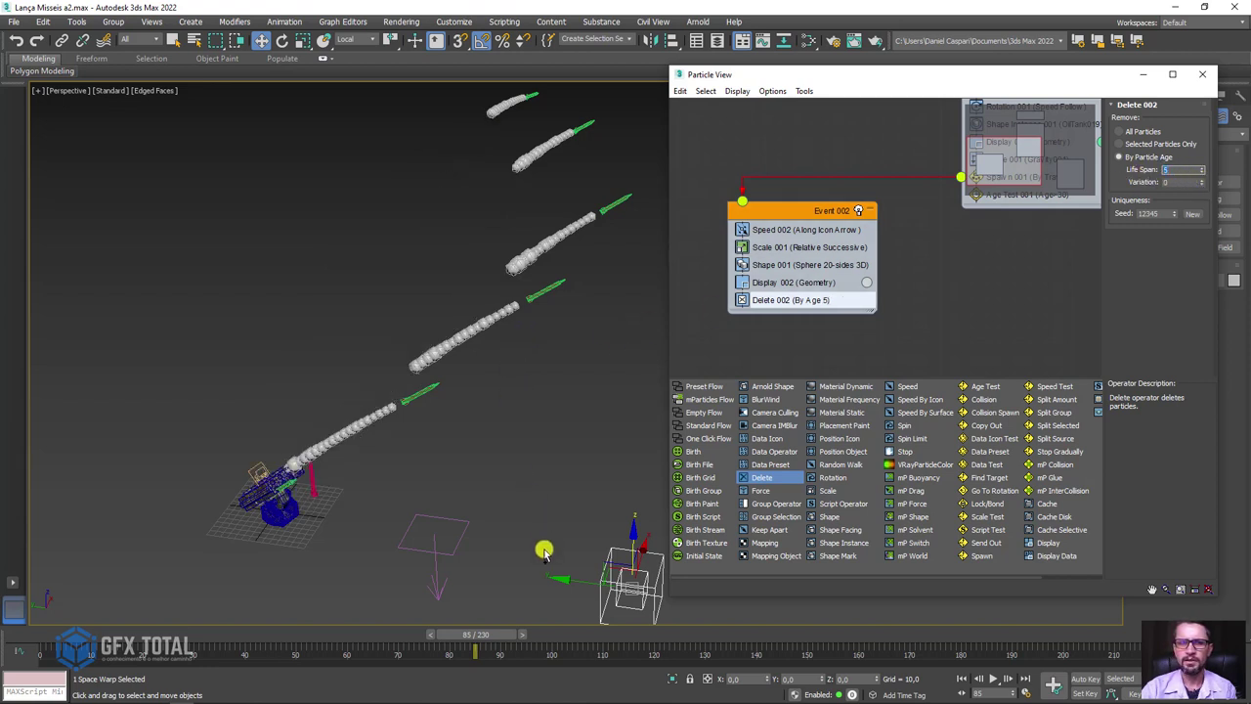
drag(485, 635, 558, 635)
text(w)
text(10)
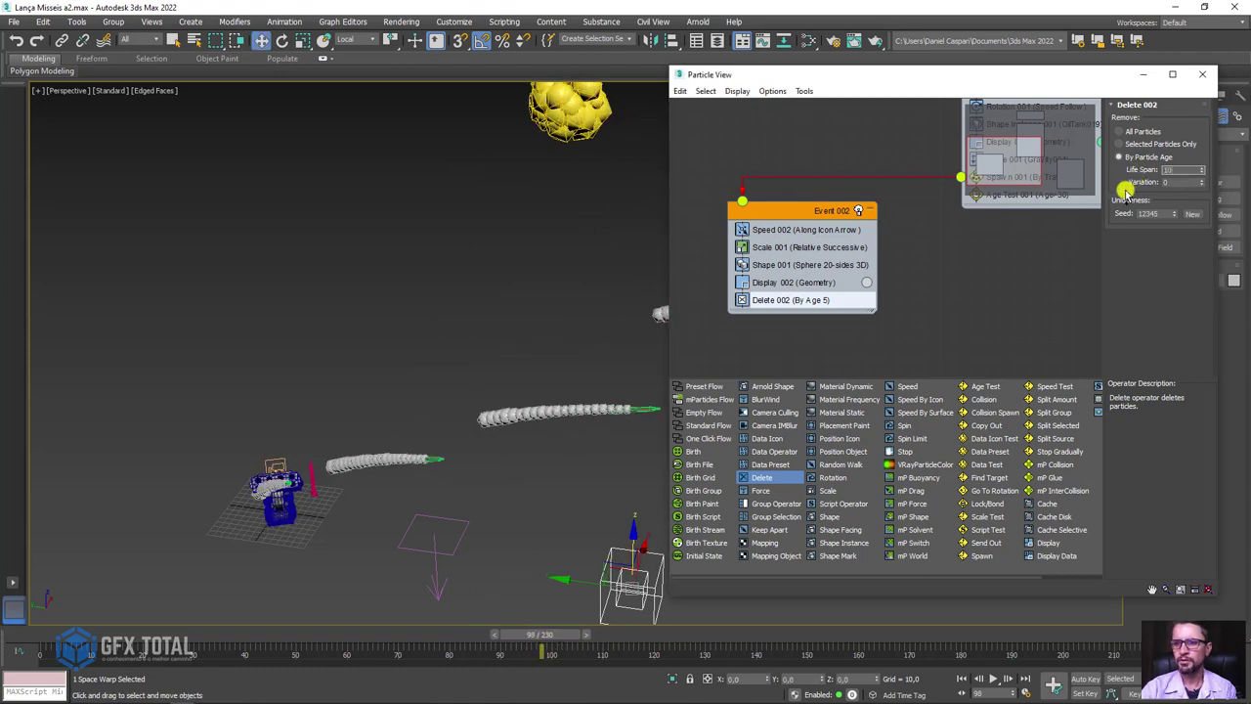
key(Return)
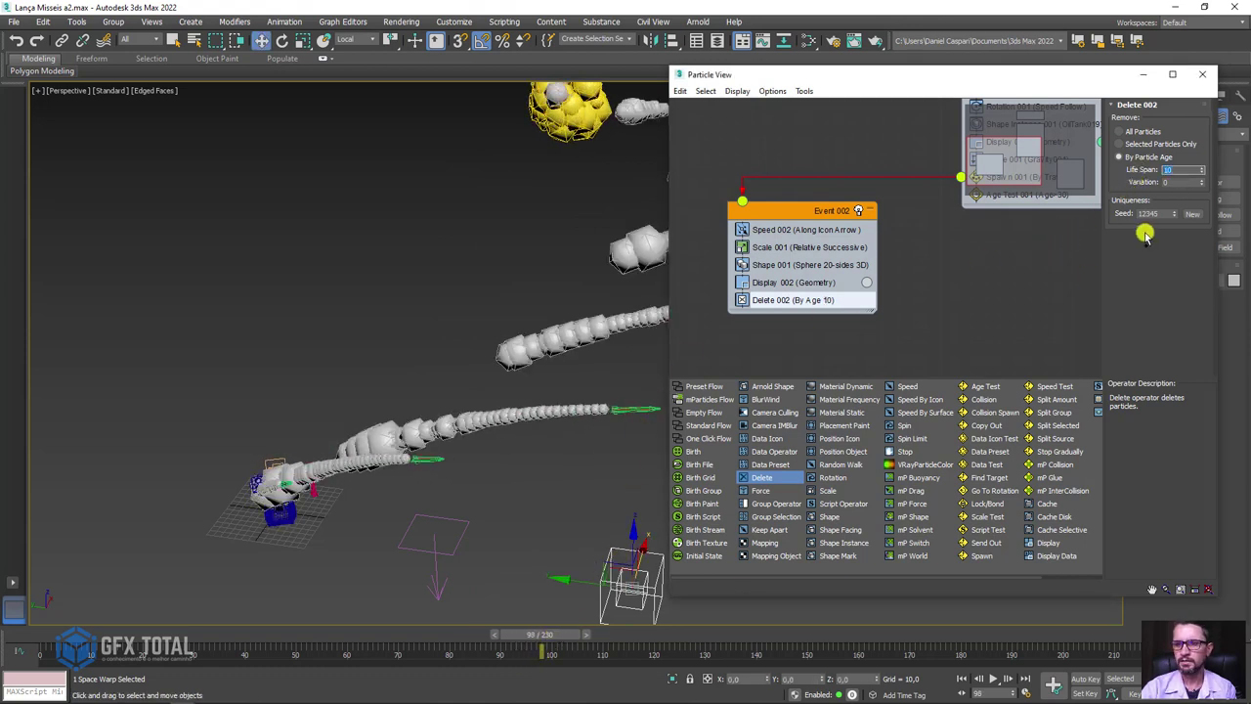
text(8)
key(Return)
Step: Scrub back to frame 95 and orbit to inspect the evenly trimmed trails
mouse_move(560, 633)
mouse_down()
mouse_move(489, 635)
mouse_move(550, 620)
mouse_move(532, 631)
mouse_up()
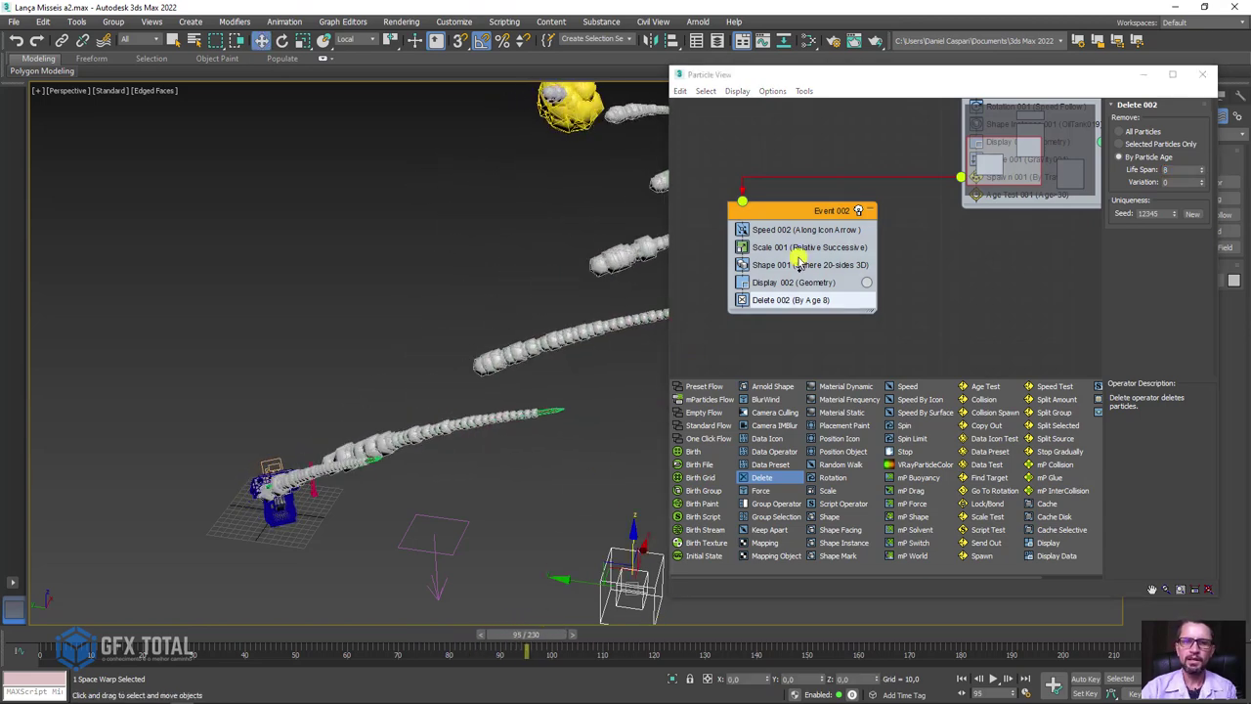
key(w)
scroll(469, 310, down, 5)
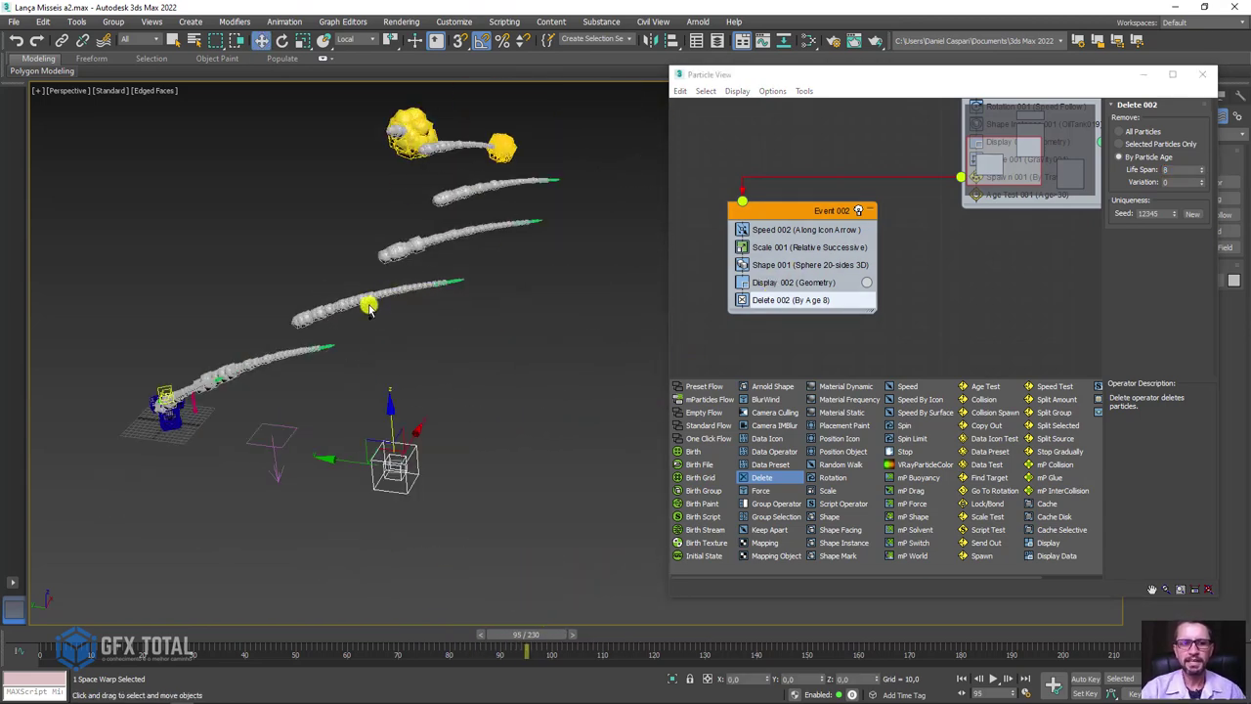
alt+middle_drag(411, 303, 391, 323)
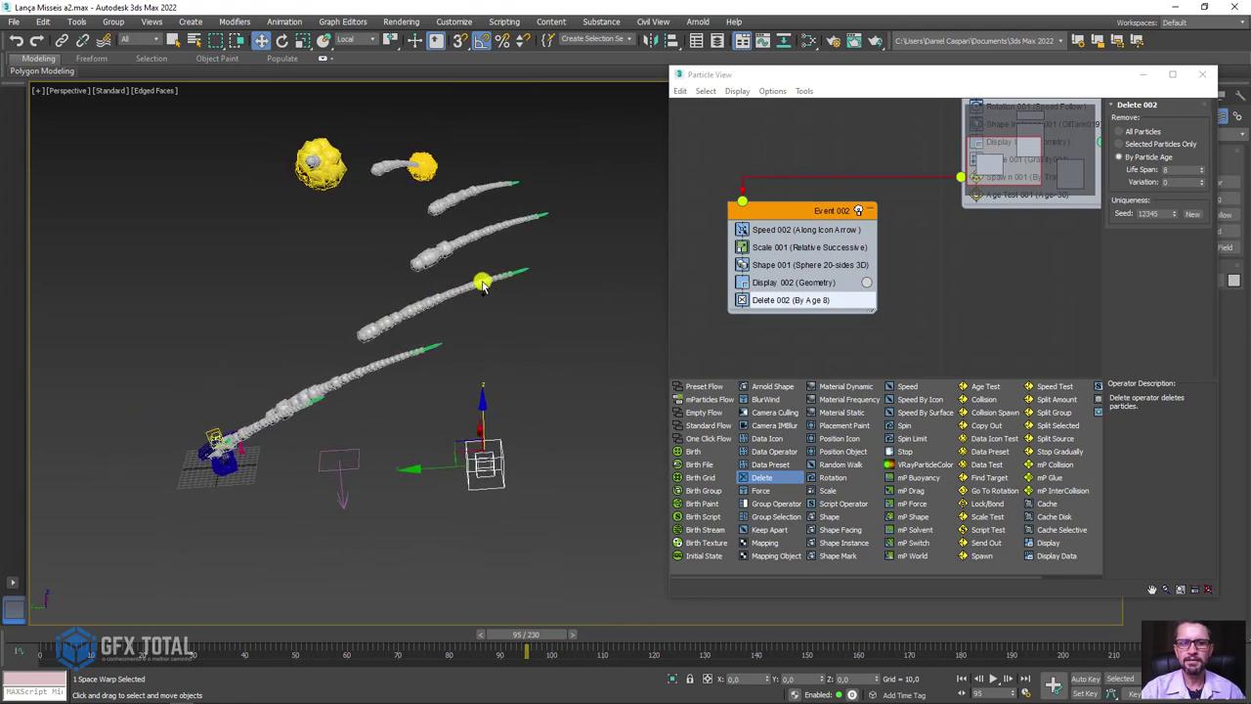
scroll(483, 283, up, 2)
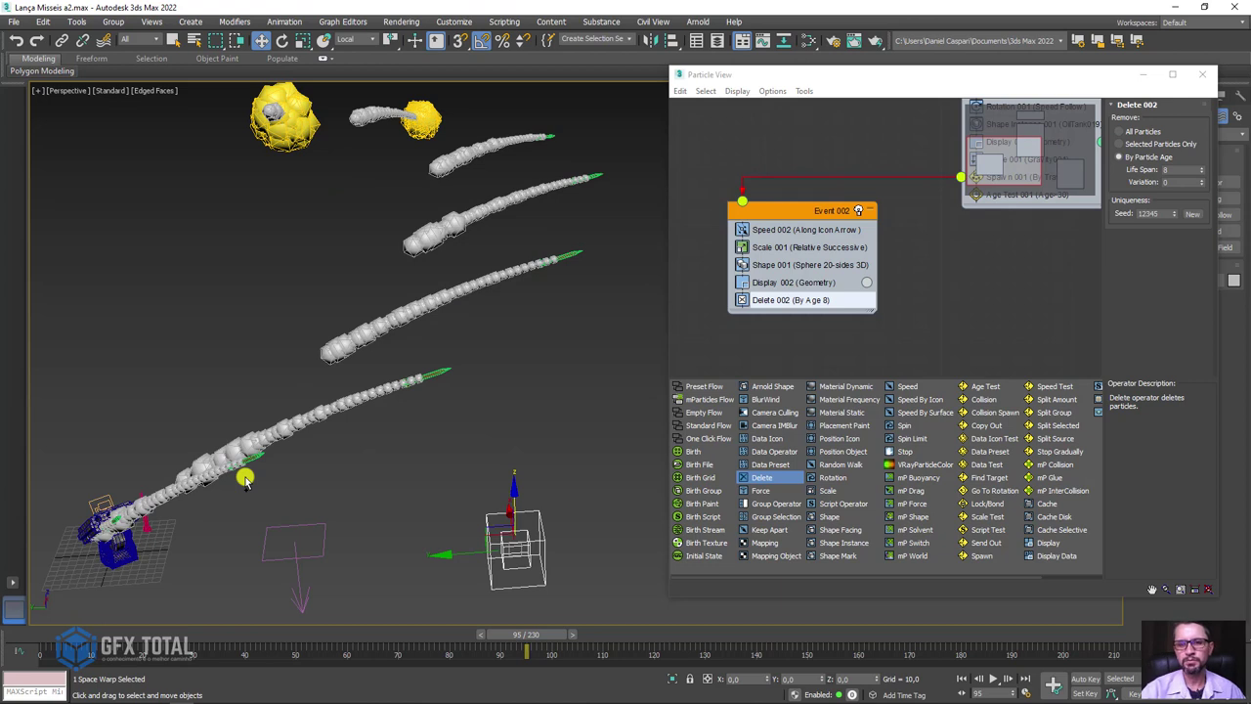
Step: Give Speed 002 a Random 3D direction and a speed of 30
click(785, 233)
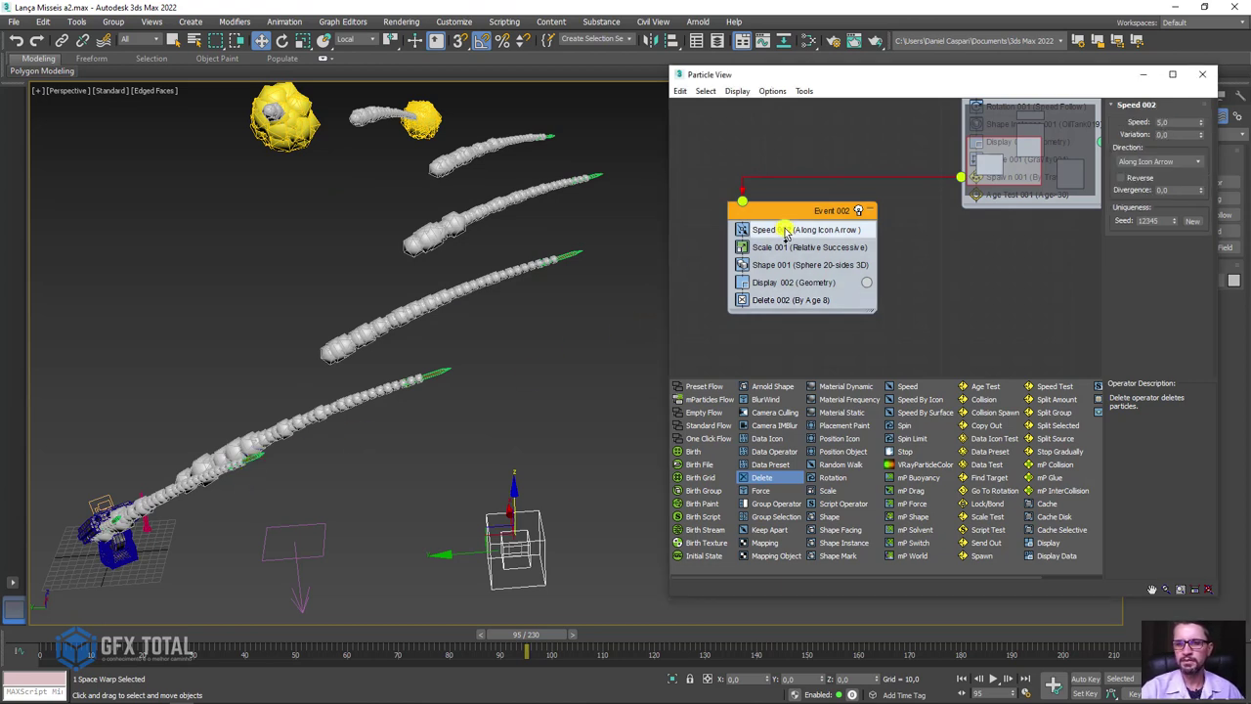
click(1173, 162)
click(1173, 162)
click(1172, 162)
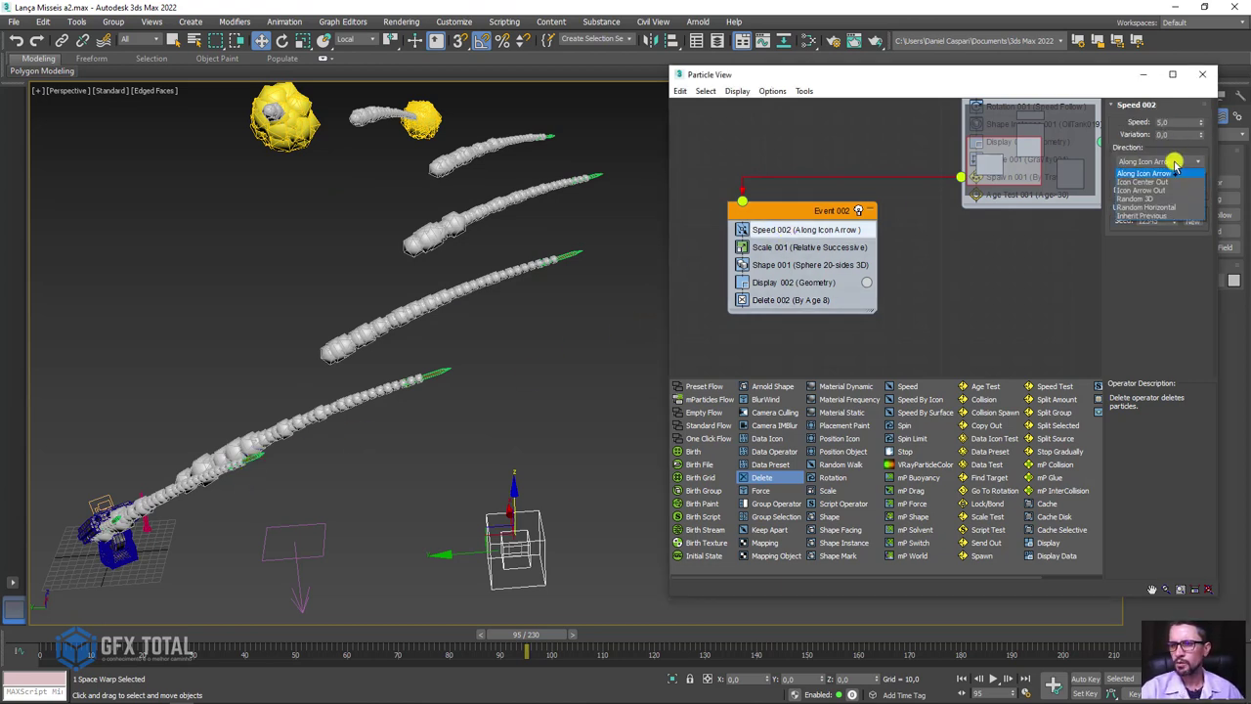
click(1134, 198)
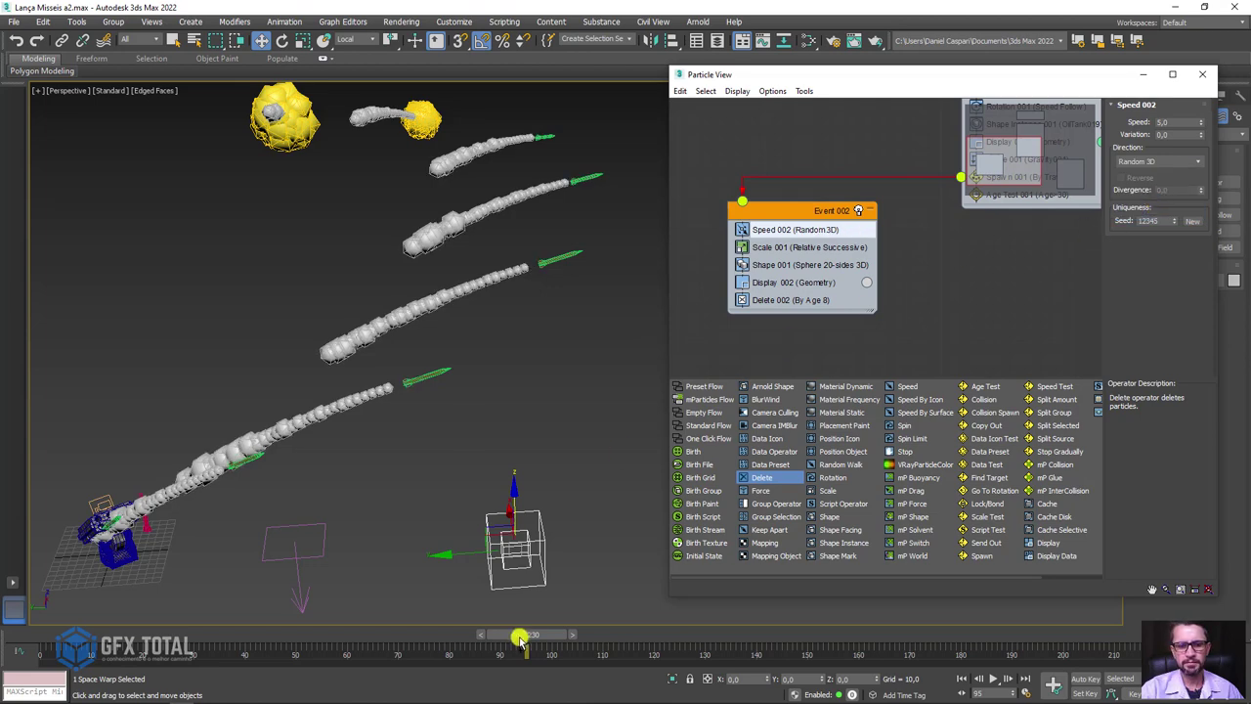
mouse_move(520, 637)
mouse_down()
mouse_move(581, 629)
mouse_move(567, 634)
mouse_up()
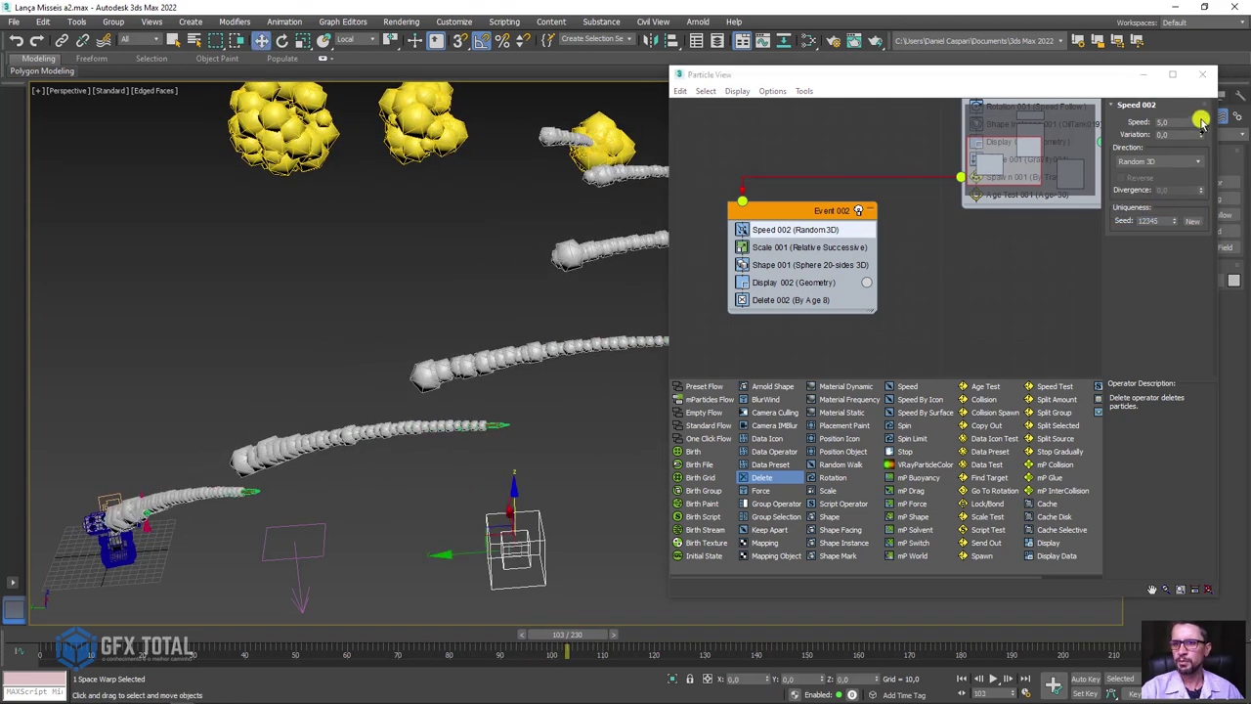
double_click(1165, 122)
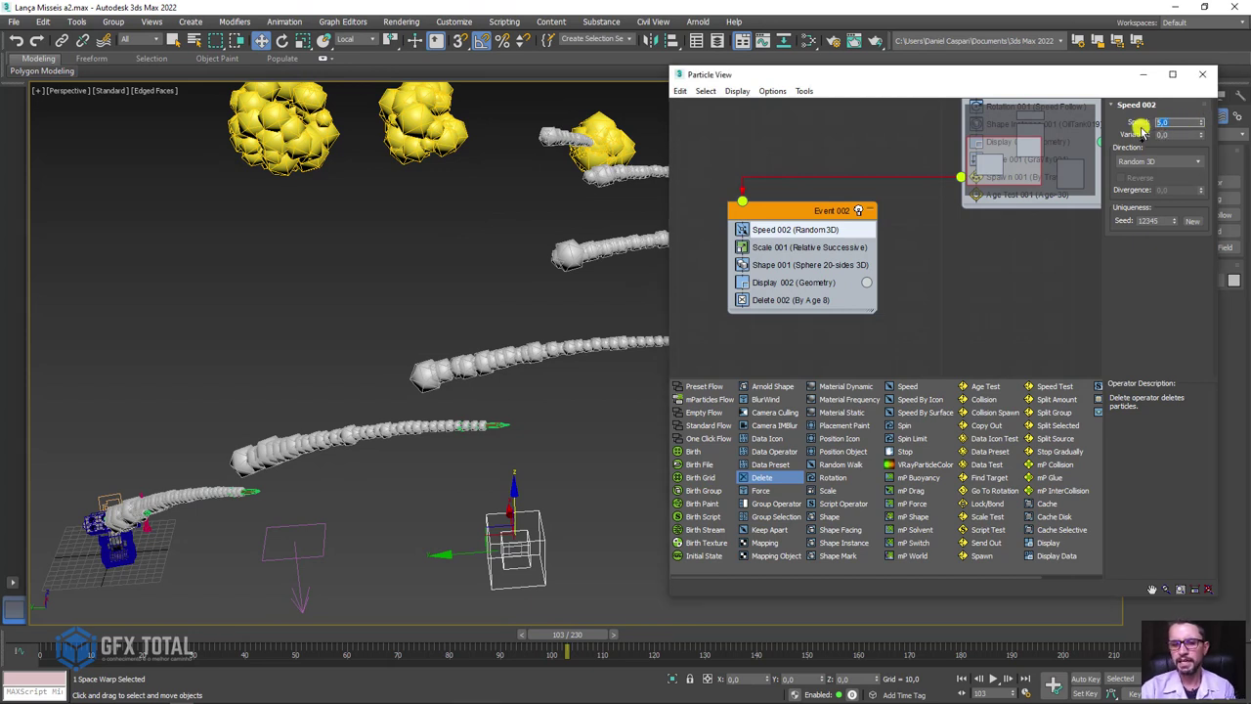
text(2530)
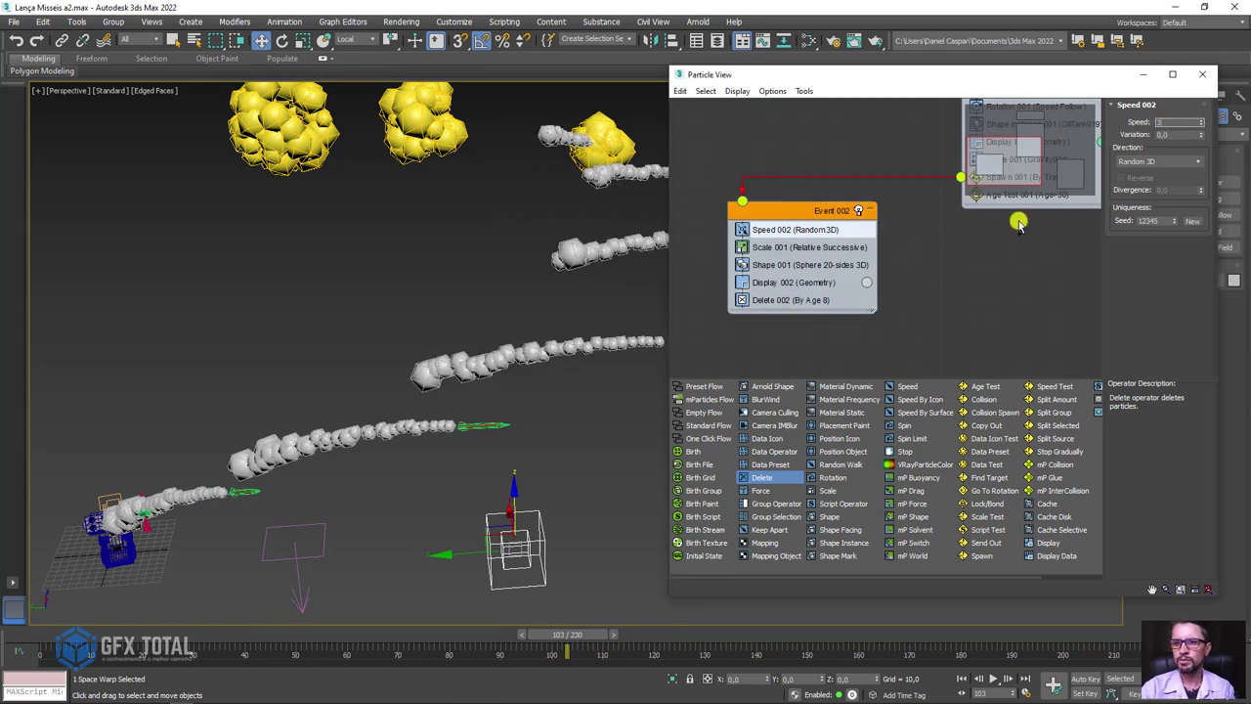
key(Return)
drag(265, 633, 505, 601)
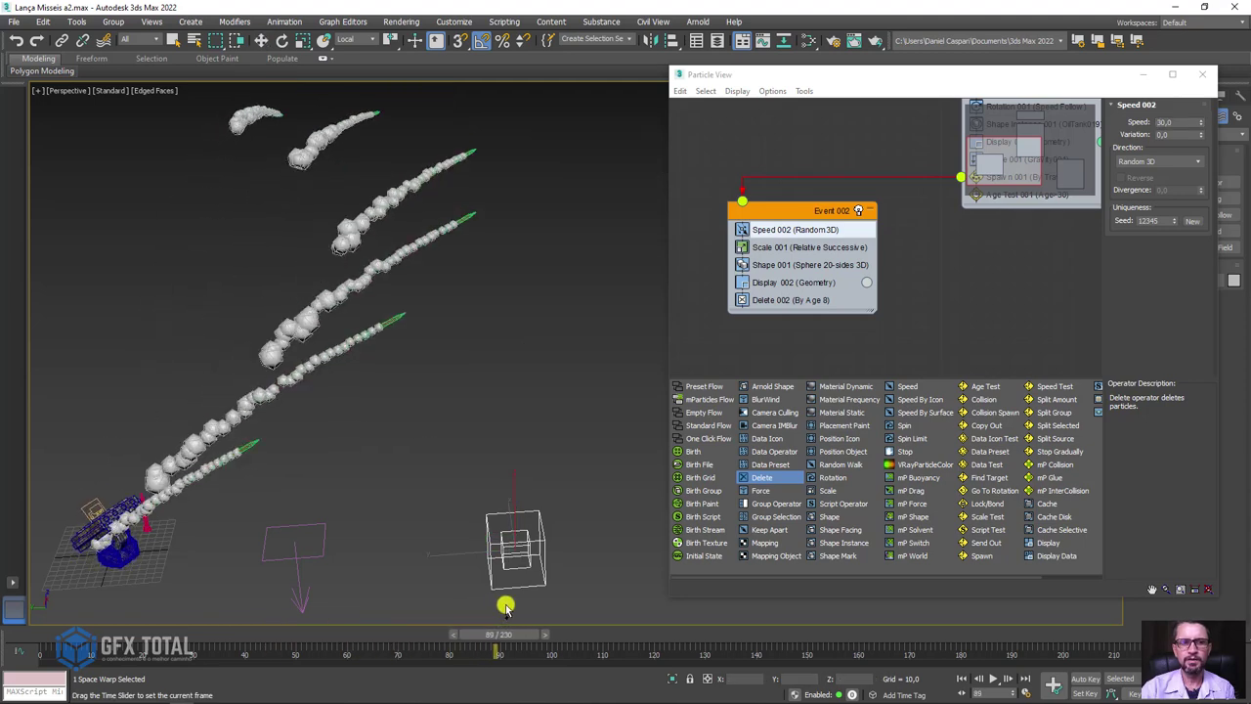
key(w)
Step: Set Delete 002's smoke Life Span to 15 frames
click(781, 300)
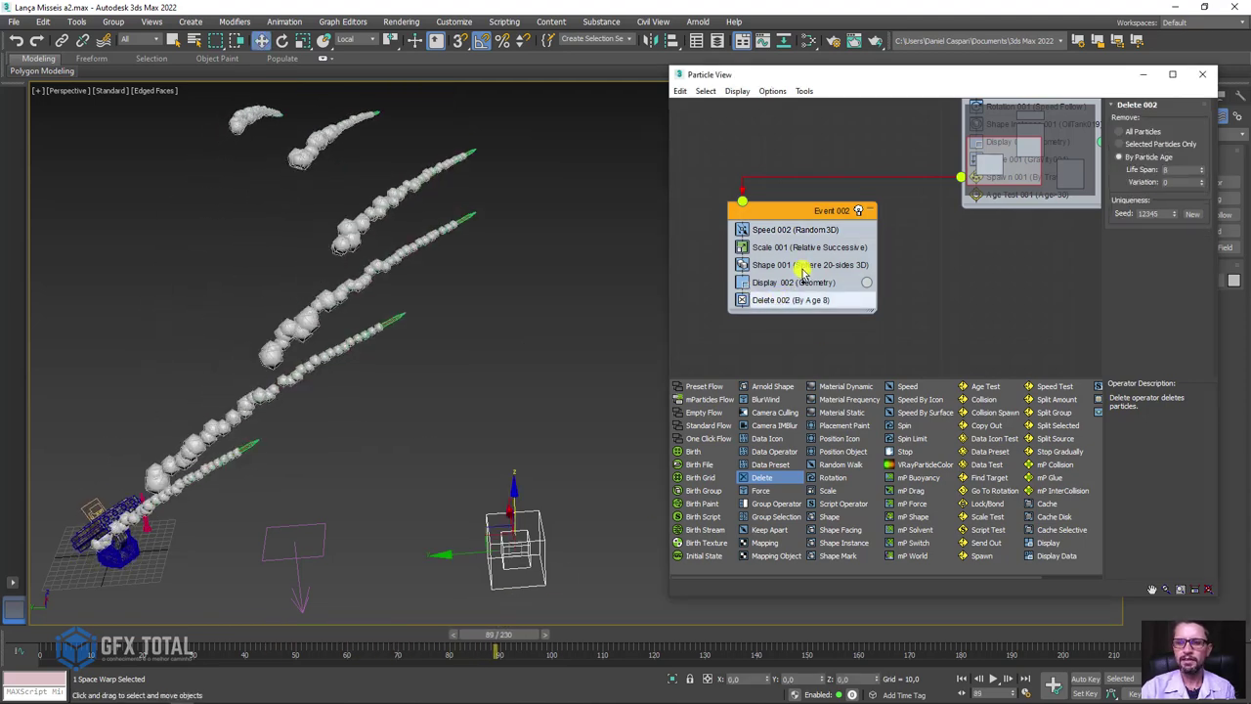
click(1169, 174)
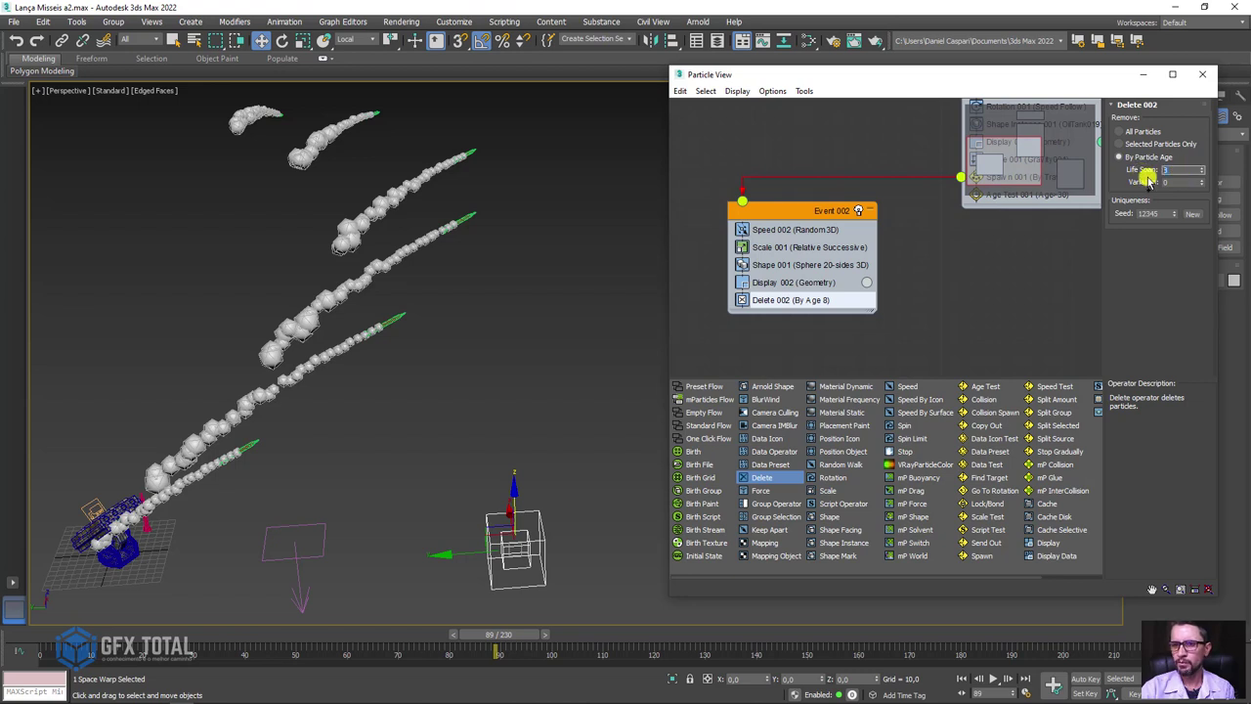
text(15)
key(Return)
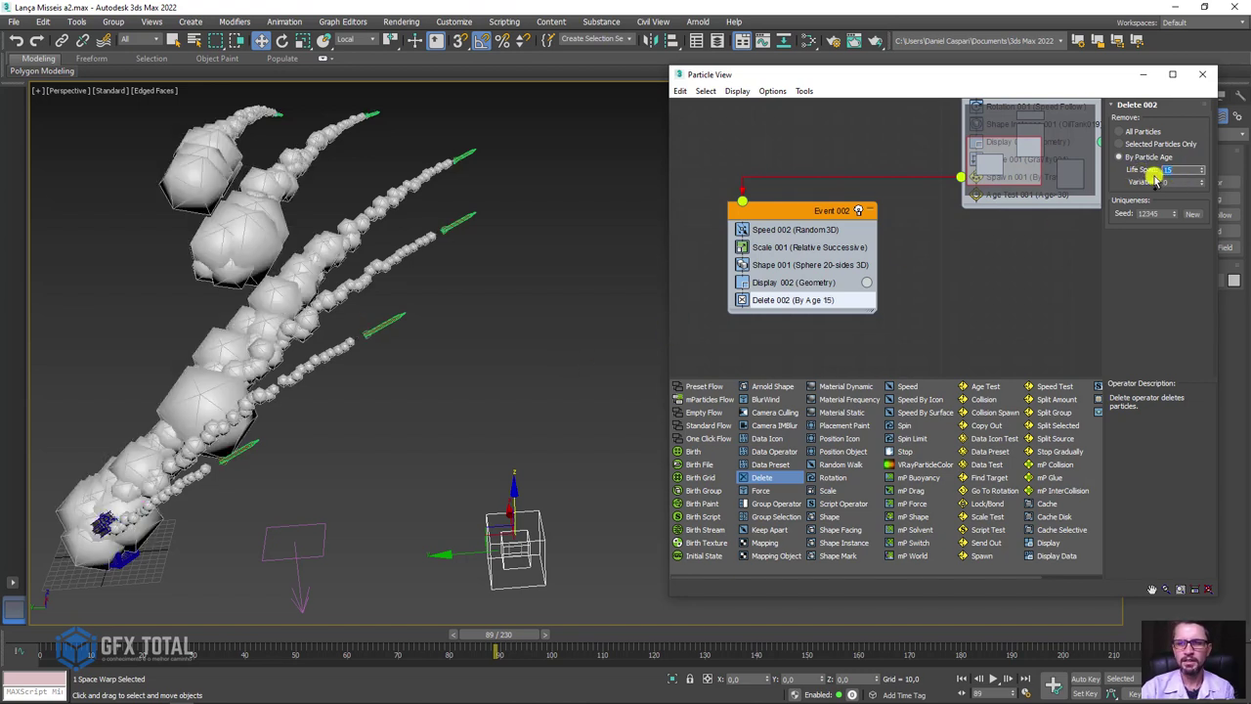
Step: Lower the smoke Life Span to 9 after trying 10, and scrub to frame 105
text(10)
key(Return)
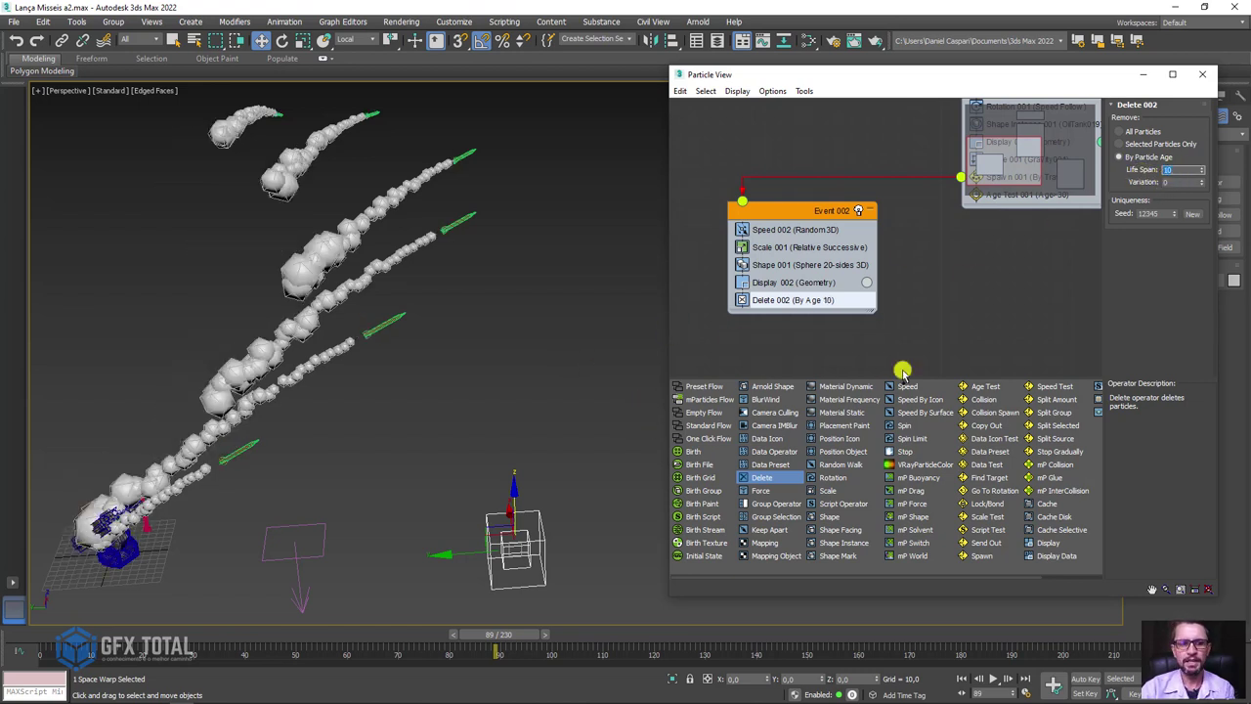
text(9)
key(Return)
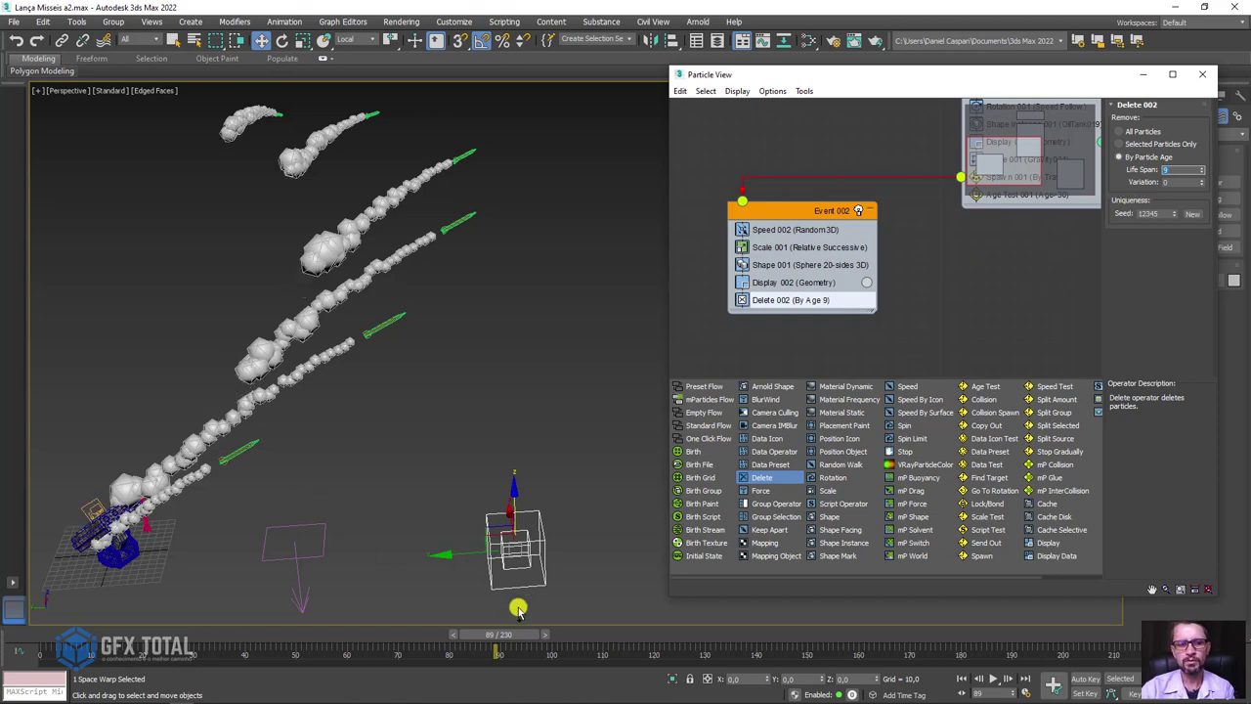
mouse_move(507, 638)
mouse_down()
mouse_move(625, 625)
mouse_move(439, 626)
mouse_move(515, 594)
mouse_move(639, 584)
mouse_move(538, 603)
mouse_up()
Step: Orbit the view and box-select both space warps
mouse_move(538, 603)
alt+middle_down()
mouse_move(558, 573)
mouse_move(411, 495)
mouse_move(420, 419)
mouse_move(531, 531)
alt+middle_up()
key(w)
drag(530, 531, 299, 409)
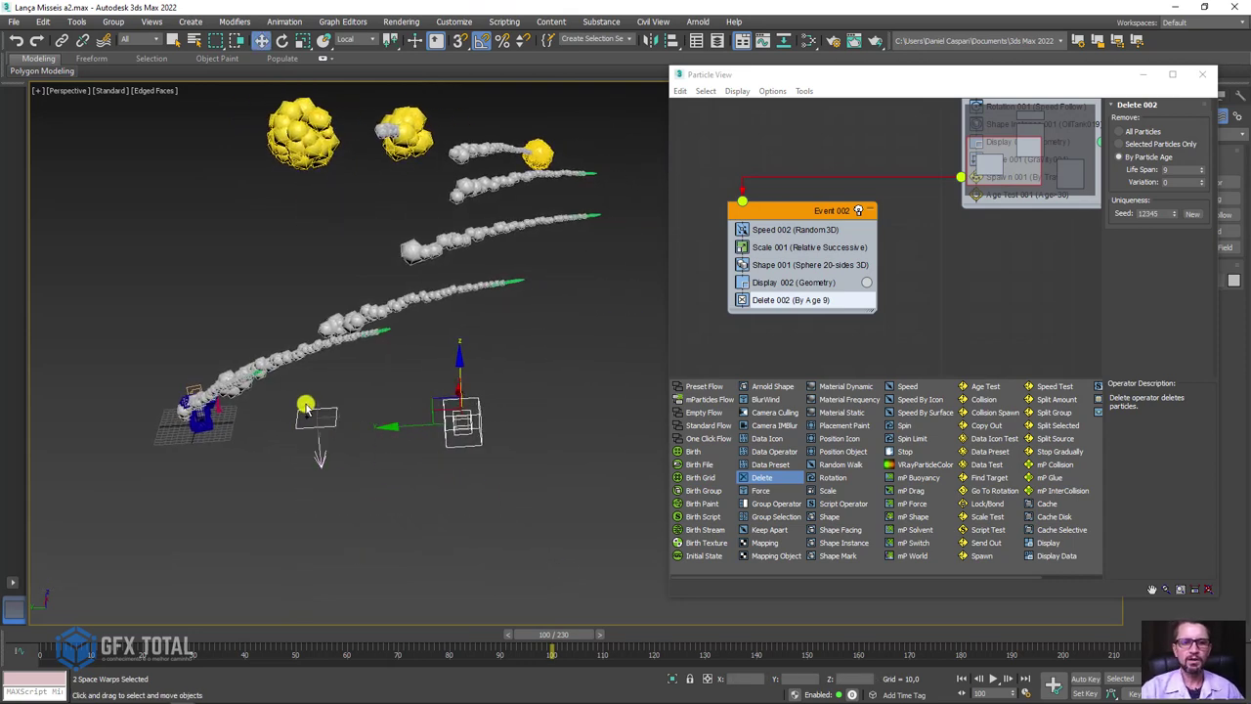
Step: Hide the selected space warps, then hide one more selected object by the launcher
right_click(318, 418)
click(366, 371)
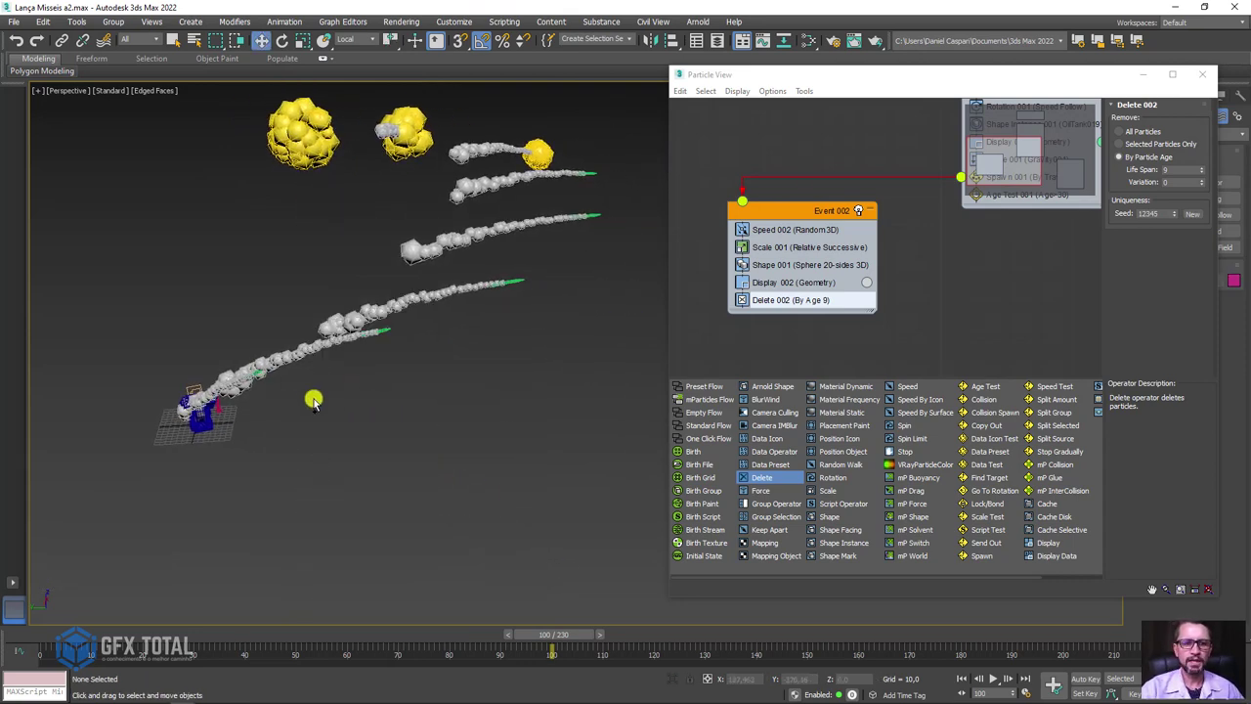
scroll(328, 403, up, 3)
scroll(323, 396, up, 2)
click(343, 376)
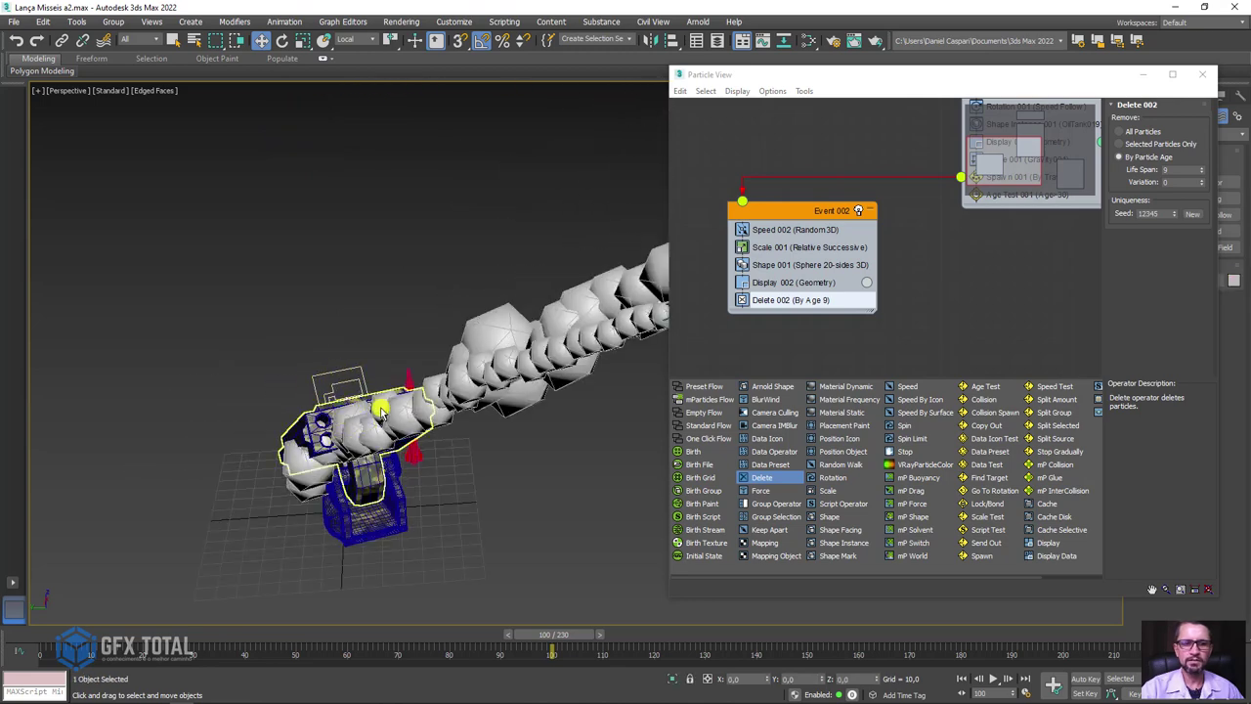
mouse_move(380, 408)
alt+middle_down()
mouse_move(544, 397)
mouse_move(290, 420)
alt+middle_up()
right_click(290, 411)
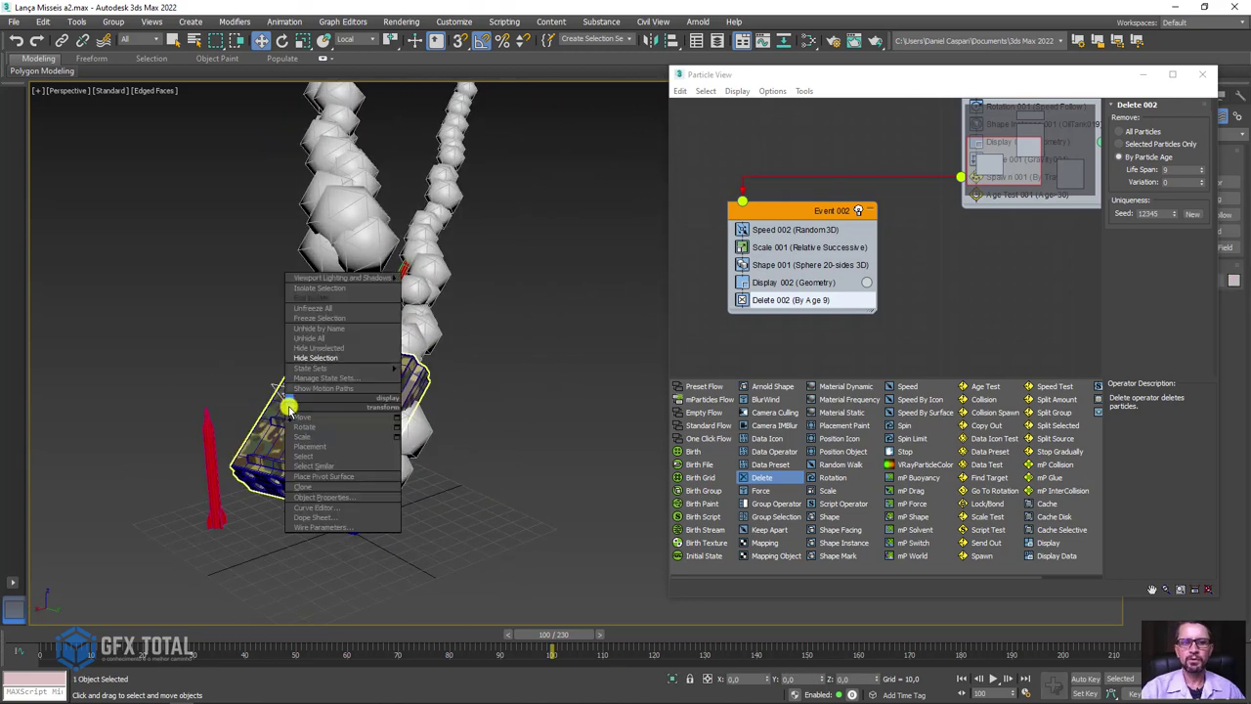
click(327, 357)
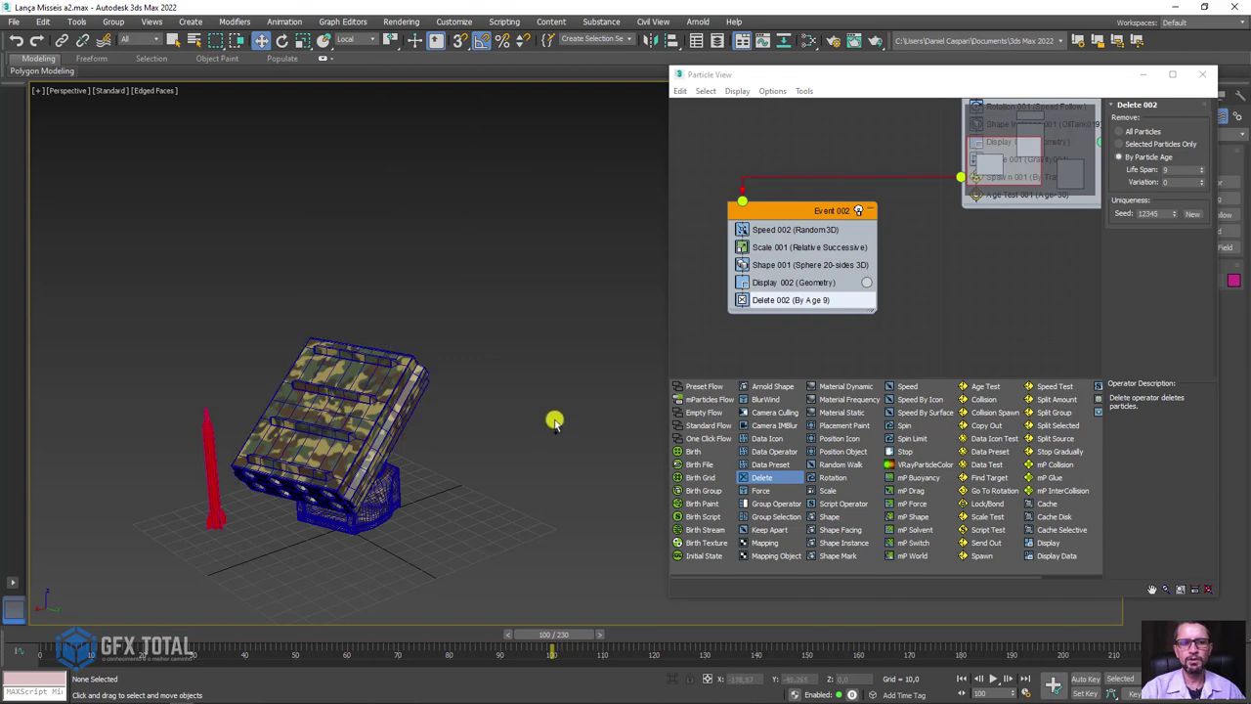
Step: Turn off Show Logo on PF Source 001, then close Particle View
drag(1091, 78, 939, 76)
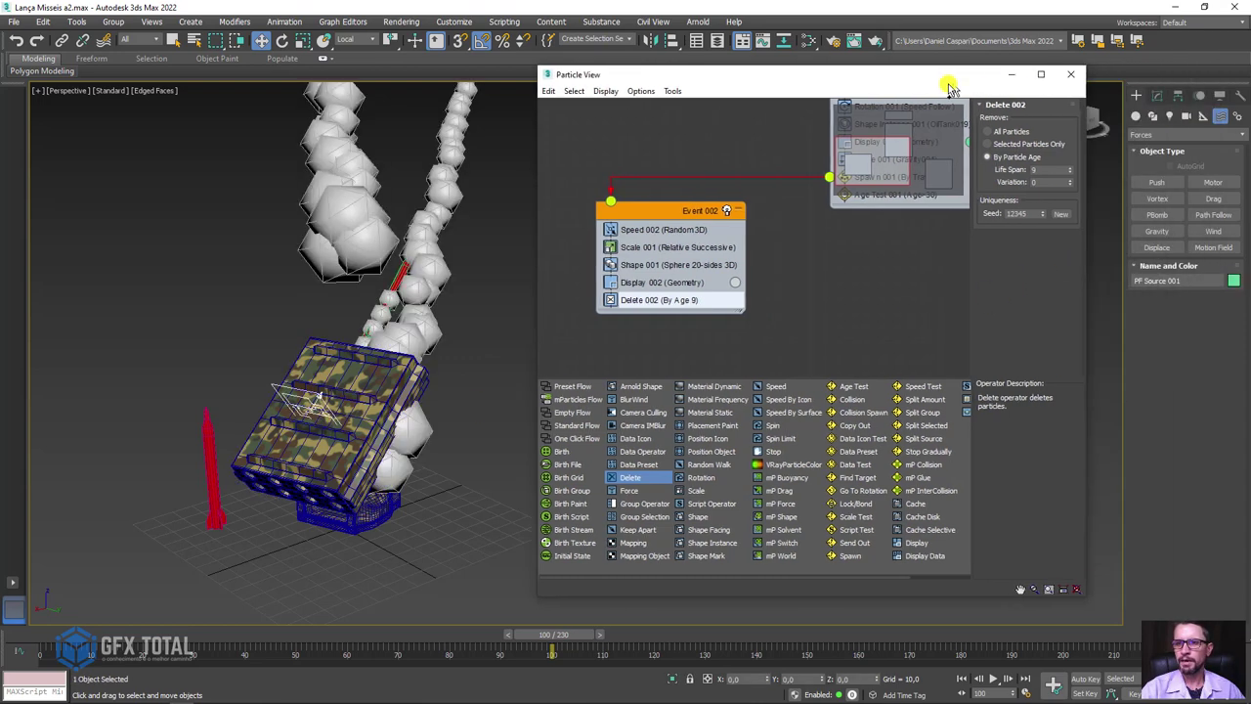
middle_drag(755, 185, 661, 480)
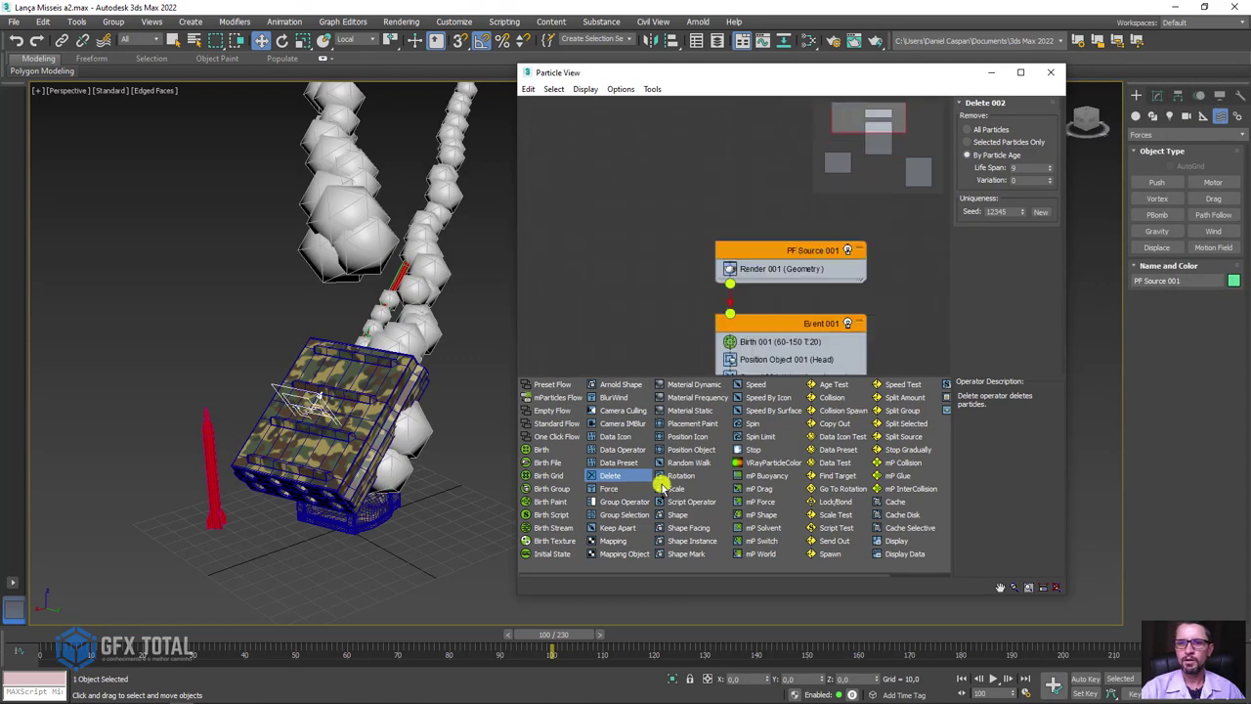
click(790, 252)
scroll(969, 162, down, 3)
scroll(969, 131, down, 2)
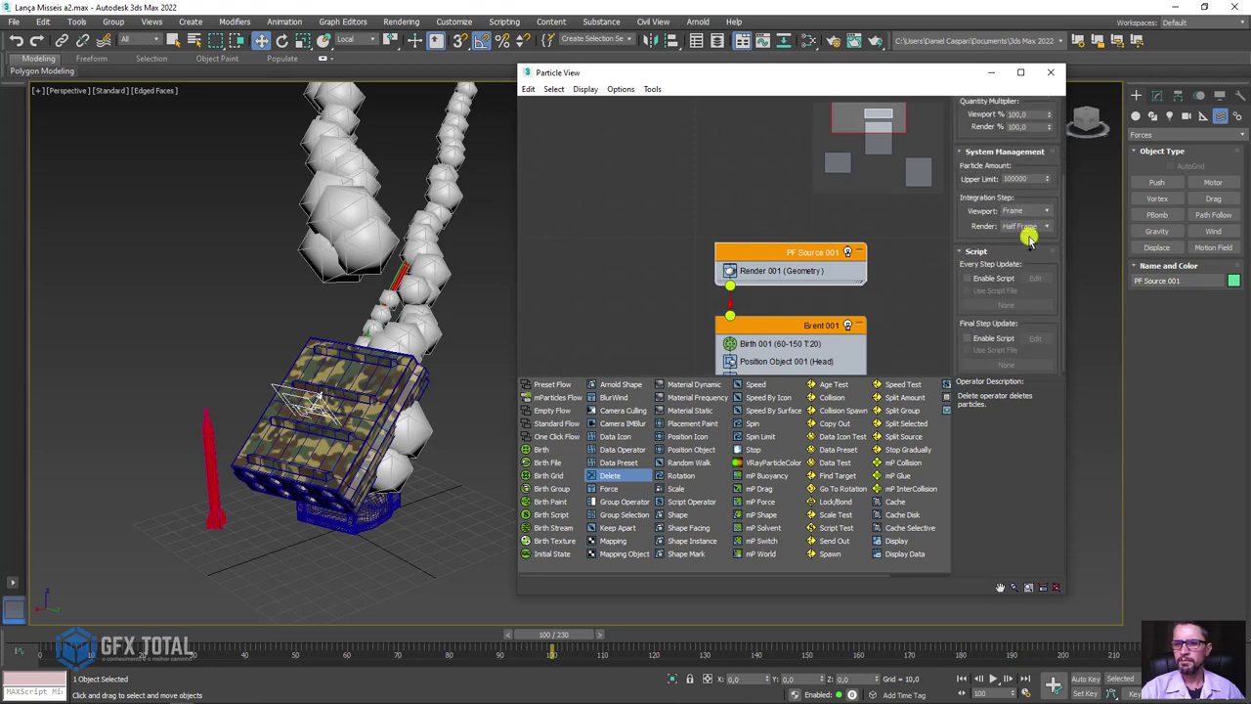
scroll(968, 209, up, 1)
scroll(978, 251, up, 1)
scroll(981, 332, up, 2)
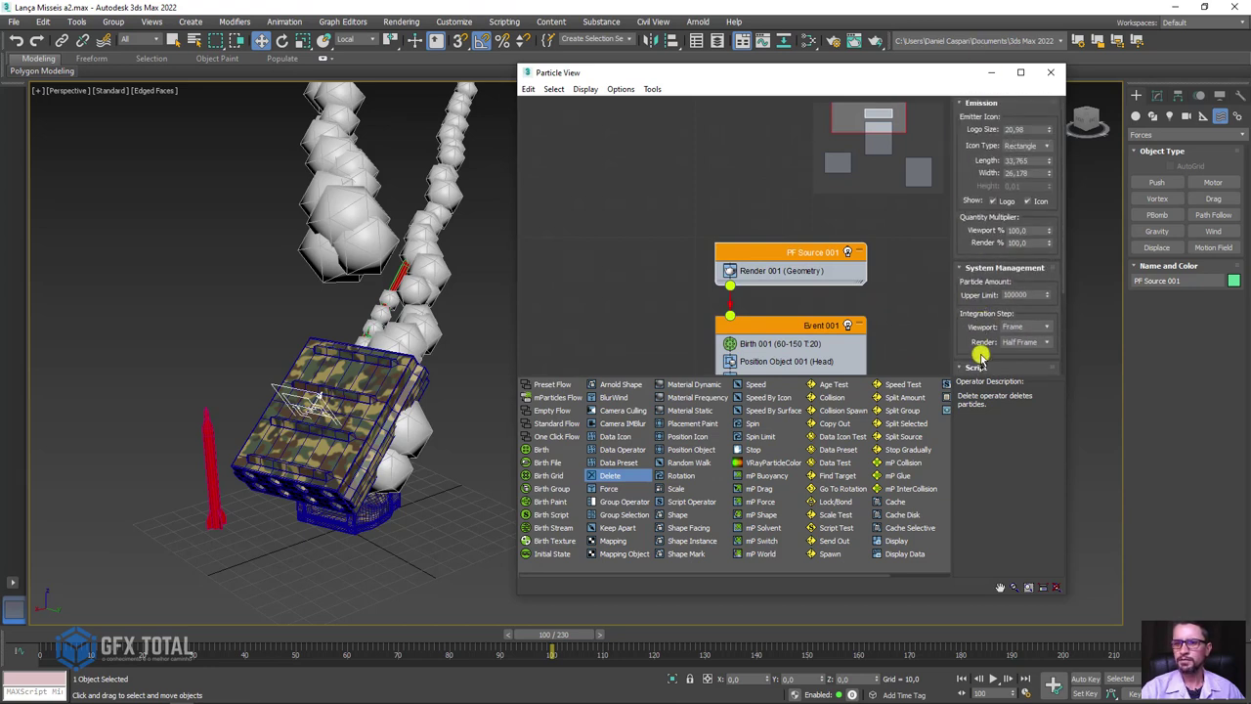
click(995, 200)
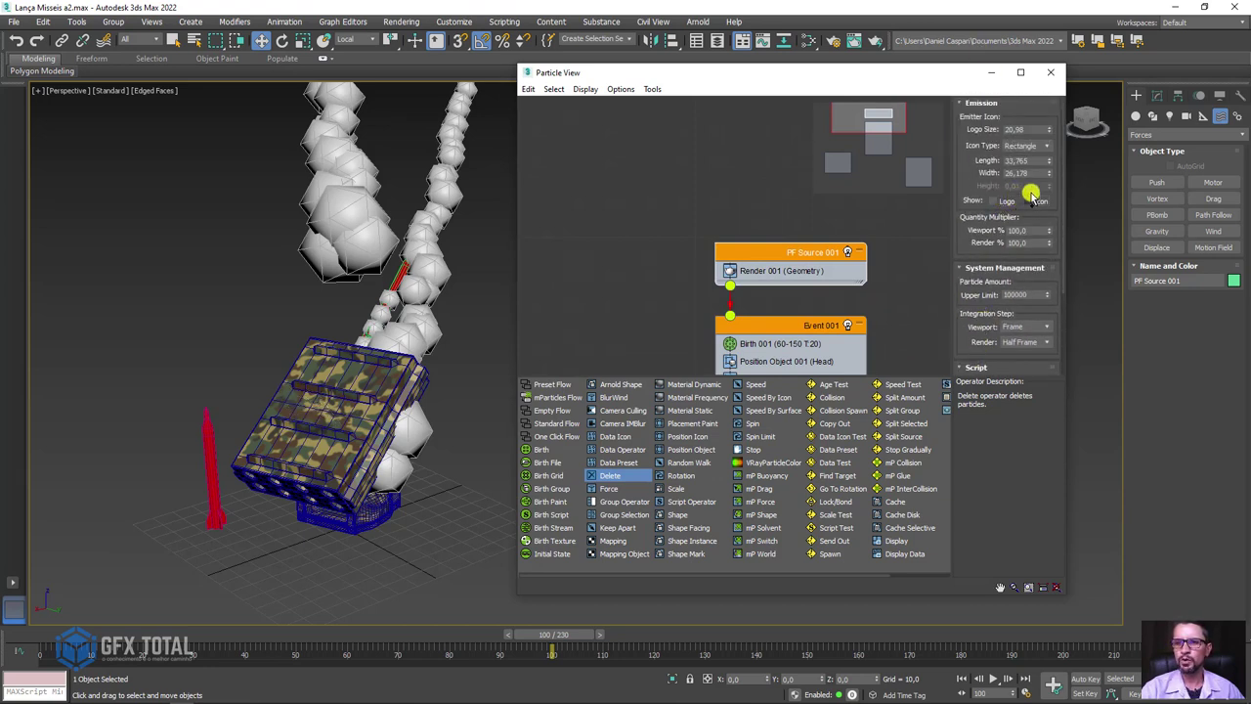
click(1050, 72)
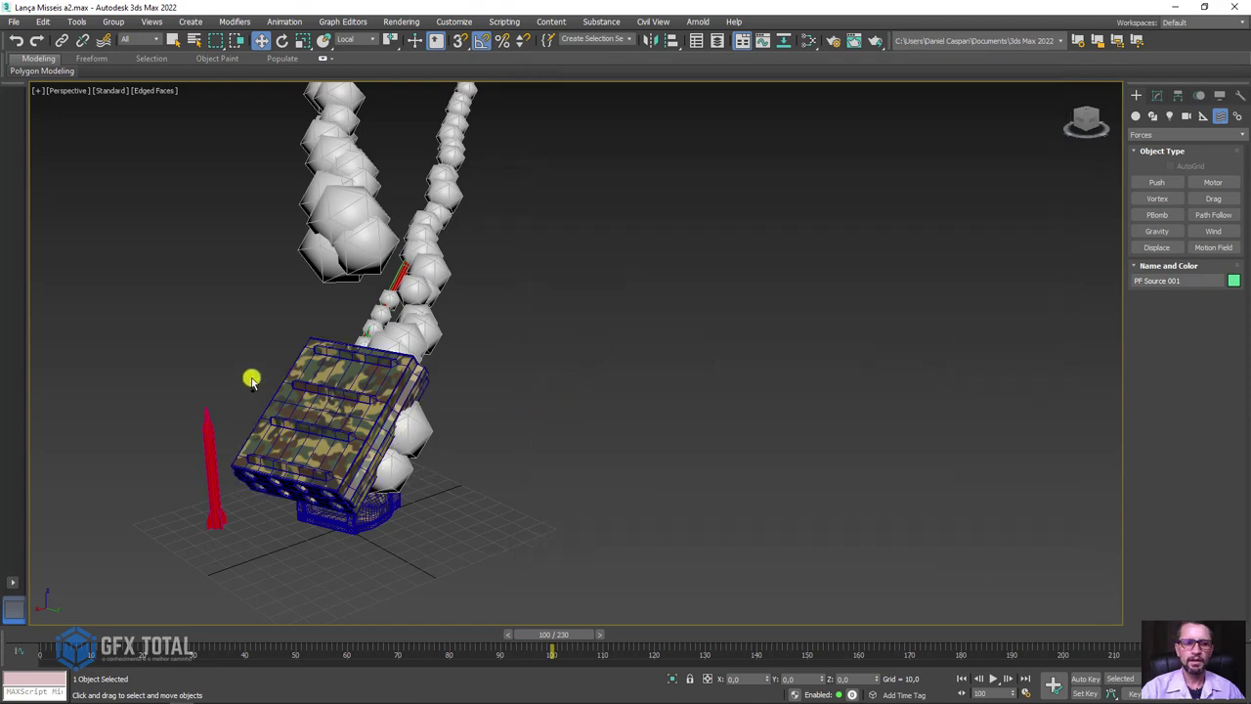
Step: Select only the spare rocket model and hide it
drag(251, 379, 203, 444)
right_click(212, 433)
drag(153, 325, 213, 448)
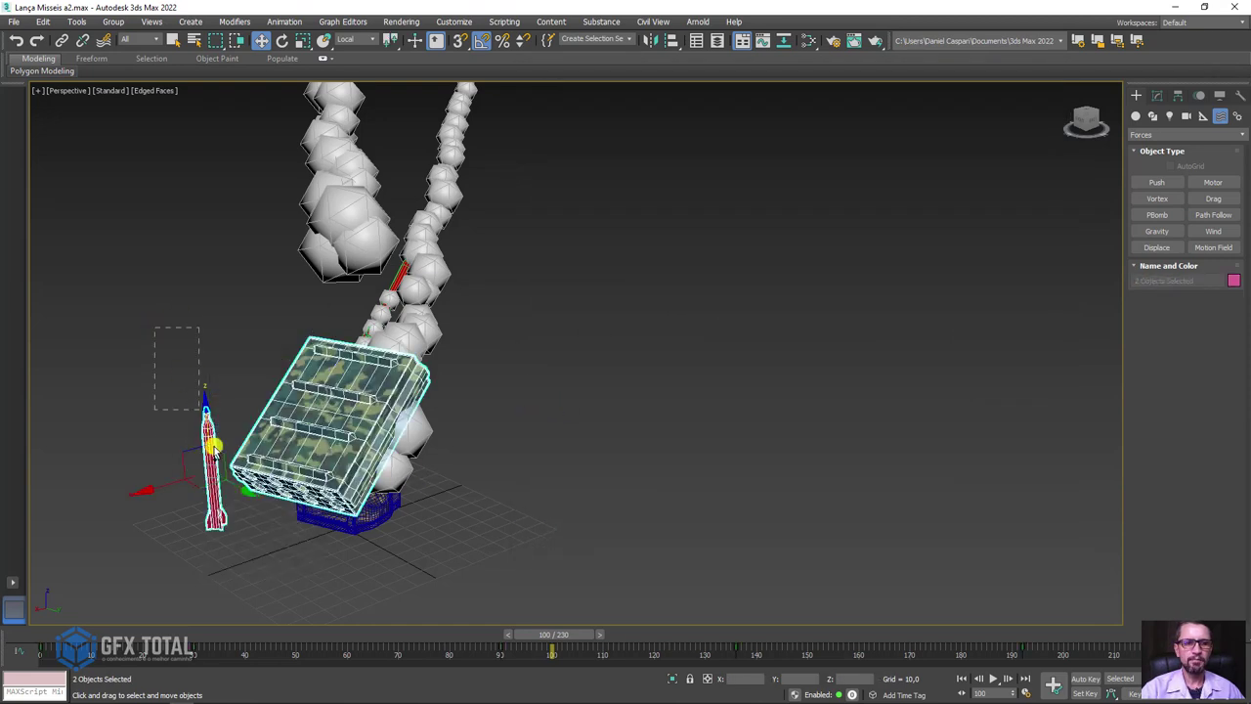
click(212, 448)
right_click(233, 392)
click(245, 371)
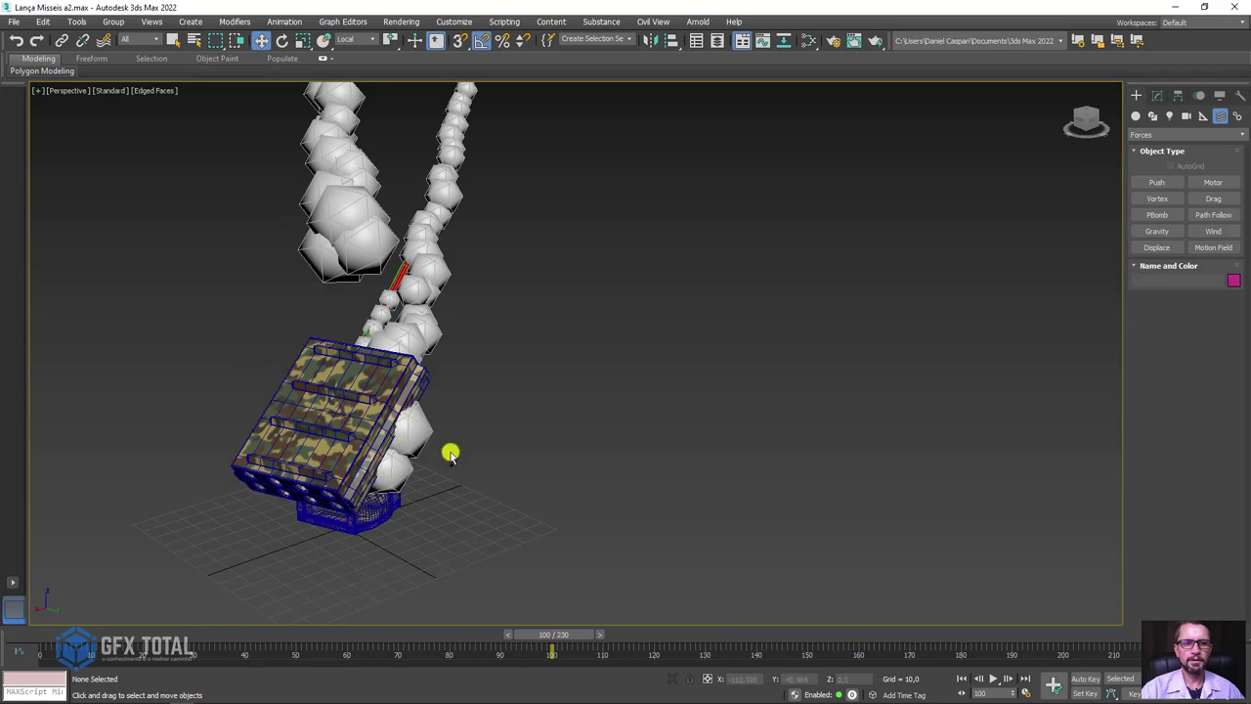
Step: Switch the viewport to default shading without edged faces and orbit so the trails rise vertically
mouse_move(449, 455)
alt+middle_down()
mouse_move(480, 408)
mouse_move(505, 508)
alt+middle_up()
key(F4)
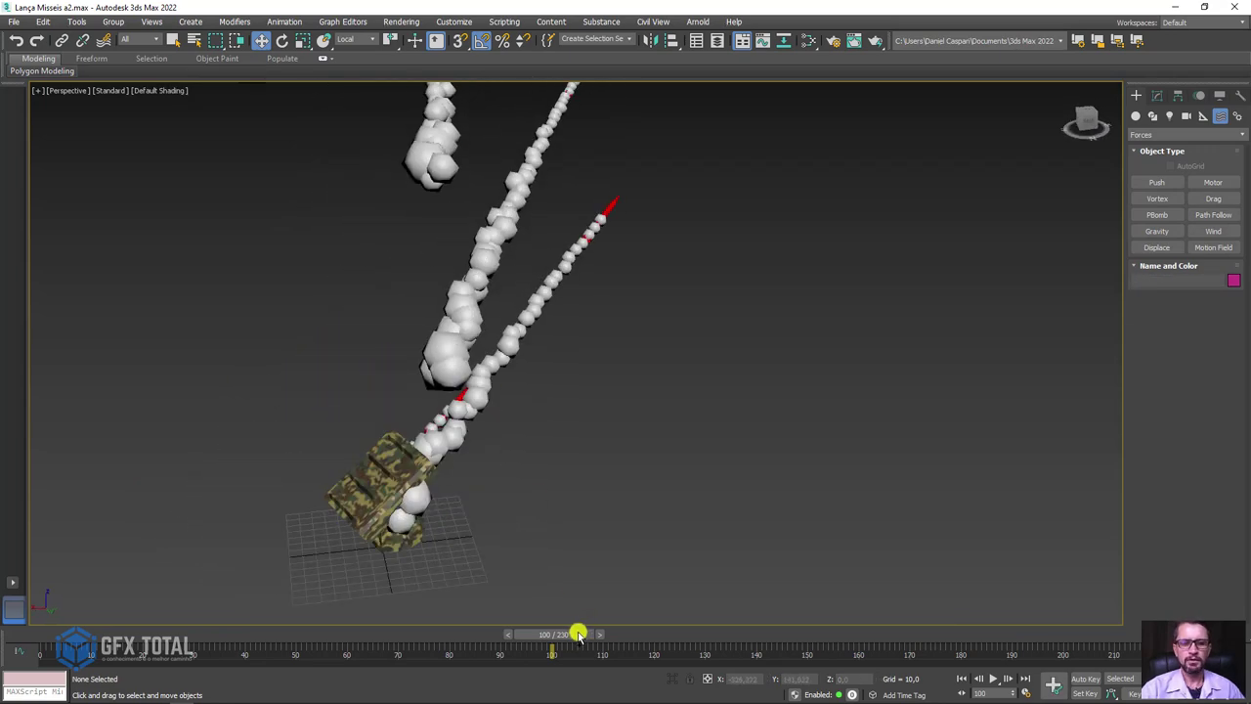
mouse_move(579, 634)
mouse_down()
mouse_move(330, 635)
mouse_move(466, 606)
mouse_up()
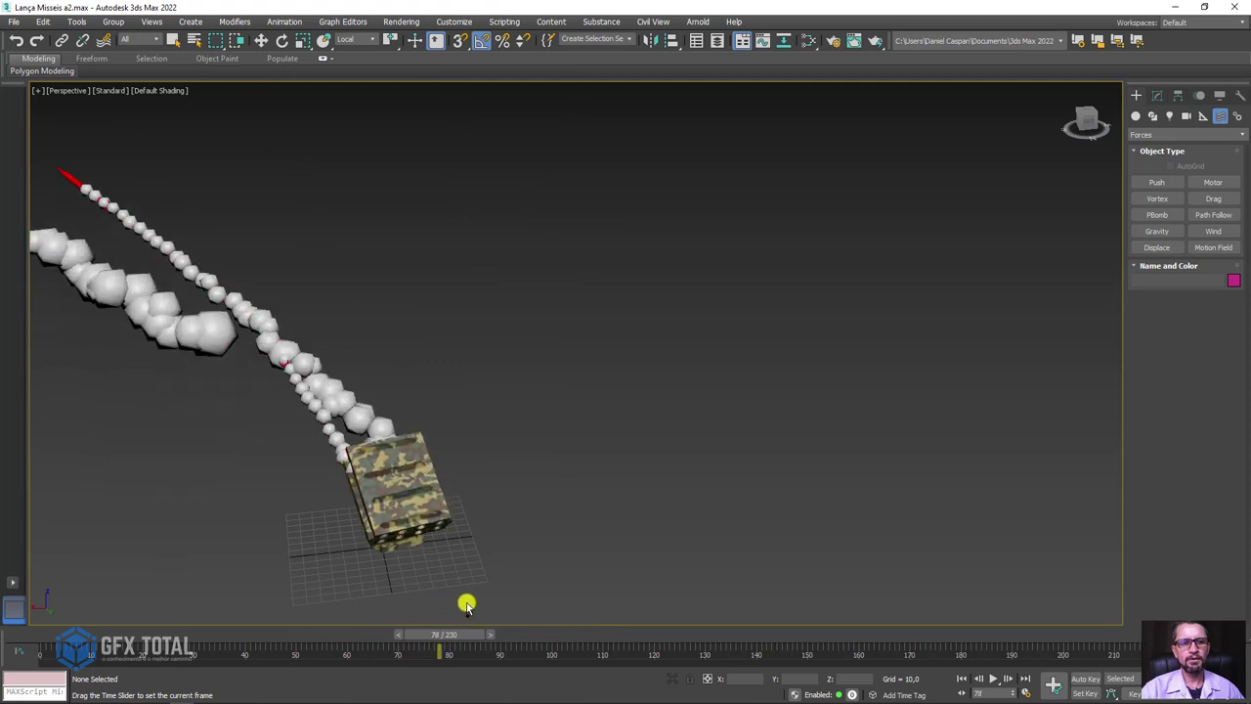
key(w)
alt+middle_drag(182, 388, 513, 395)
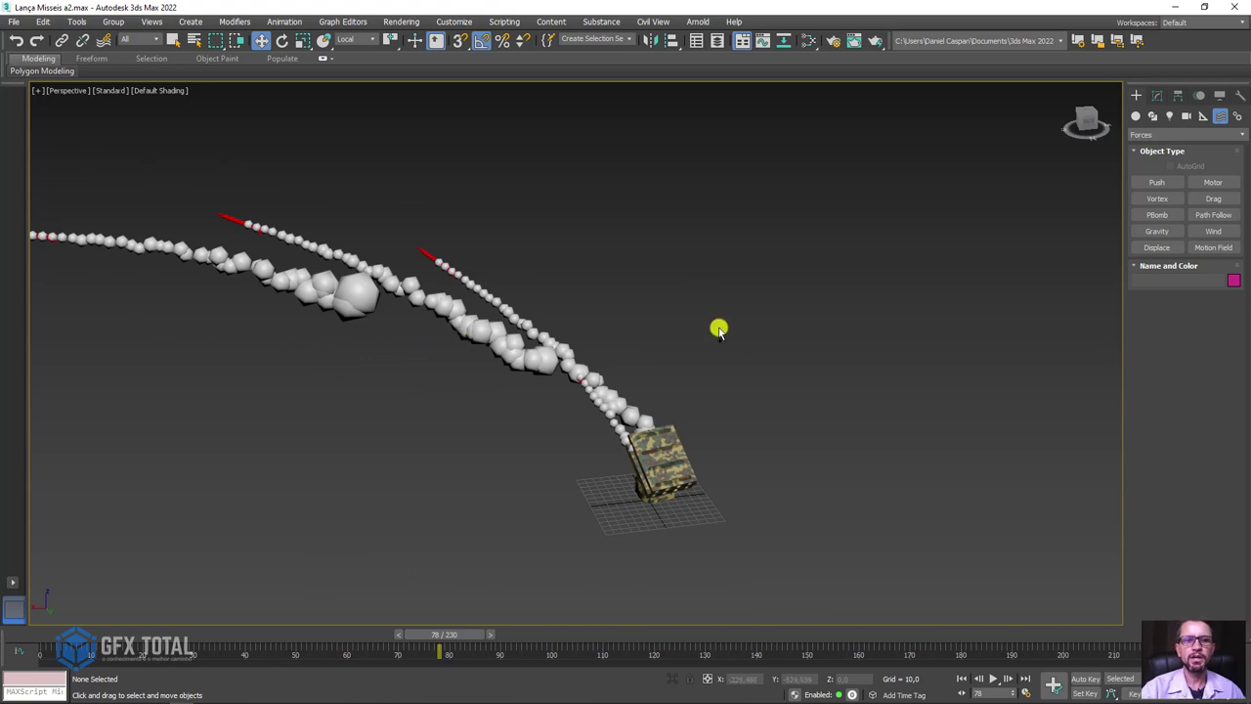
alt+middle_drag(709, 379, 618, 382)
drag(662, 344, 721, 359)
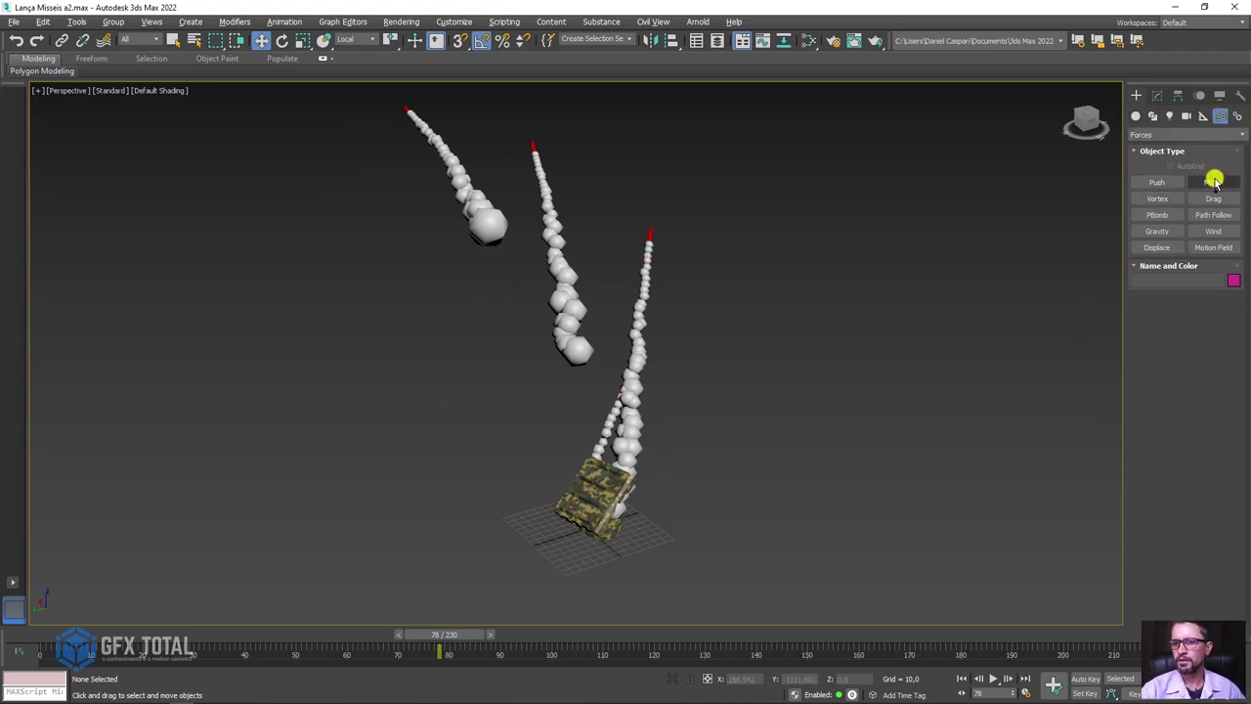
Step: Create a Wind force beside the launcher and tilt it to blow sideways
click(1213, 231)
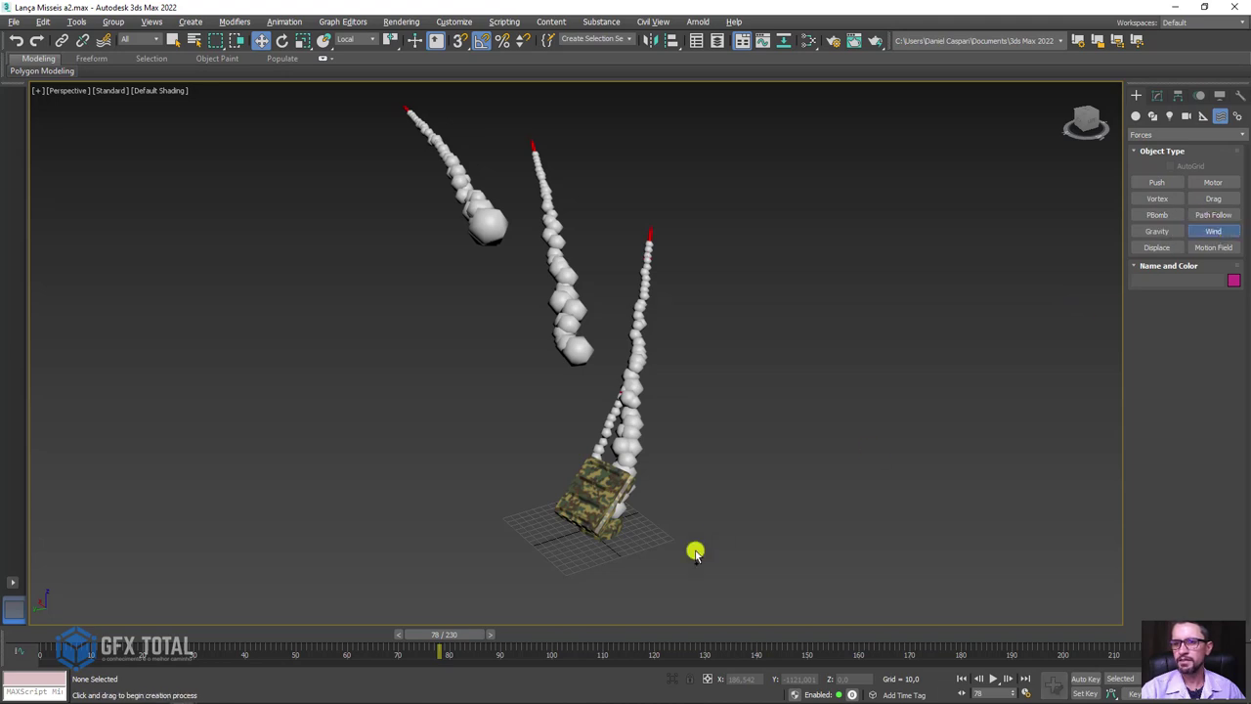
drag(374, 533, 428, 555)
key(e)
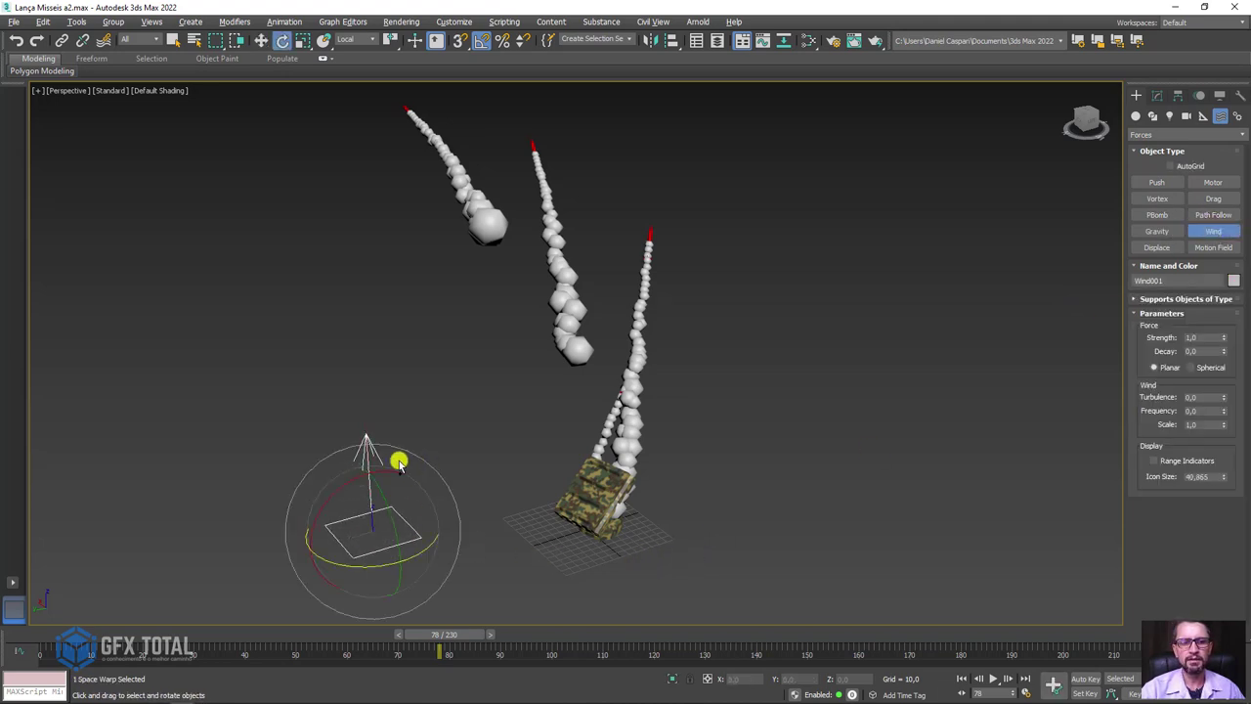
mouse_move(349, 480)
mouse_down()
mouse_move(401, 497)
mouse_move(423, 393)
mouse_up()
key(w)
Step: In Particle View, insert a Force operator into Event 002 below Speed 002
key(6)
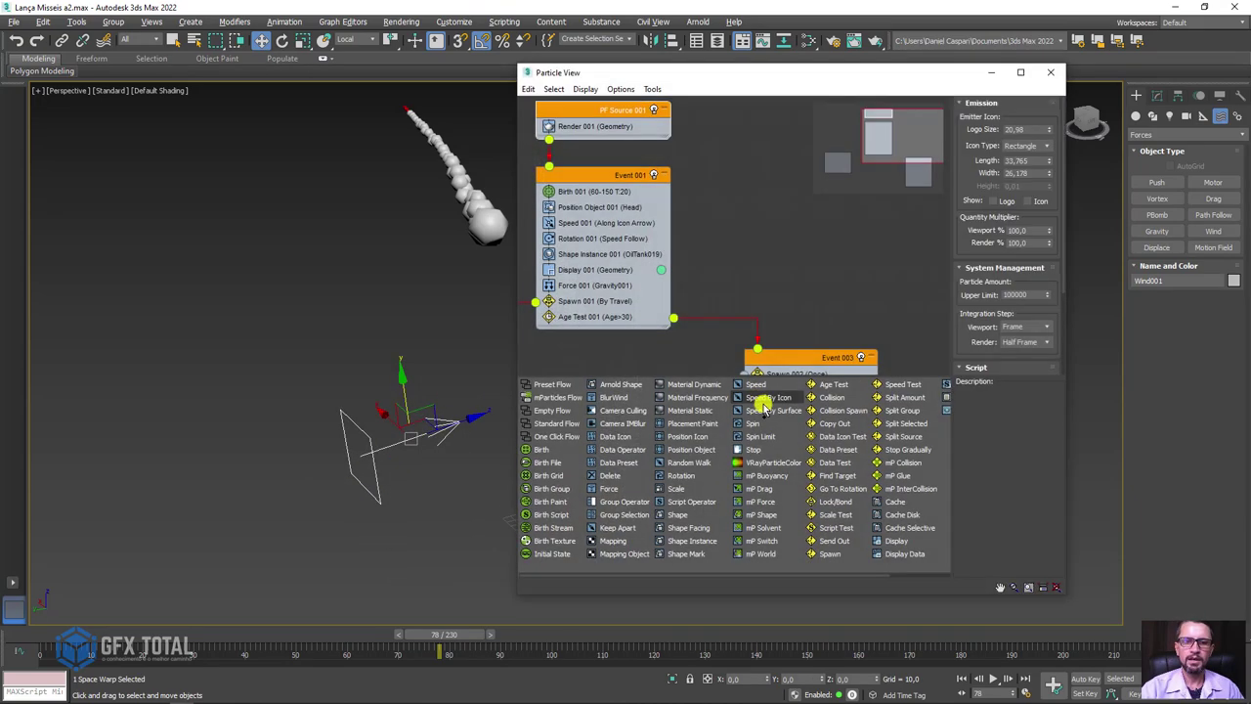
drag(740, 71, 991, 61)
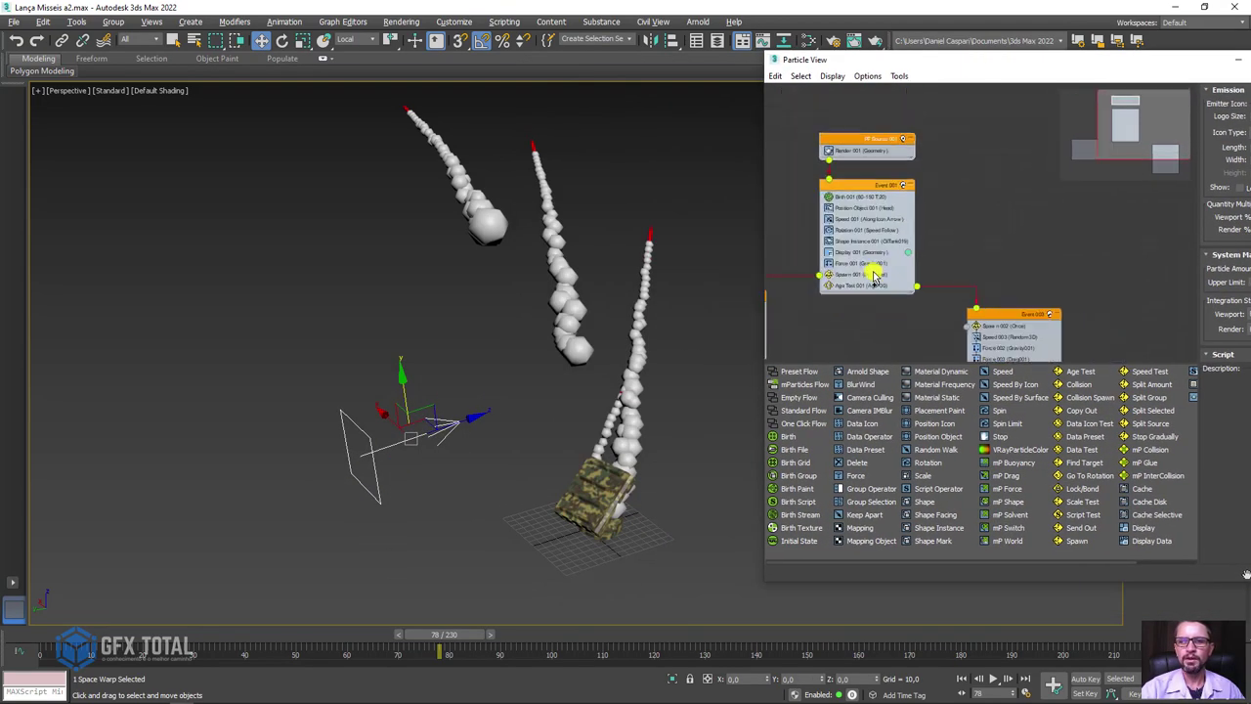
scroll(963, 260, down, 3)
scroll(873, 242, down, 2)
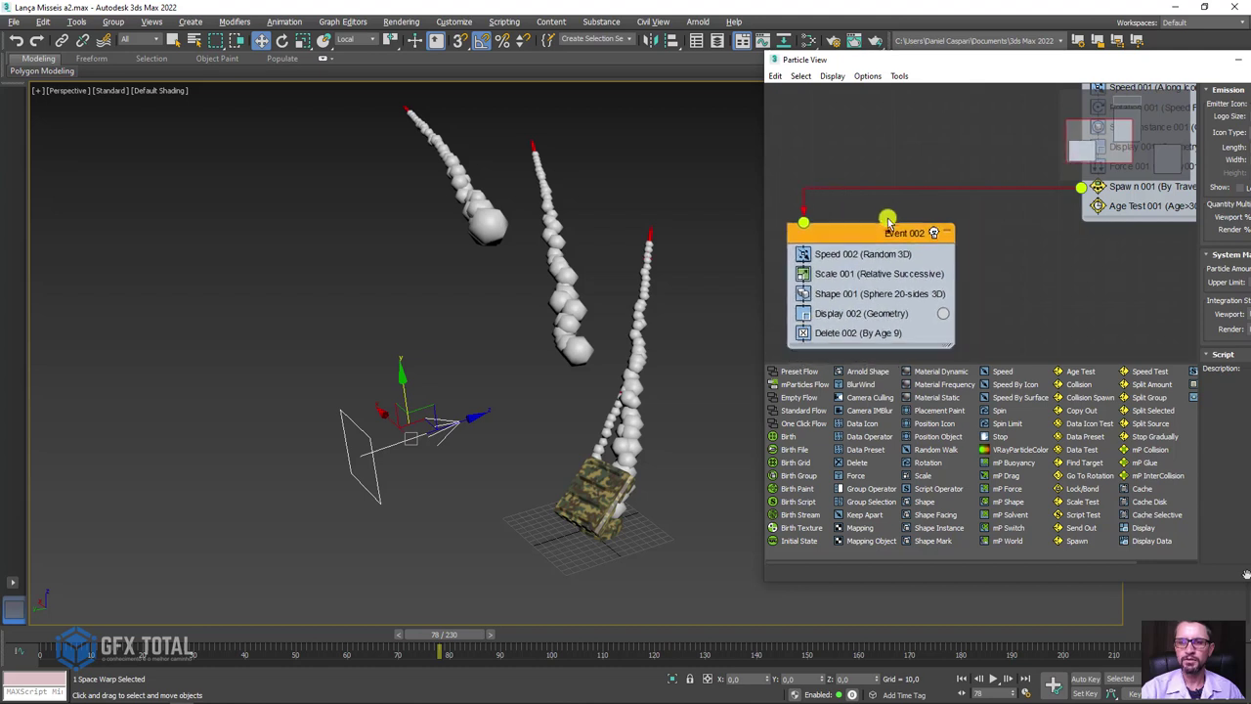
drag(906, 235, 909, 233)
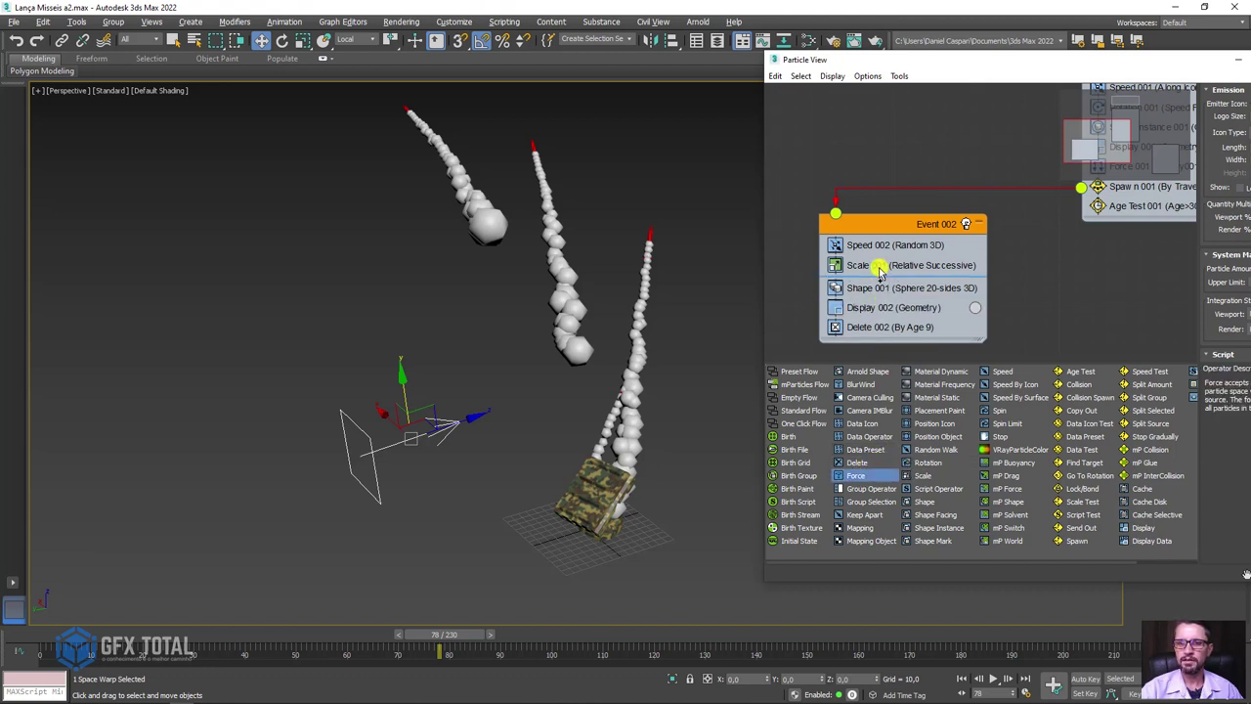
drag(884, 252, 872, 271)
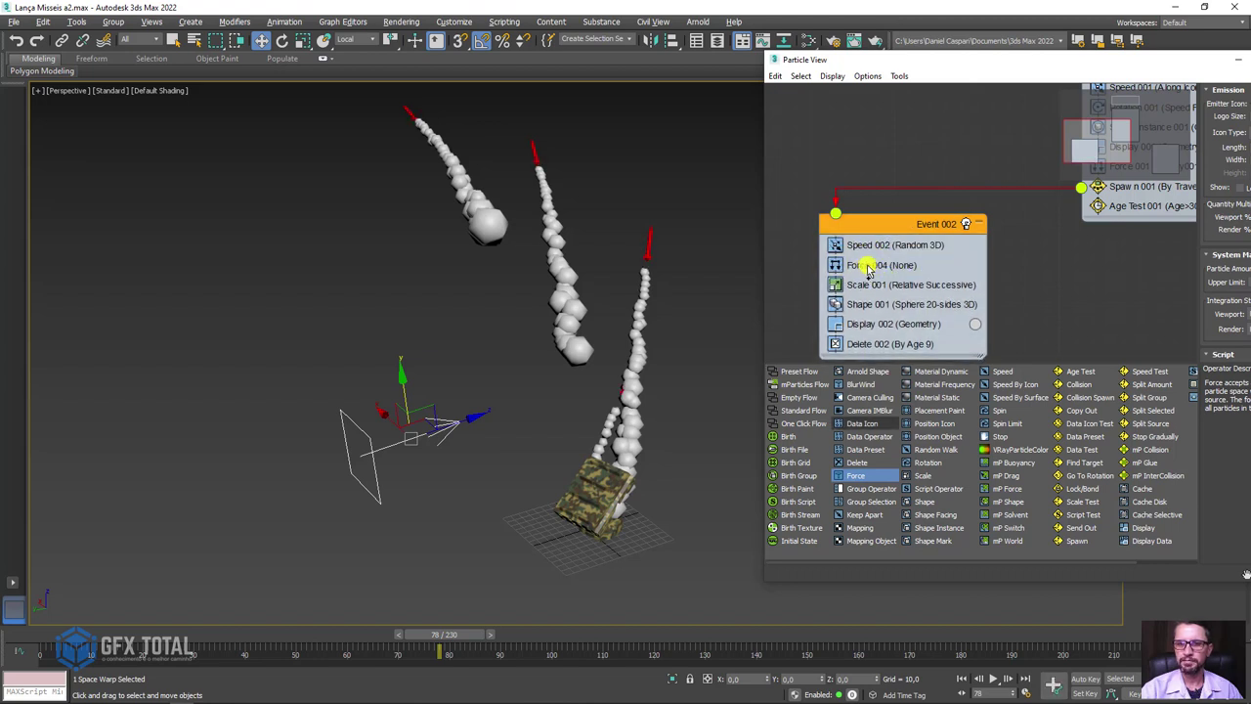
Step: Assign Wind001 as Force 004's force and scrub to frame 84 to check trail bending
click(868, 267)
click(1218, 168)
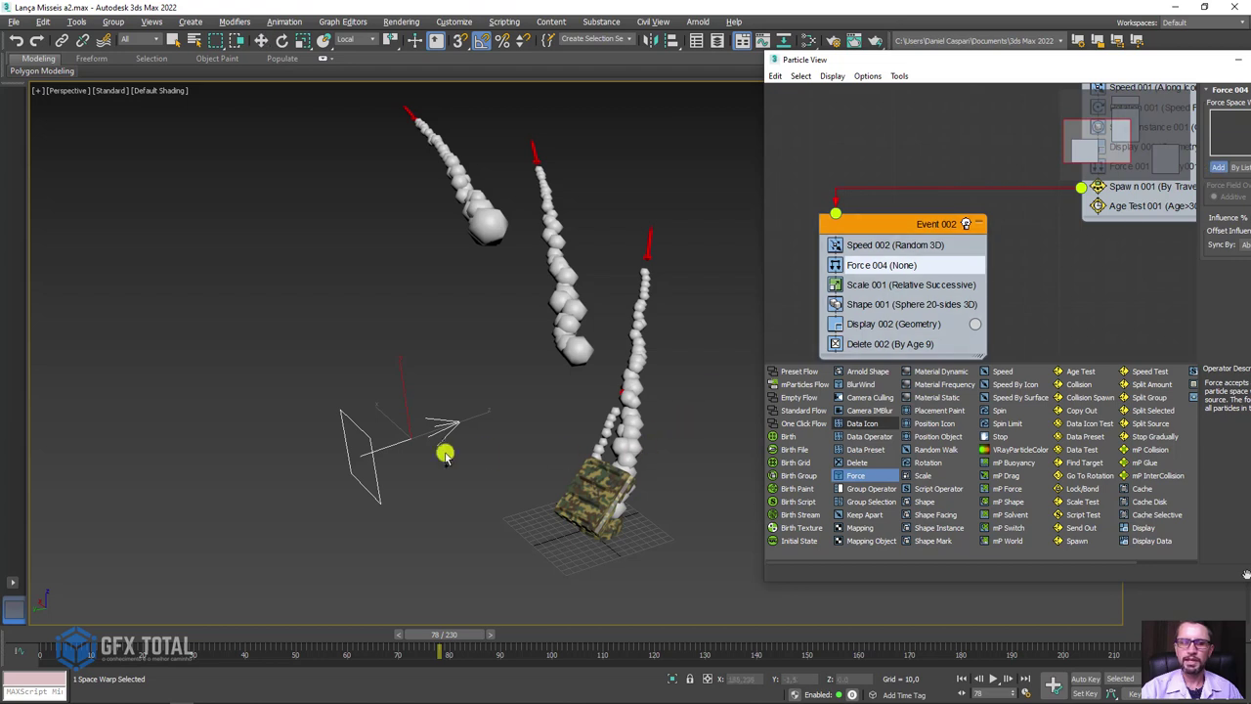
click(408, 442)
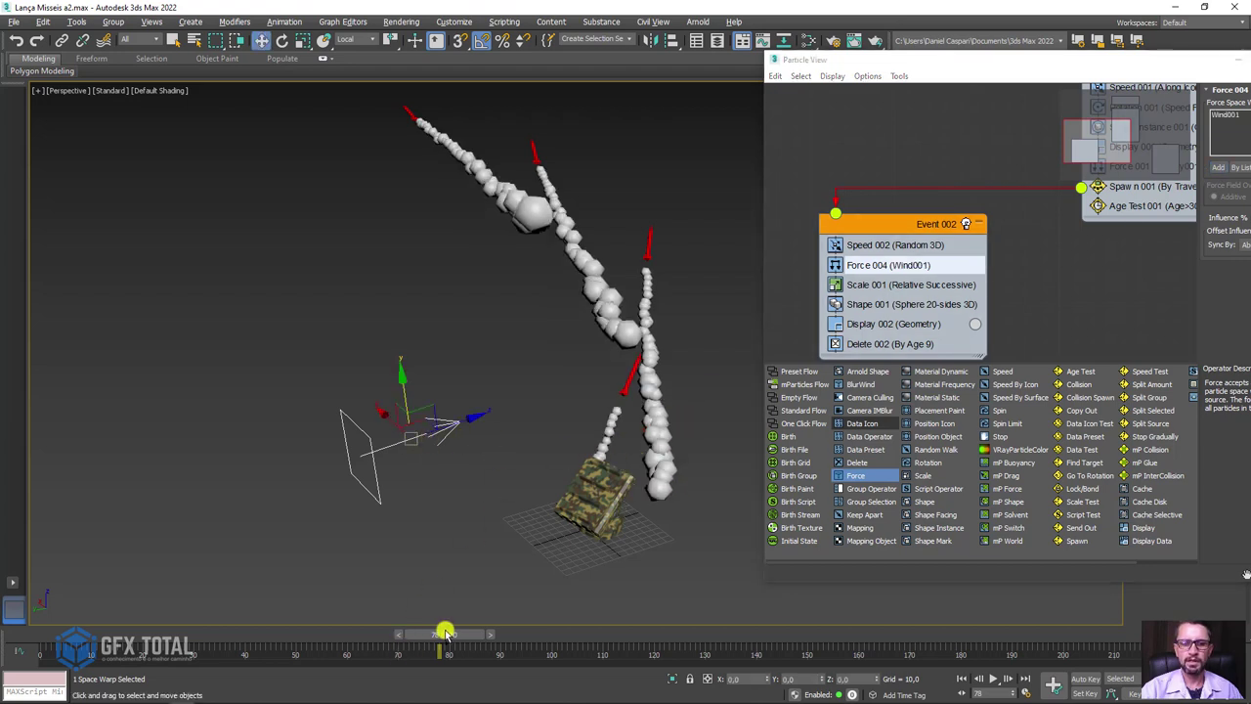
drag(444, 633, 480, 633)
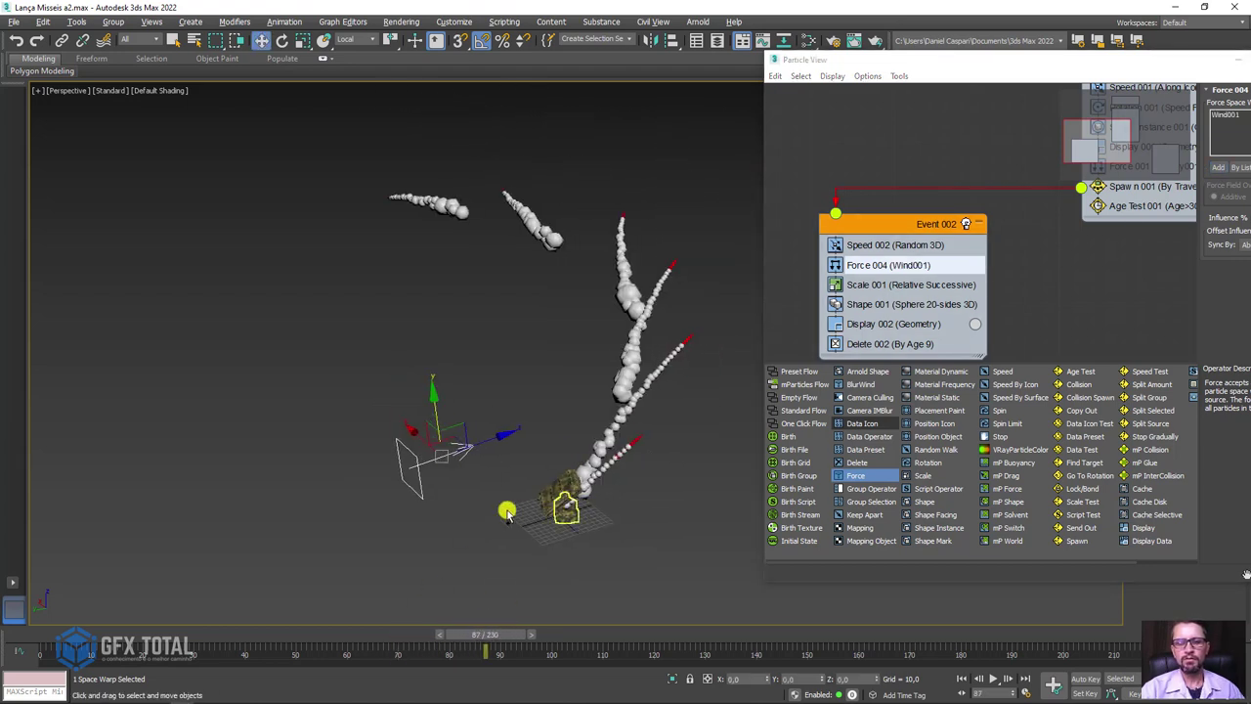
alt+middle_drag(506, 513, 511, 645)
mouse_move(505, 634)
mouse_down()
mouse_move(525, 634)
mouse_move(479, 634)
mouse_up()
Step: Close Particle View and adjust Wind001's strength and turbulence to 1,66
drag(1094, 67, 1046, 73)
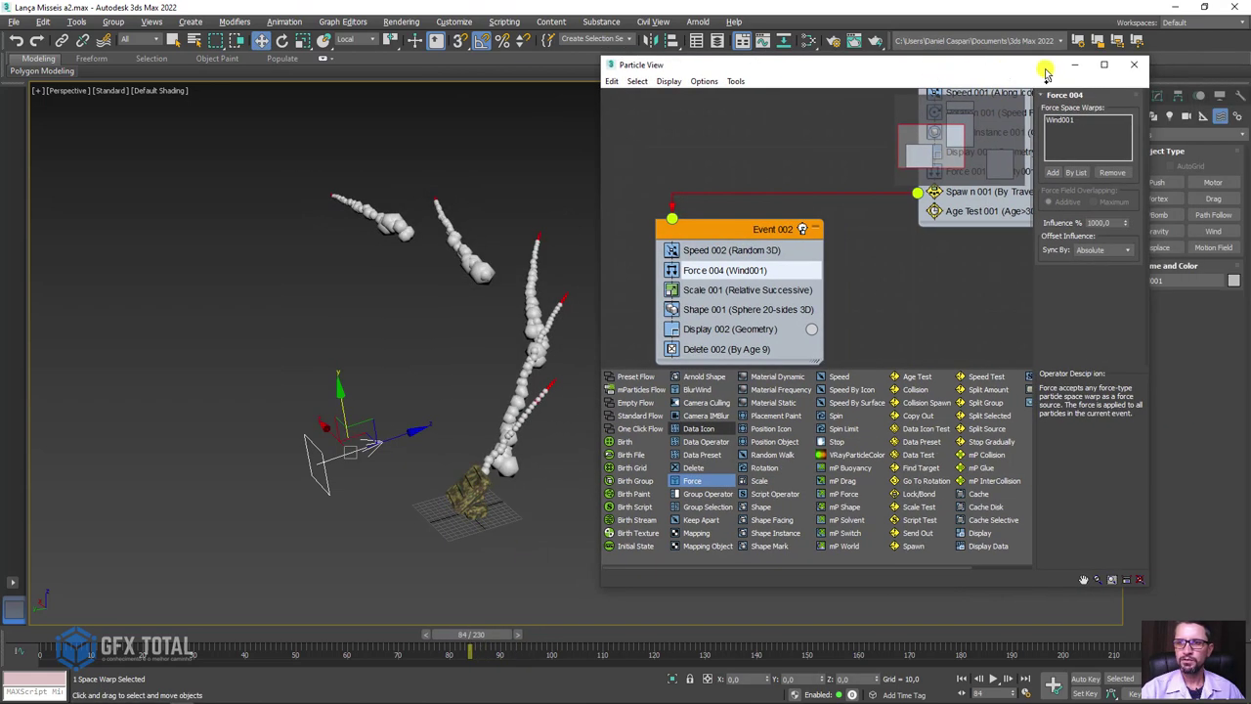
click(1075, 65)
click(1157, 95)
alt+middle_drag(791, 319, 860, 338)
mouse_move(1222, 426)
mouse_down()
mouse_move(1212, 287)
mouse_move(1221, 439)
mouse_move(1215, 425)
mouse_up()
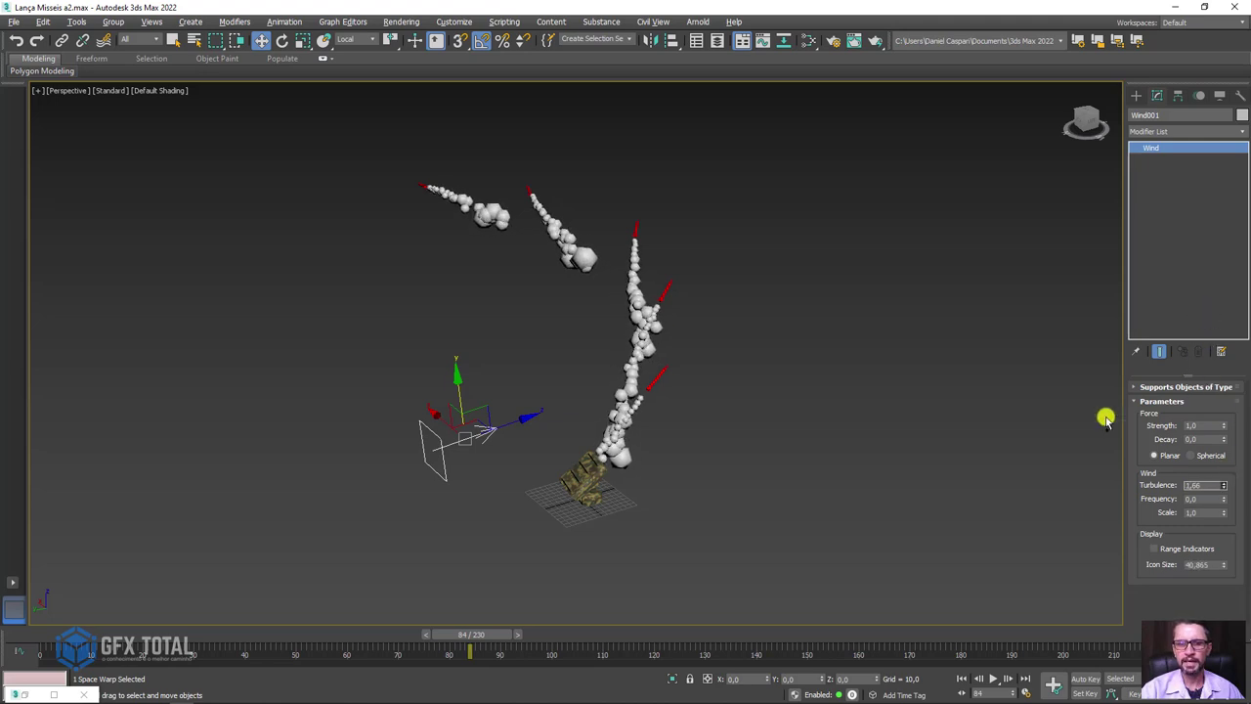
Step: Scrub to the explosions, then hide the Wind gizmo via Hide Selection
drag(490, 635, 690, 598)
scroll(670, 494, up, 2)
scroll(511, 397, up, 2)
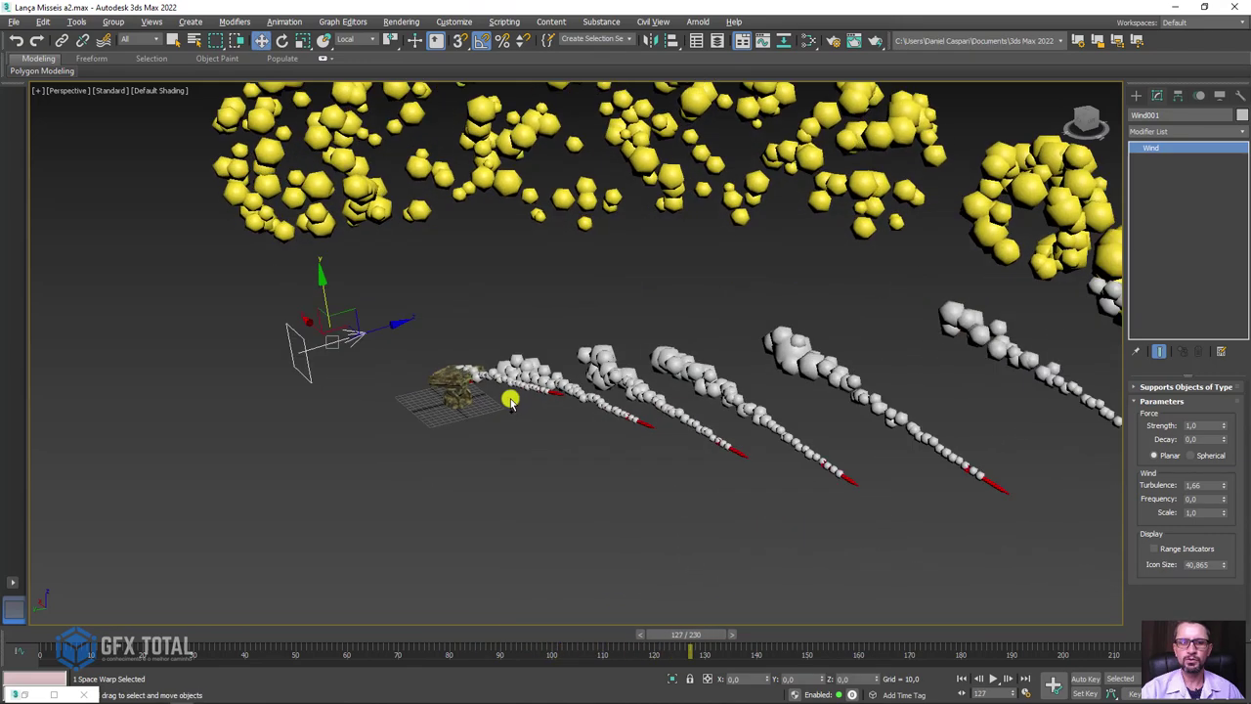
scroll(366, 338, up, 3)
scroll(326, 320, up, 2)
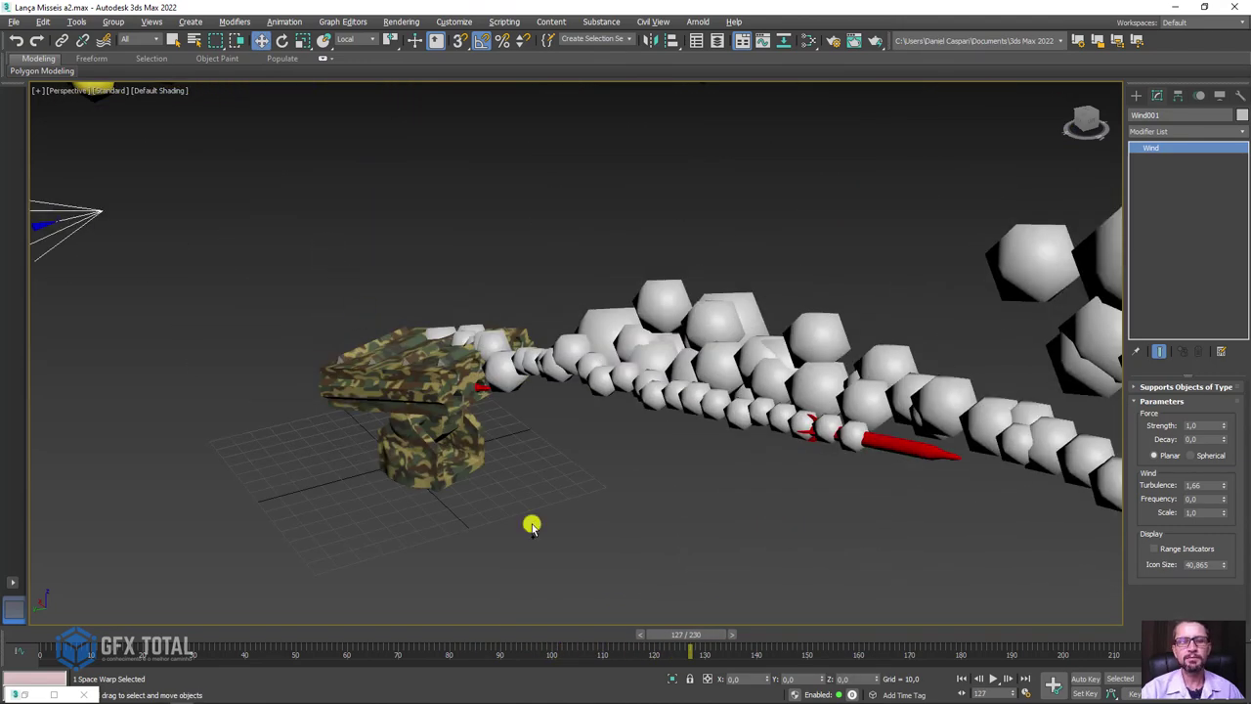
drag(640, 629, 326, 609)
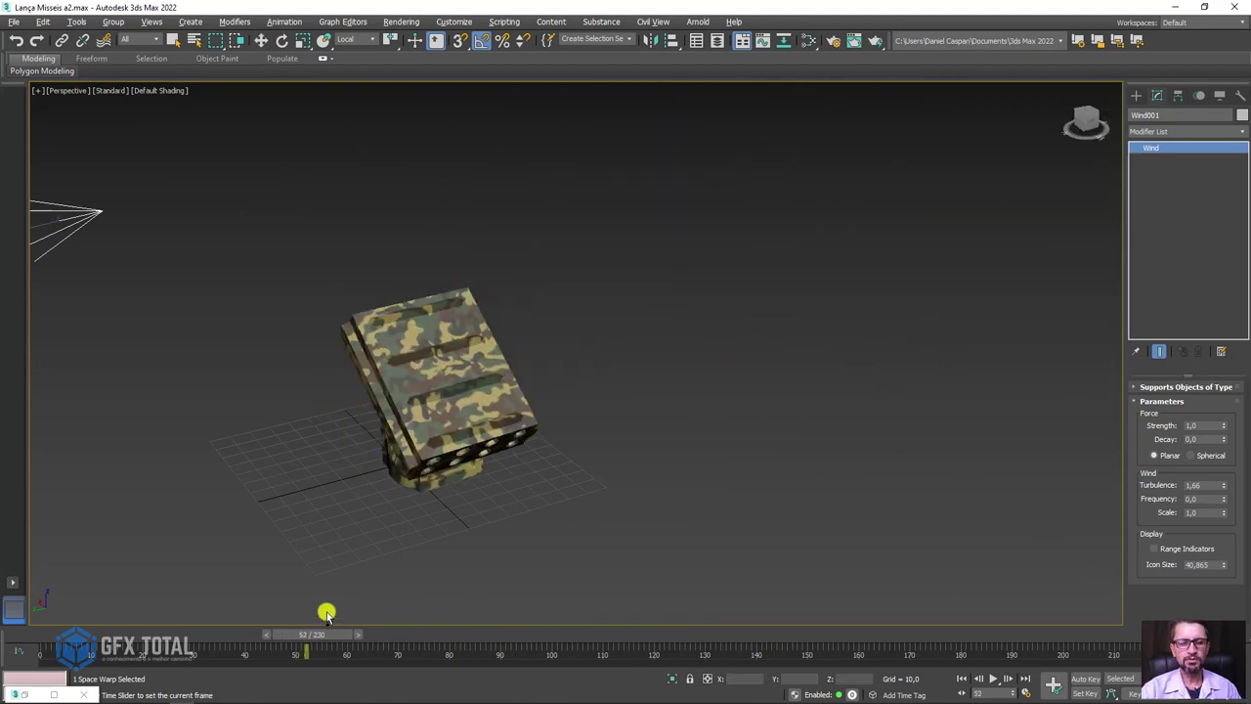
scroll(173, 430, down, 5)
right_click(173, 425)
click(218, 378)
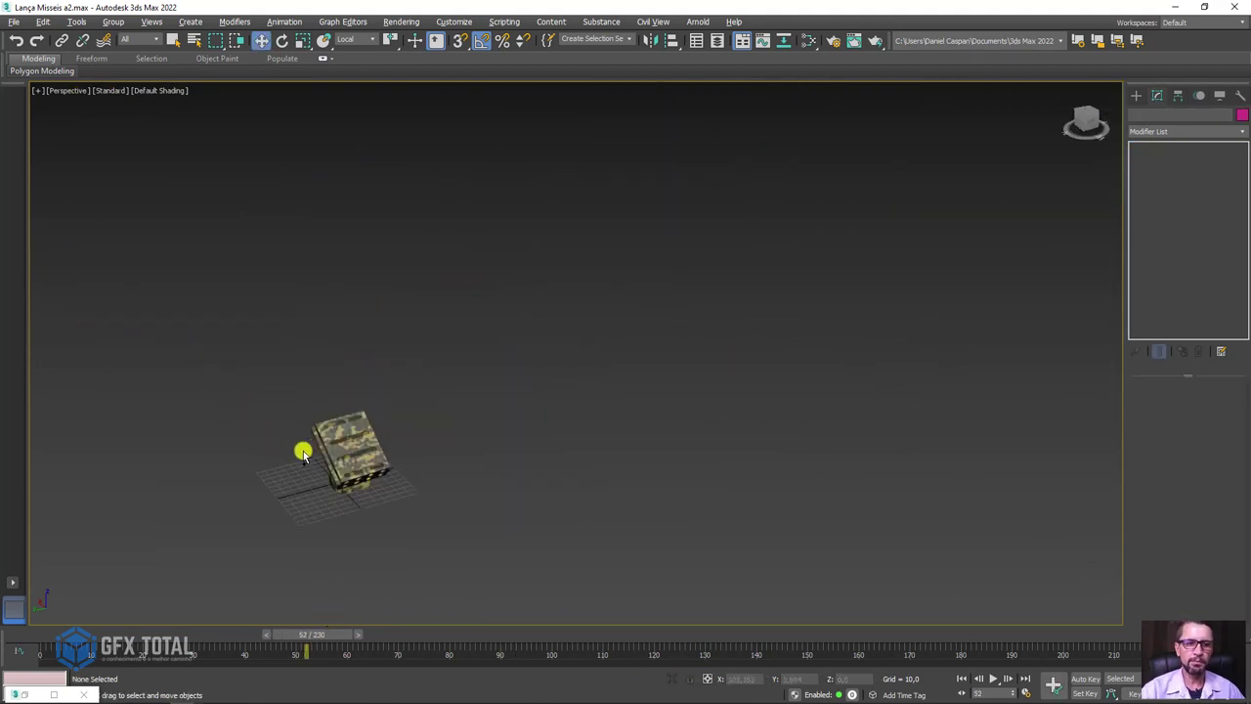
Step: Rewind to frame 0 and review the wind-blown trails and debris through frame 128
scroll(302, 446, up, 4)
drag(282, 634, 20, 637)
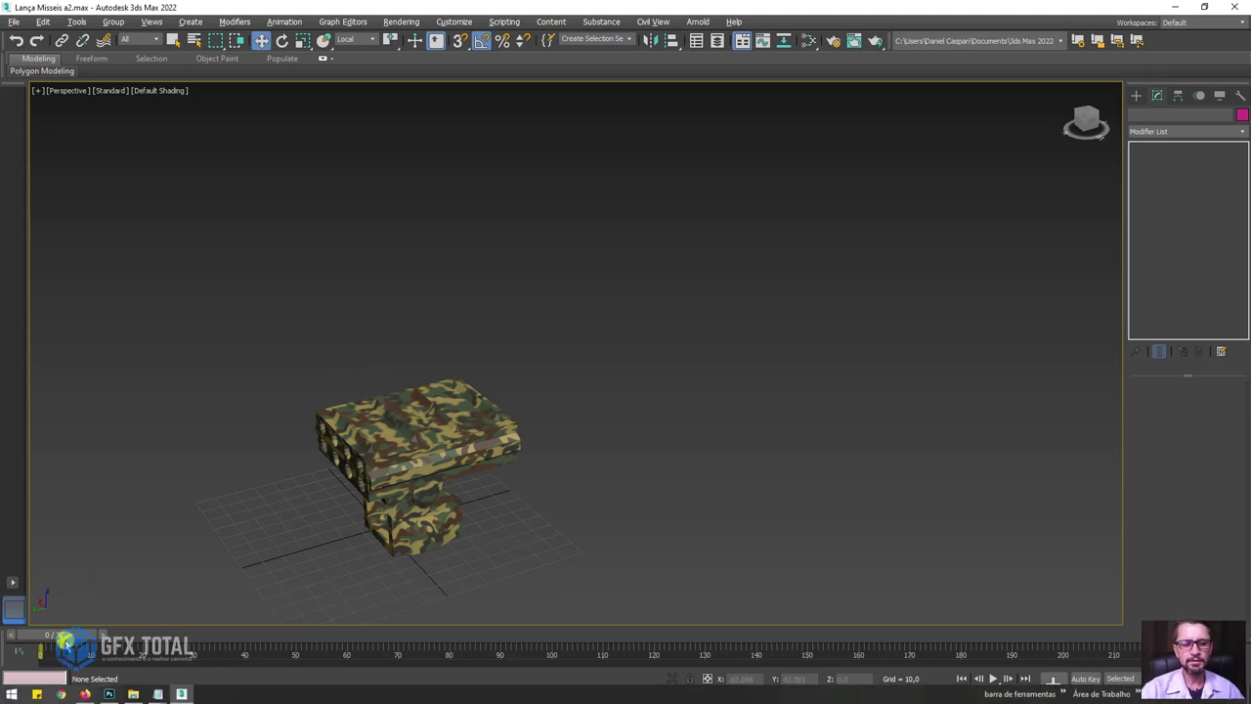
drag(63, 636, 617, 636)
key(w)
scroll(771, 329, down, 4)
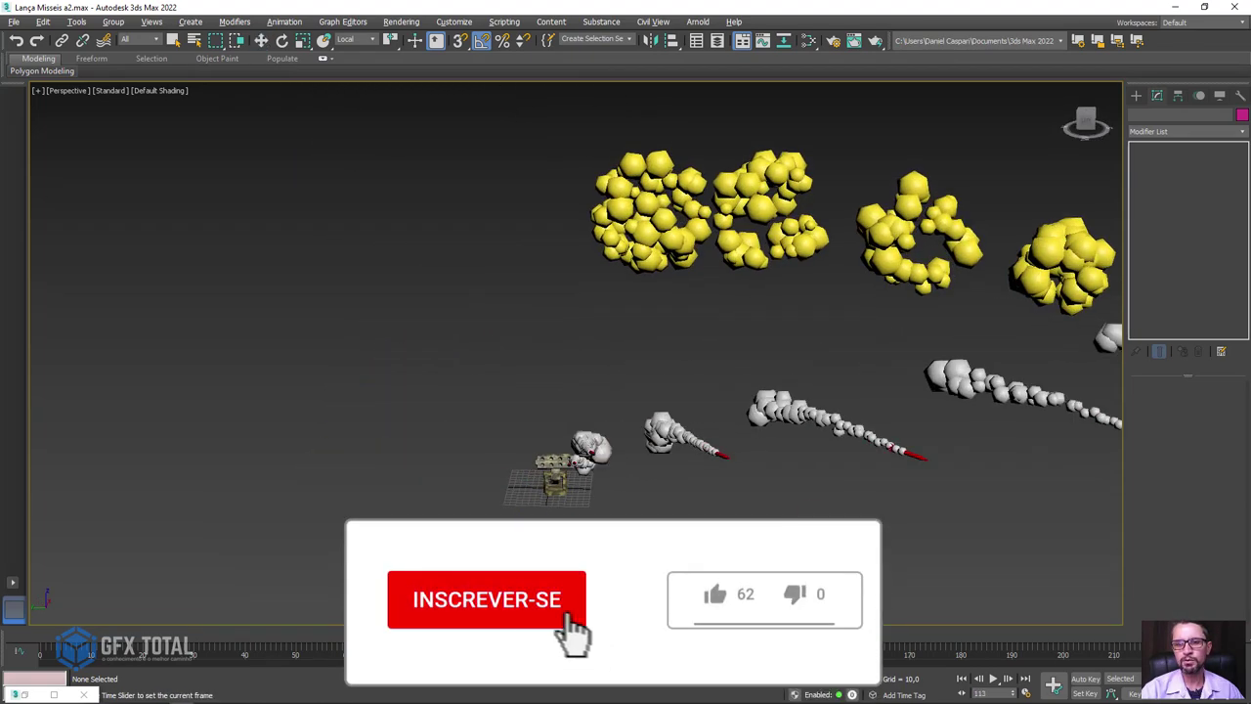
alt+middle_drag(782, 494, 539, 424)
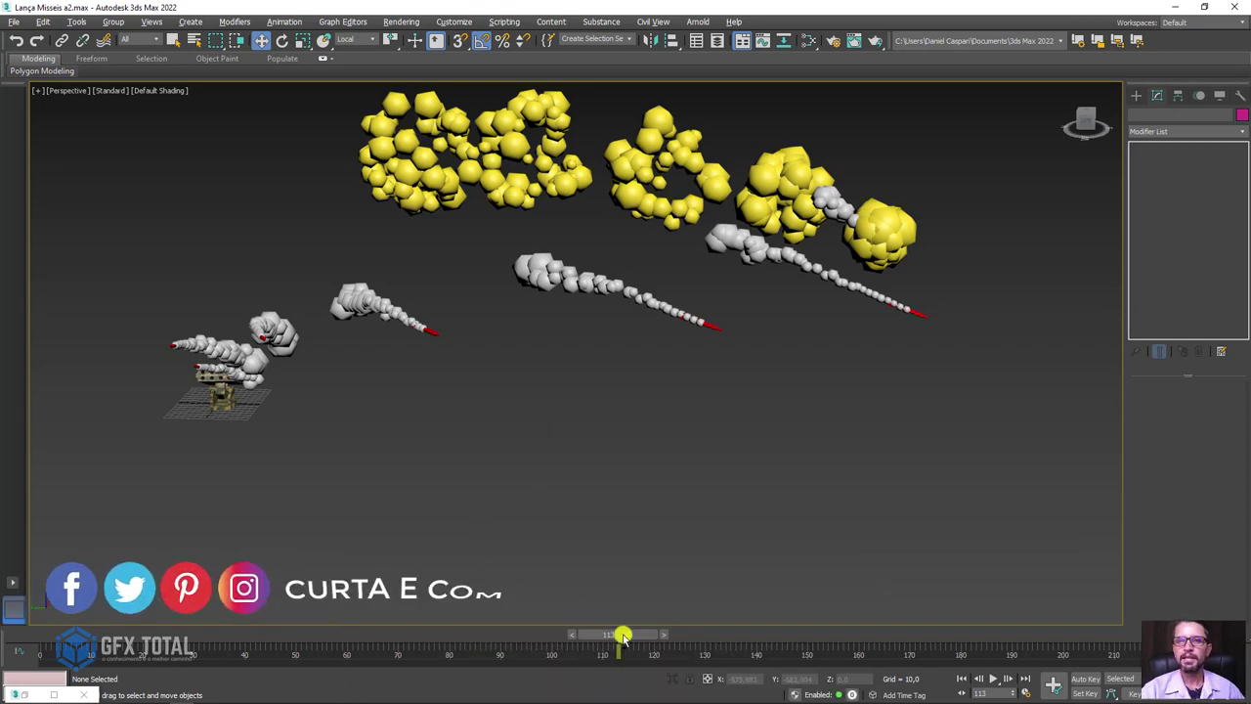
mouse_move(625, 637)
mouse_down()
mouse_move(608, 636)
mouse_move(854, 633)
mouse_up()
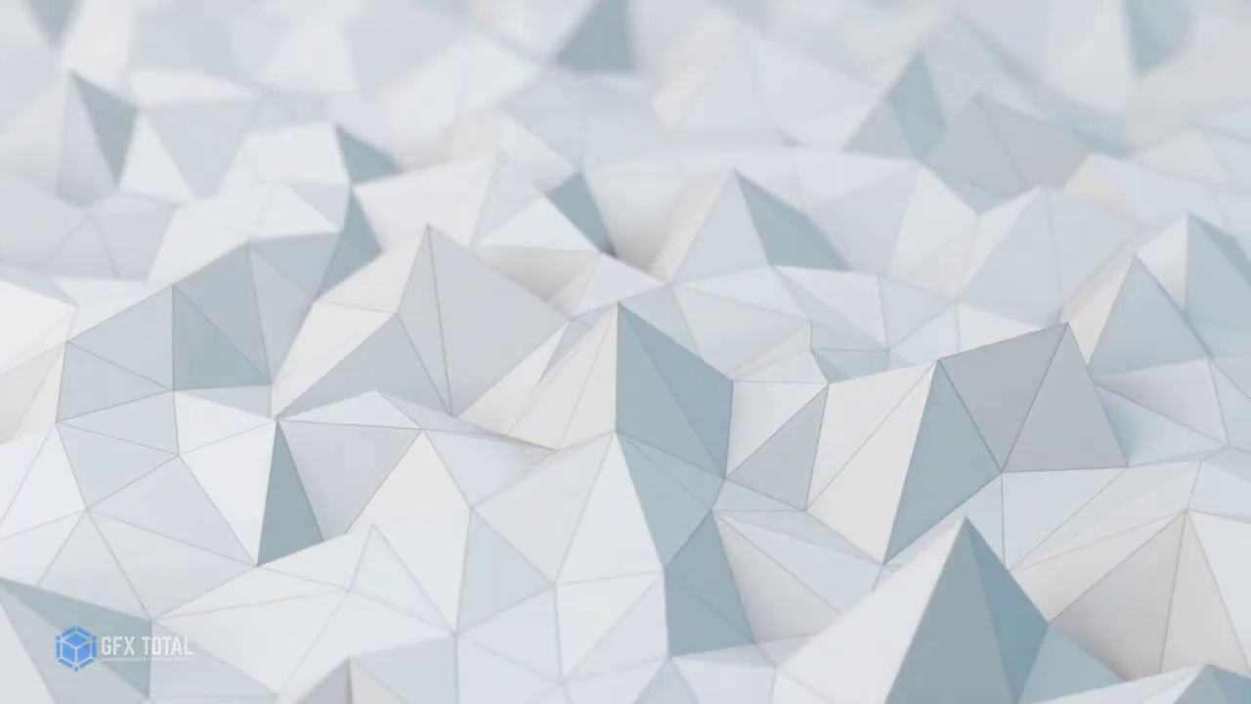